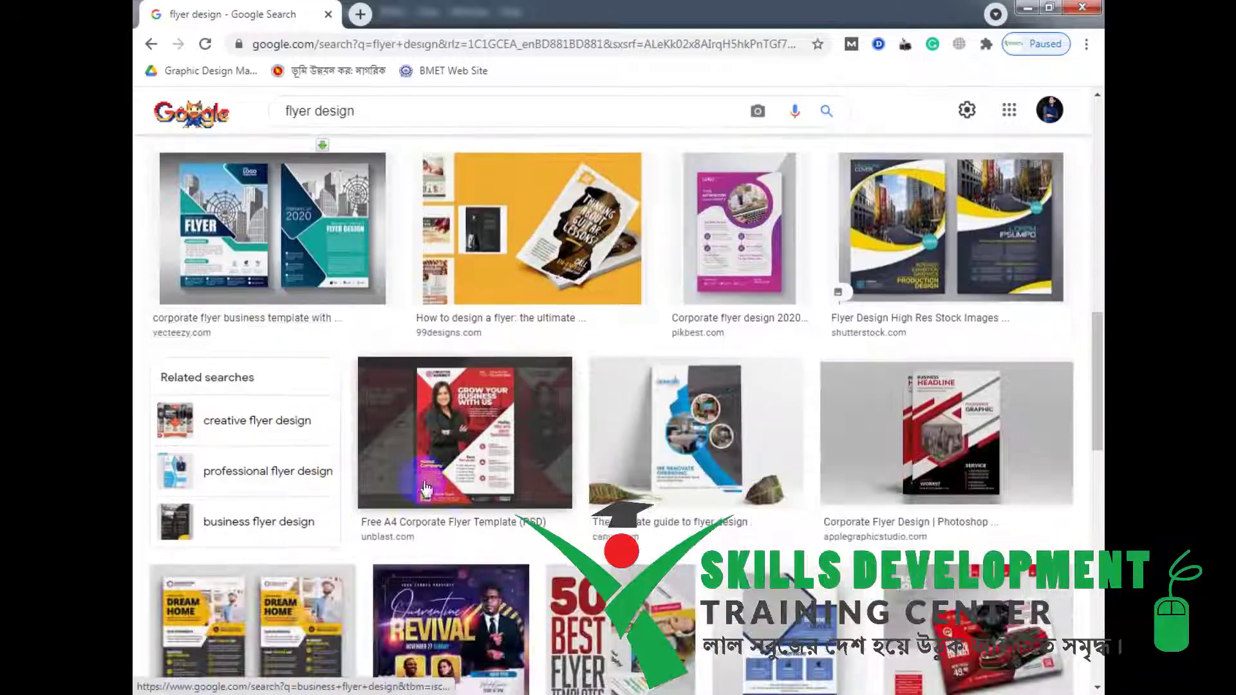
- Browse the flyer design image results for design inspiration
scroll(573, 570, "down", 3)
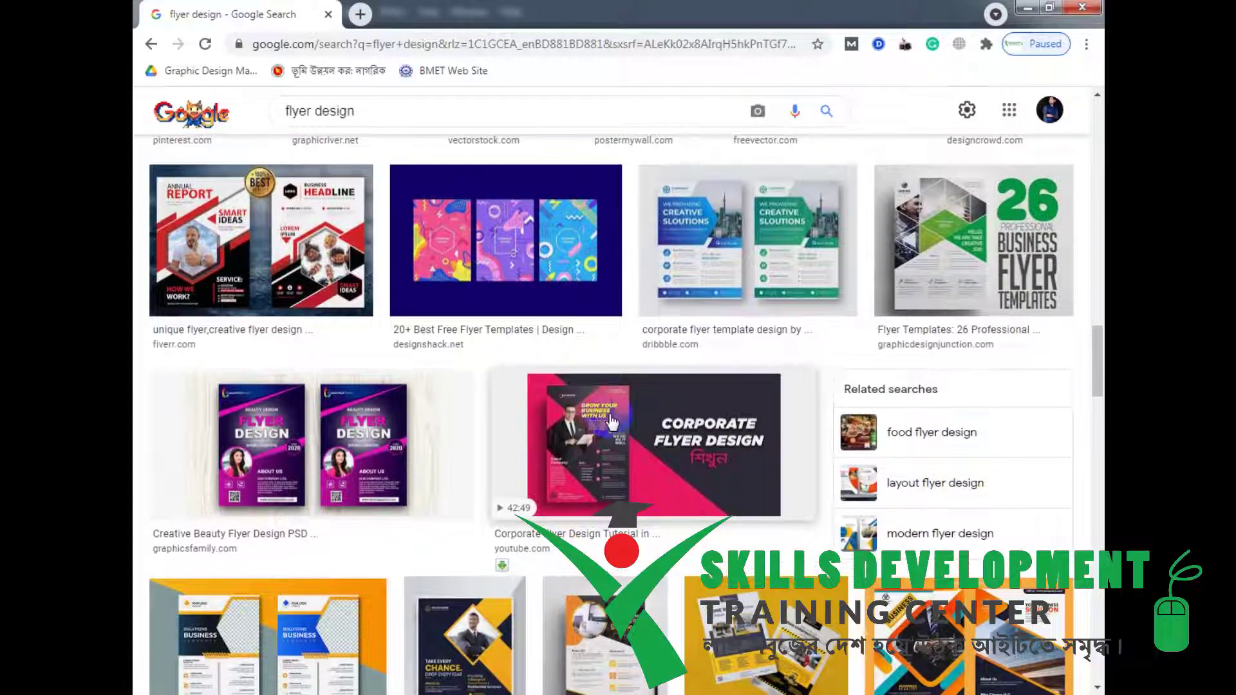
scroll(634, 496, "down", 4)
scroll(634, 489, "down", 18)
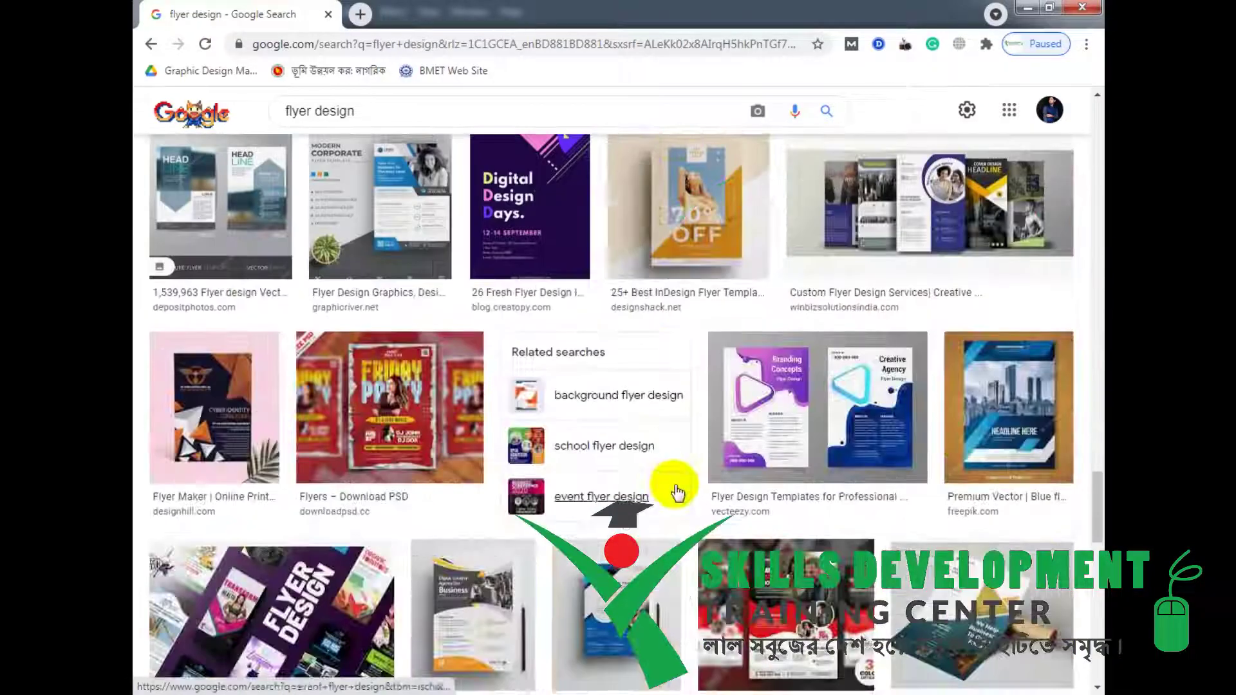
- Go to the graphicriver.net website in the same tab
left_click(390, 48)
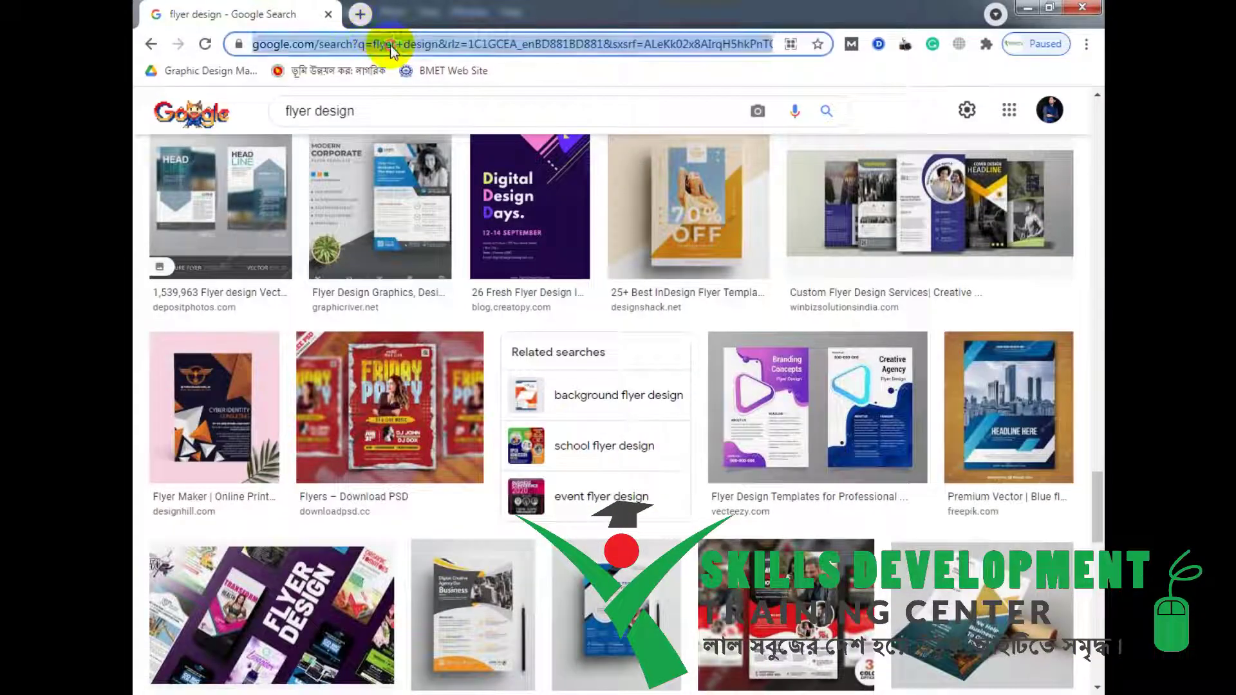
type("graphi")
key("Down")
key("Down")
key("Down")
key("Down")
key("Down")
key("Return")
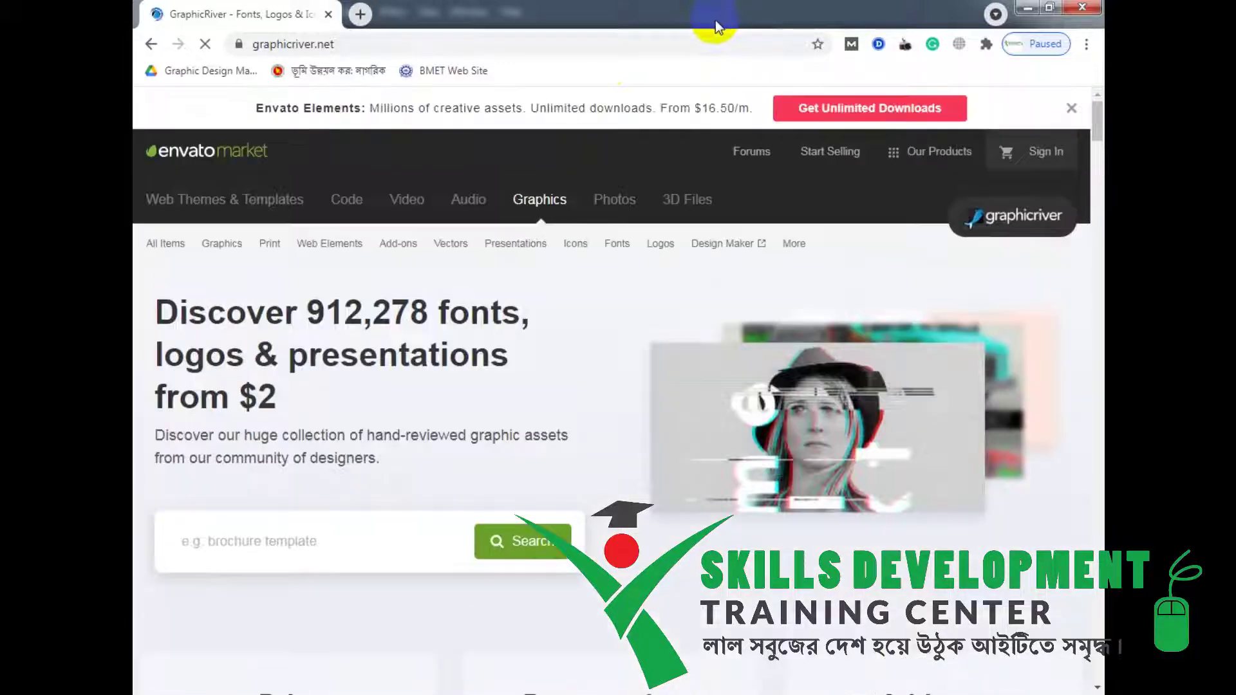
- Open the Corporate category of GraphicRiver's print flyer templates and sort the items by newest
mouse_move(287, 251)
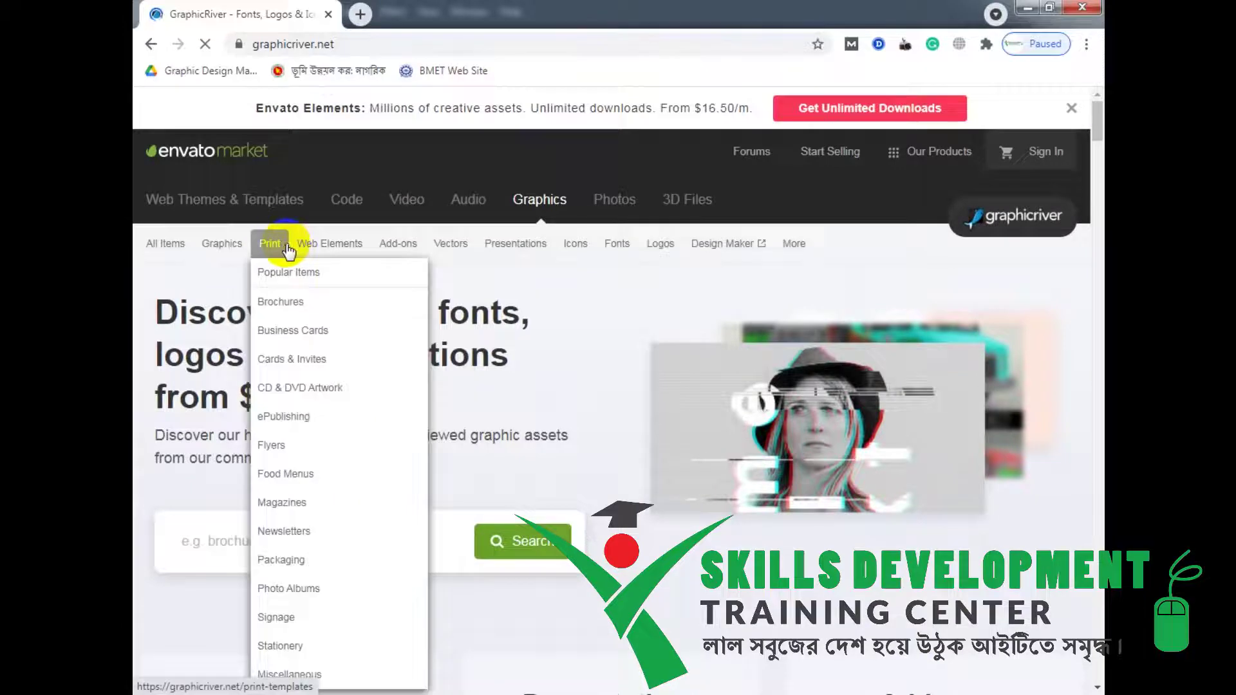
left_click(306, 444)
scroll(551, 477, "down", 3)
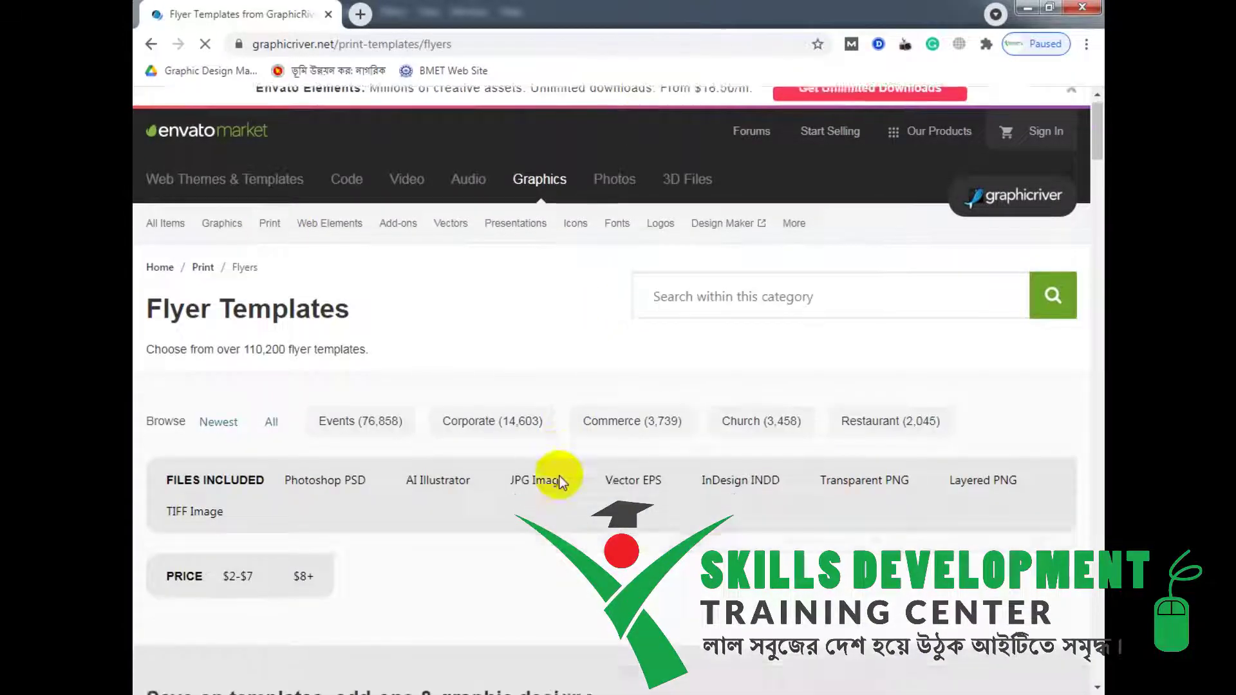
left_click(484, 269)
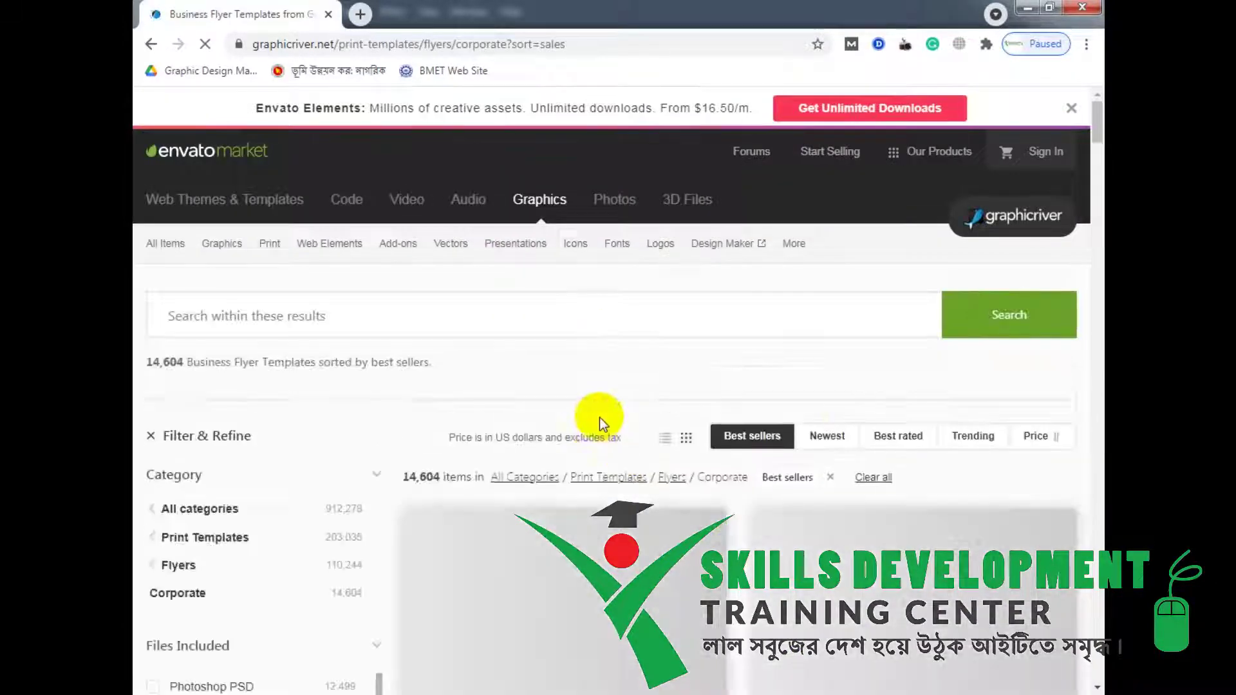
left_click(831, 432)
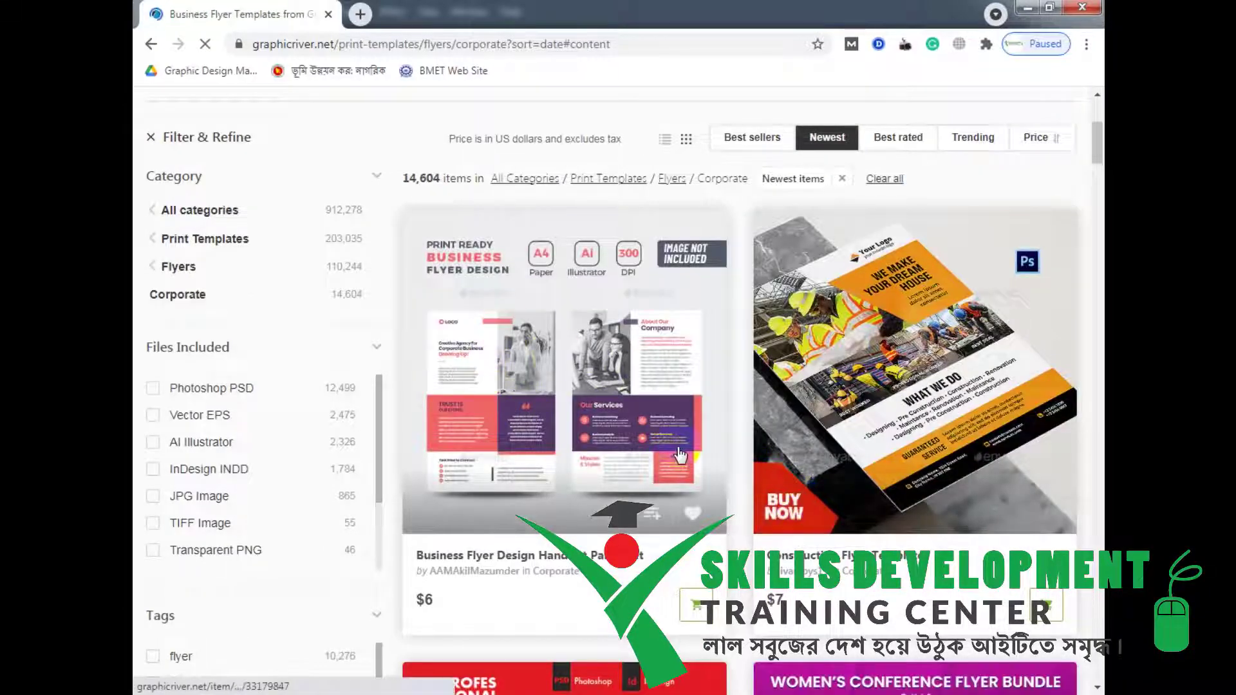
- Look through the newest corporate flyers and open the Medical Flyer item by Dexpand
scroll(680, 455, "down", 1)
scroll(620, 364, "down", 10)
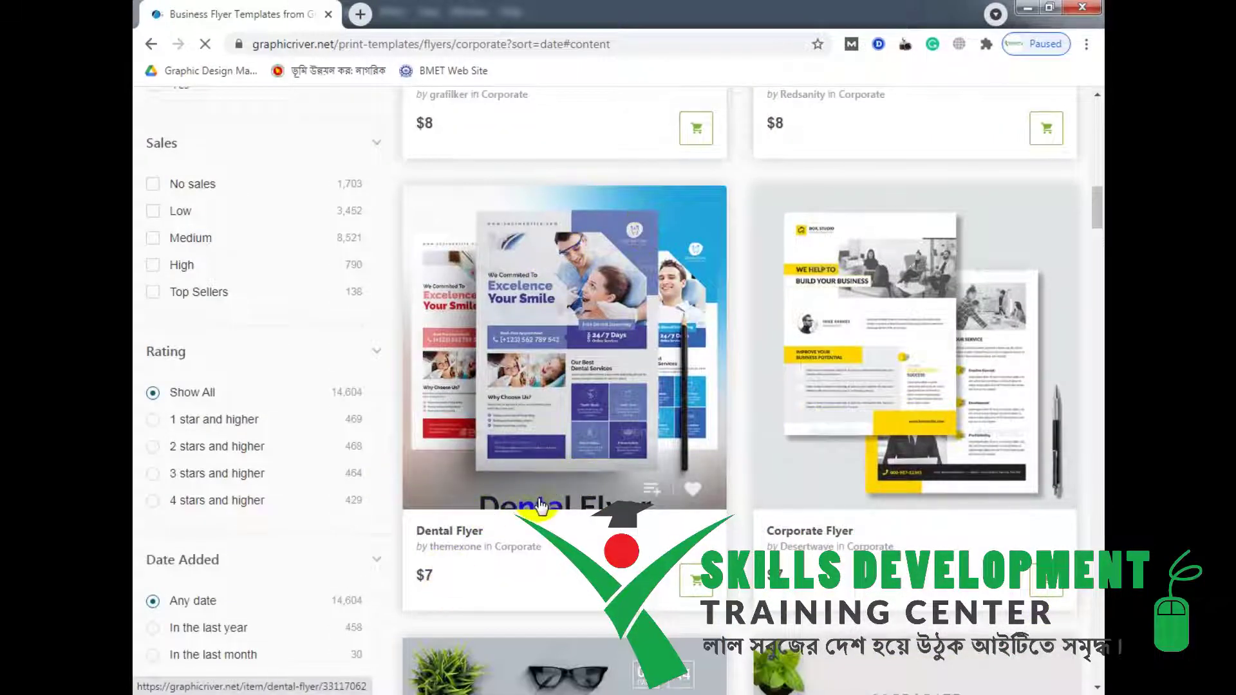
scroll(541, 505, "down", 11)
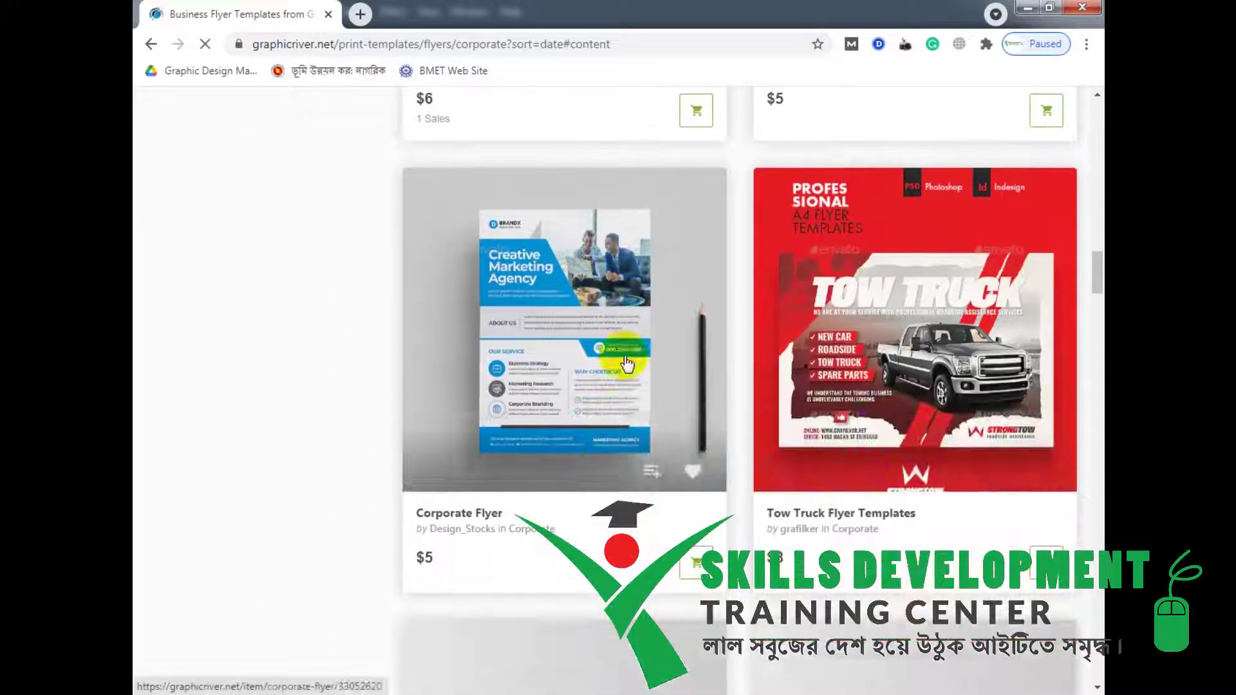
scroll(635, 354, "down", 1)
scroll(618, 361, "down", 6)
scroll(614, 379, "down", 8)
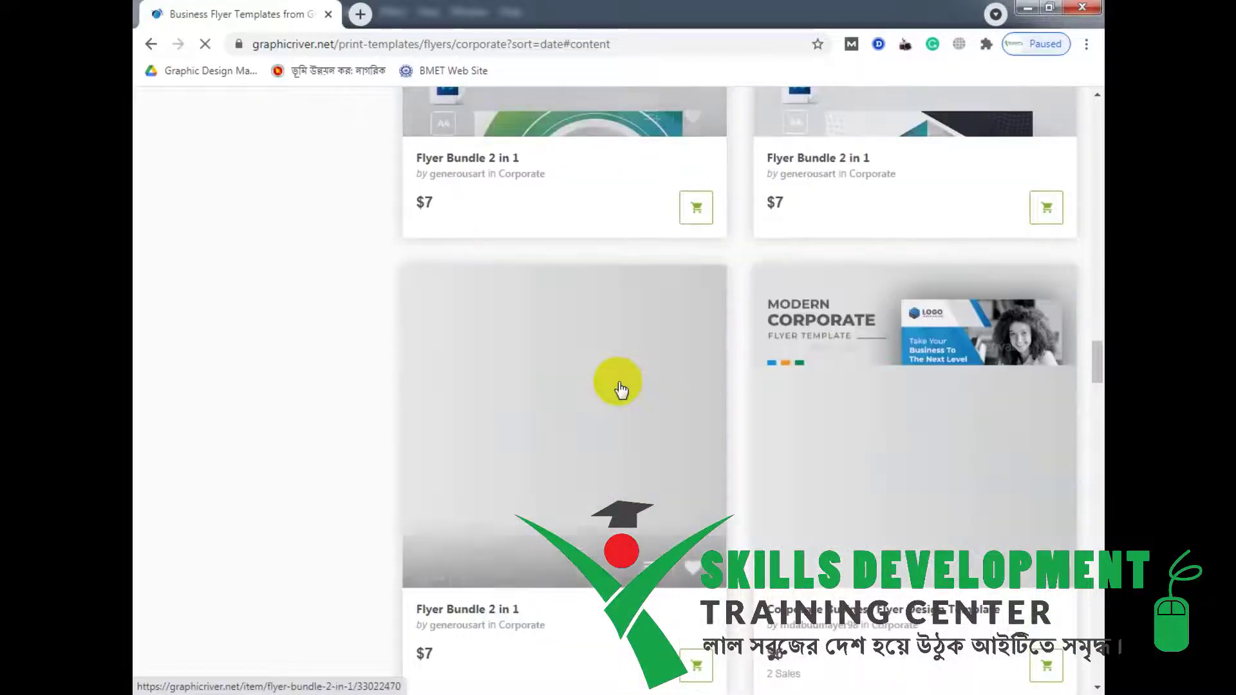
scroll(637, 418, "down", 5)
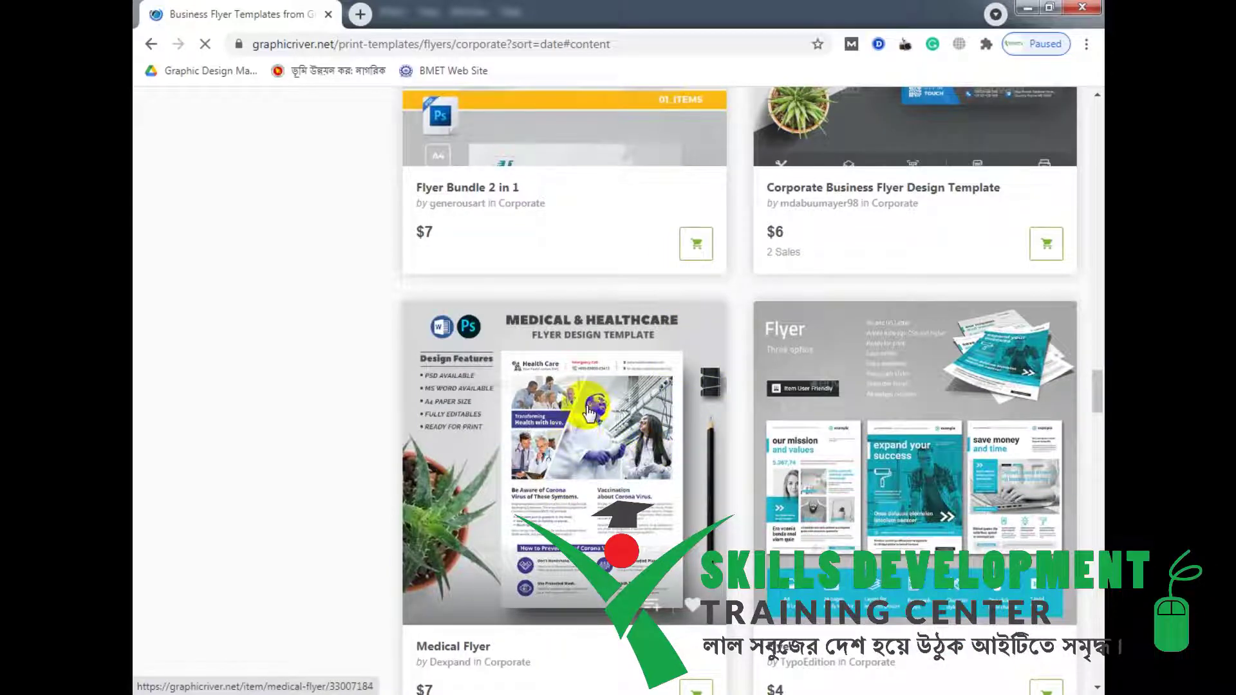
scroll(650, 373, "down", 3)
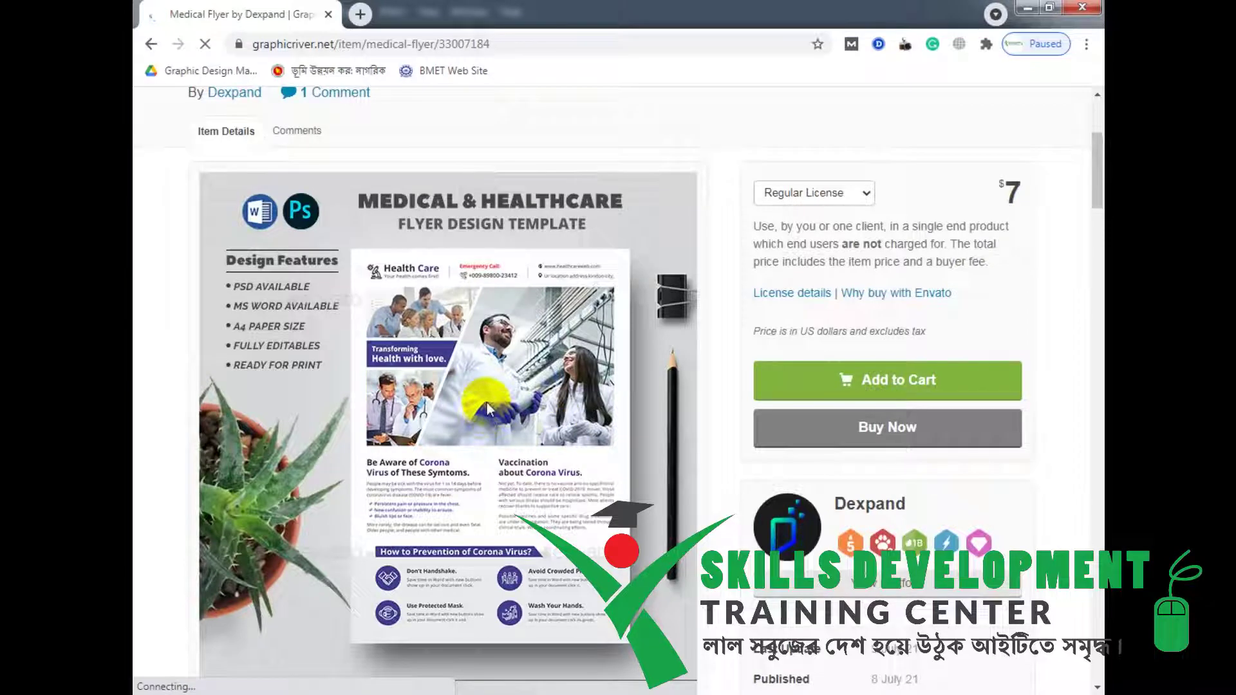
- Copy the Medical Flyer preview image from its item page
right_click(514, 362)
left_click(562, 436)
right_click(515, 361)
left_click(561, 394)
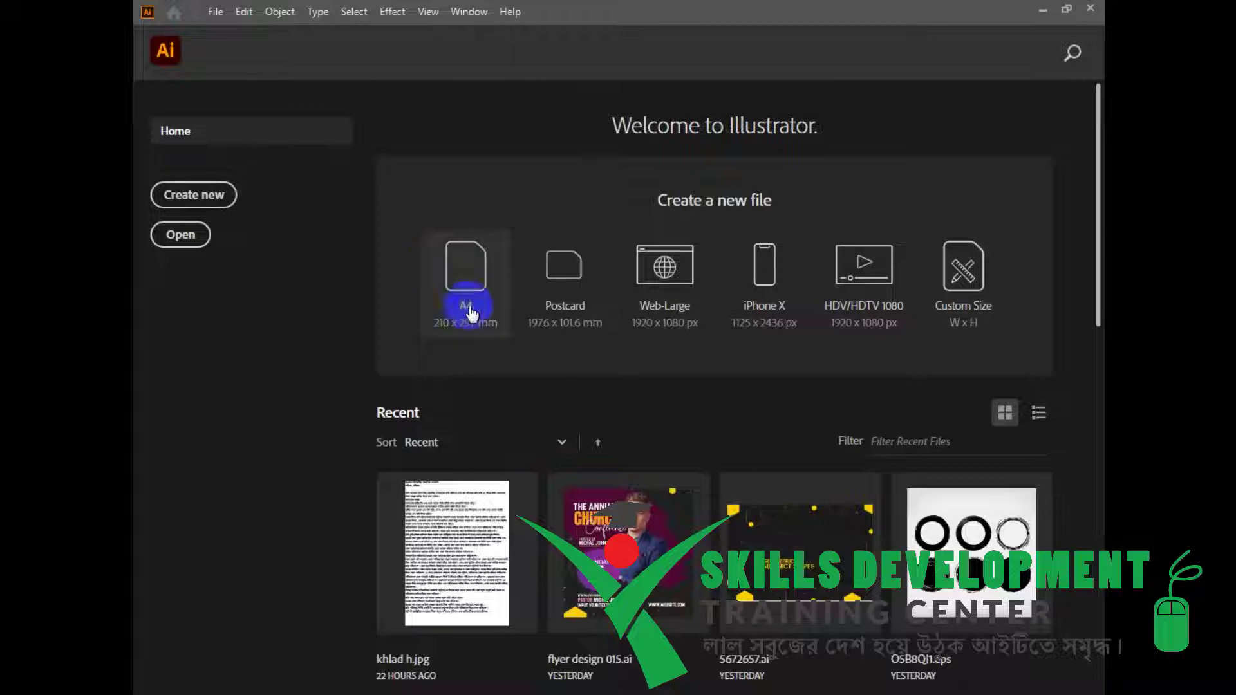
- In Illustrator, start a new print document with the Letter preset and name it "flyer design"
left_click(209, 18)
left_click(235, 32)
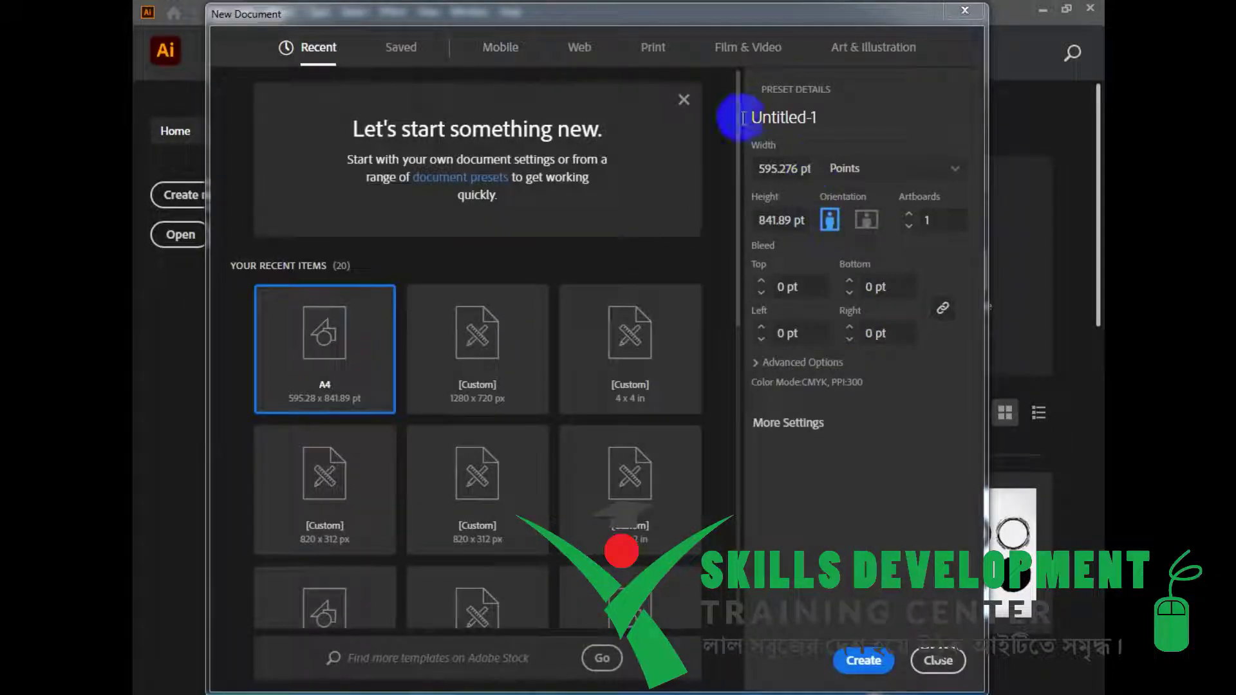
left_click(652, 47)
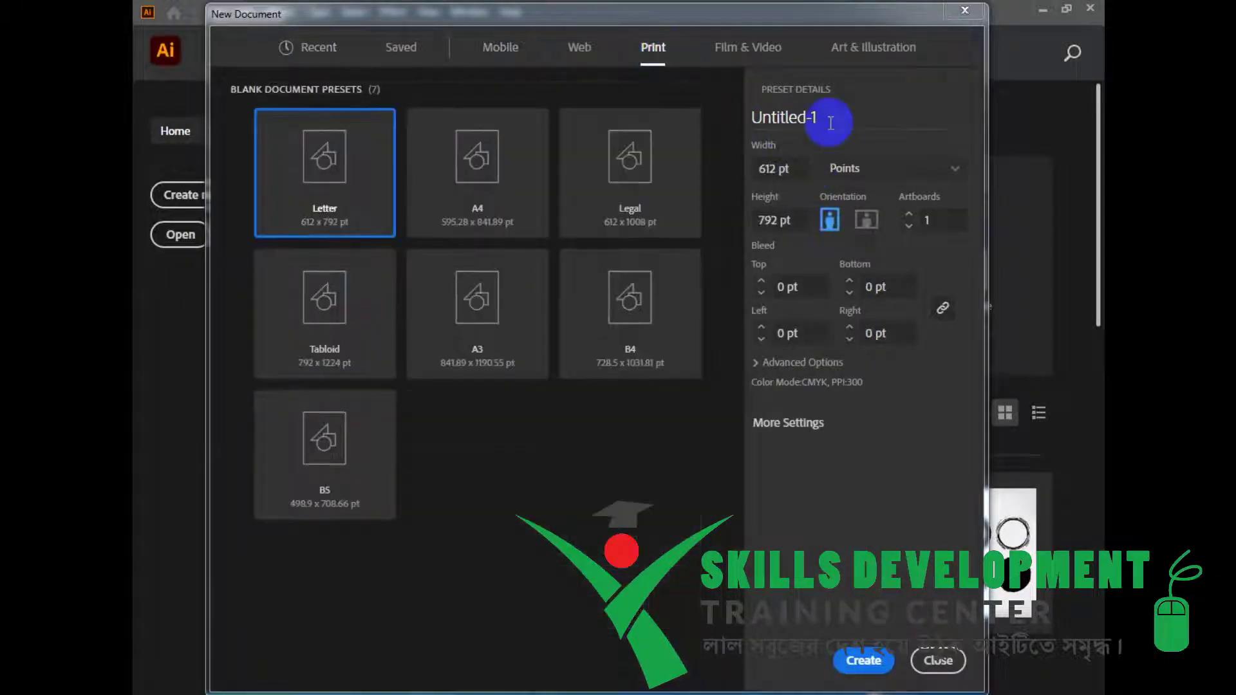
left_click_drag(827, 116, 724, 129)
type("flyer design")
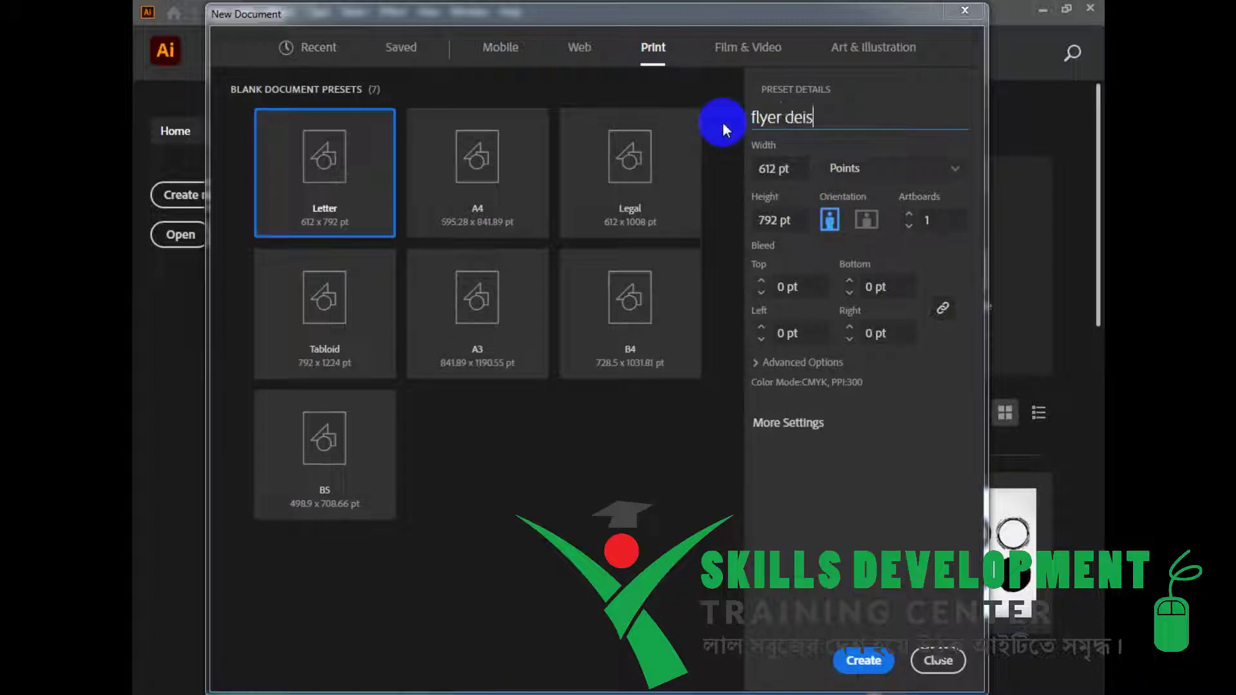
key("BackSpace")
key("BackSpace")
key("BackSpace")
type("ign")
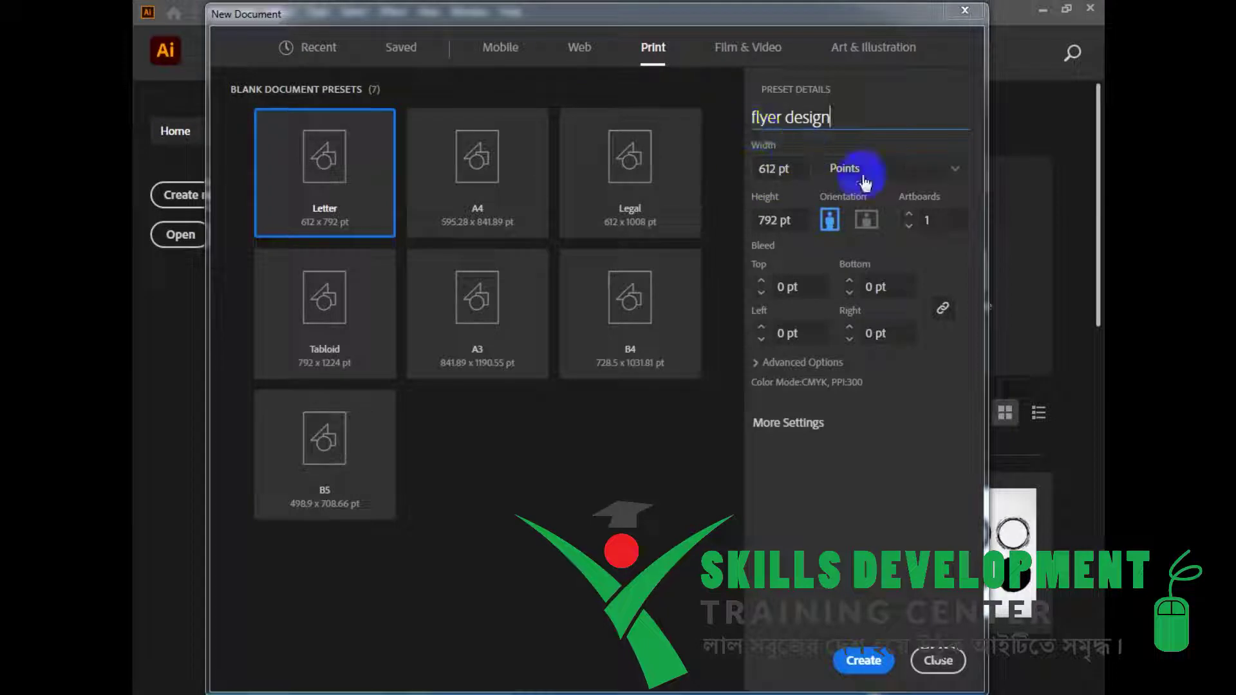
- Set the new document's units to inches with a 0.125 in bleed on all sides, and create it
left_click(907, 168)
left_click(856, 257)
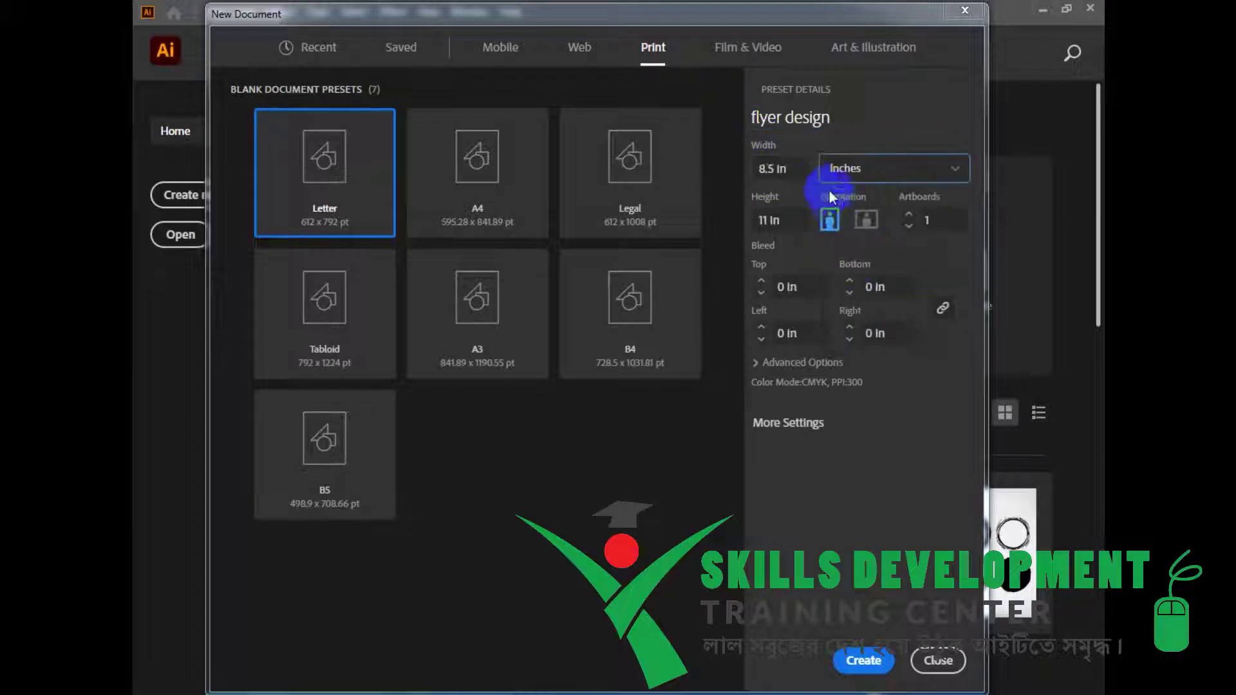
left_click(775, 166)
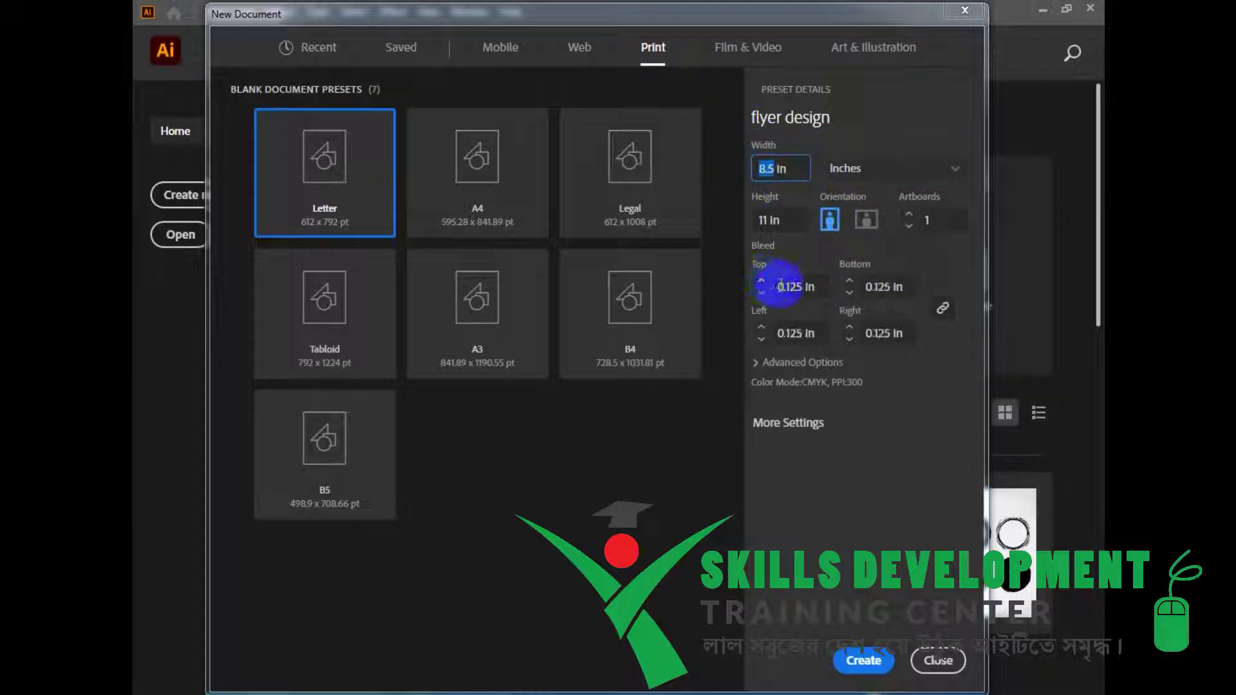
left_click(863, 662)
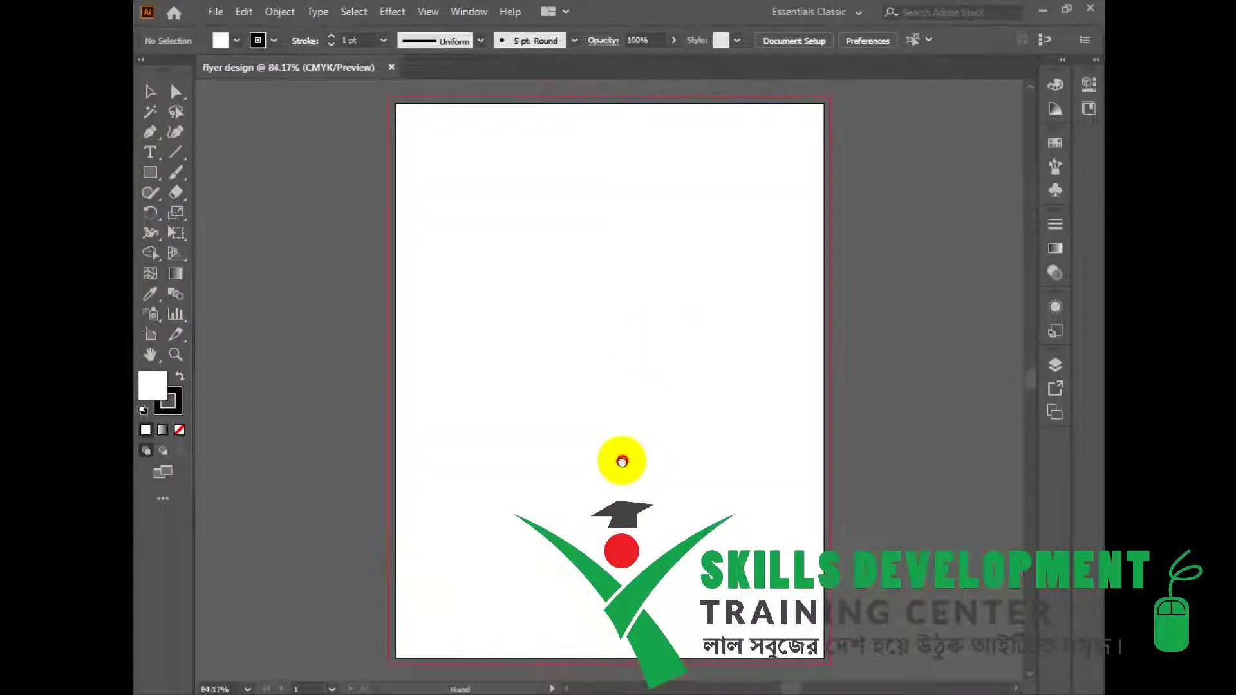
- Paste the copied flyer preview image into the document and bring its upper flyer mockup into view
key("ctrl+v")
left_click_drag(687, 227, 690, 367)
key("space")
left_click_drag(737, 235, 732, 531)
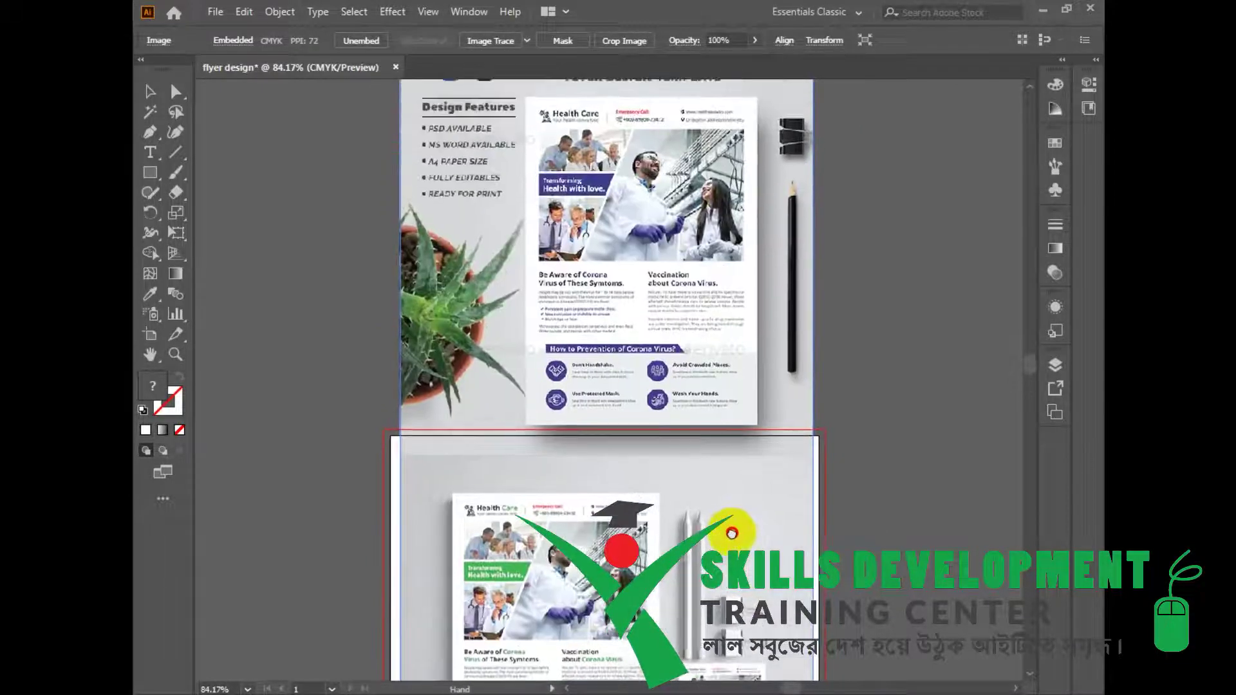
- Draw a rectangle over the upper flyer mockup and use it as a clipping mask on the preview image
left_click(150, 173)
mouse_move(504, 157)
left_mouse_down()
mouse_move(703, 449)
mouse_move(750, 495)
left_mouse_up()
left_click(150, 92)
left_click_drag(444, 222, 894, 306)
key("ctrl+z")
left_click_drag(320, 231, 704, 307)
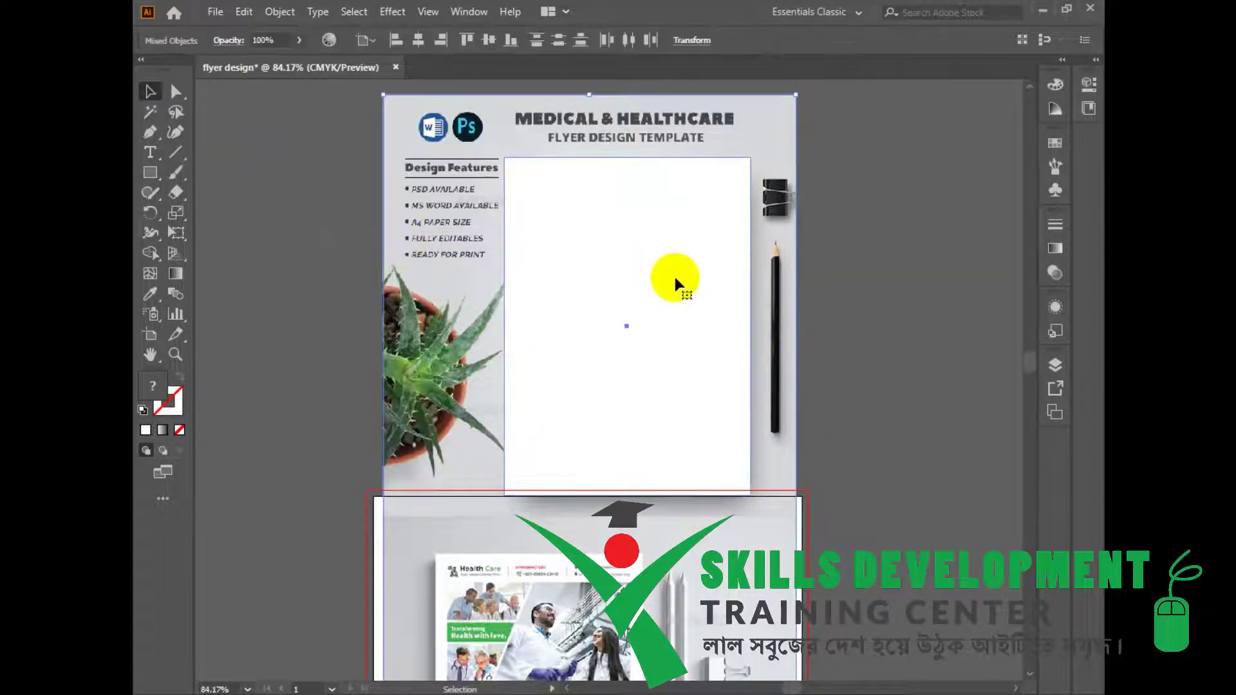
right_click(676, 283)
left_click(780, 422)
- Move the clipped flyer reference off the artboard to sit beside its right edge
scroll(760, 412, "down", 3)
left_click_drag(781, 389, 837, 309)
scroll(794, 424, "up", 1)
left_click_drag(828, 354, 817, 302)
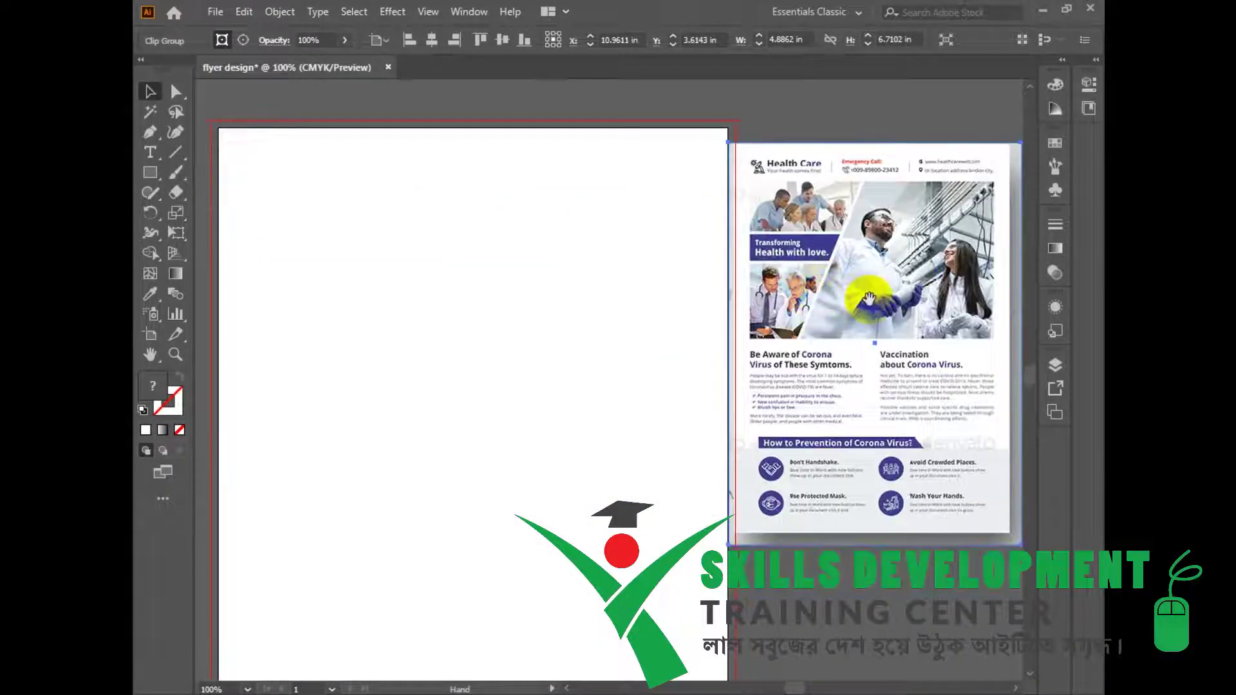
key("ctrl+plus")
left_click_drag(727, 234, 743, 310)
- Switch to Chrome, search for "dr image" in a new tab and look through the doctor pictures
key("alt+Tab")
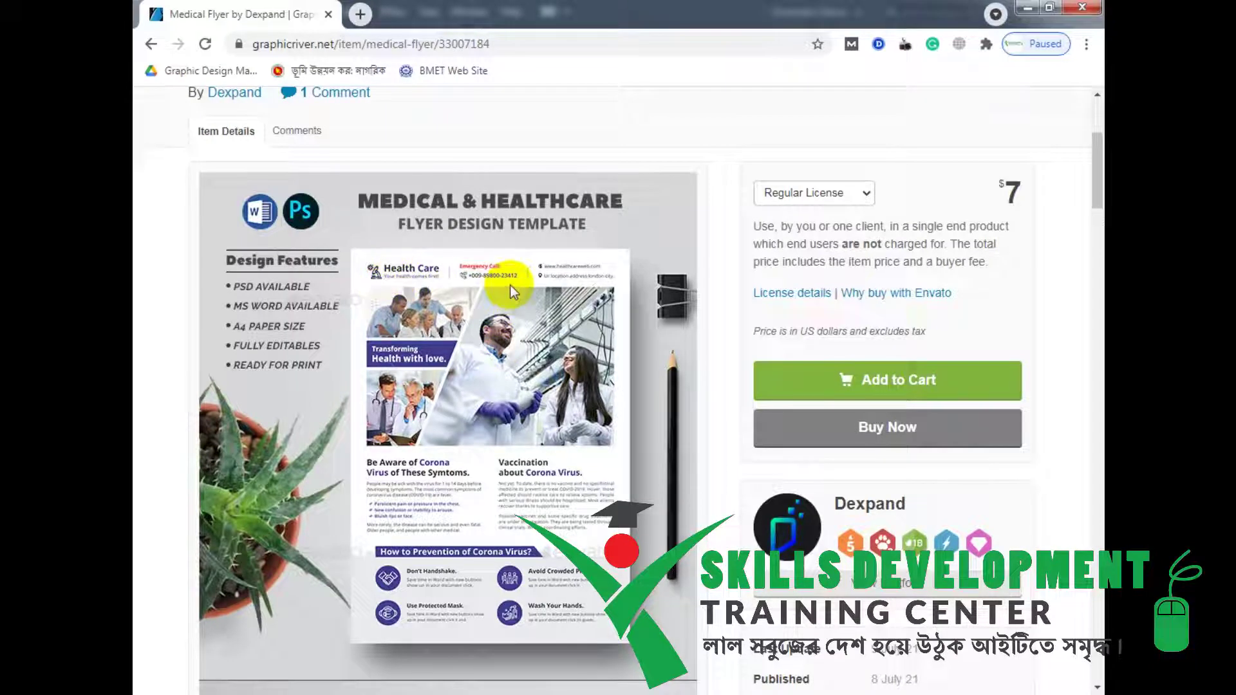
scroll(509, 237, "down", 2)
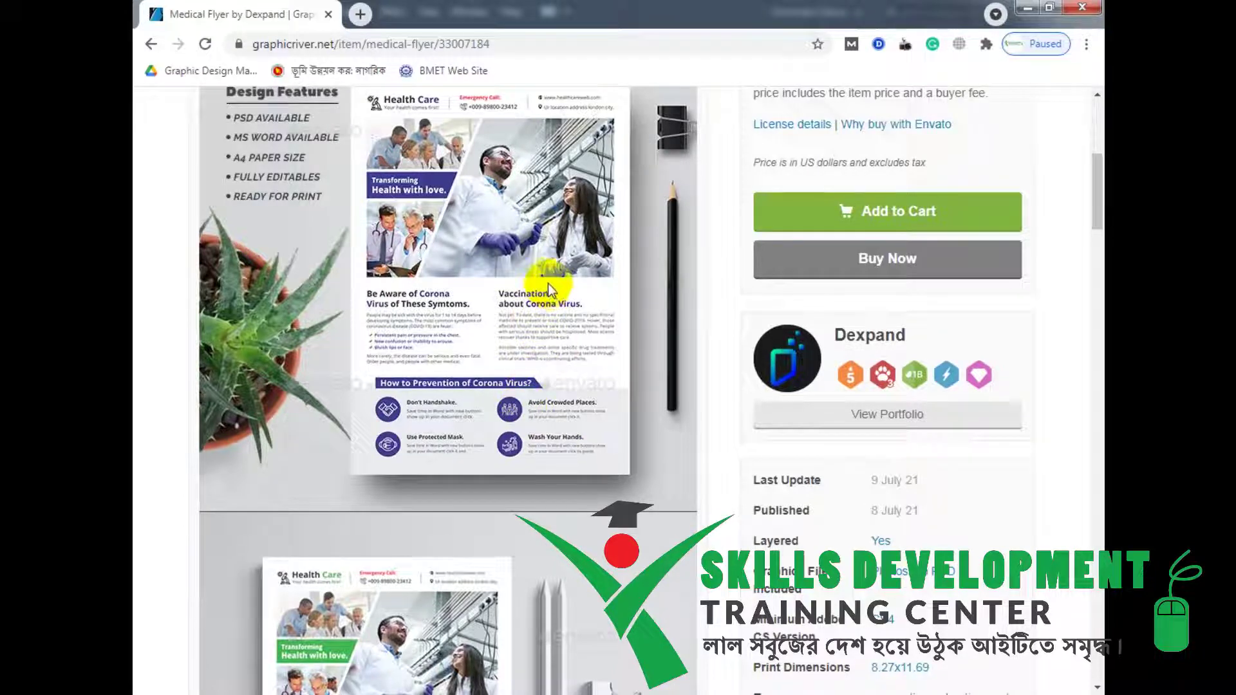
left_click(363, 10)
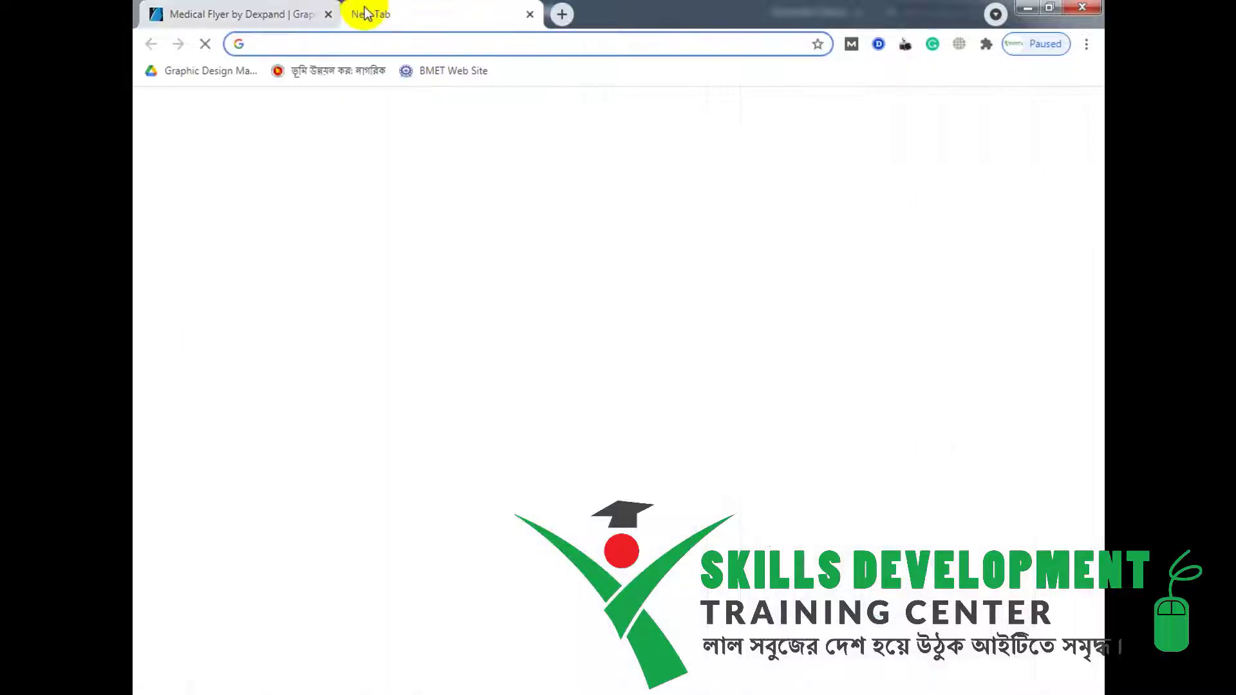
type("dr image")
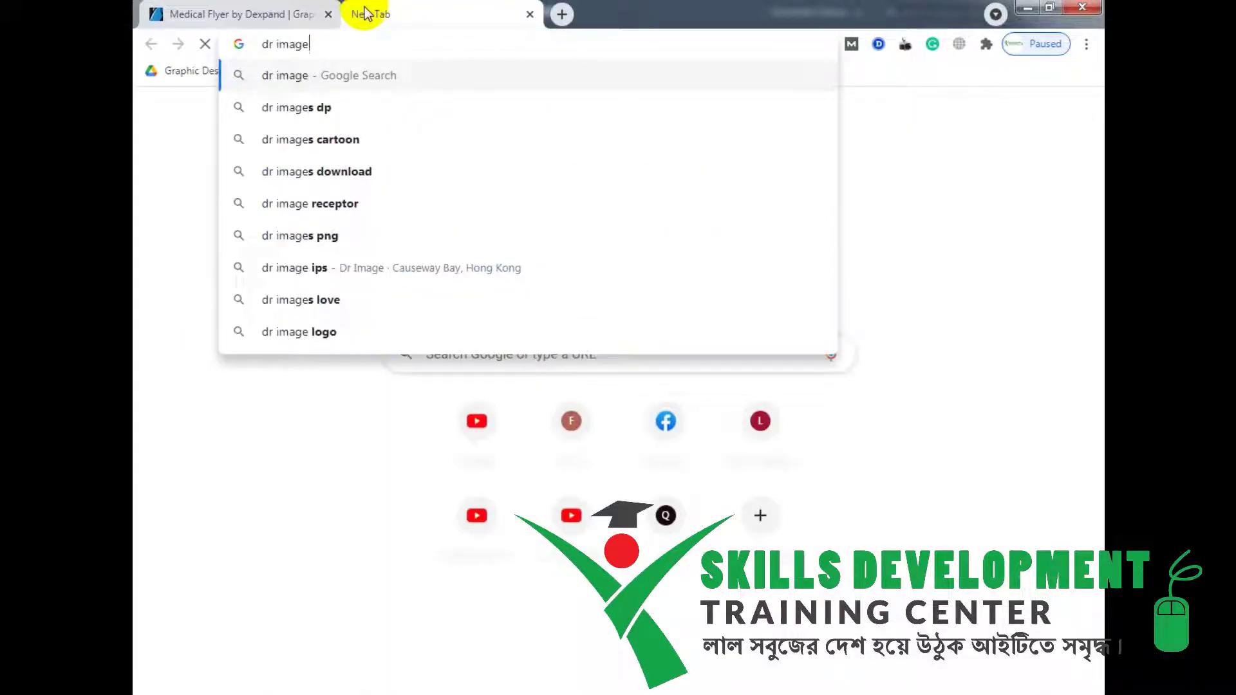
key("Return")
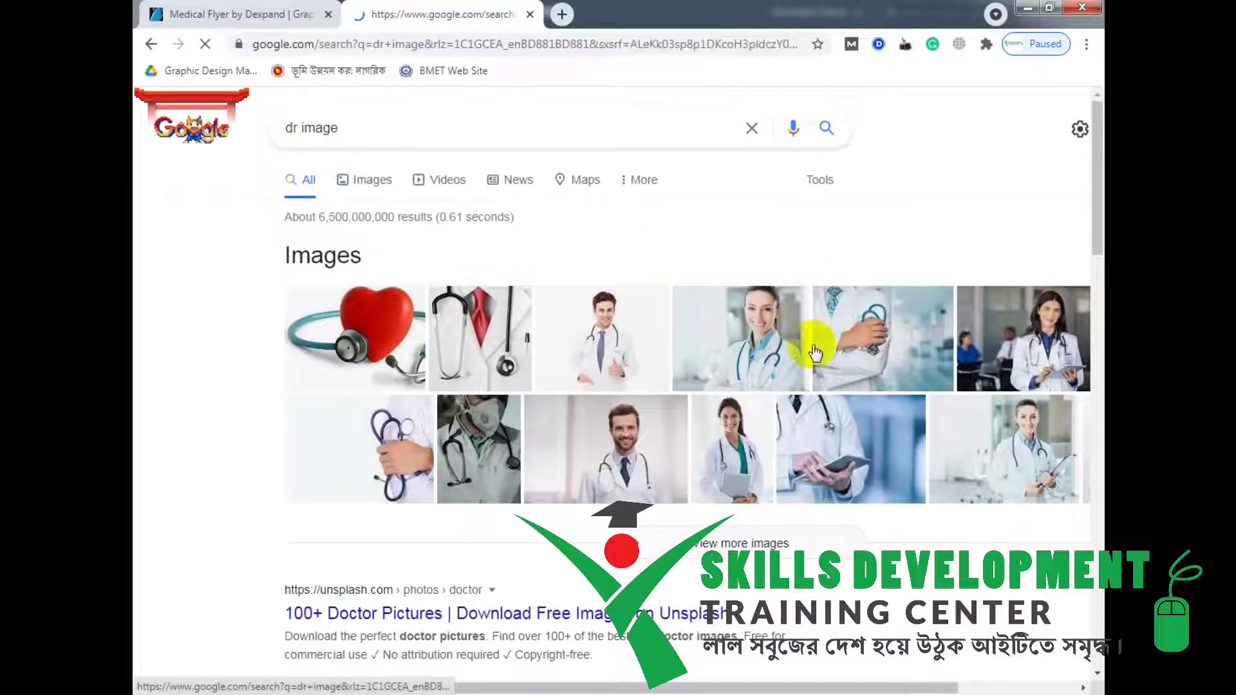
scroll(759, 459, "down", 15)
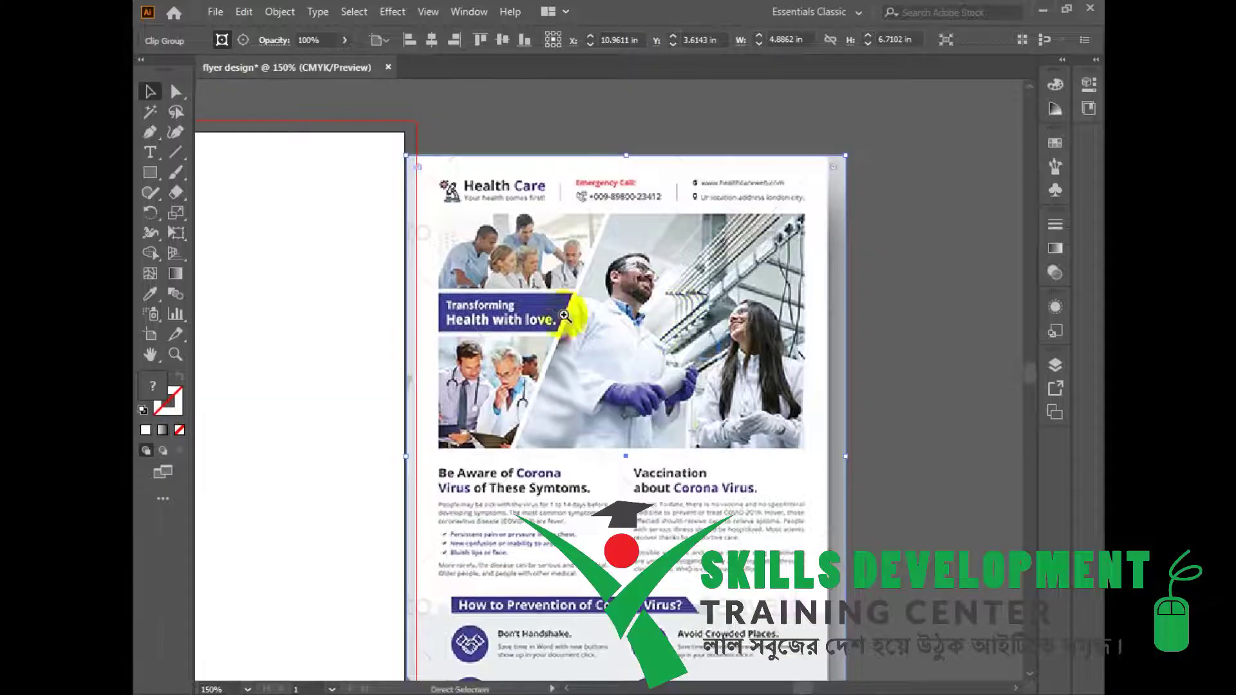
- Back in Illustrator, move the flyer reference farther right to leave a gap beside the artboard
key("ctrl+z")
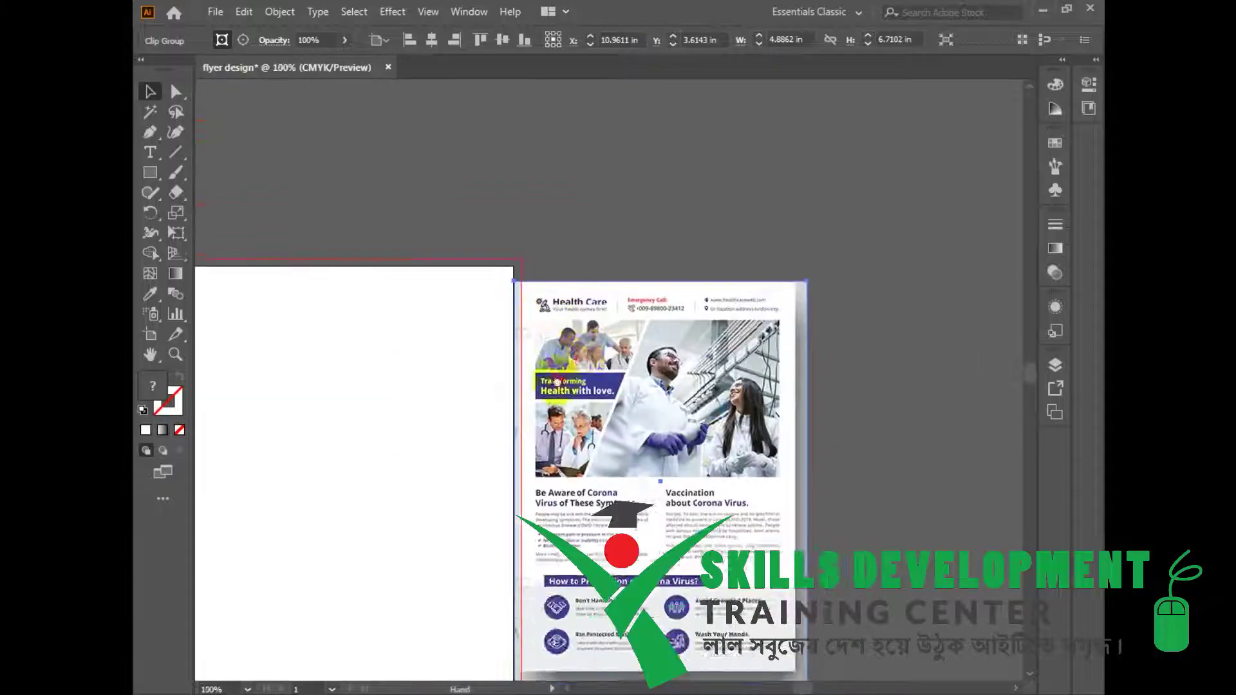
left_click_drag(714, 326, 783, 329)
left_click_drag(425, 325, 648, 267)
left_click(649, 268, "ctrl+alt")
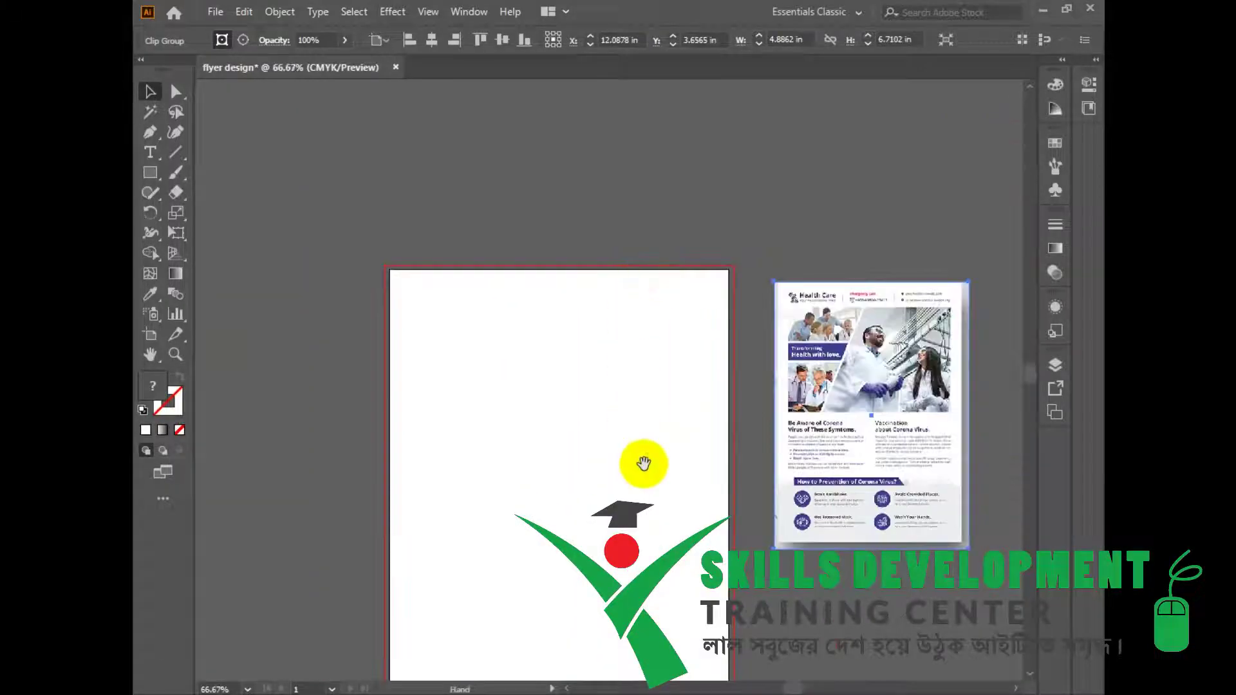
left_click_drag(644, 466, 637, 372)
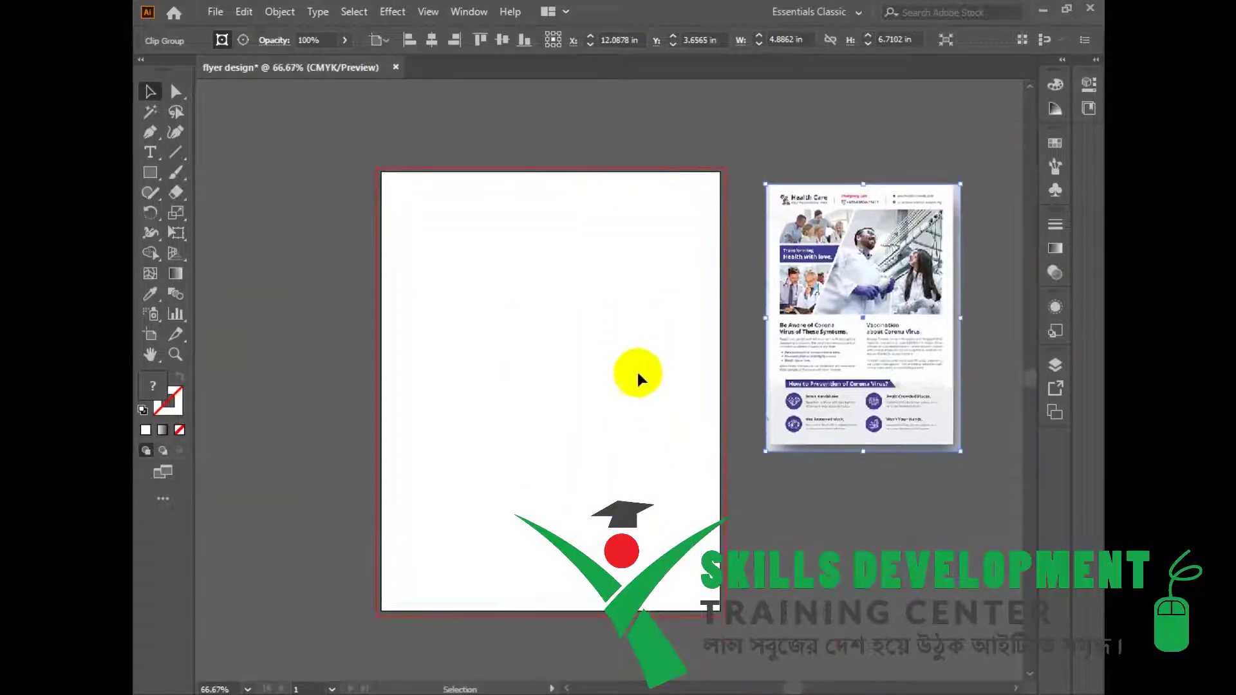
- Create an 8.5 by 11 in rectangle with the Rectangle tool
right_click(150, 173)
left_click(264, 172)
left_click(560, 309)
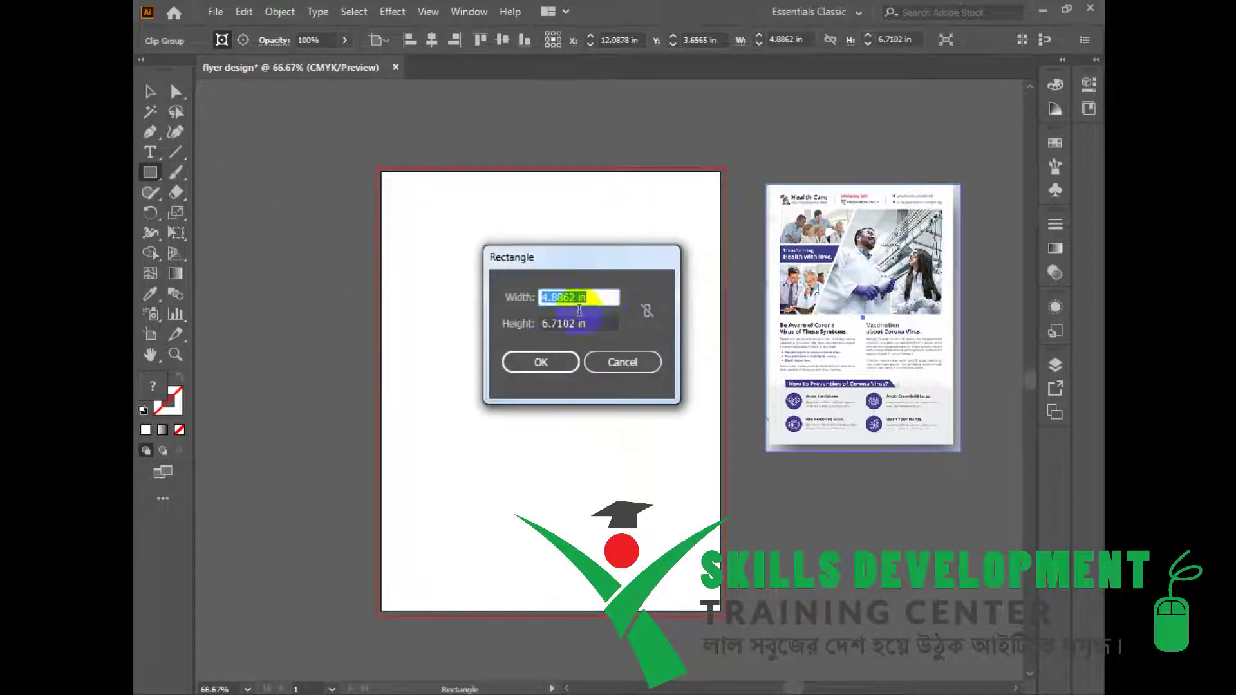
type("8.5")
key("Tab")
type("11")
left_click(540, 361)
left_click(150, 92)
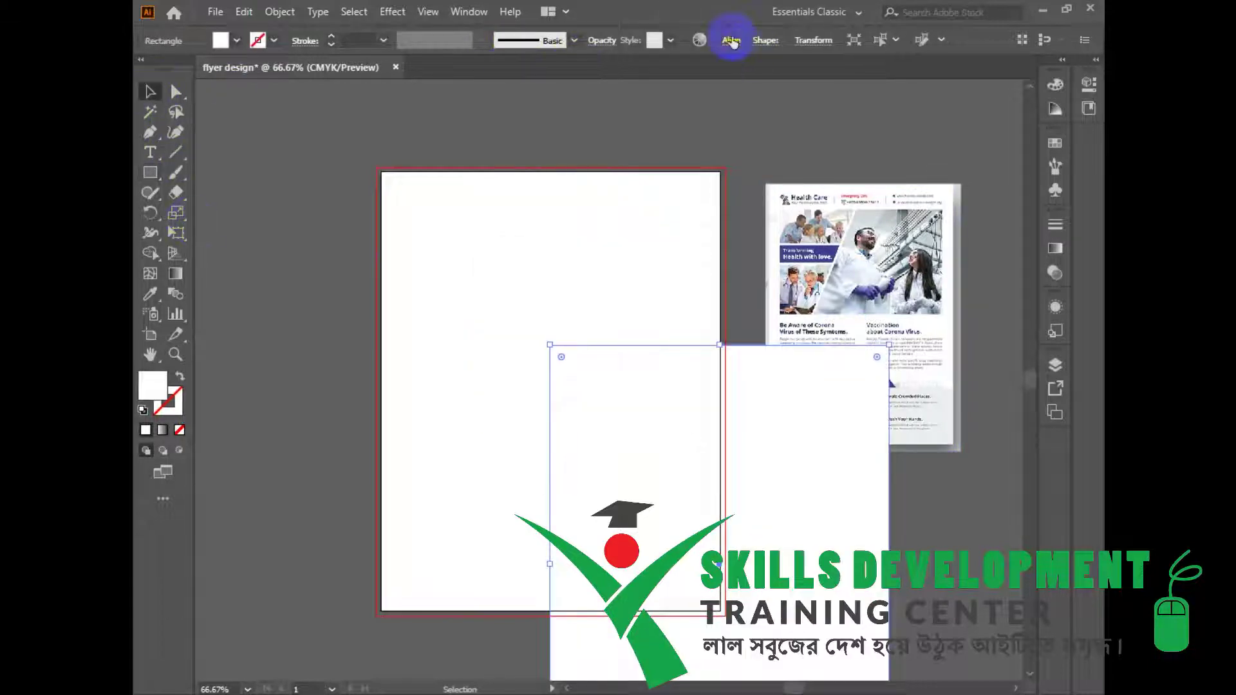
- Center the letter-size rectangle horizontally and vertically on the artboard
left_click(731, 41)
left_click(717, 188)
left_click(585, 77)
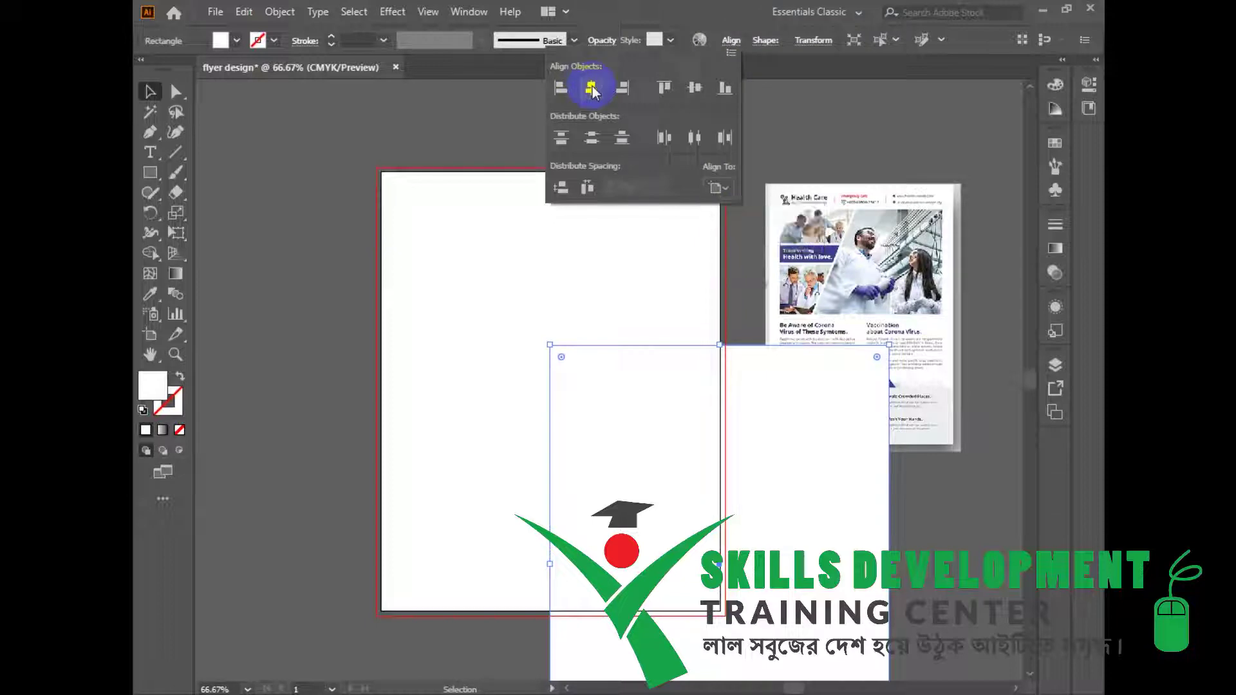
left_click(590, 86)
left_click(694, 87)
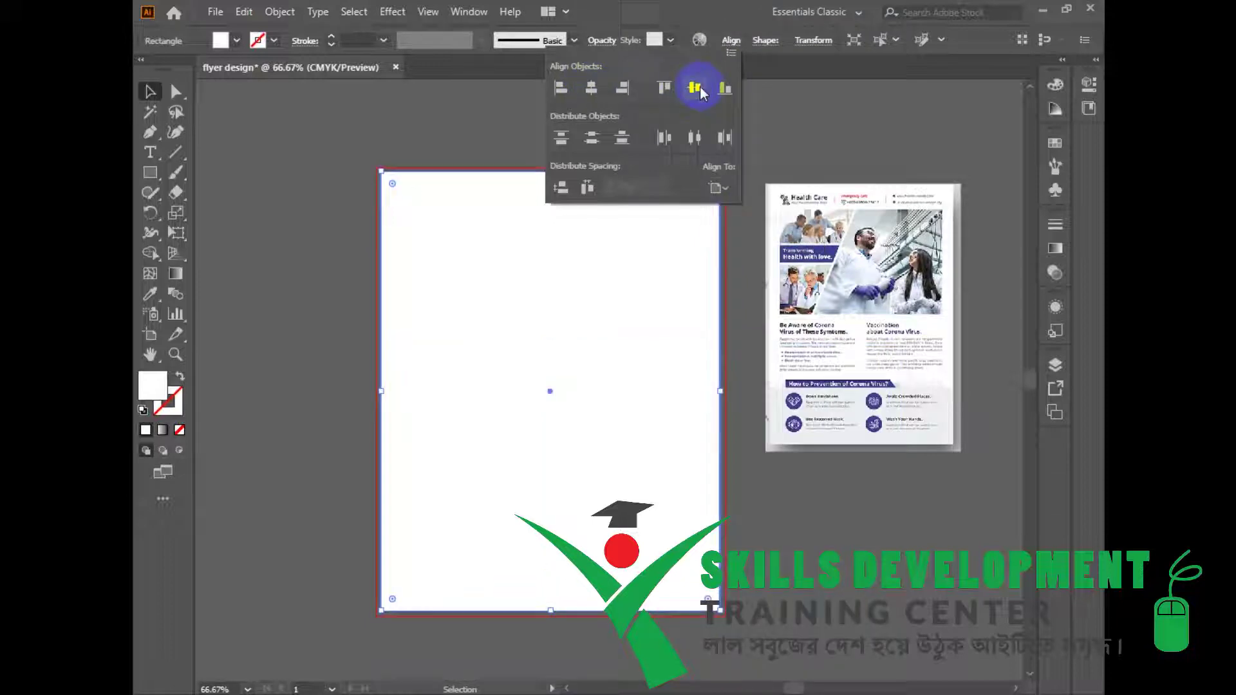
- Create a bleed rectangle by offsetting the page rectangle's path outward by 0.125 in with mitered joins
left_click(279, 12)
mouse_move(440, 421)
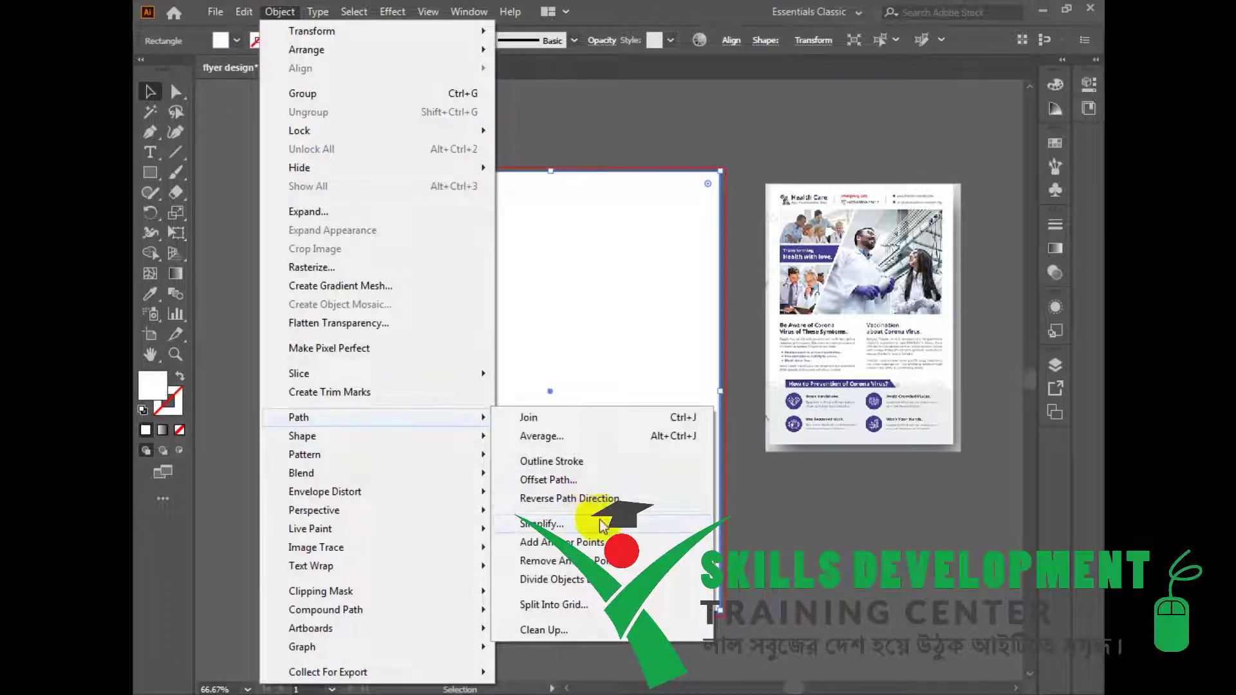
left_click(580, 481)
left_click(634, 484)
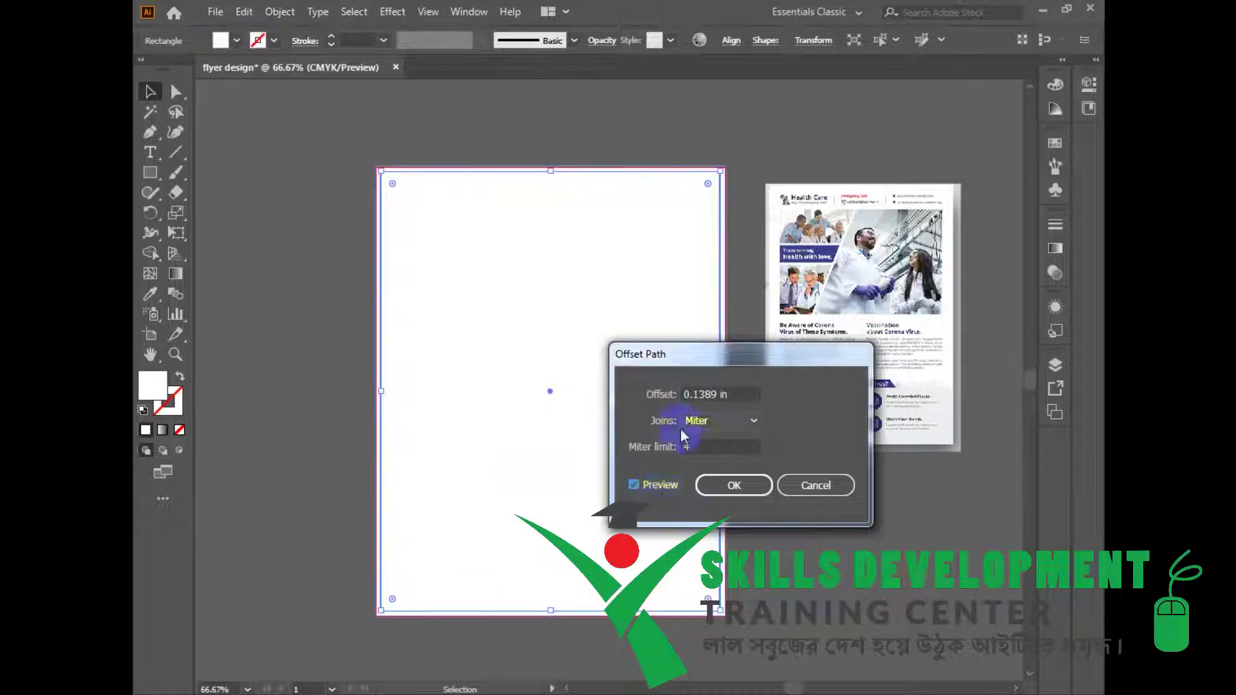
left_click(686, 393)
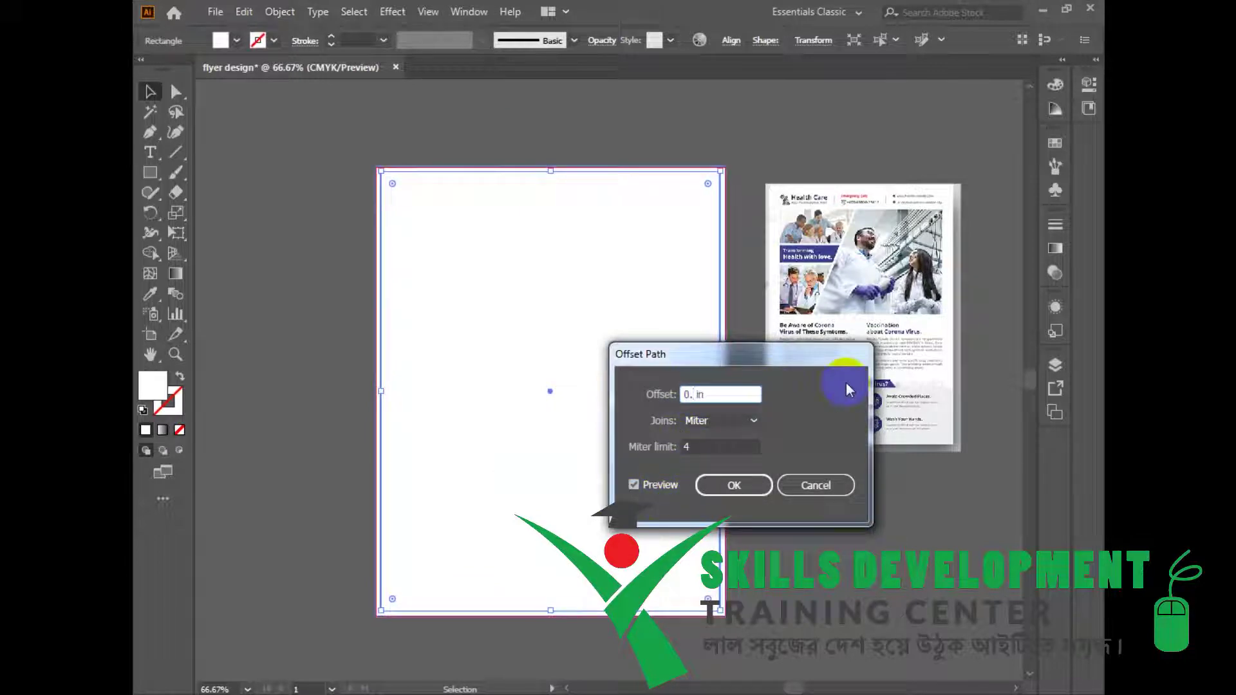
left_click(634, 485)
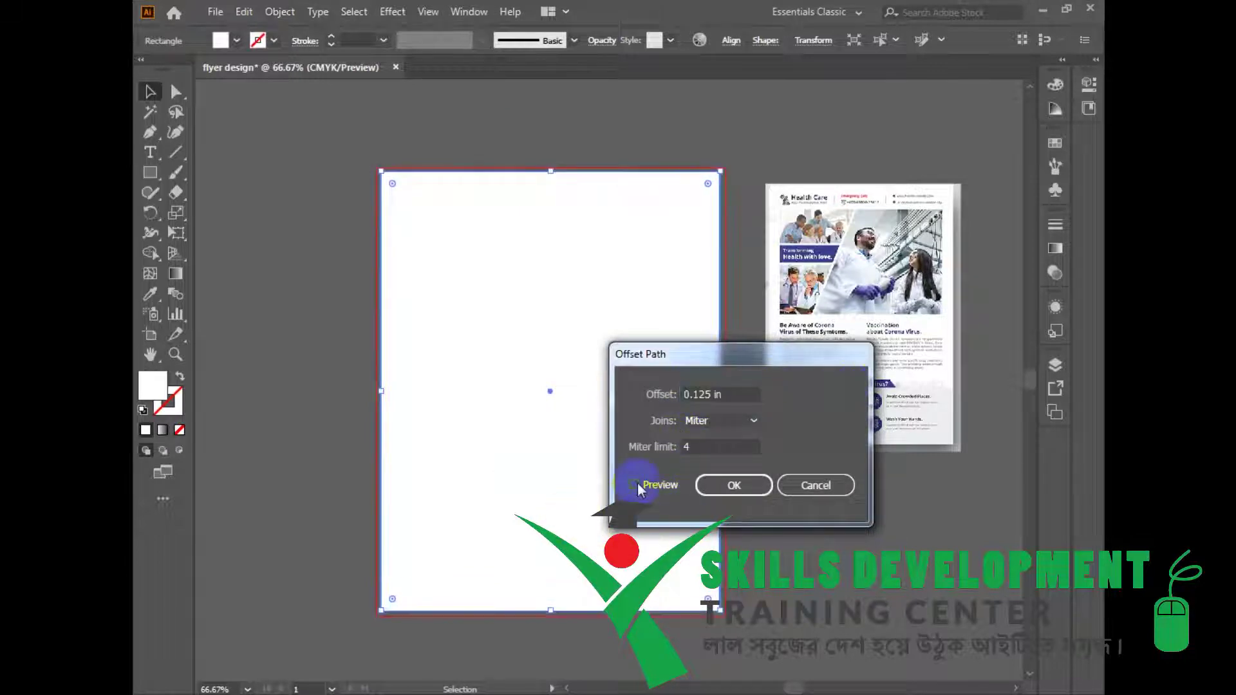
left_click(719, 484)
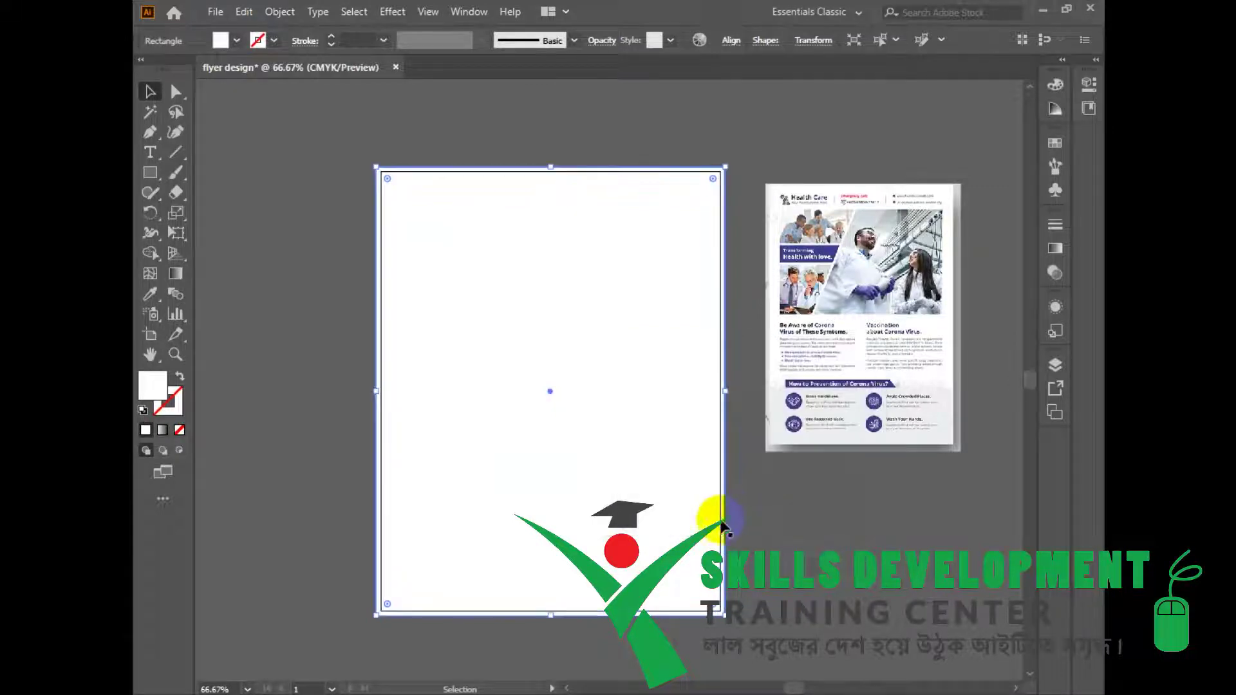
- Offset the original page rectangle's path inward by -0.125 in to make a safe-margin rectangle
left_click(676, 138)
left_click(654, 291)
left_click(279, 11)
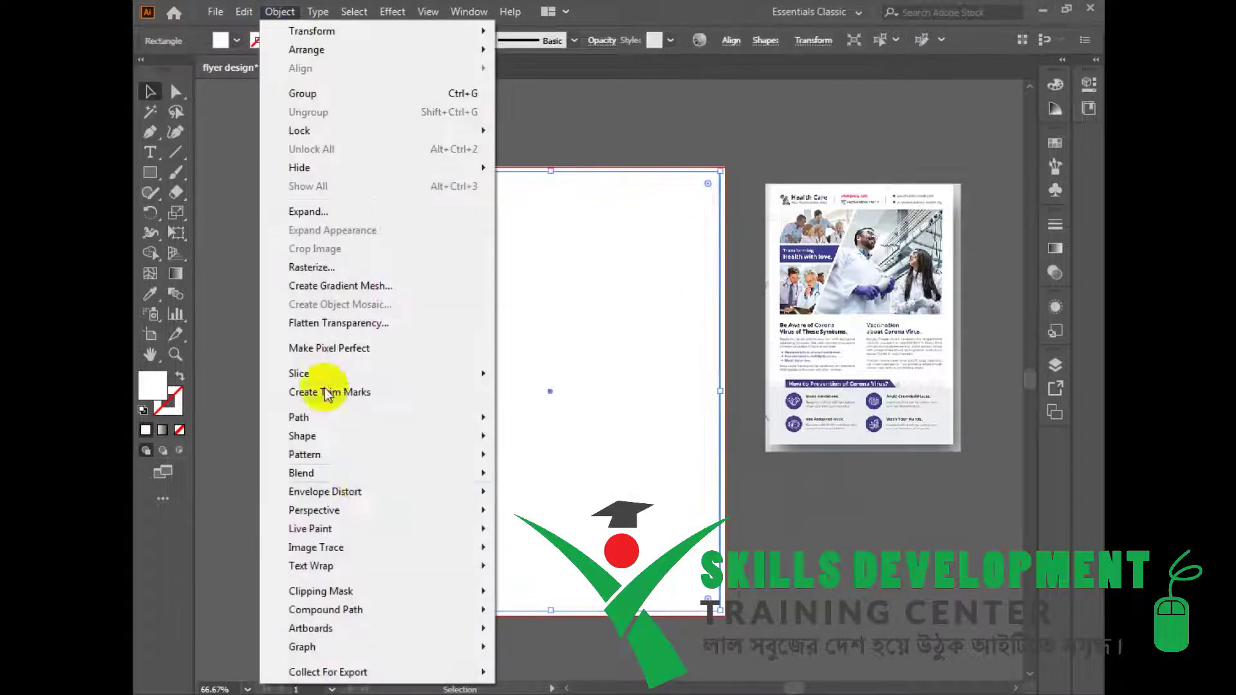
mouse_move(414, 418)
left_click(549, 479)
left_click(688, 394)
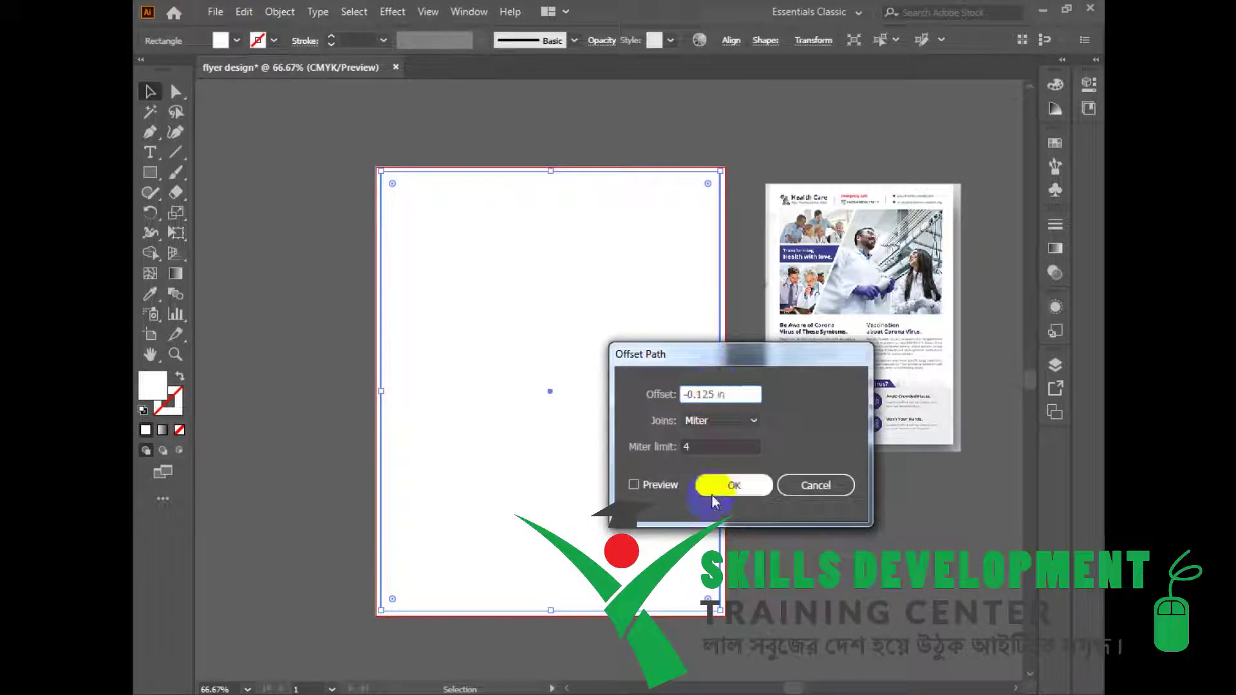
left_click(730, 485)
- Convert the inner margin rectangle into guides and lock the remaining page rectangles
right_click(529, 179)
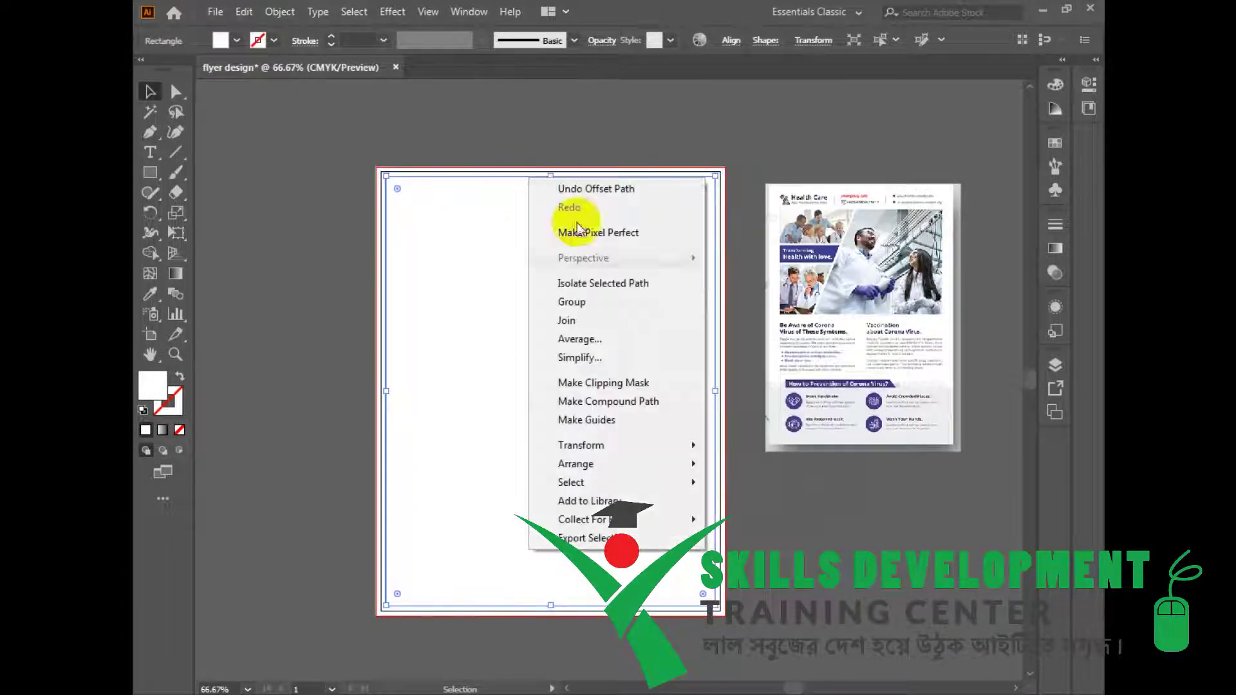
left_click(629, 421)
left_click(629, 425)
left_click(627, 421)
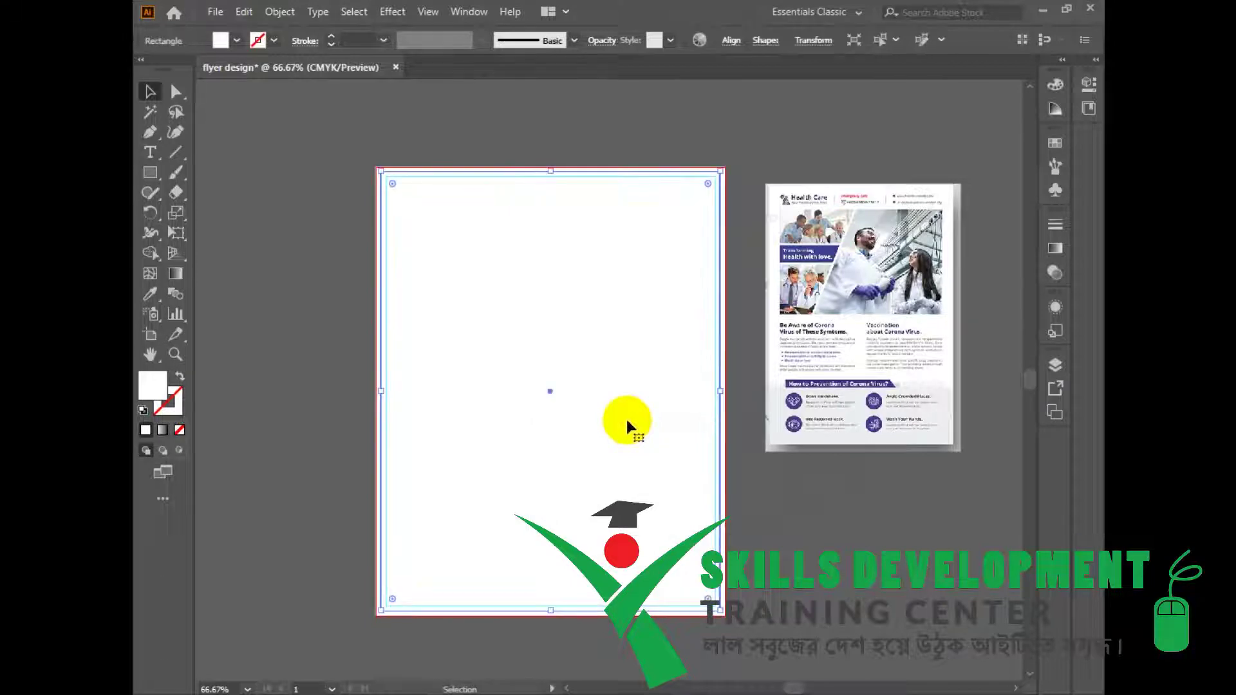
left_click(326, 261)
left_click_drag(292, 133, 524, 473)
key("ctrl+2")
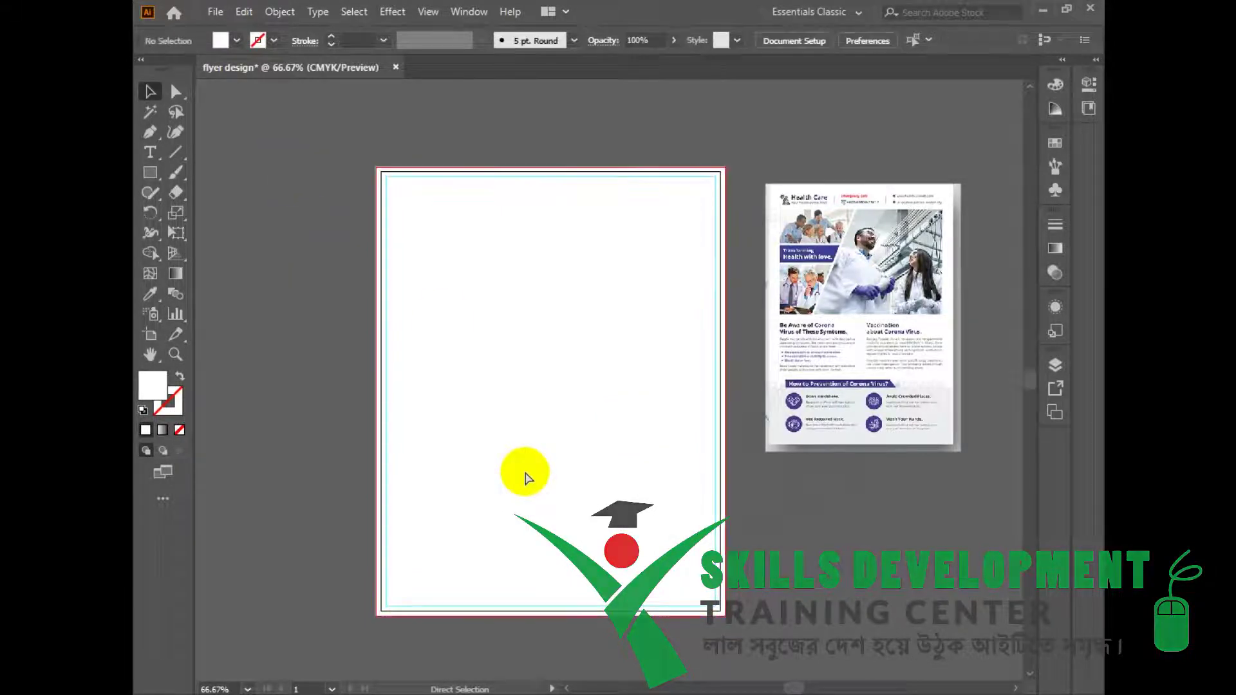
left_click(584, 365, "ctrl")
left_click_drag(606, 371, 611, 414)
left_click(635, 417, "ctrl")
left_click(621, 427, "ctrl+alt")
left_click(624, 426, "ctrl+alt")
left_click_drag(648, 463, 878, 359)
left_click(820, 272, "ctrl")
left_click(715, 347, "ctrl+alt")
left_click_drag(696, 351, 740, 339)
- Draw a wide horizontal rectangle across the upper part of the page, extending past both sides
left_click(140, 181)
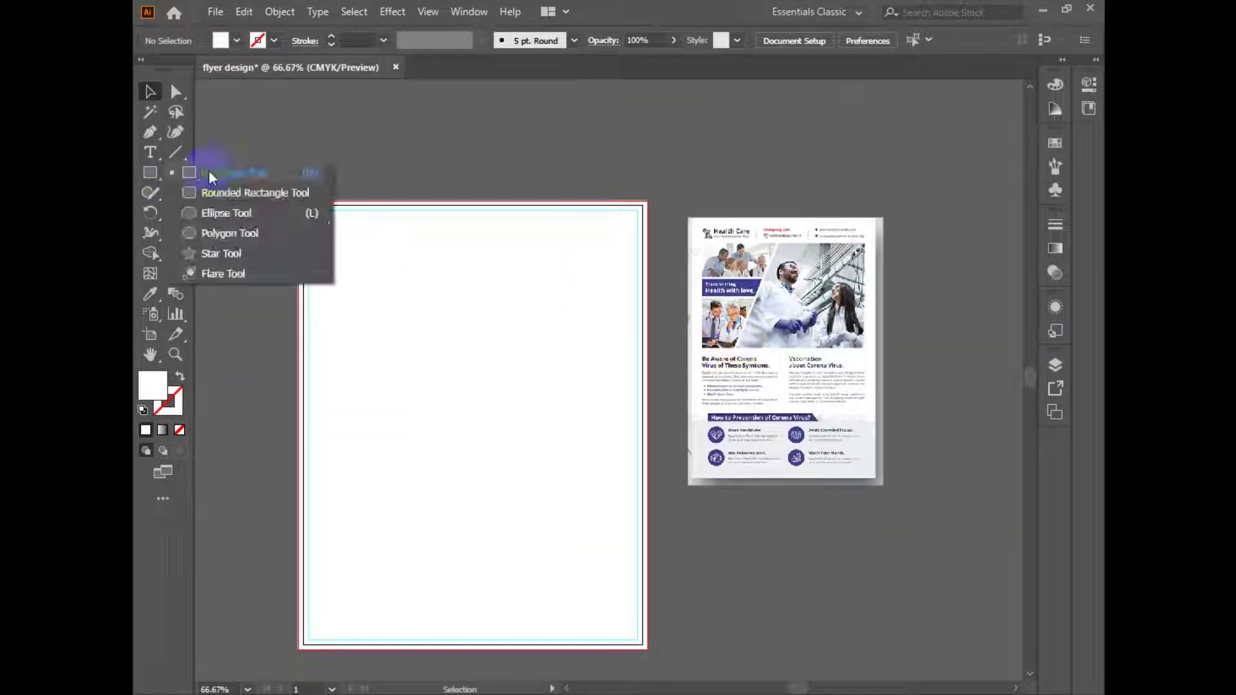
left_click(206, 171)
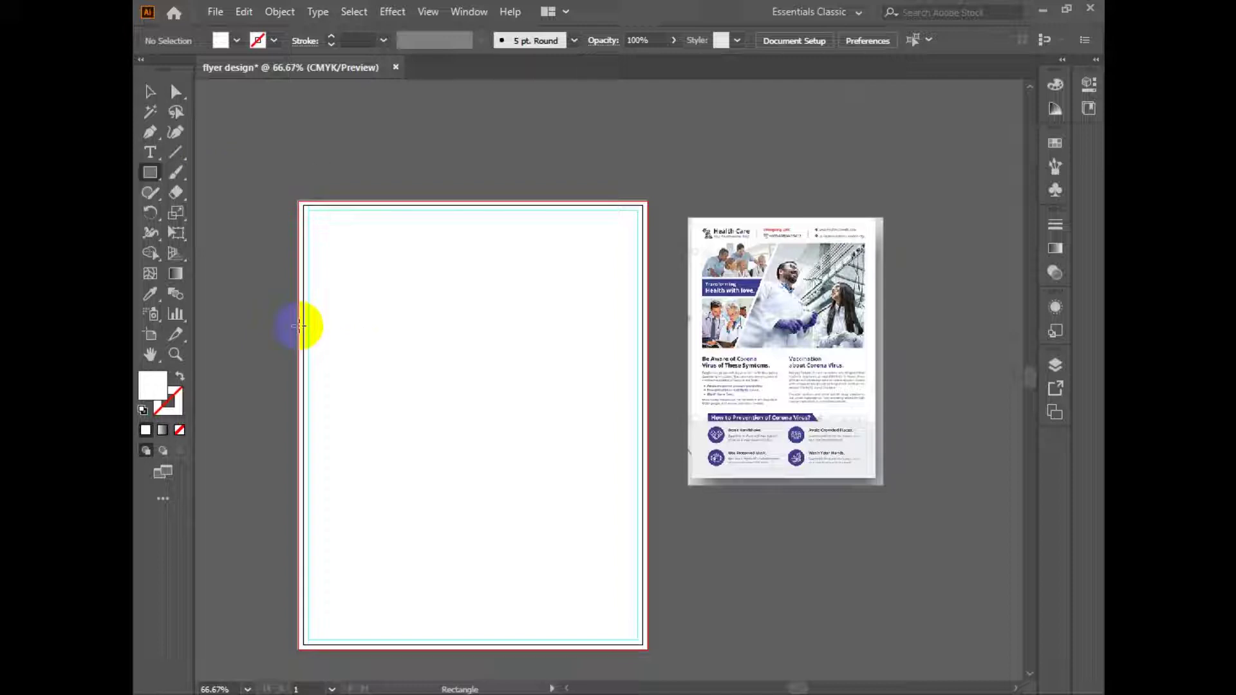
left_click_drag(282, 246, 664, 418)
left_click(150, 92)
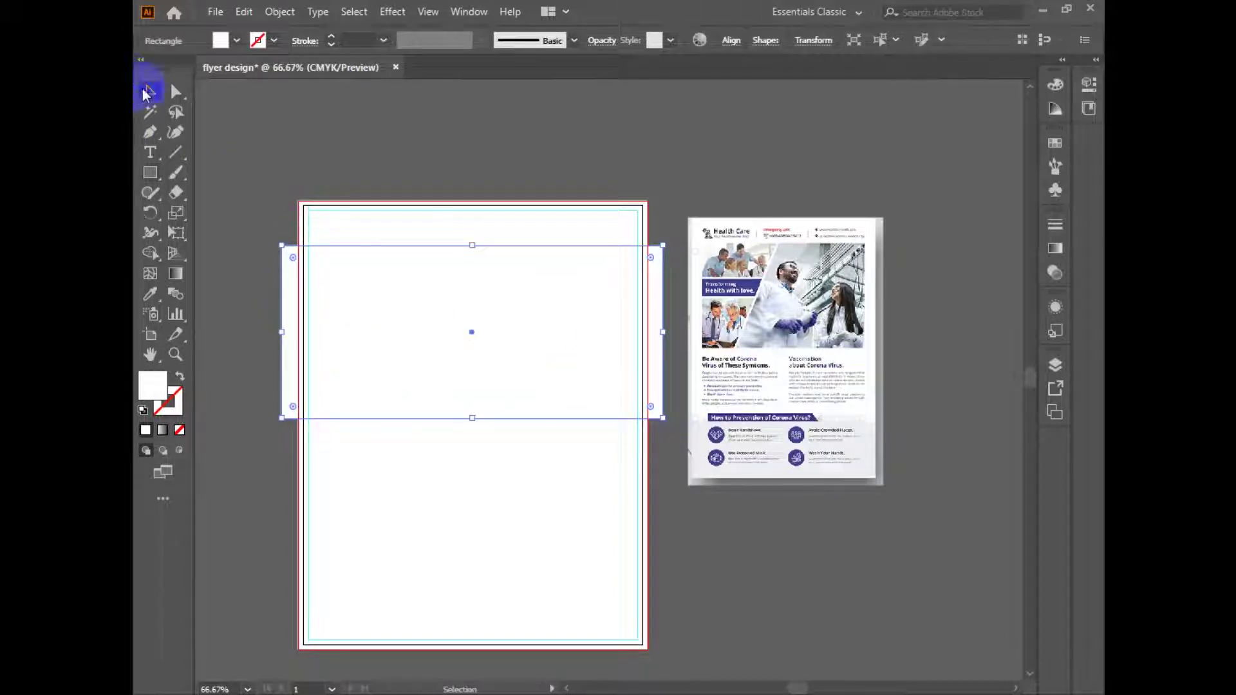
- Pull in the wide rectangle's left edge so it sits exactly on the left bleed line
left_click(469, 392, "ctrl")
left_click_drag(309, 371, 334, 373)
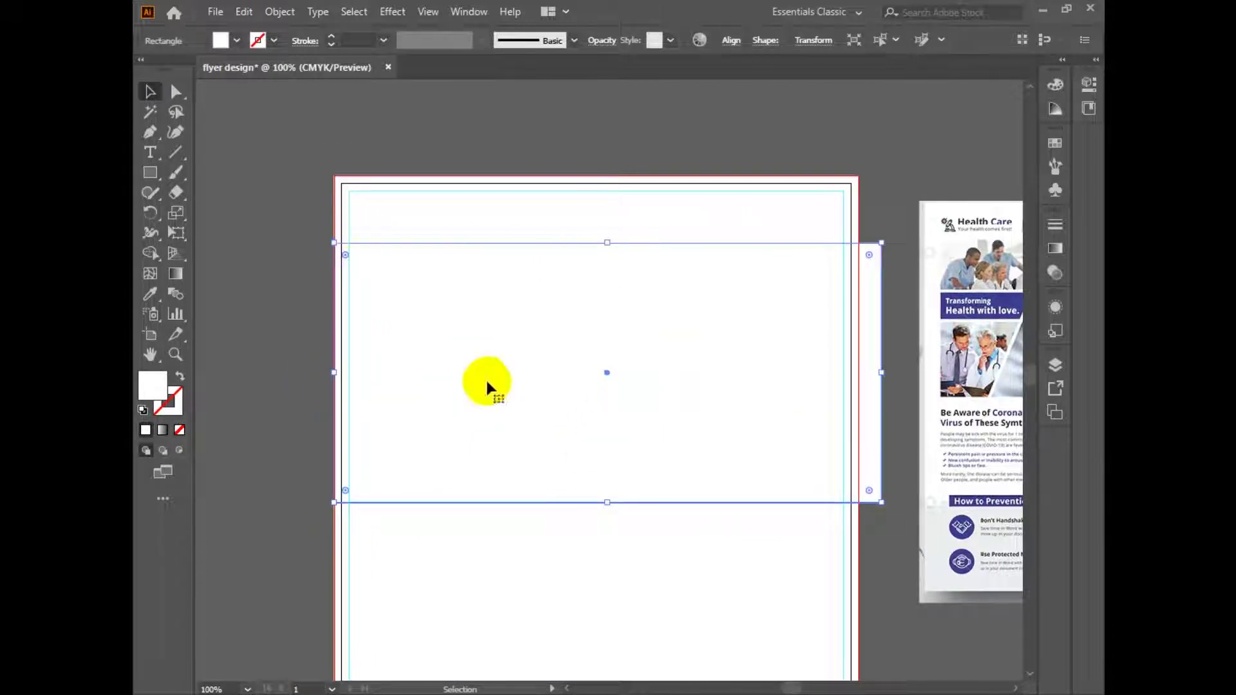
left_click(445, 371, "ctrl")
left_click(444, 371, "ctrl")
left_click(590, 346, "ctrl")
left_click_drag(705, 270, 507, 493)
scroll(485, 431, "up", 2)
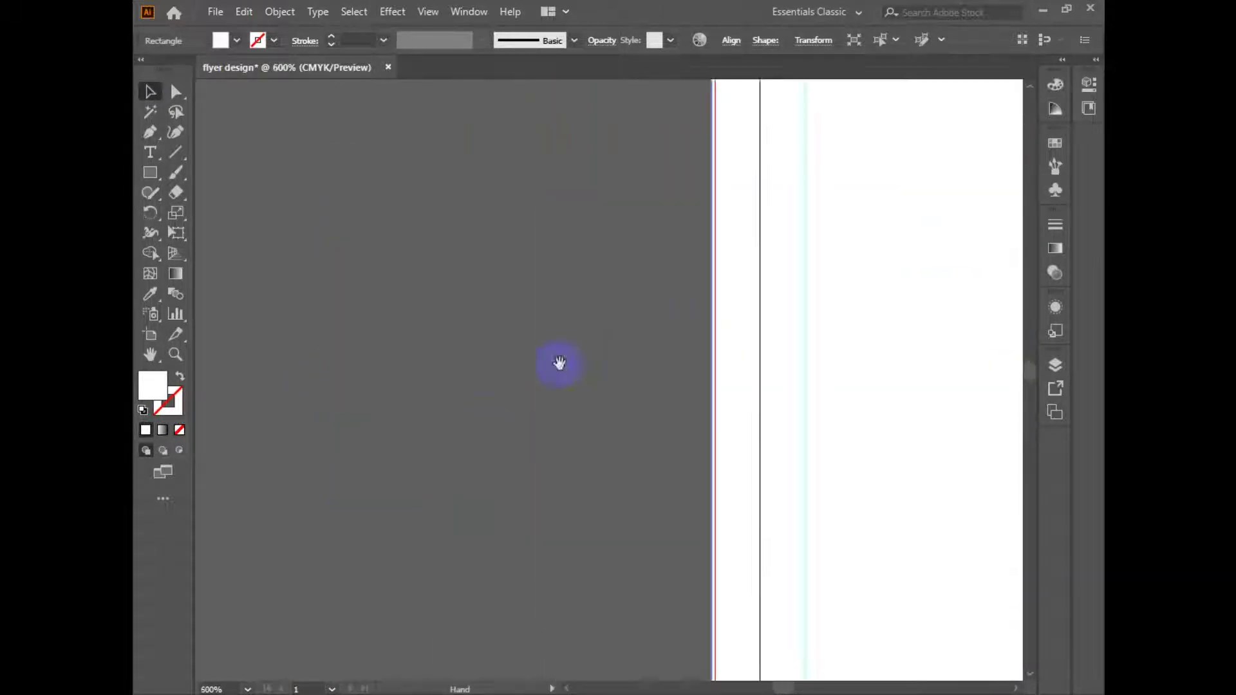
left_click_drag(712, 454, 516, 505)
left_click_drag(502, 290, 490, 437)
left_click(509, 250, "ctrl")
left_click_drag(695, 300, 640, 349)
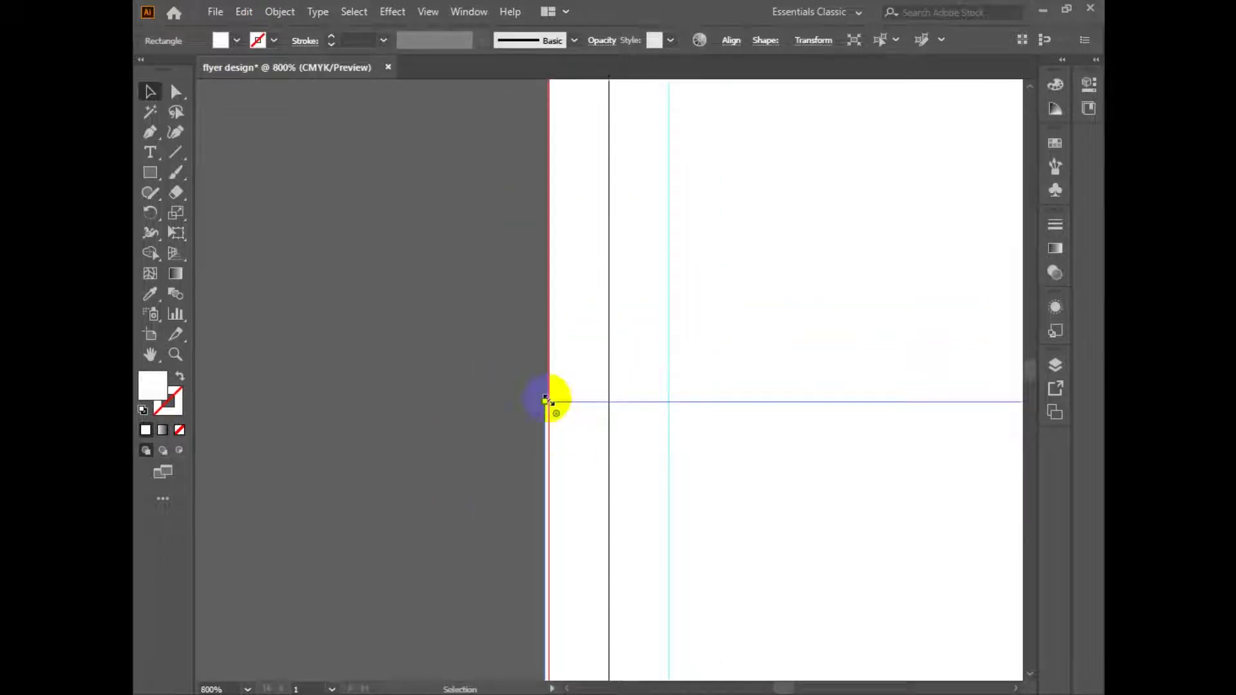
left_click_drag(545, 403, 549, 398)
- Pull in the wide rectangle's right edge so it sits exactly on the right bleed line
left_click_drag(702, 392, 543, 392)
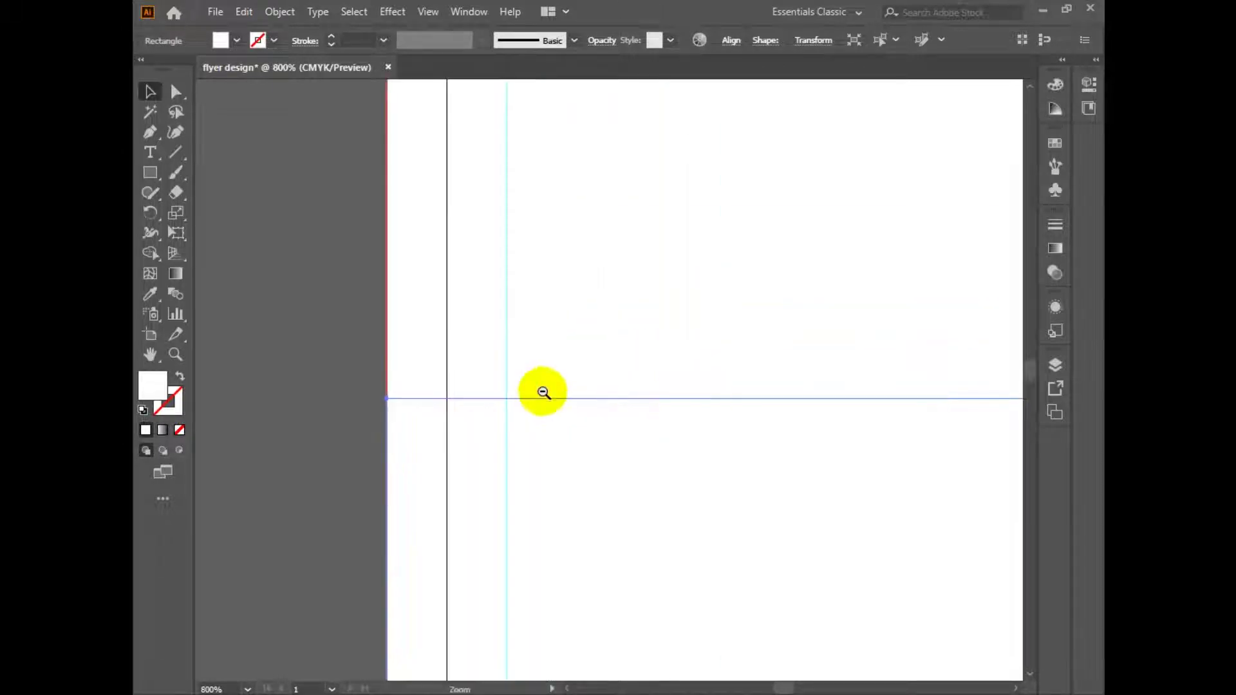
left_click(554, 390, "ctrl+alt")
left_click(554, 390, "ctrl+alt")
left_click(554, 390, "ctrl+alt")
left_click(554, 390, "ctrl+alt")
left_click(553, 390, "ctrl+alt")
left_click_drag(781, 460, 337, 441)
left_click_drag(995, 437, 392, 445)
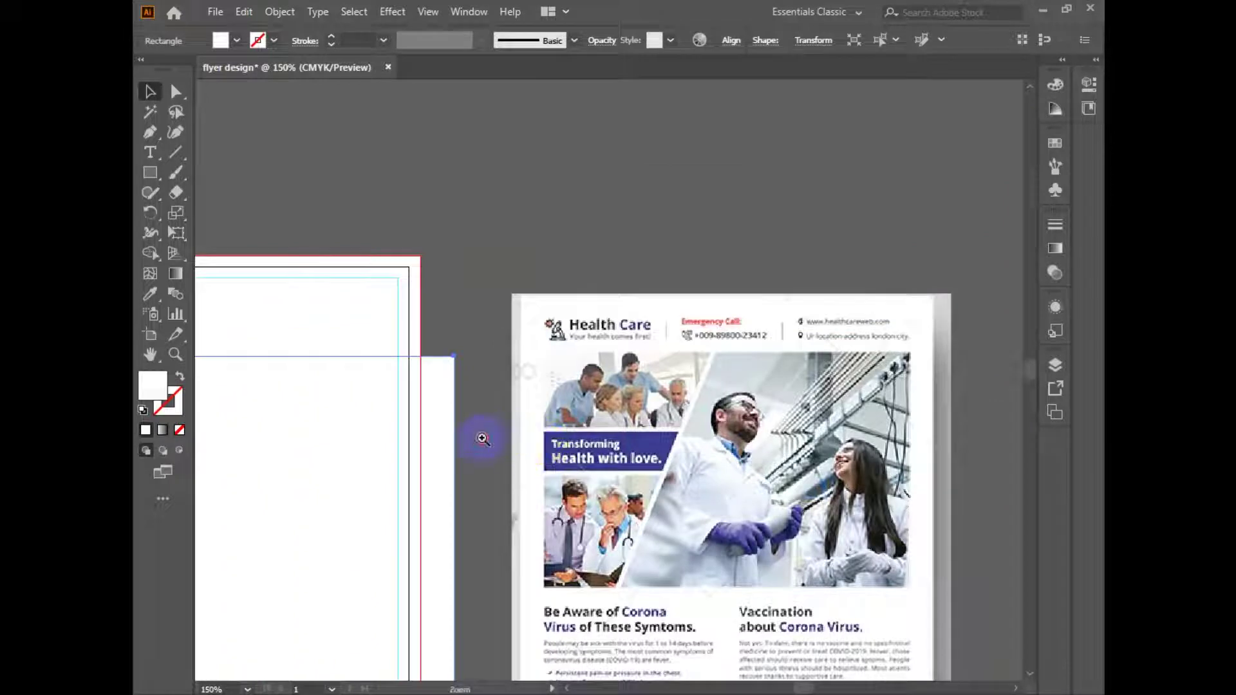
left_click(481, 437, "ctrl")
left_click(484, 439, "ctrl")
left_click_drag(750, 518, 678, 518)
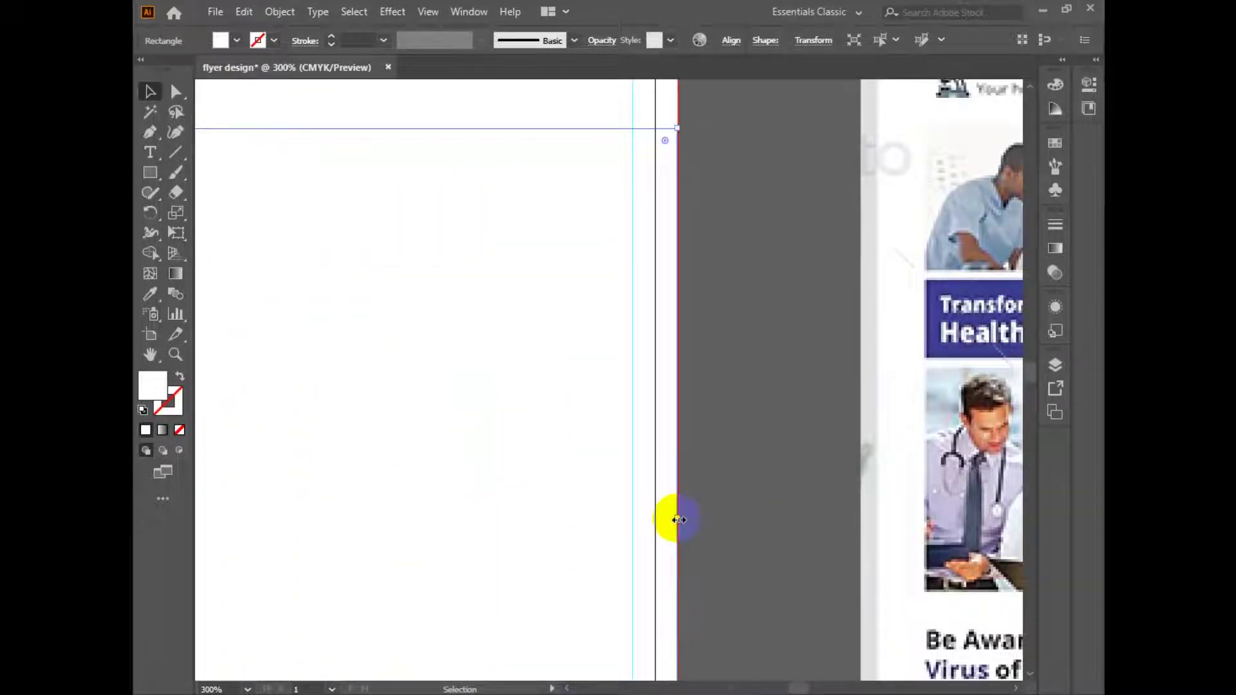
- Fill the wide rectangle with a dark maroon color
left_click(622, 501, "ctrl")
left_click(491, 414, "ctrl+alt")
left_click(491, 414, "ctrl+alt")
left_click(491, 414, "ctrl+alt")
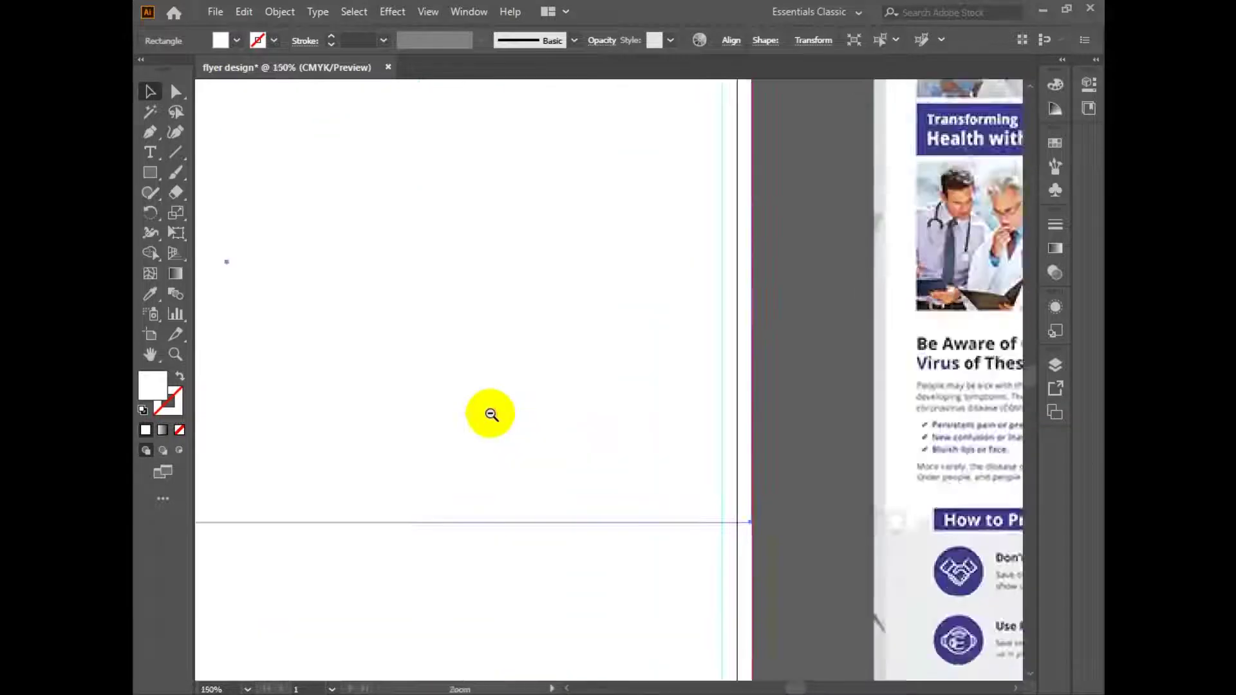
left_click(491, 414, "ctrl+alt")
left_click(491, 414, "ctrl+alt")
left_click(491, 414, "ctrl+alt")
left_click_drag(668, 336, 523, 373)
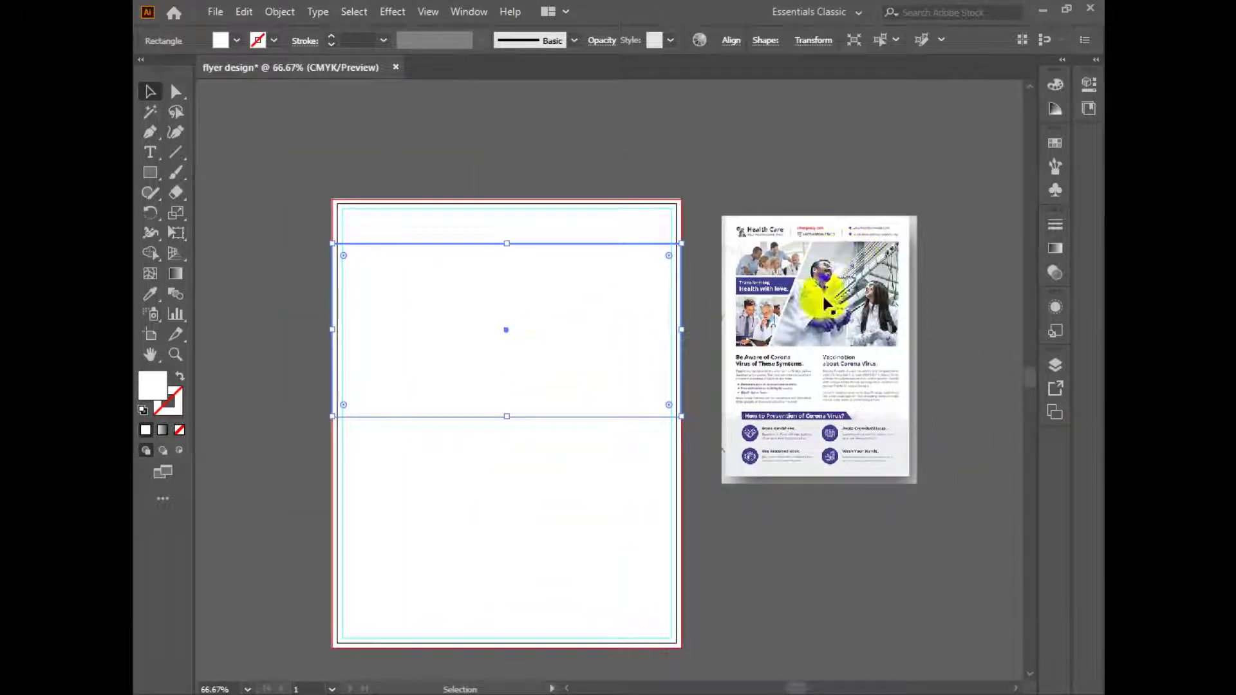
left_click(839, 300, "ctrl")
left_click_drag(559, 423, 753, 298)
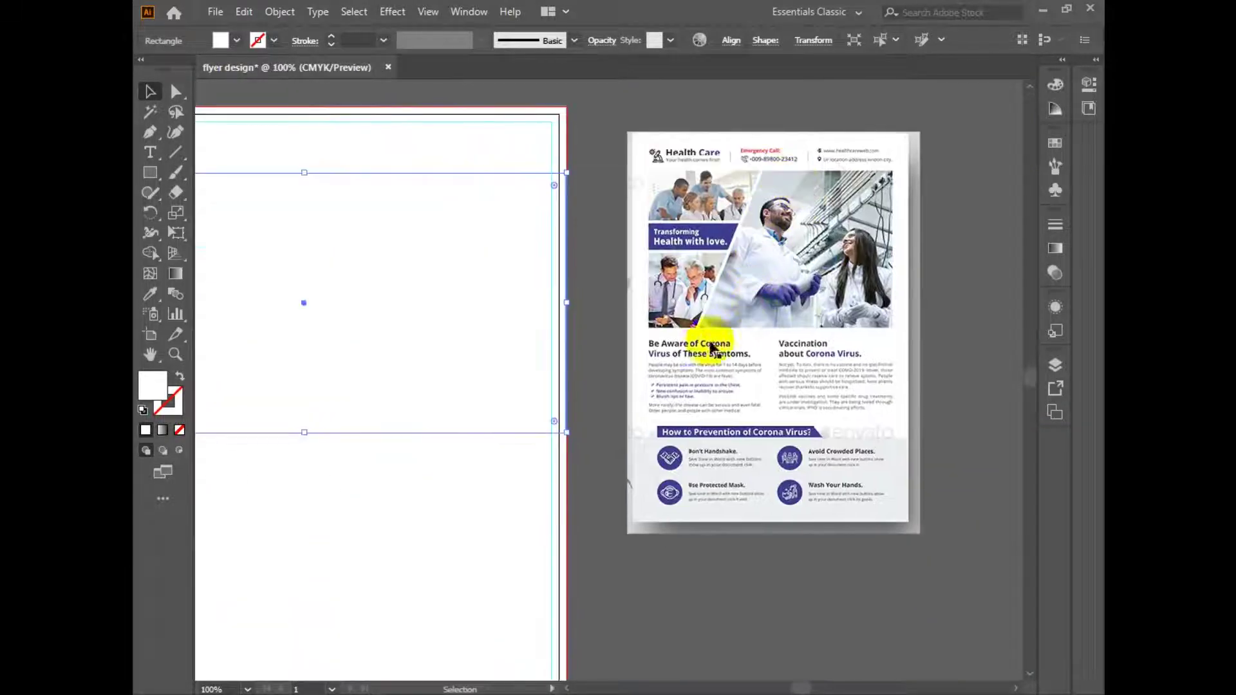
scroll(663, 356, "left", 5)
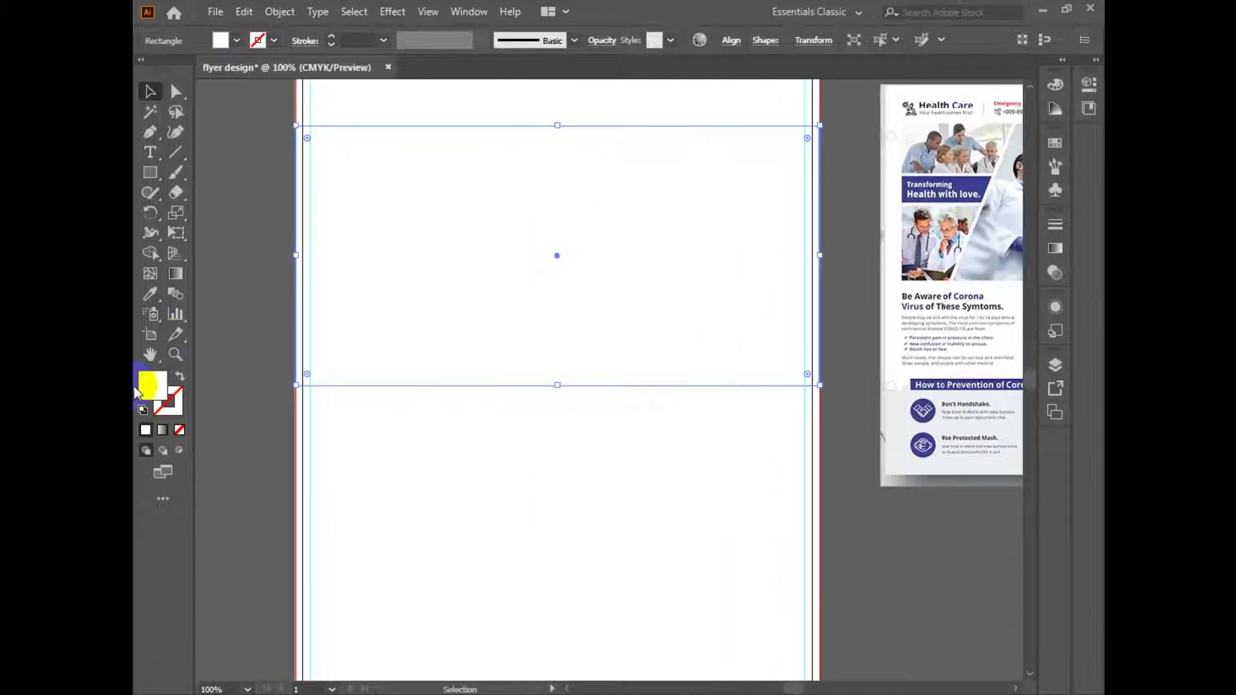
double_click(153, 385)
left_click(511, 301)
left_click(711, 143)
left_click(888, 446)
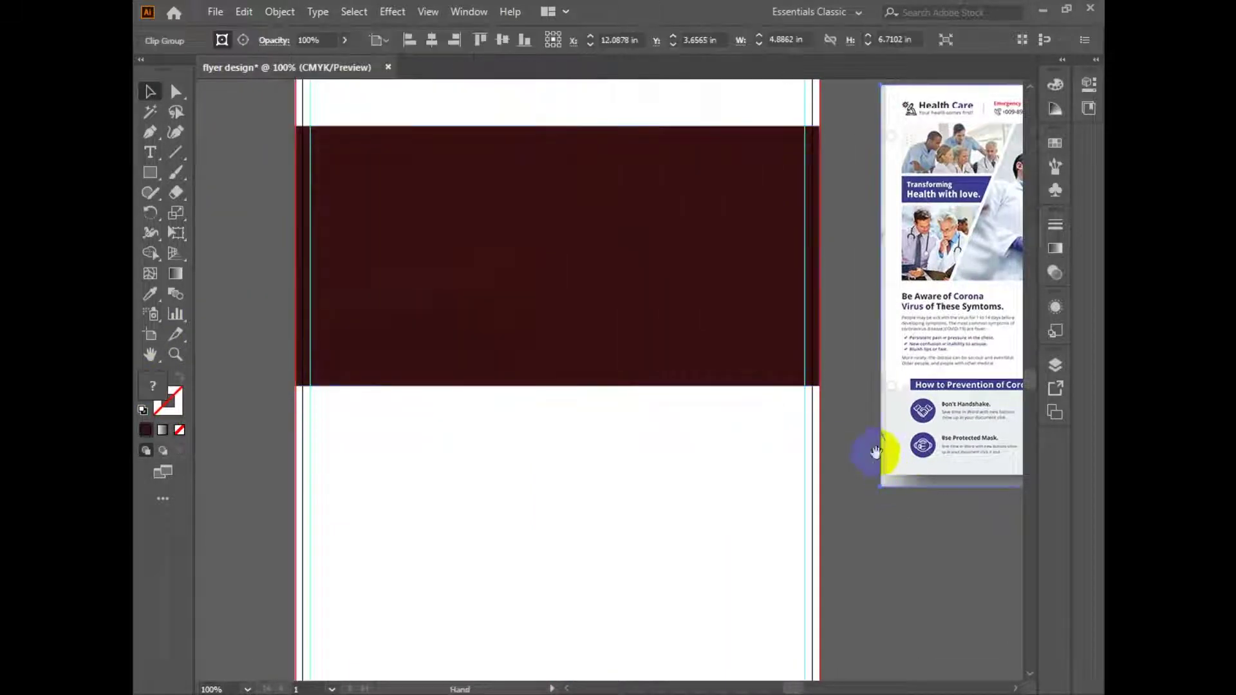
- Draw a thin rectangular bar and slant it diagonally across the maroon band, extending past its upper and lower edges
left_click_drag(867, 429, 847, 491)
key("m")
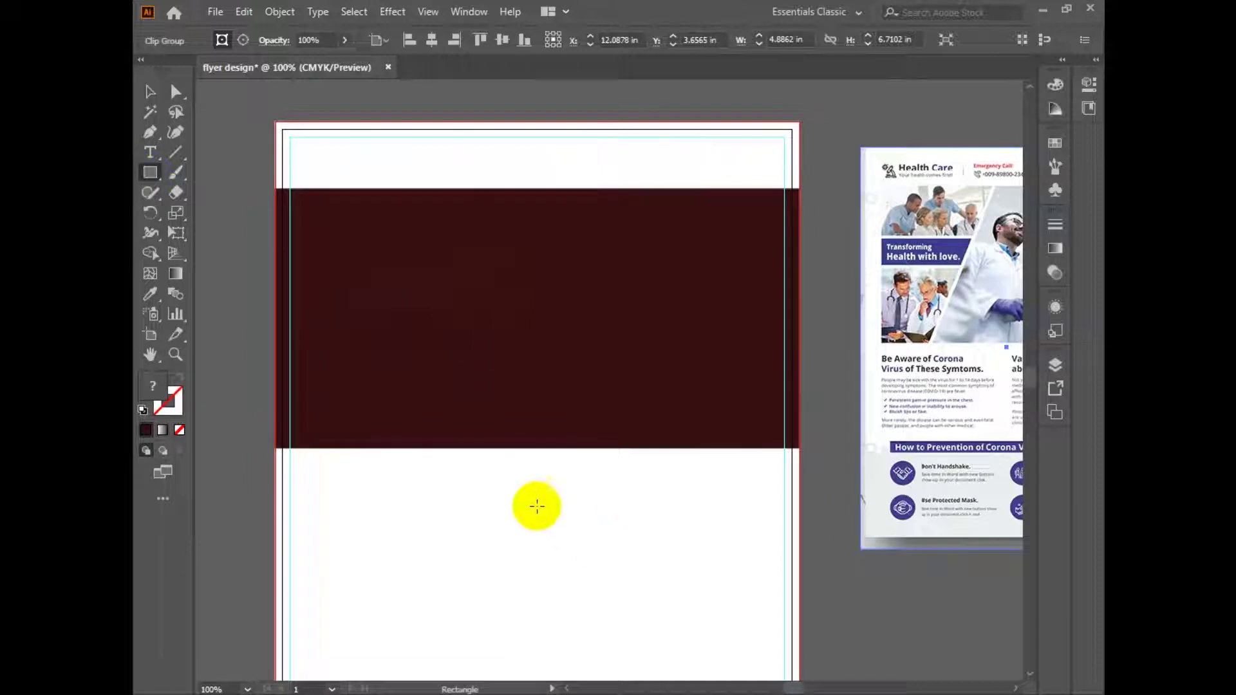
left_click(539, 469, "ctrl+alt")
left_click_drag(540, 406, 546, 628)
left_click(150, 91)
left_click_drag(549, 408, 647, 201)
mouse_move(651, 179)
left_mouse_down()
mouse_move(642, 158)
mouse_move(629, 182)
left_mouse_up()
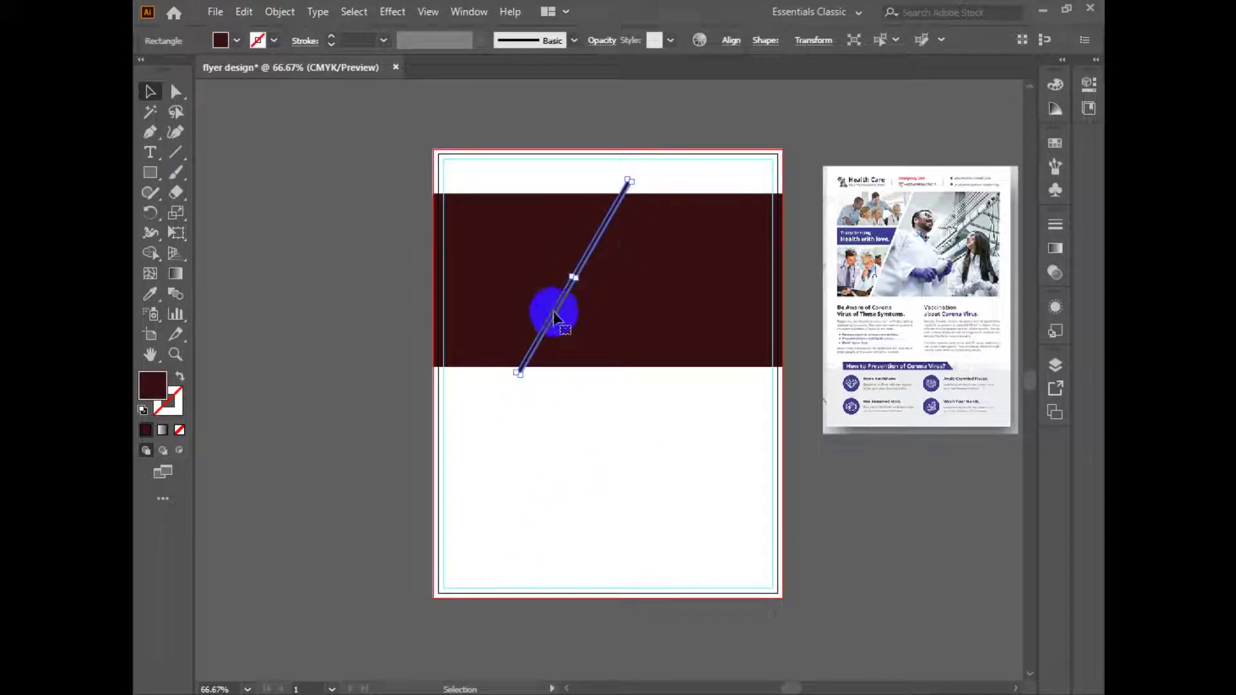
left_click(149, 173)
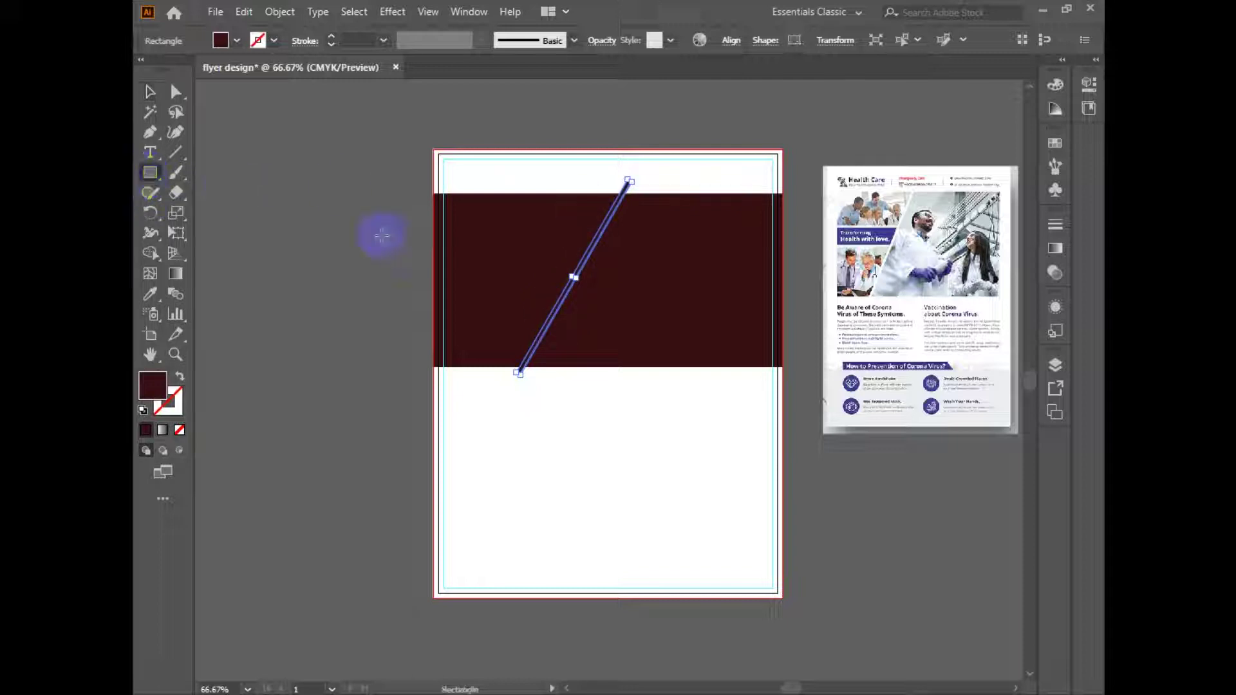
left_click(150, 92)
- Divide the maroon band with the slanted bar using the Pathfinder Divide operation
left_click_drag(544, 173, 656, 356)
left_click(458, 14)
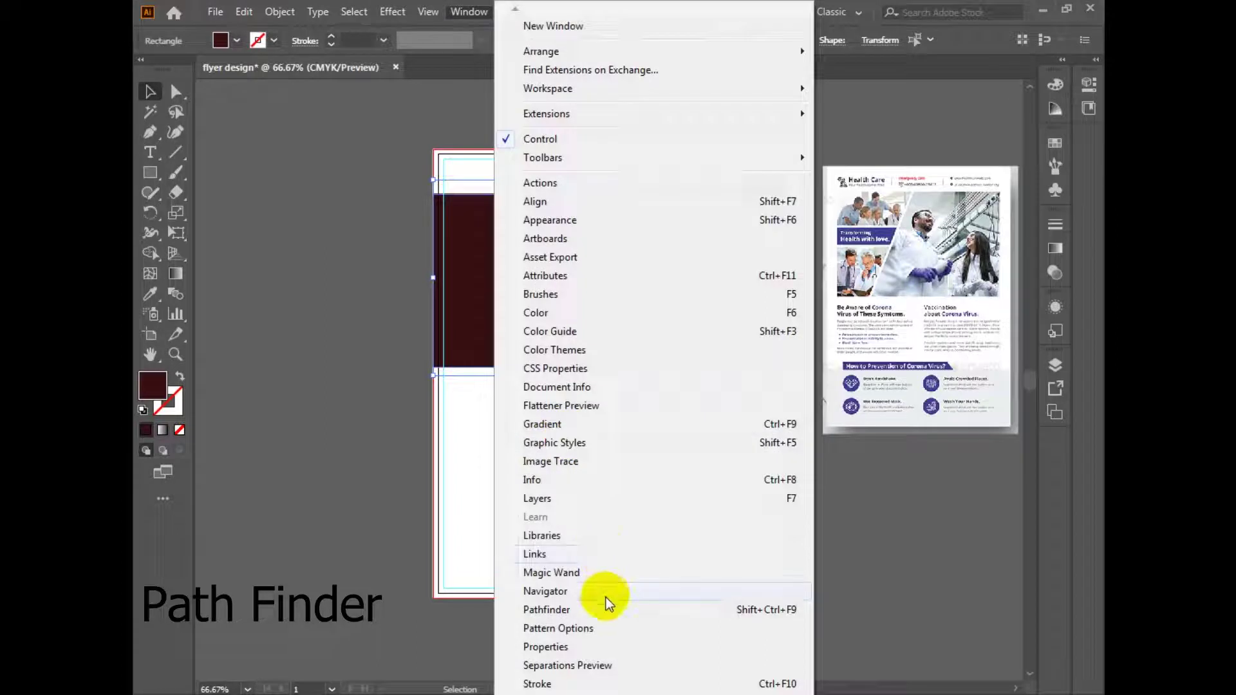
left_click(789, 612)
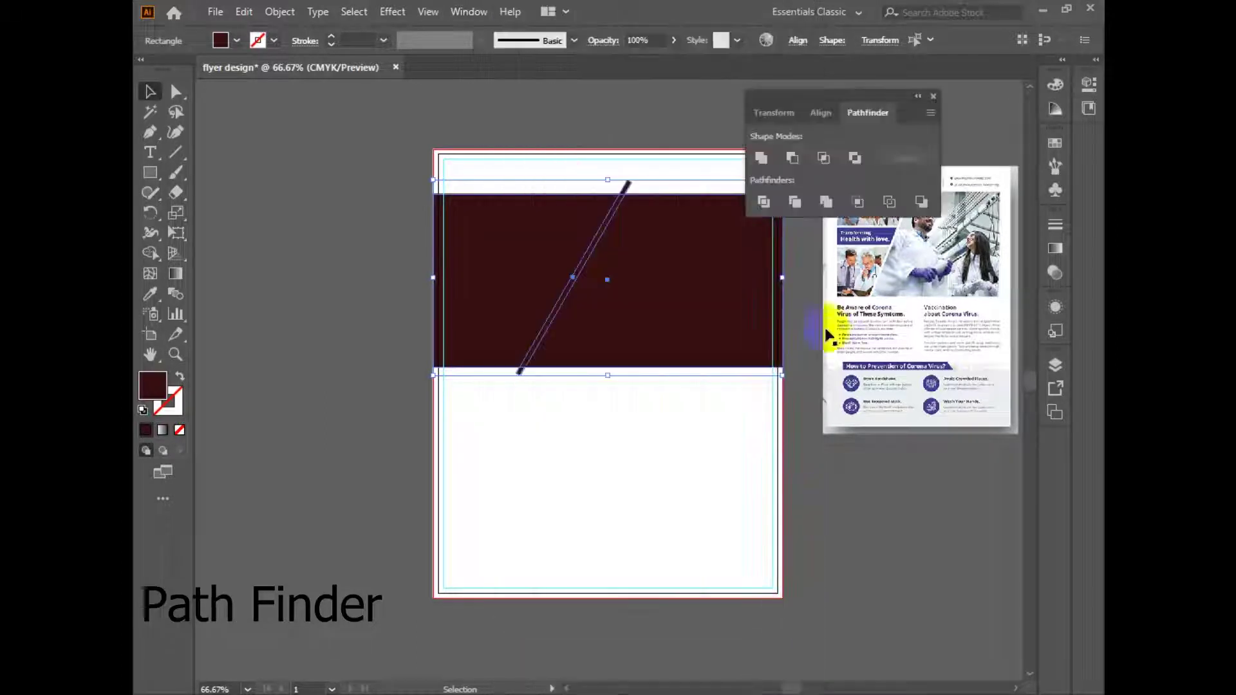
left_click(764, 202)
- Ungroup the divided pieces and delete the diagonal strip and its protruding ends, leaving a slanted gap in the band
right_click(634, 229)
left_click(682, 362)
left_click(858, 471)
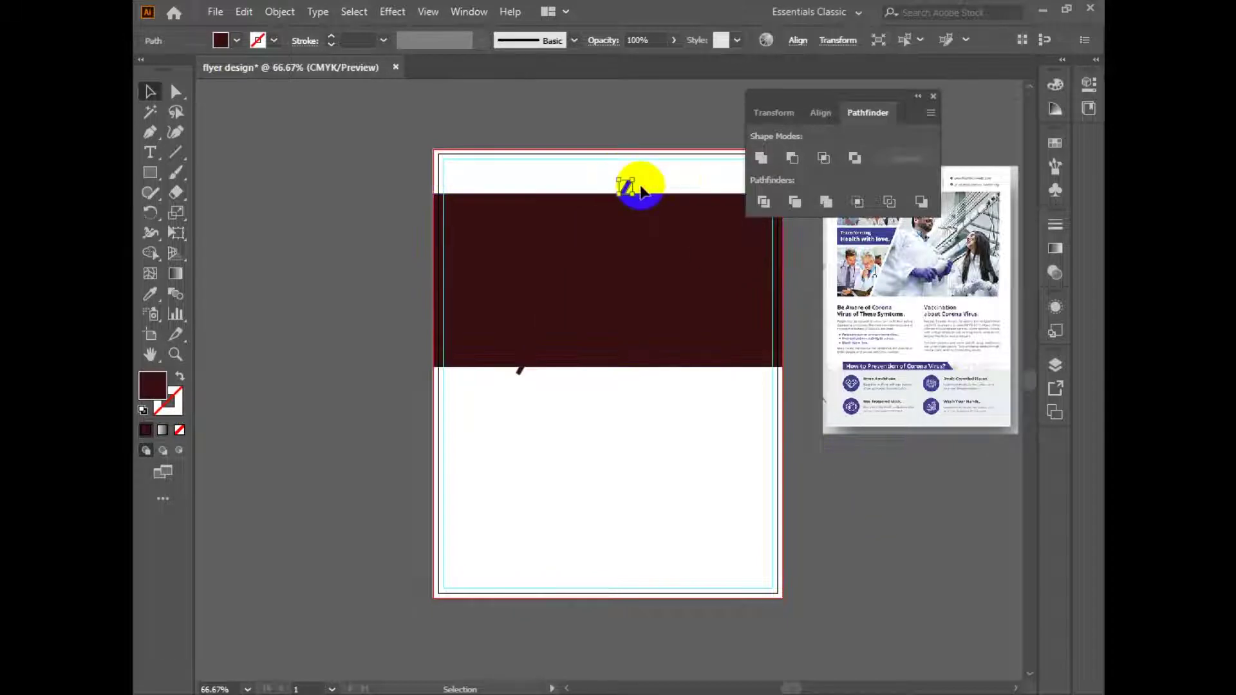
left_click(587, 245)
left_click(520, 372)
left_click(576, 284)
key("Delete")
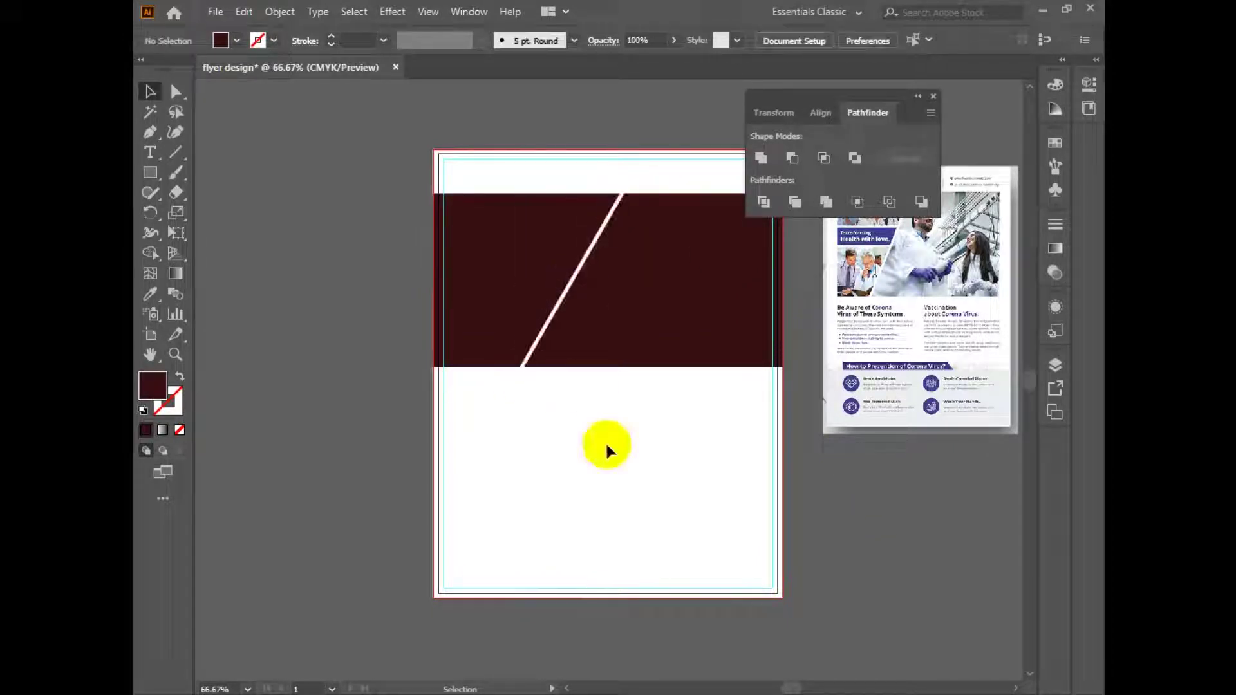
- Draw a narrow horizontal rectangle over the band's left half, from beyond the bleed to past the slanted gap
scroll(613, 461, "up", 1)
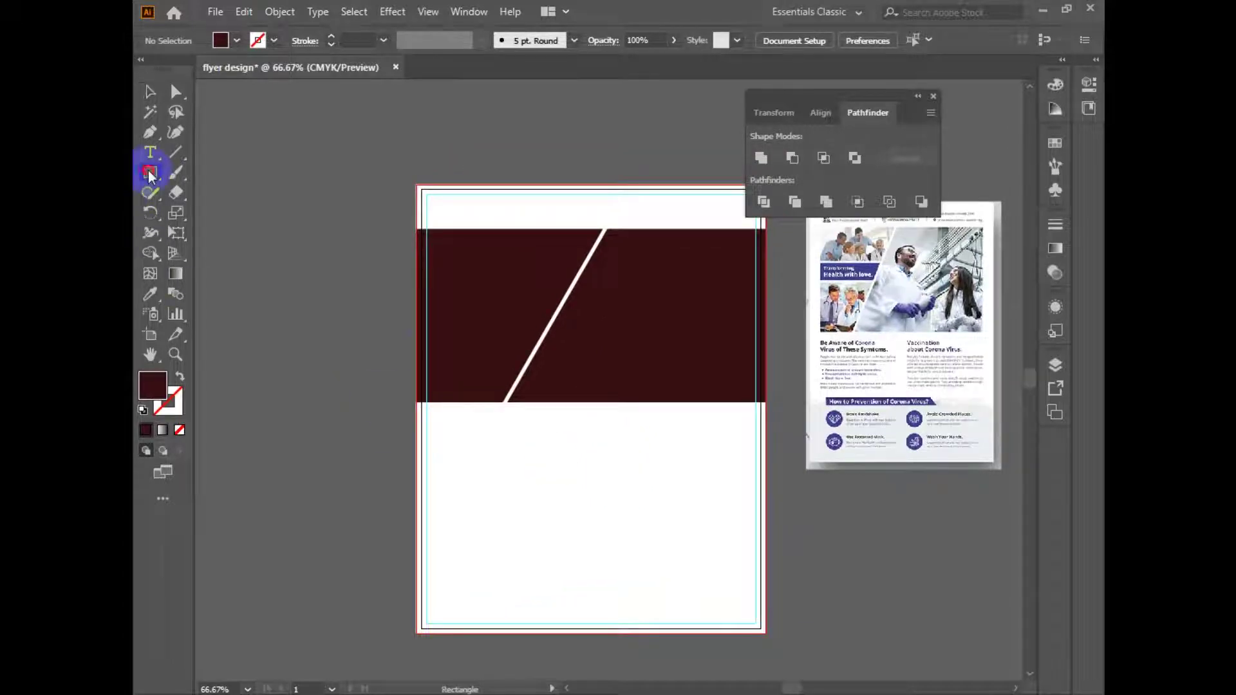
left_click_drag(456, 310, 581, 317)
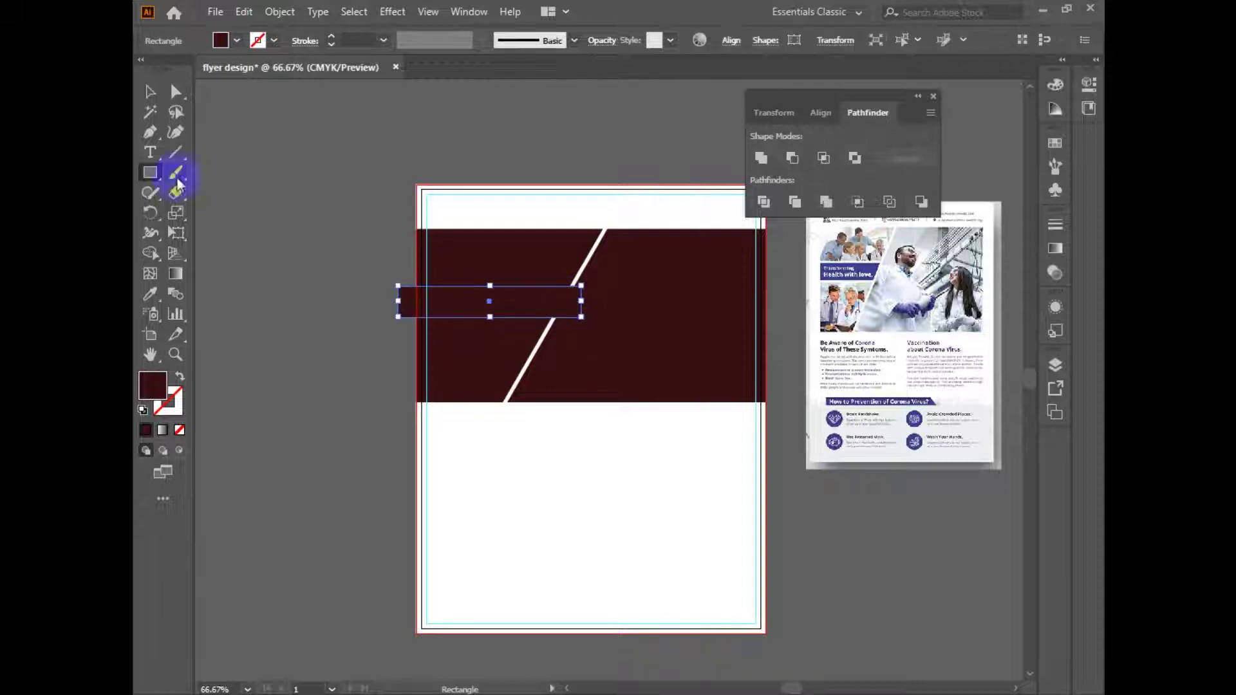
- Replace the narrow rectangle with a slightly taller one spanning from beyond the left bleed to past the slanted gap
left_click(542, 251)
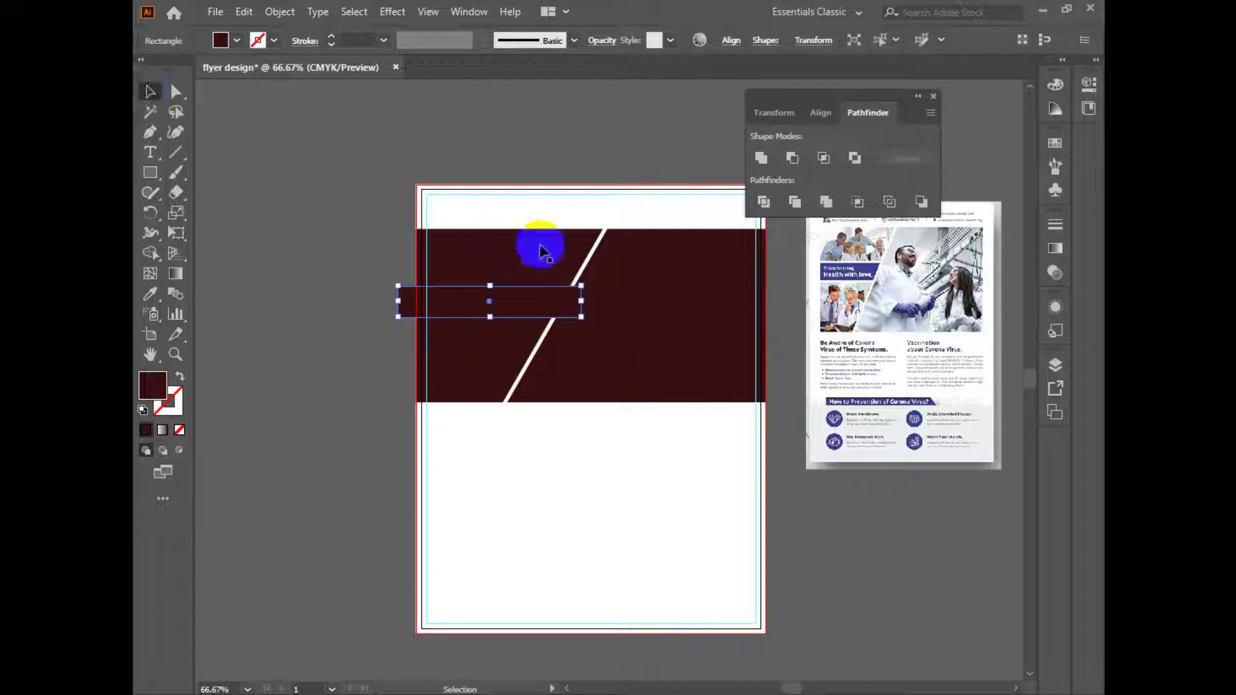
left_click(267, 308)
left_click(493, 296)
key("Delete")
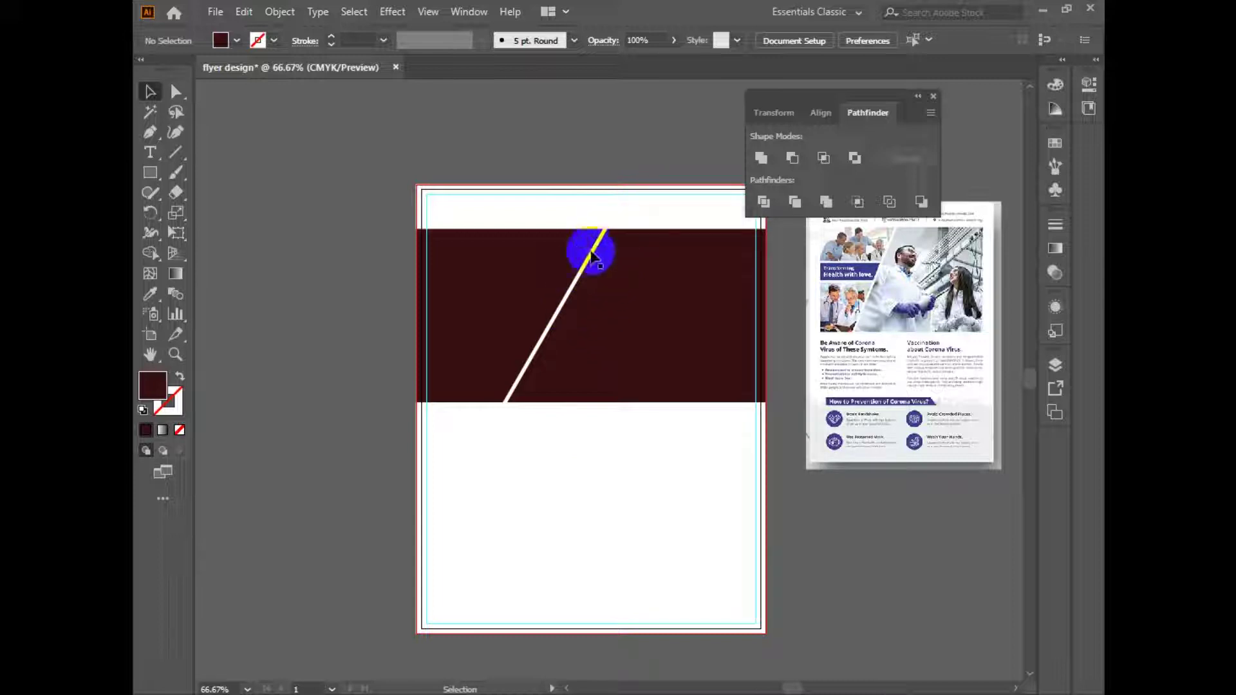
left_click(150, 172)
mouse_move(417, 316)
left_mouse_down()
mouse_move(536, 358)
mouse_move(577, 325)
left_mouse_up()
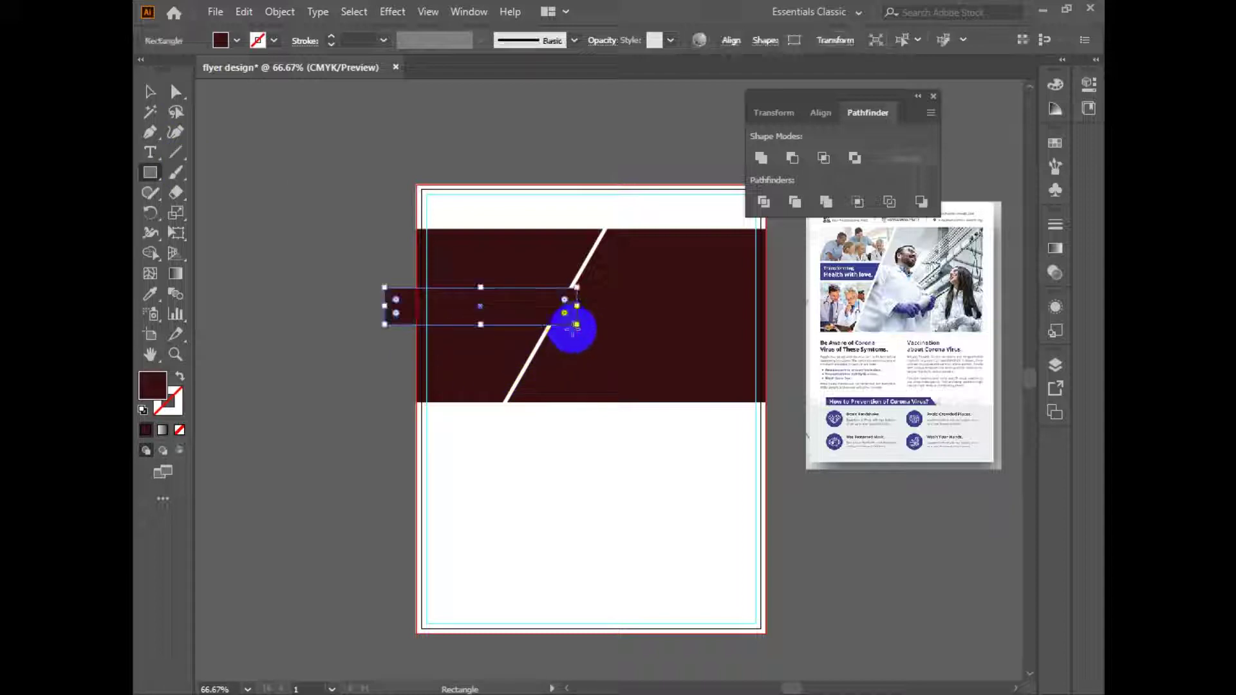
- Fill the new narrow rectangle with white (ffffff)
double_click(144, 395)
left_click(345, 130)
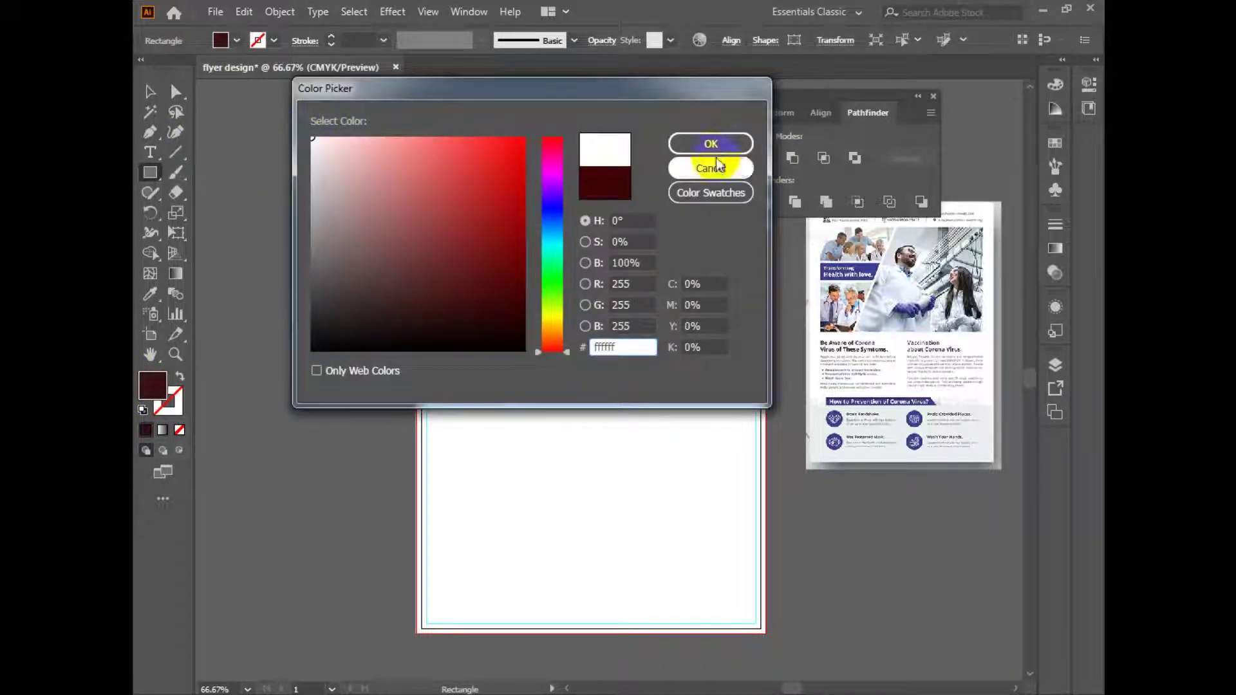
left_click(712, 141)
left_click(362, 243)
key("Escape")
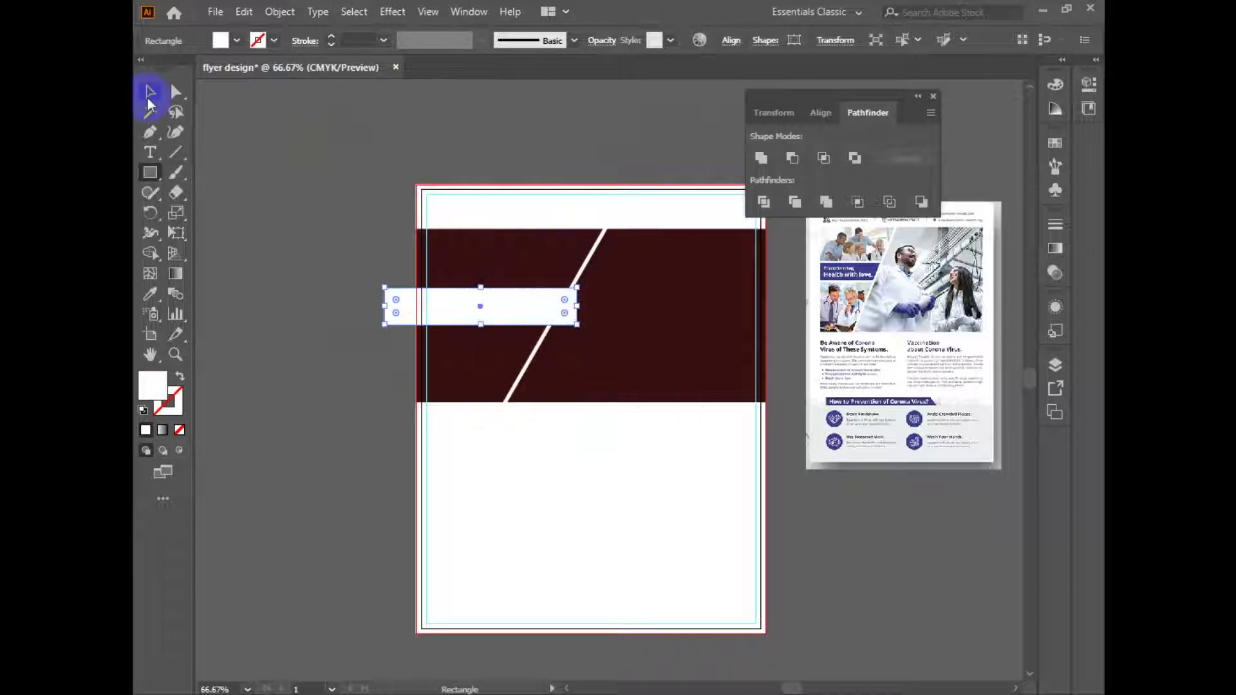
- Create a 0.125 in offset path around the white rectangle with miter joins
left_click(151, 94)
left_click_drag(486, 248, 493, 282)
left_click_drag(467, 333, 467, 333)
left_click(279, 11)
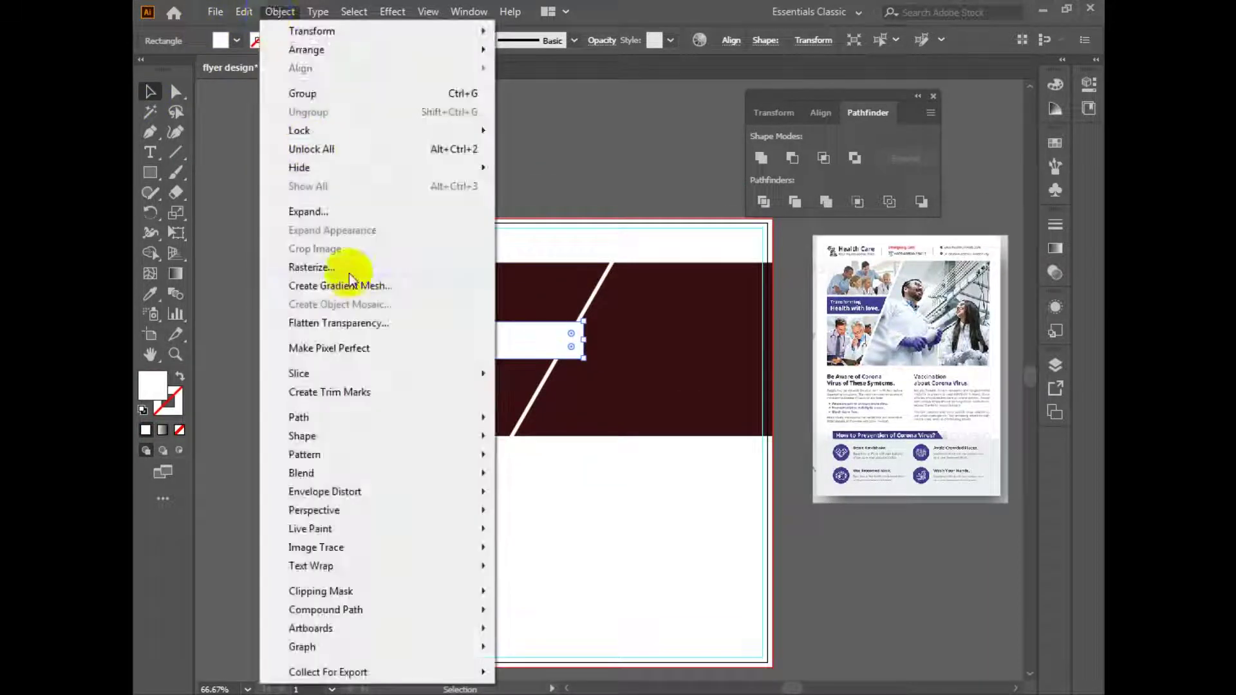
mouse_move(386, 417)
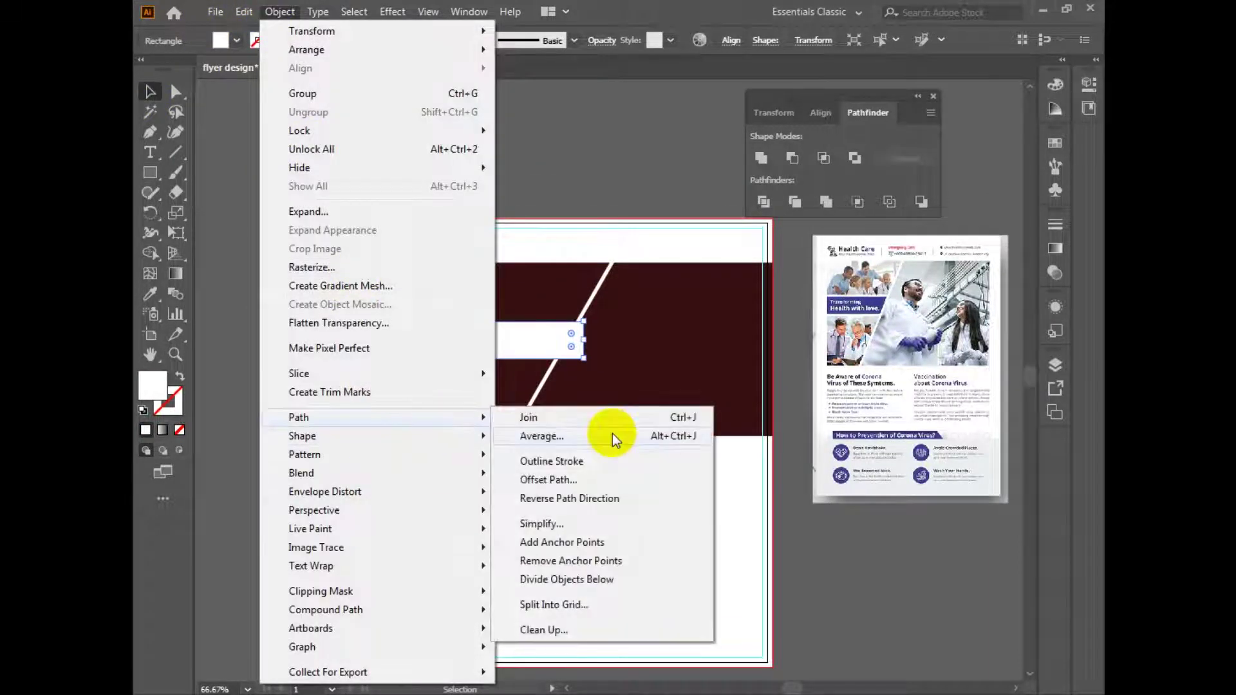
left_click(582, 486)
key("BackSpace")
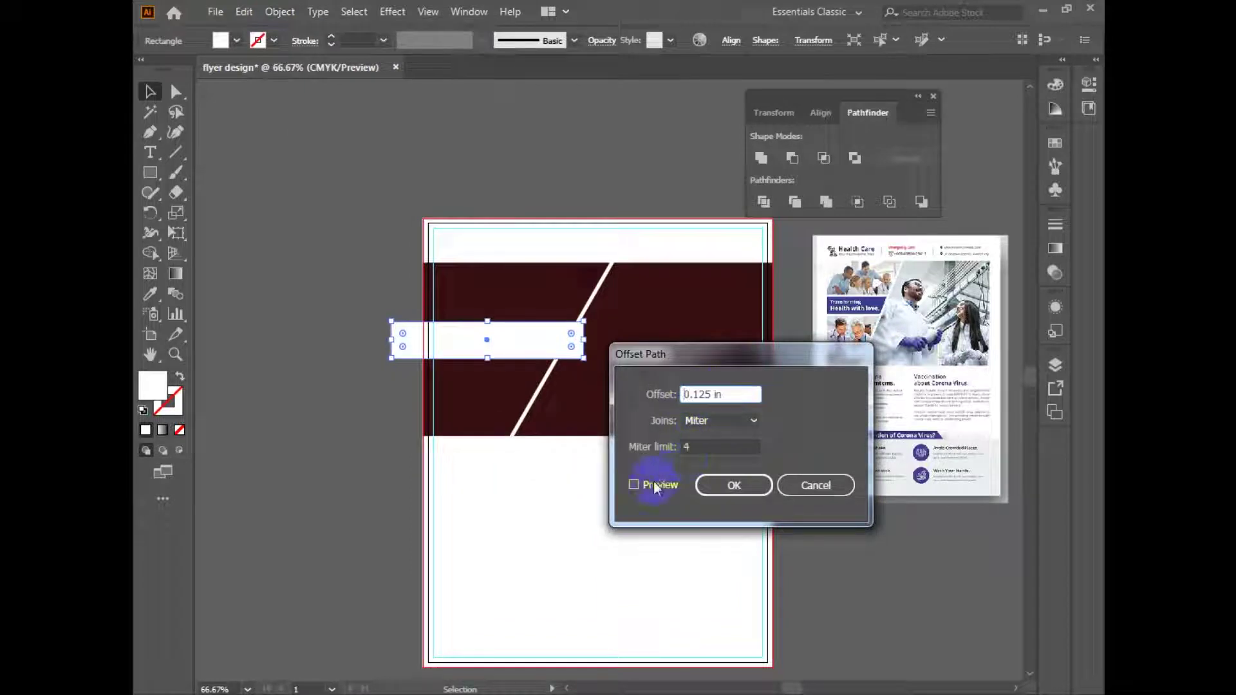
left_click(654, 486)
left_click(655, 486)
left_click(655, 485)
left_click(733, 485)
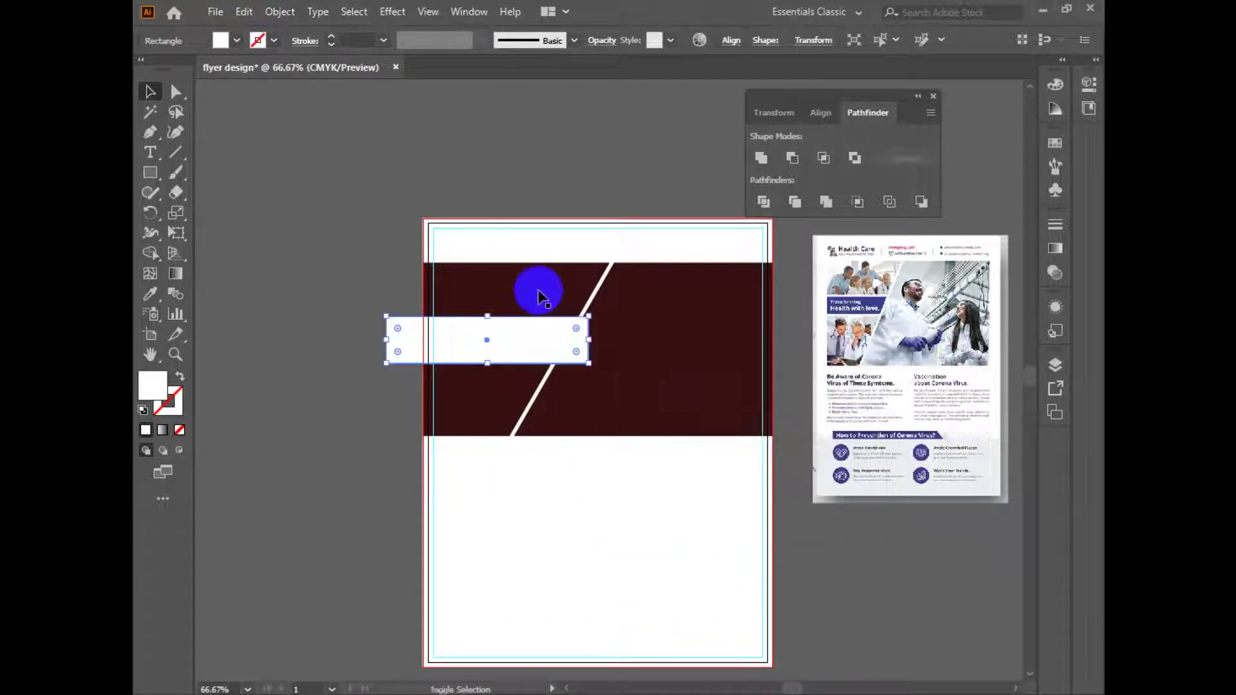
- Divide the band's left piece with the offset rectangle using Pathfinder Divide, and ungroup the resulting pieces
left_click(535, 283, "shift")
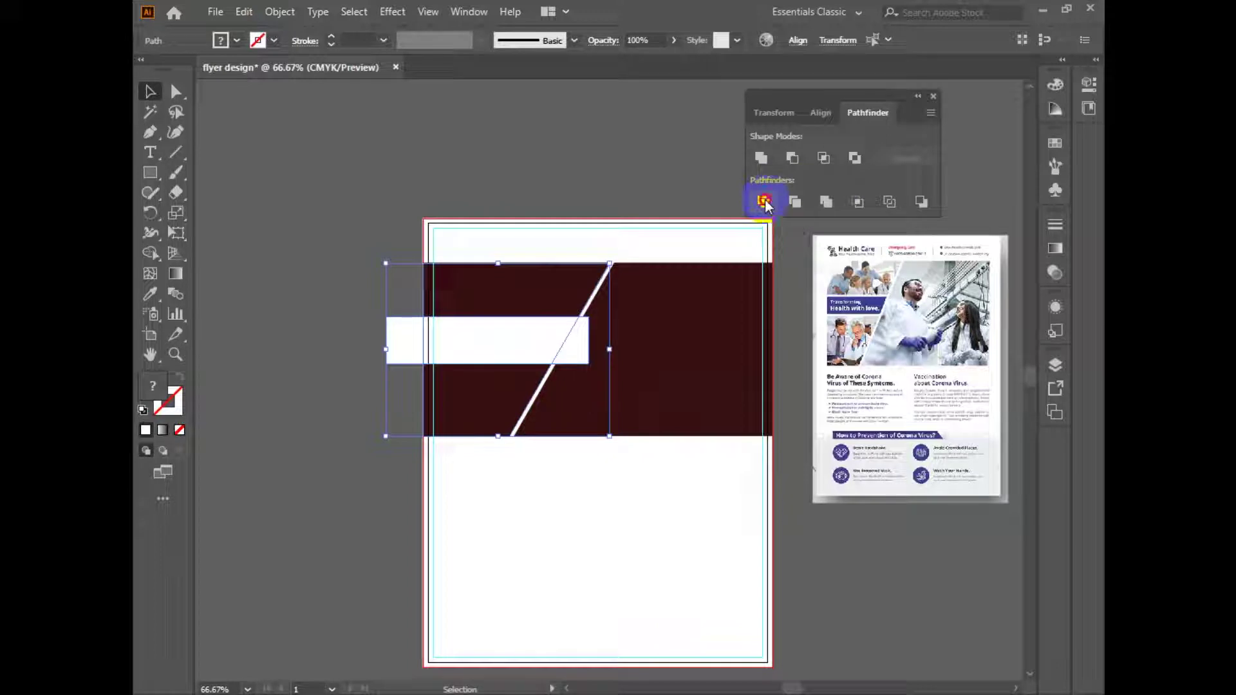
left_click(764, 201)
right_click(465, 386)
left_click(505, 524)
left_click(516, 544)
- Delete the leftover offset pieces beyond the left bleed and past the slanted gap, keeping the inner rectangle and the middle piece
left_click_drag(391, 321, 320, 207)
key("Delete")
left_click(574, 326)
key("Delete")
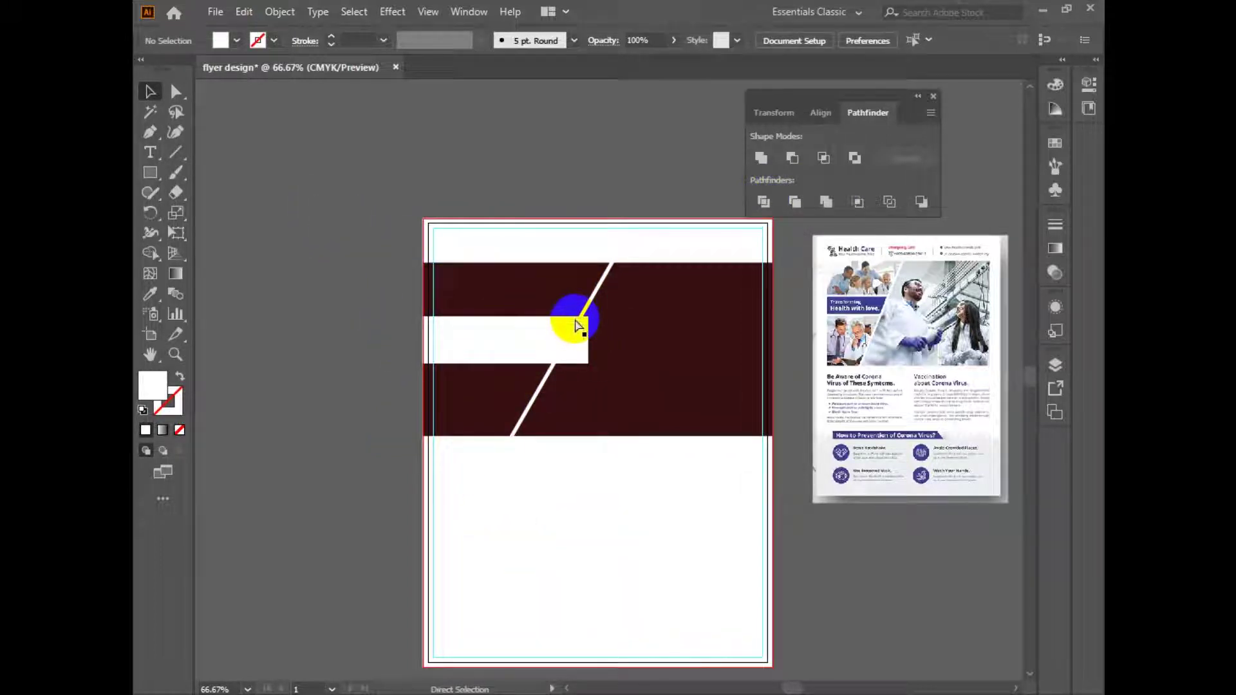
key("ctrl+z")
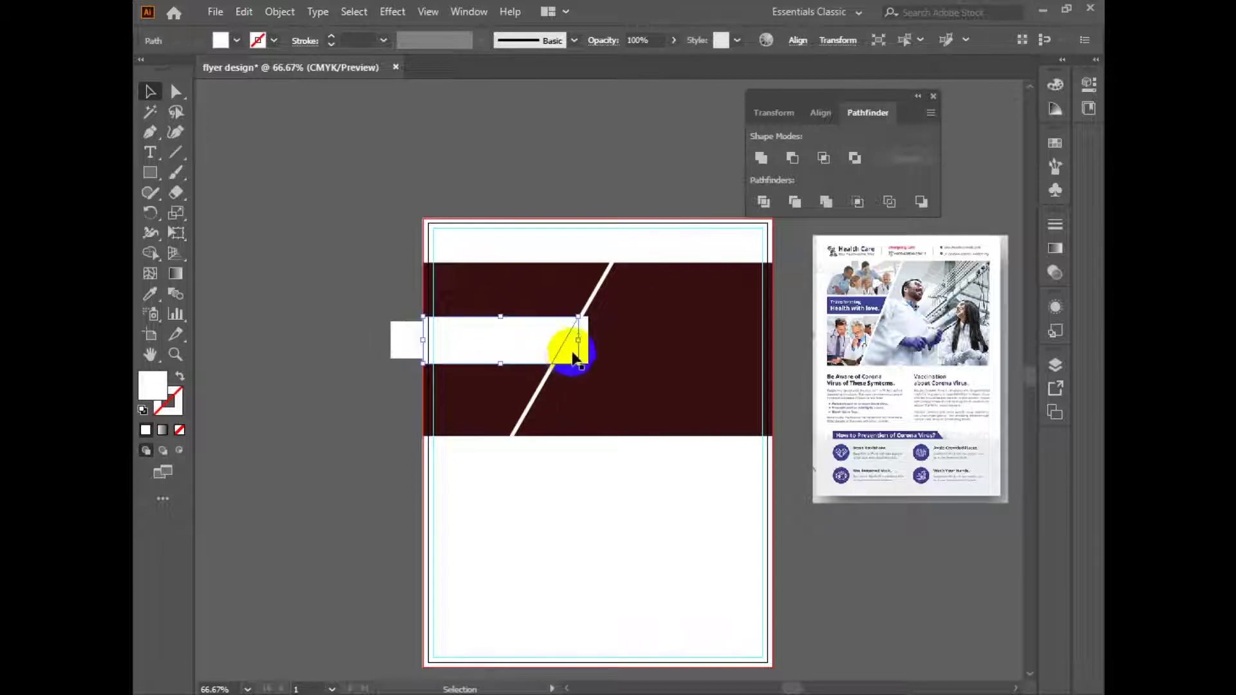
key("Delete")
left_click(549, 318)
key("Delete")
left_click(549, 317)
left_click(516, 350)
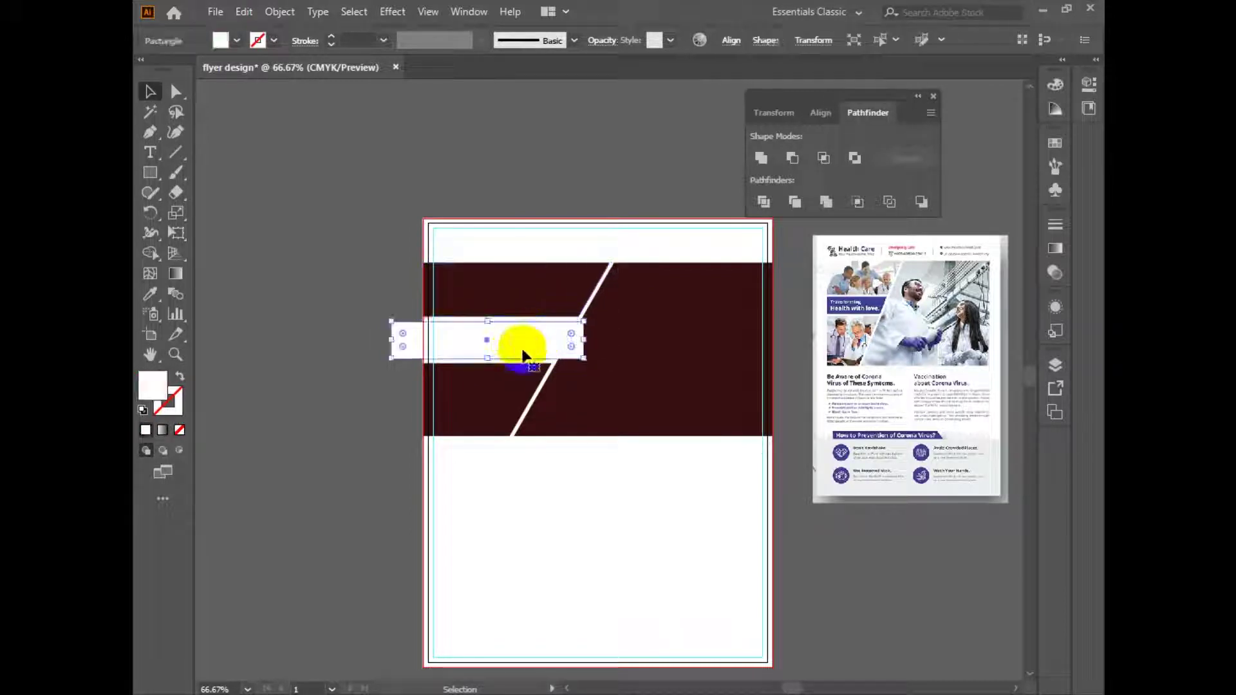
key("ctrl+z")
- Try moving the white inner rectangle above the page to expose the middle piece, and undo the move
left_click(357, 390)
left_click_drag(395, 347, 376, 151)
left_click(526, 326)
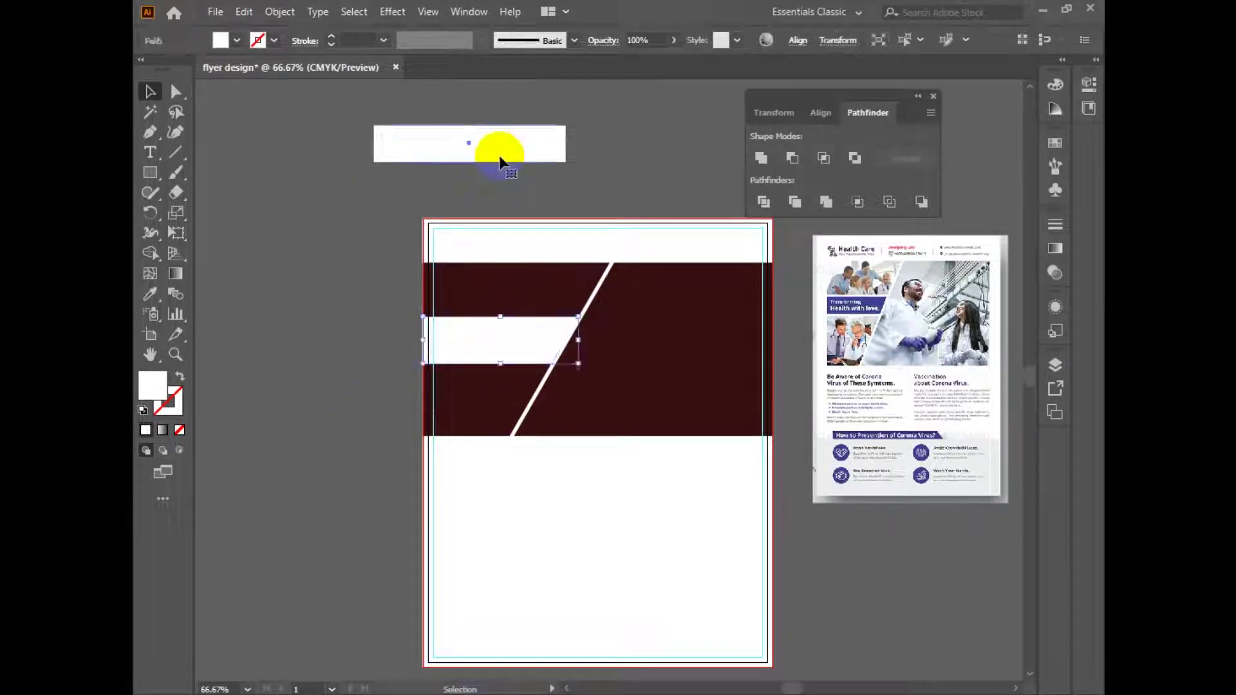
left_click(500, 156)
key("ctrl+z")
- Trim the white rectangle with the Shape Builder tool, removing its overhangs and the thin strips above and below to leave a slant-ended bar
left_click(499, 335, "ctrl")
left_click(500, 335, "ctrl")
left_click_drag(557, 347, 412, 298)
left_click(558, 361, "shift")
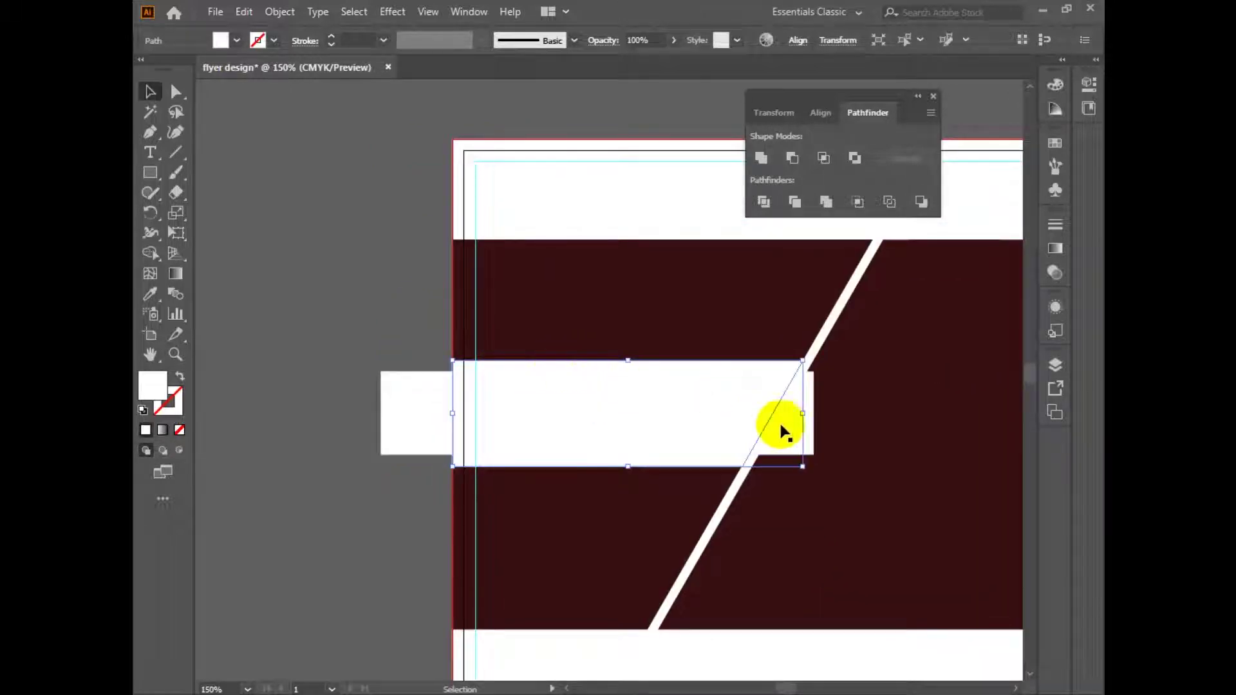
left_click(152, 255)
left_click(433, 419, "alt")
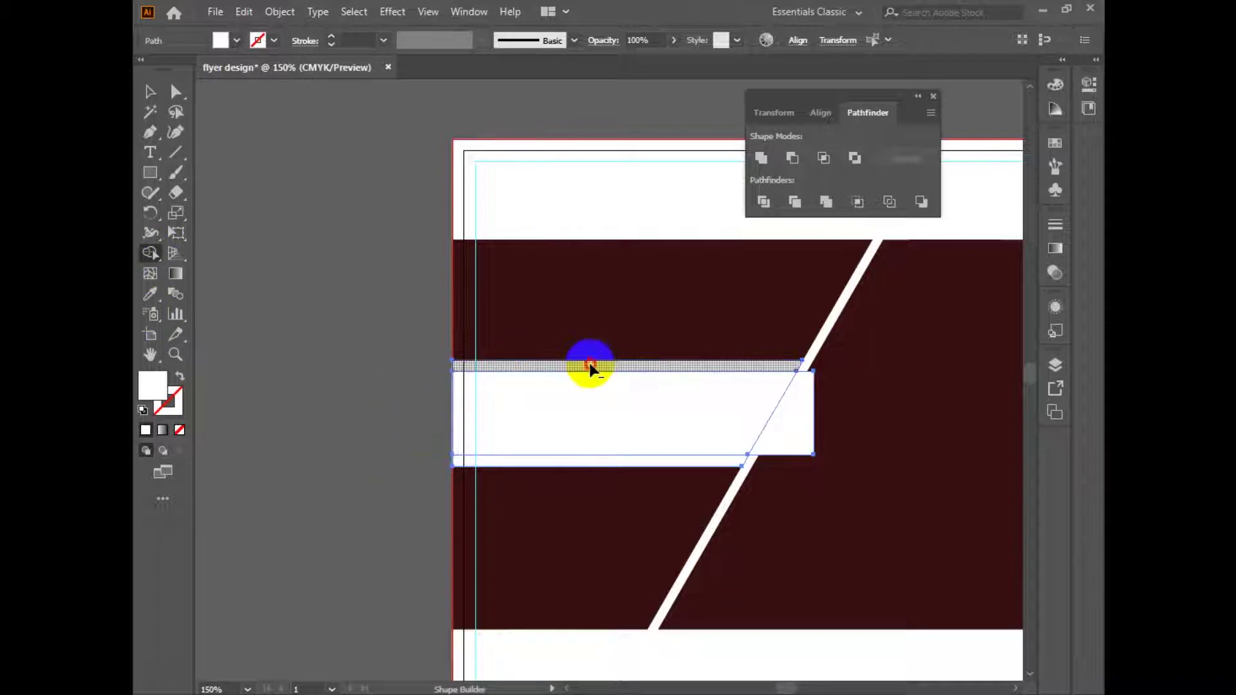
left_click(588, 364, "alt")
left_click(648, 459, "alt")
left_click(150, 91)
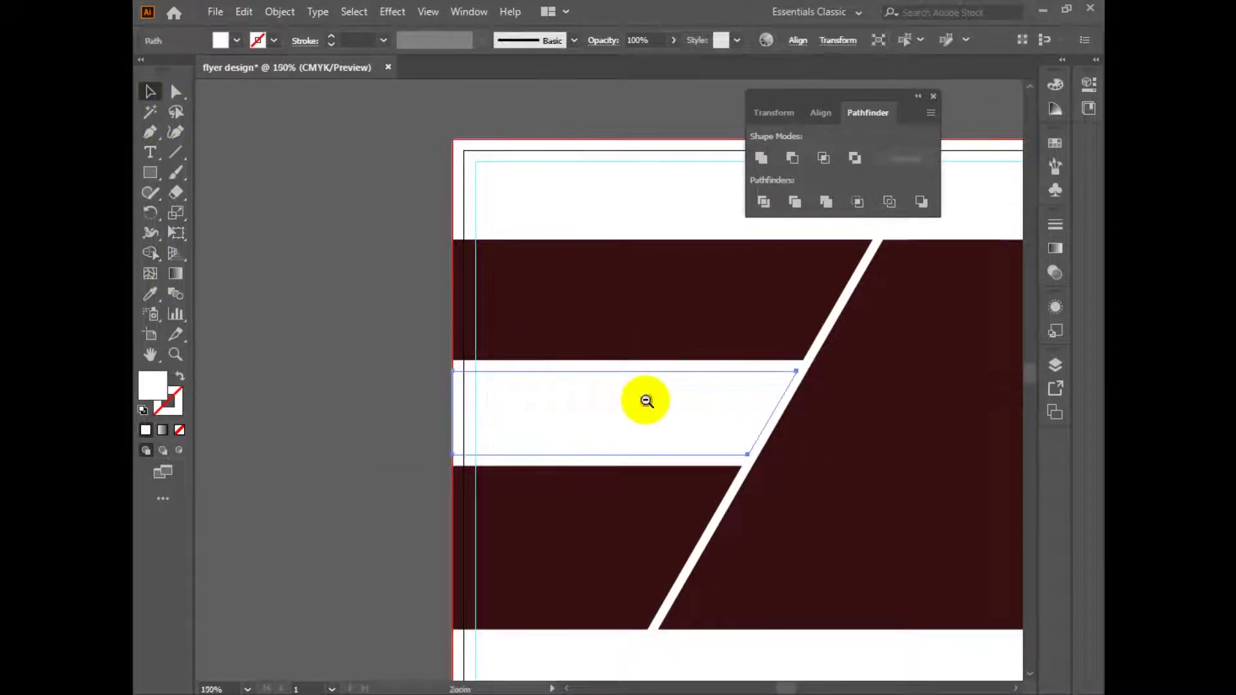
- Fill the slant-ended bar with the blue sampled from the reference flyer using the Eyedropper, and deselect it
left_click(646, 401, "alt")
key("i")
left_click(766, 404)
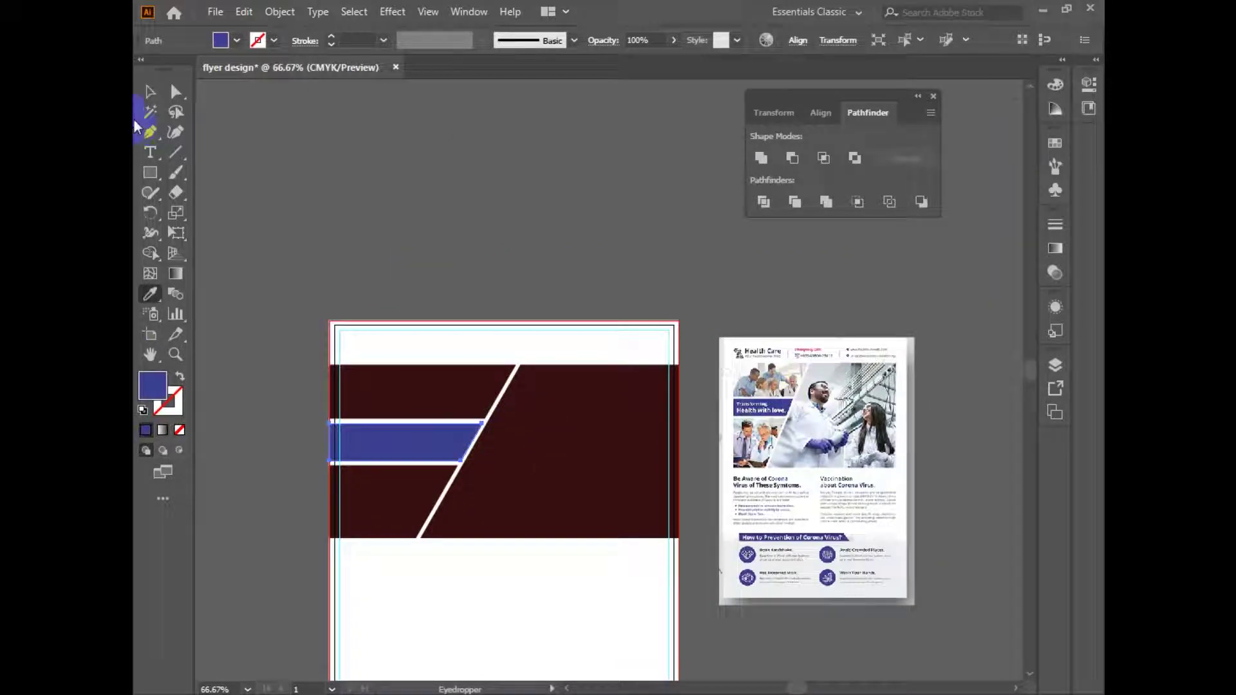
left_click(365, 188)
left_click_drag(930, 352, 908, 271)
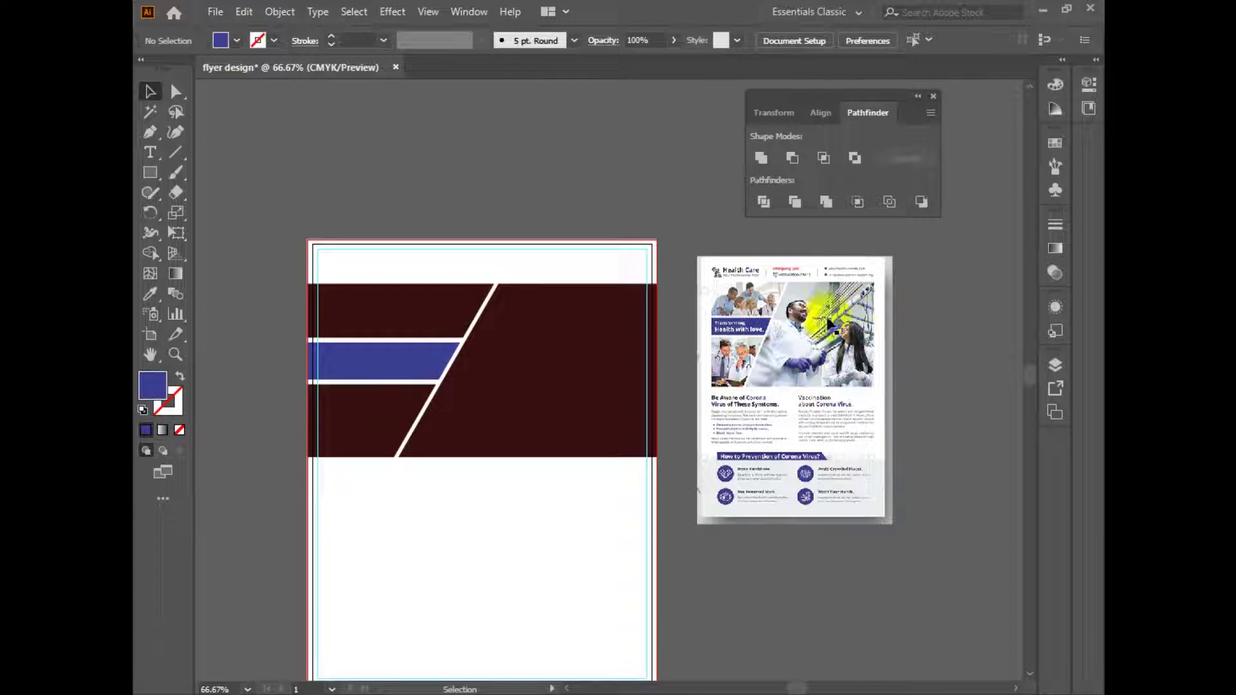
left_click_drag(785, 464, 856, 457)
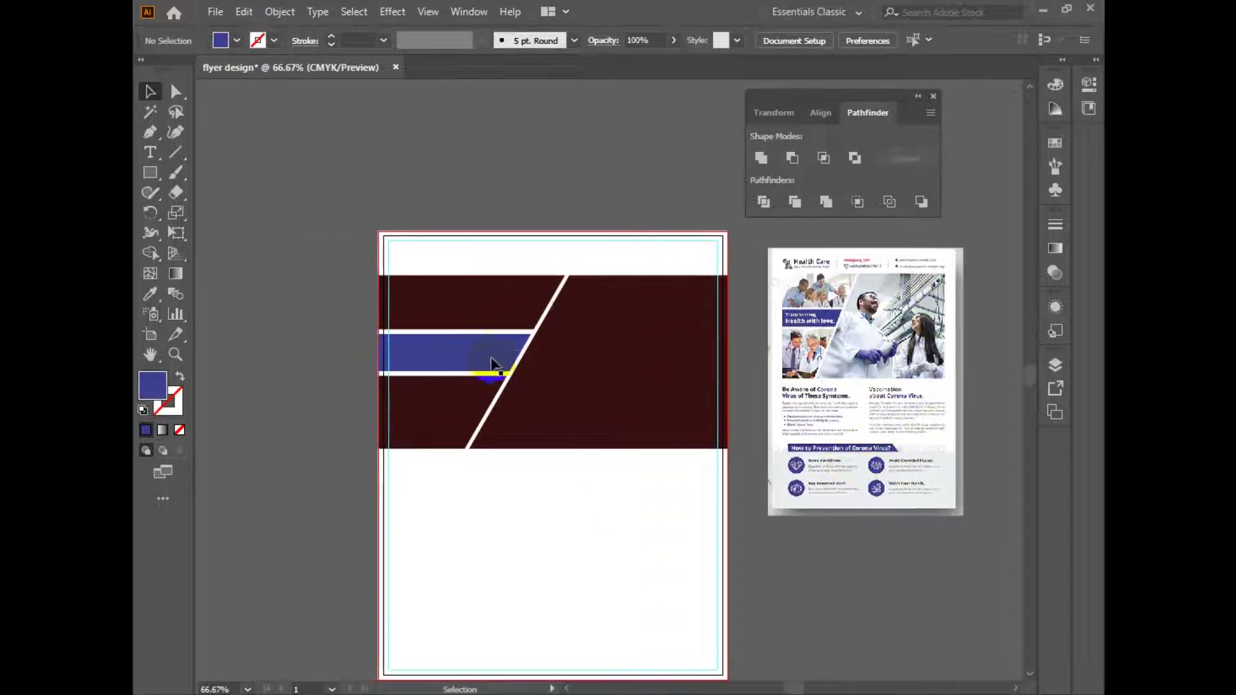
- Switch to Chrome, search Google Images for "group dr image", and copy the first result showing five doctors in white coats
left_click(491, 362)
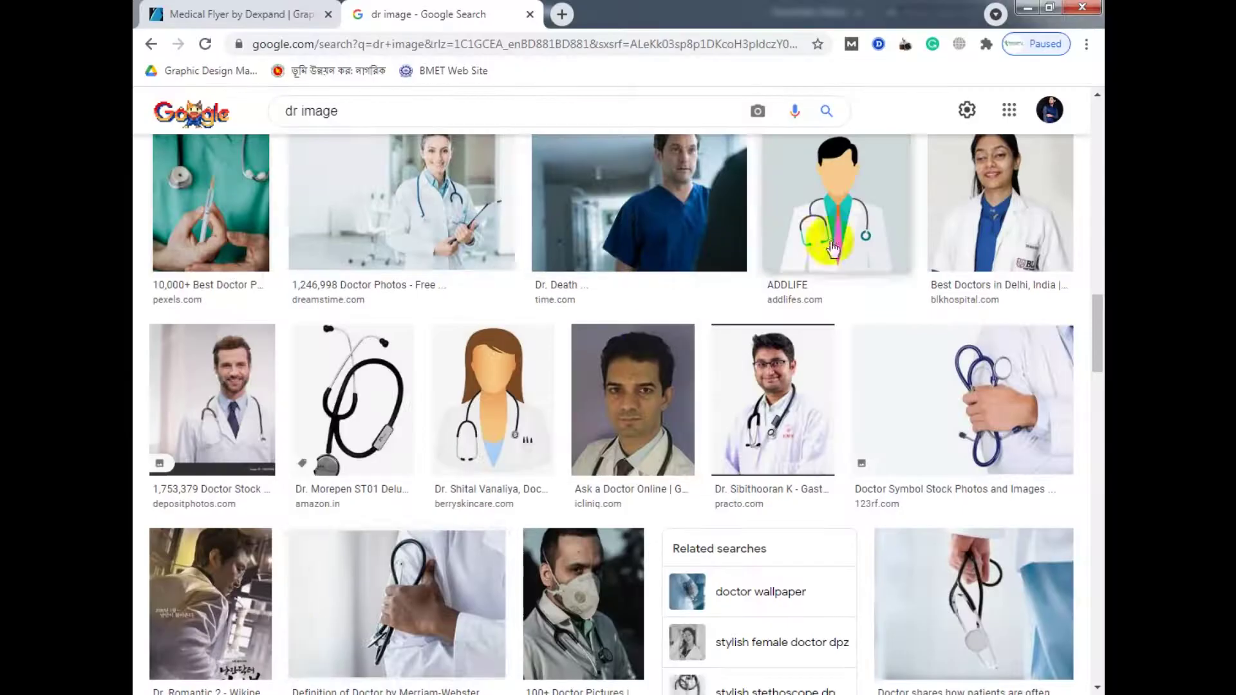
scroll(633, 364, "down", 6)
scroll(581, 324, "up", 3)
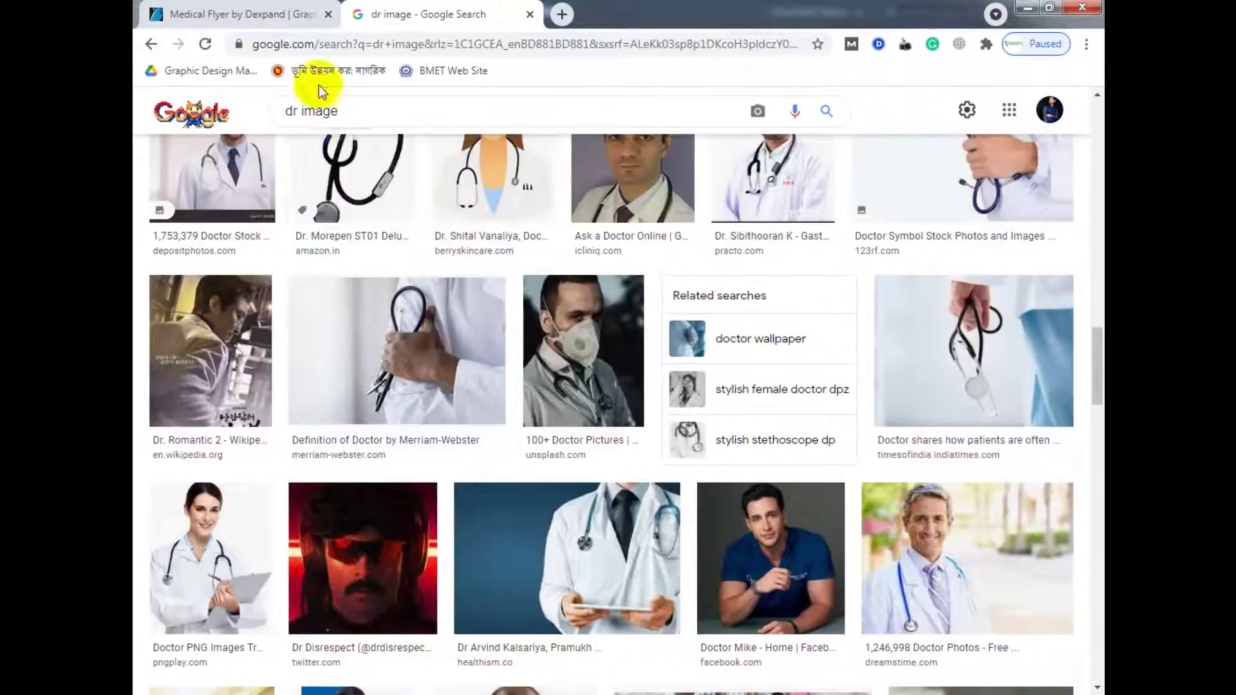
left_click(291, 113)
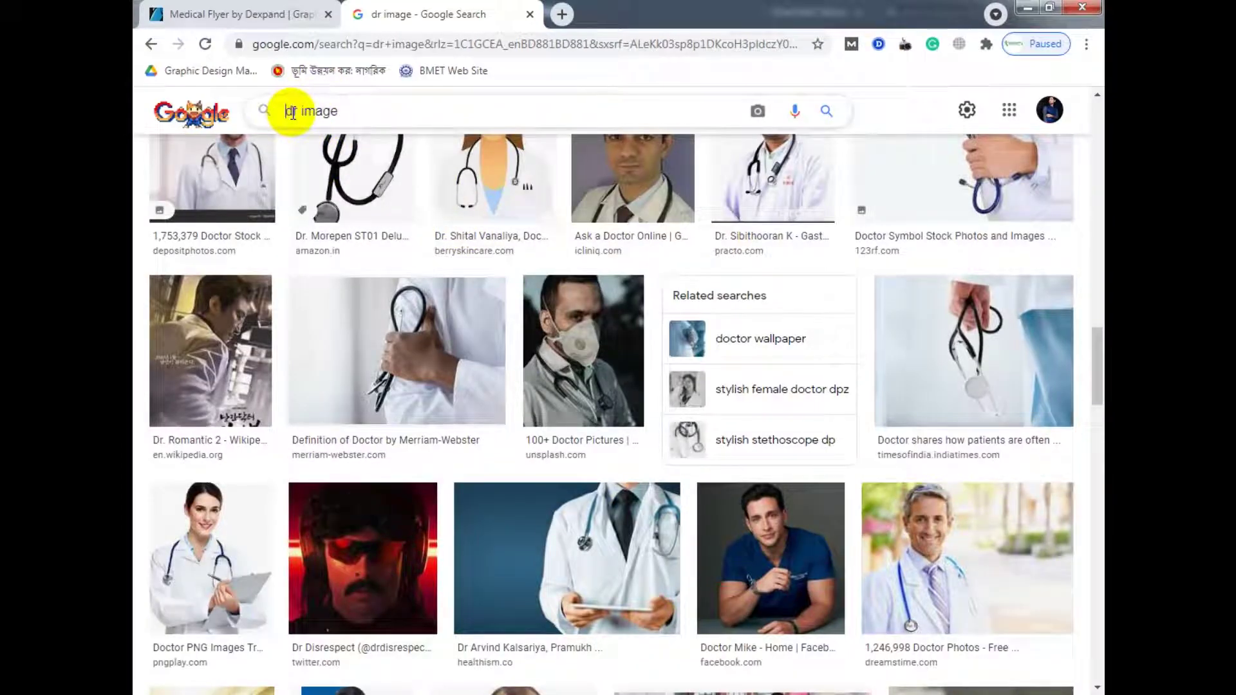
key("Return")
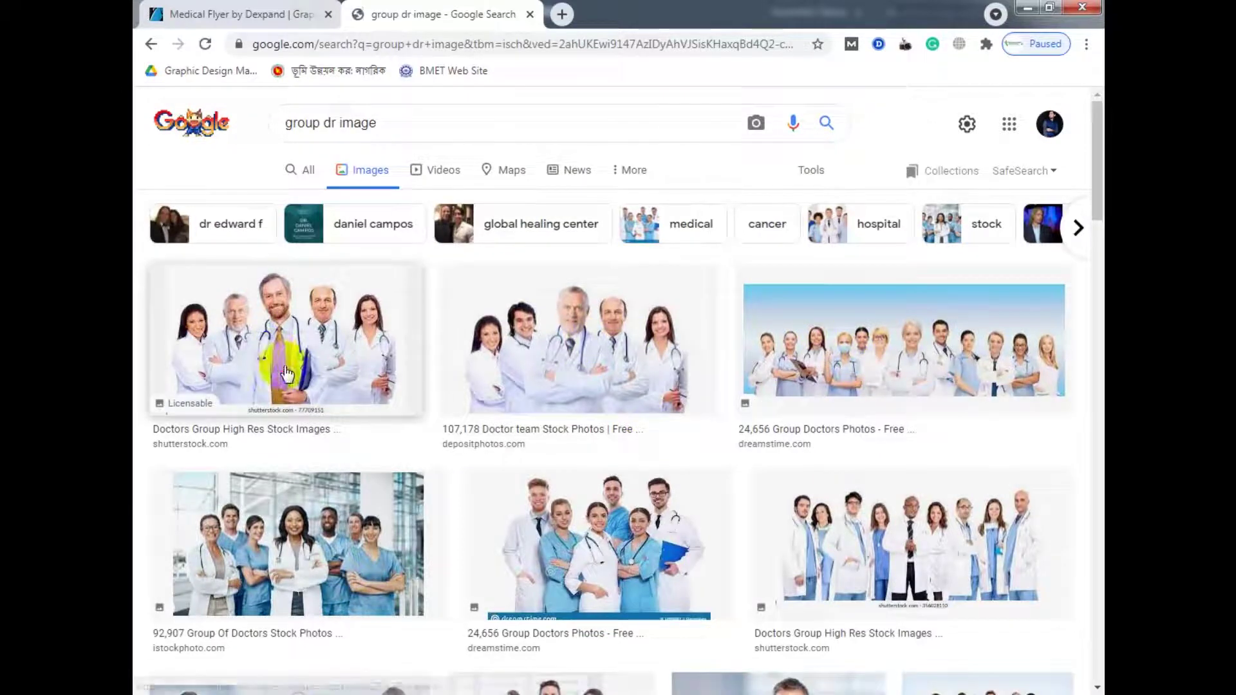
left_click(286, 367)
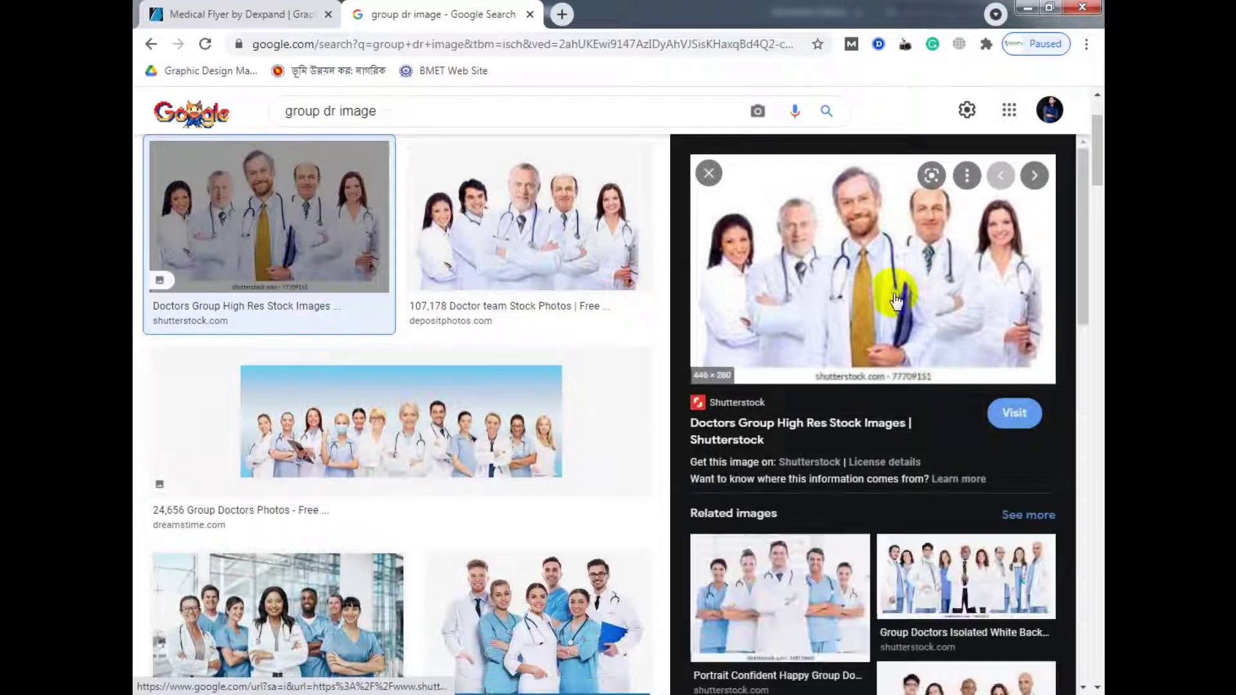
right_click(844, 214)
left_click(885, 405)
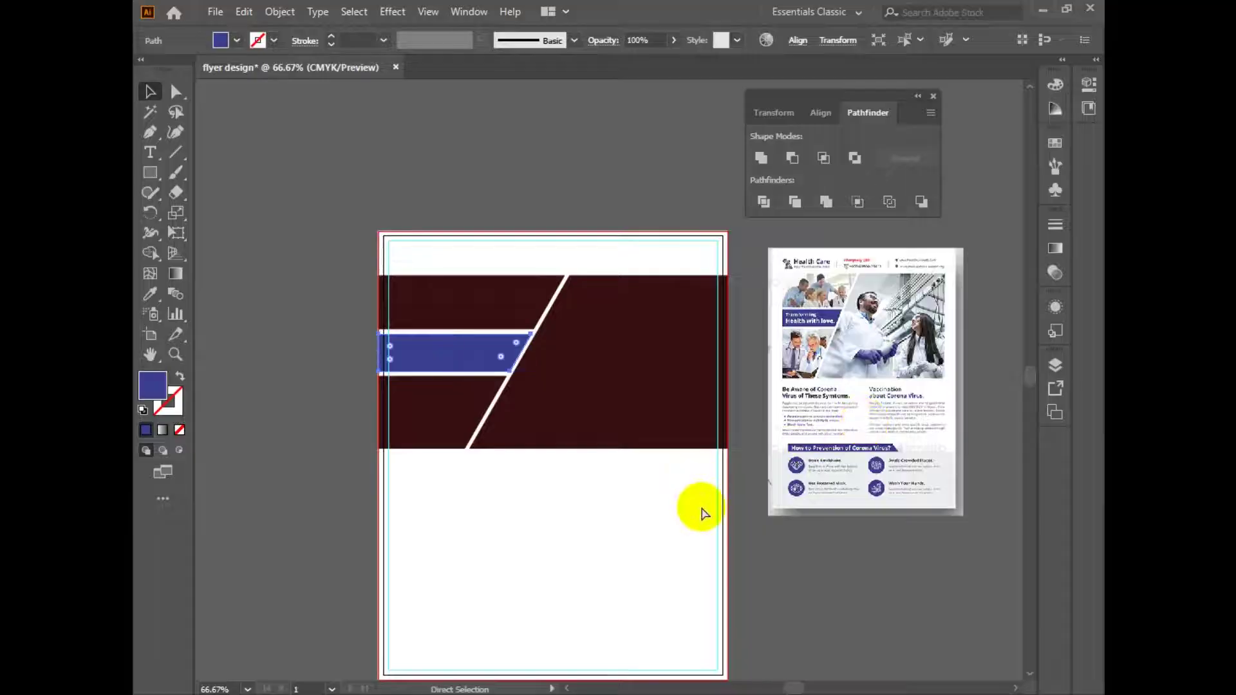
- Paste the doctors photo into the flyer in Illustrator, enlarge it over the band's right panel, and shift the reference flyer slightly aside
key("ctrl+v")
left_click_drag(663, 389, 663, 362)
left_click_drag(921, 397, 939, 397)
left_click(662, 413)
left_click_drag(488, 430, 408, 479)
left_click_drag(661, 381, 709, 369)
- Send the doctors photo backward until it sits behind the maroon band pieces, and deselect it
key("ctrl+bracketleft")
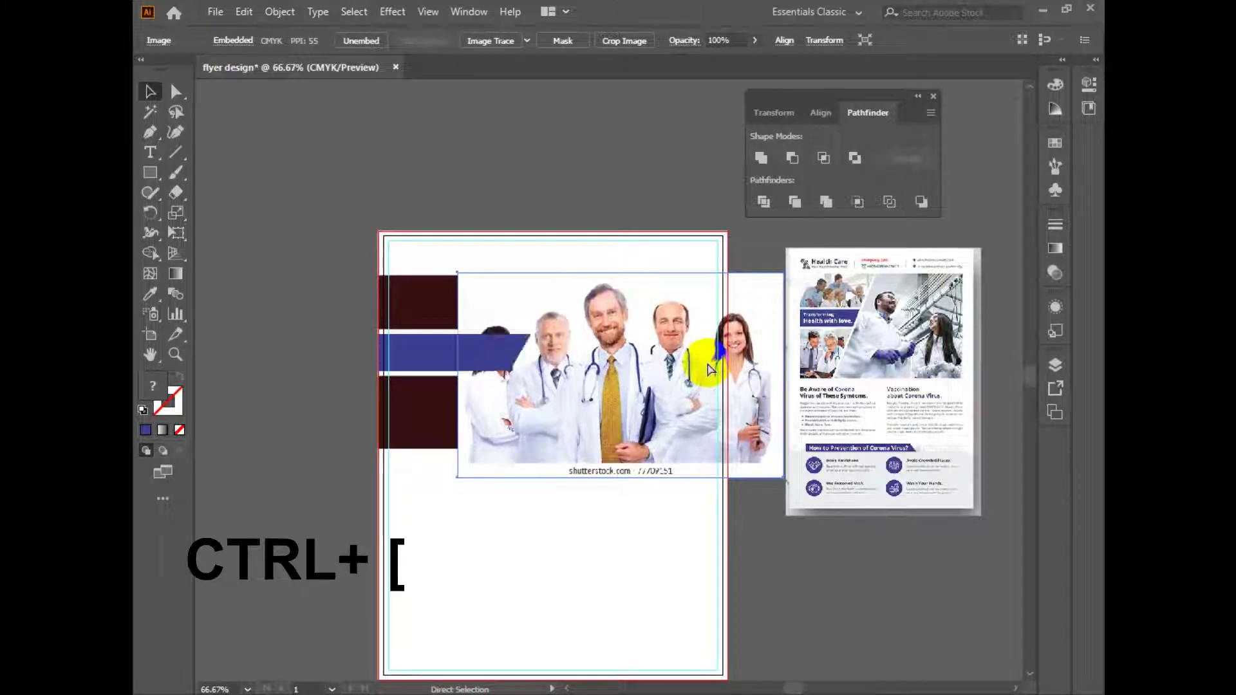
key("ctrl+bracketleft")
key("ctrl+bracketleft")
left_click(673, 517)
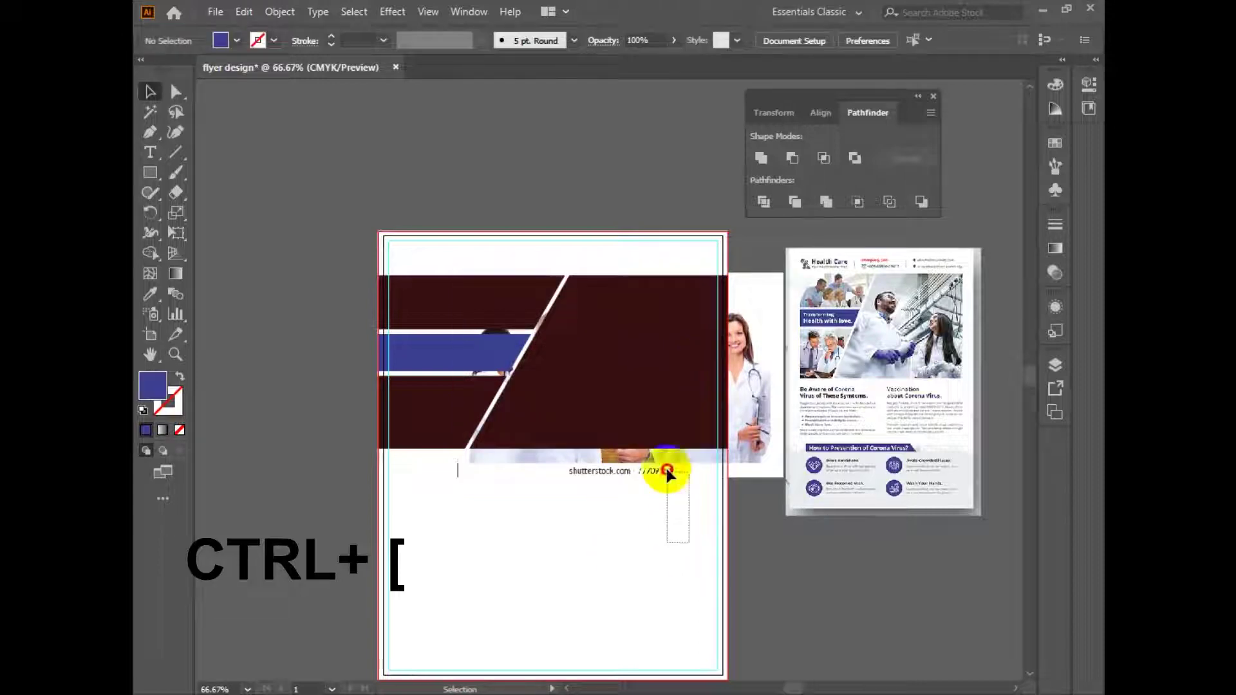
- Make a clipping mask from the slanted right panel and the doctors photo
left_click_drag(673, 517, 661, 393)
key("ctrl+7")
key("ctrl+z")
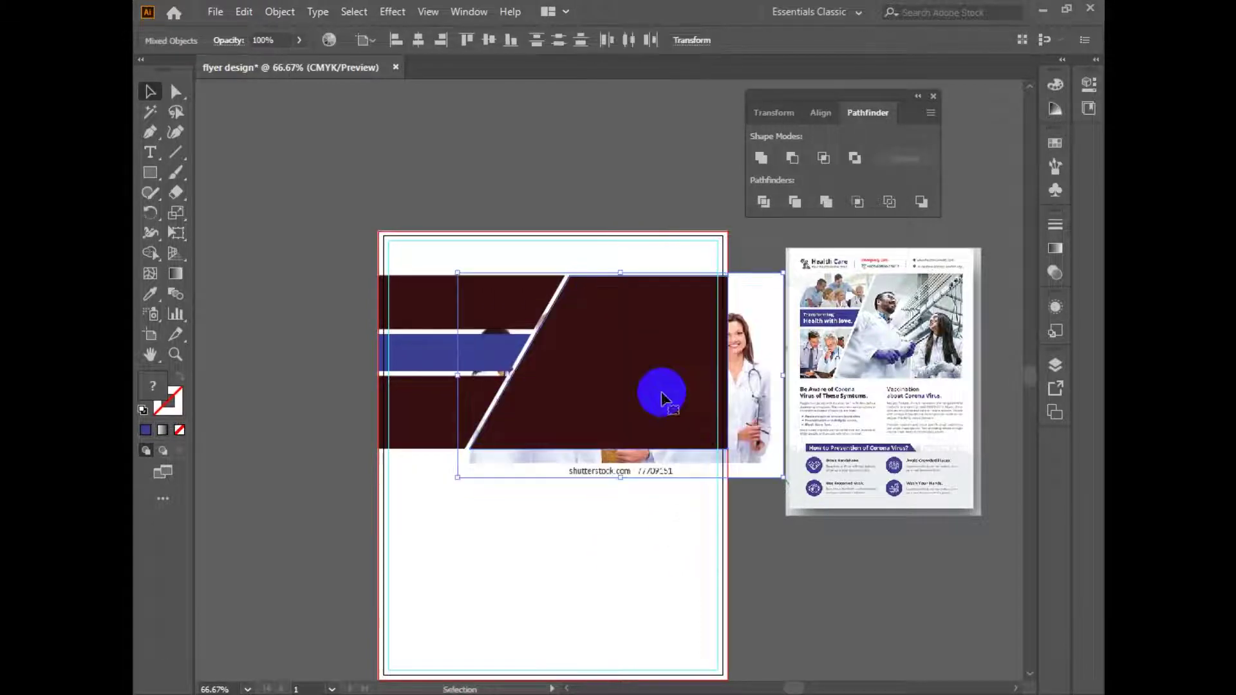
right_click(666, 361)
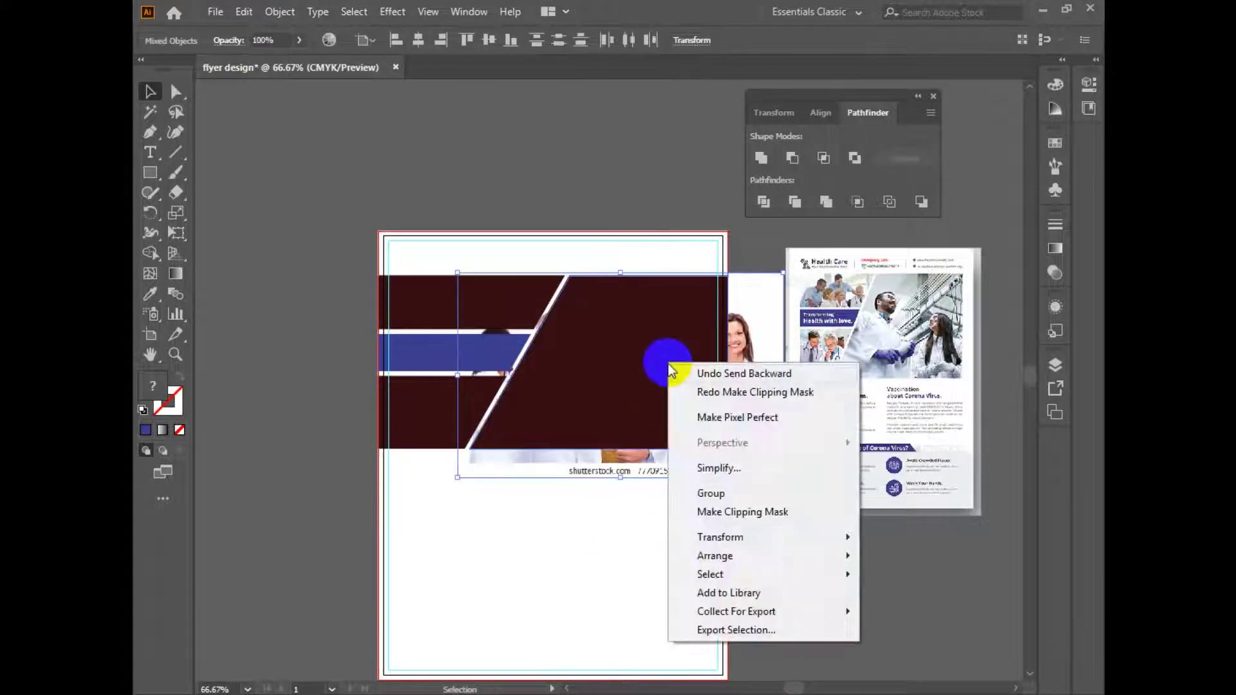
left_click(775, 512)
left_click(676, 527)
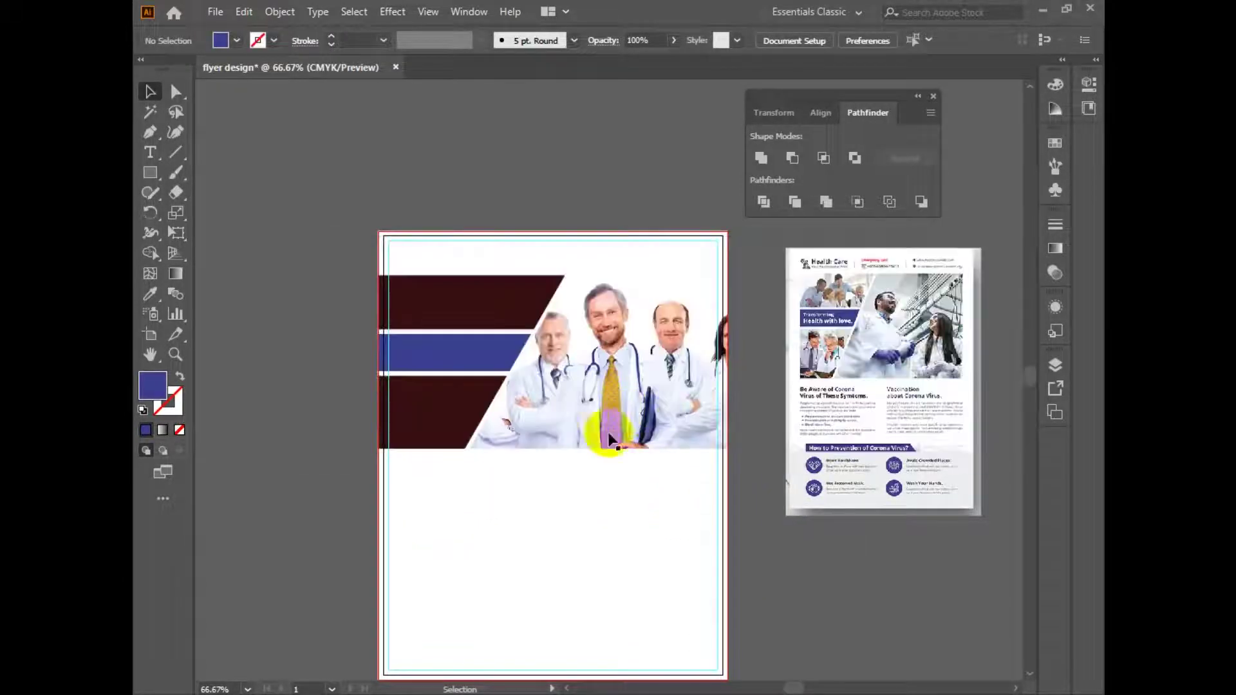
- Switch to Chrome, browse the group doctor photos, and search Google Images for "group study dr image"
key("alt+Tab")
key("alt+Tab")
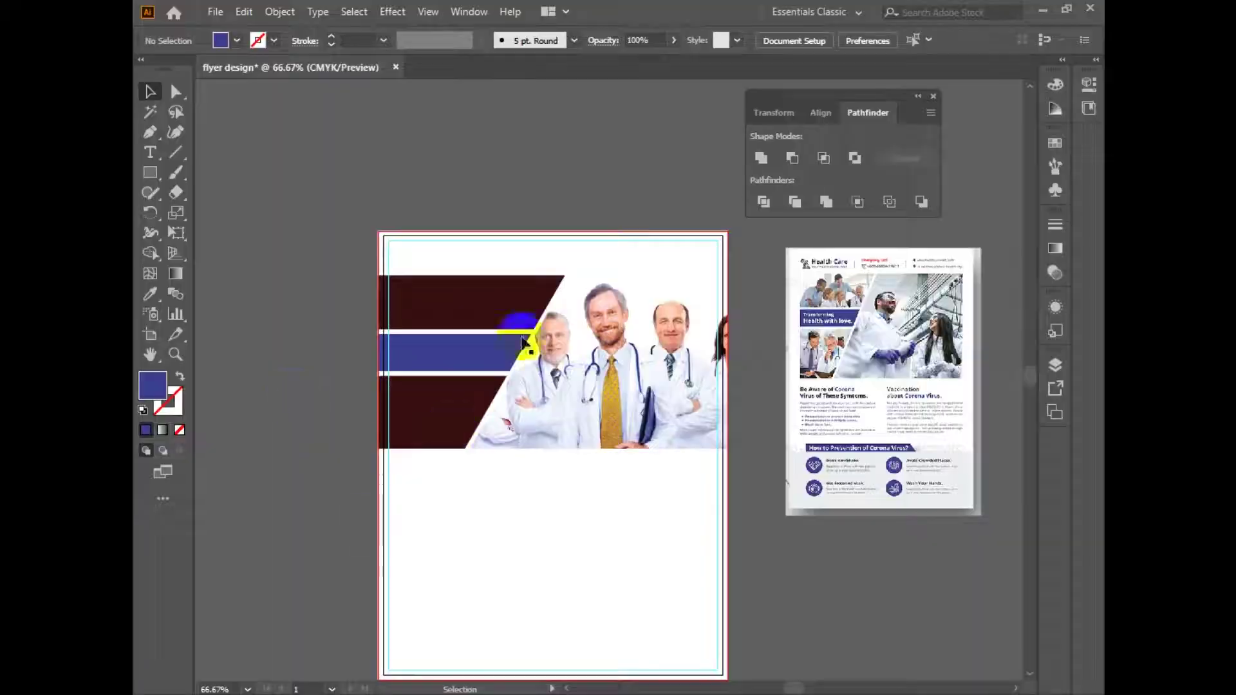
key("alt+Tab")
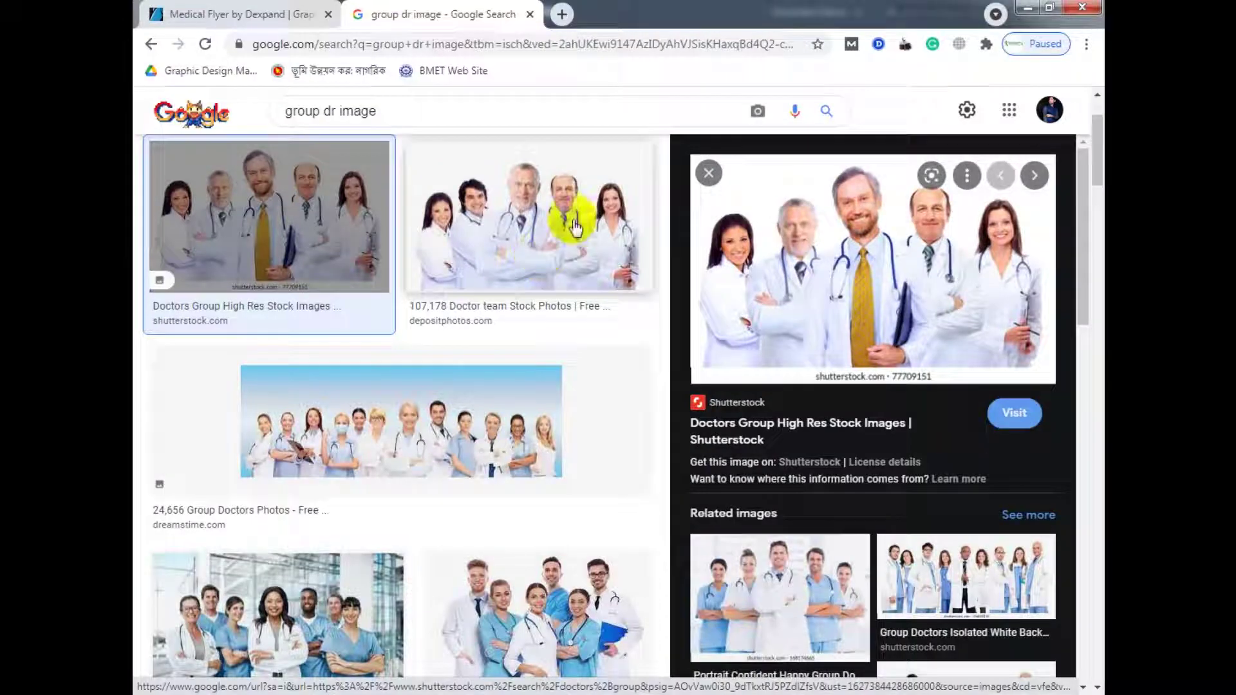
scroll(599, 419, "down", 5)
scroll(461, 553, "down", 10)
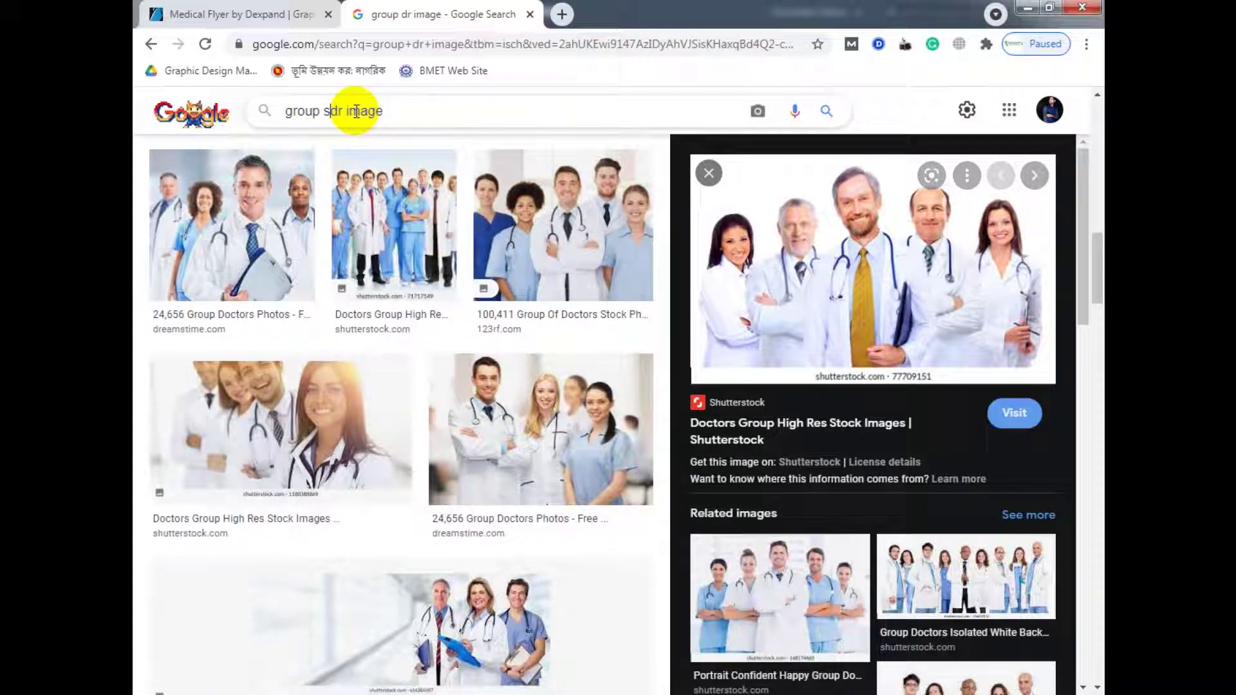
key("Return")
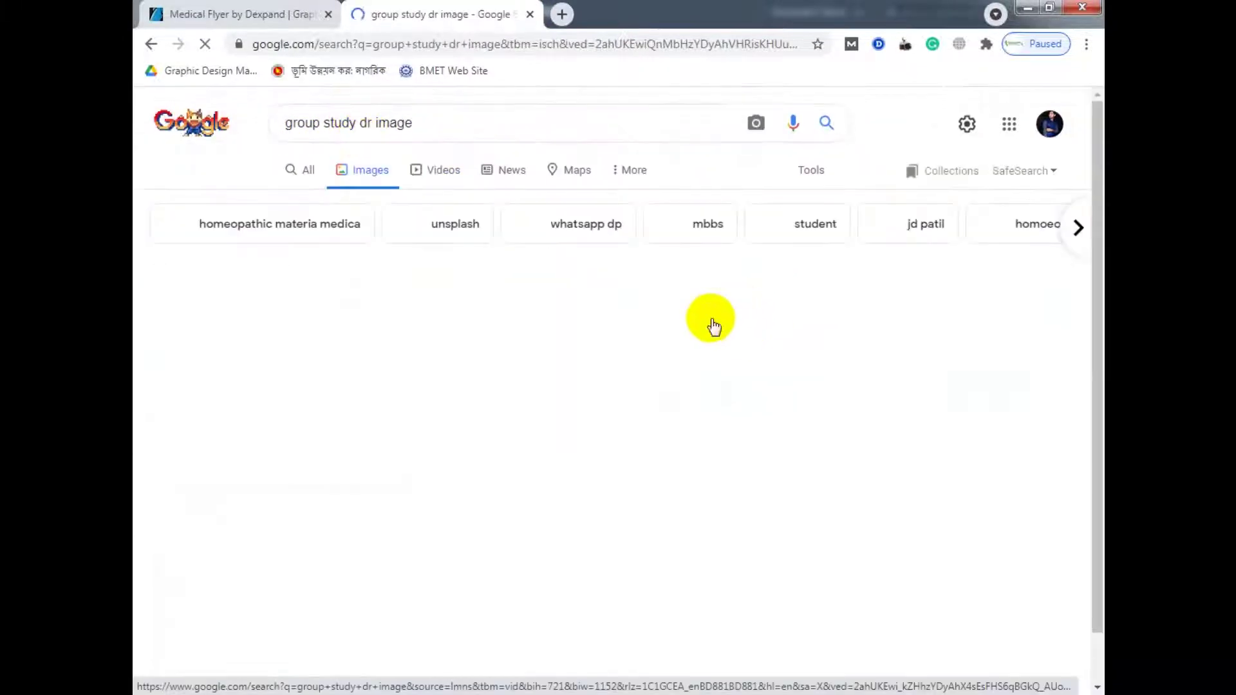
- Look through the group study image results, then return to the group doctor image results
scroll(518, 364, "down", 9)
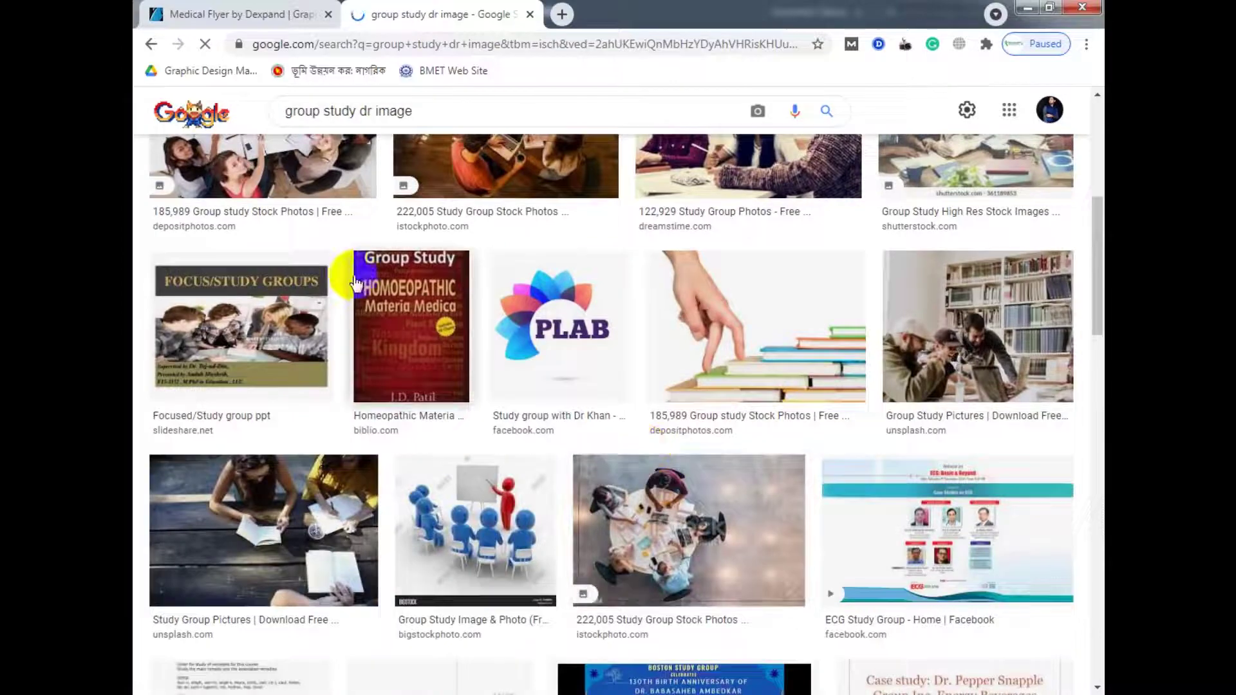
scroll(447, 334, "down", 4)
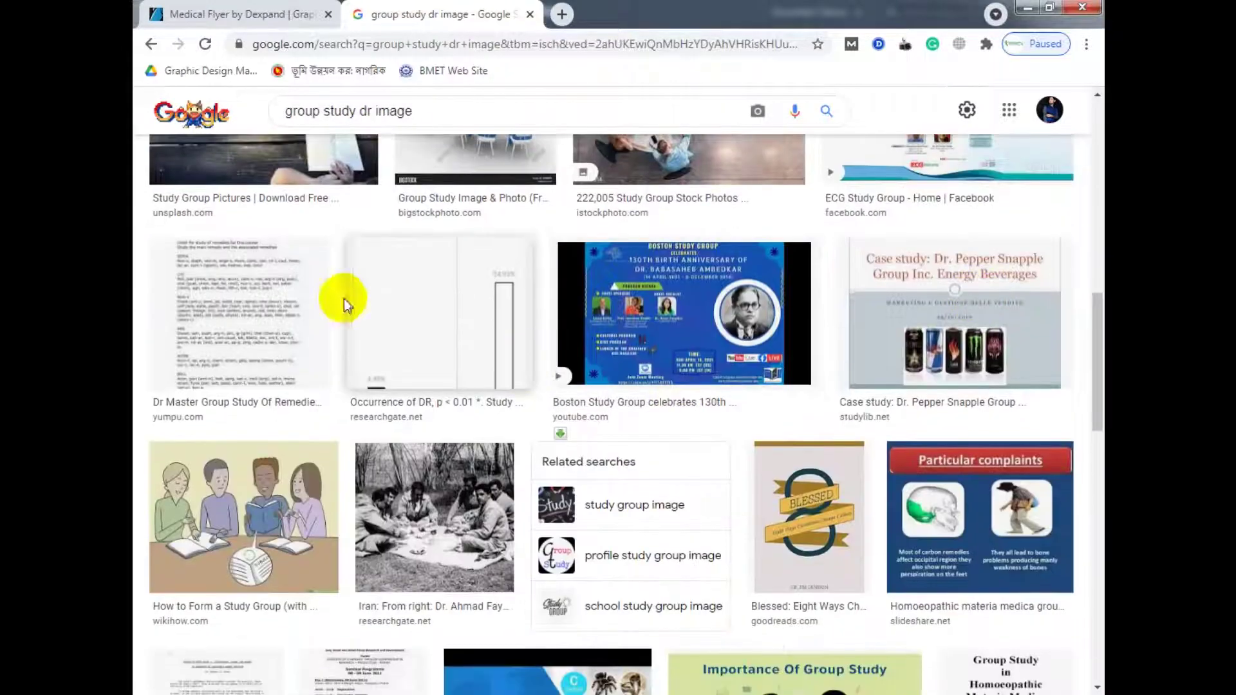
left_click(152, 44)
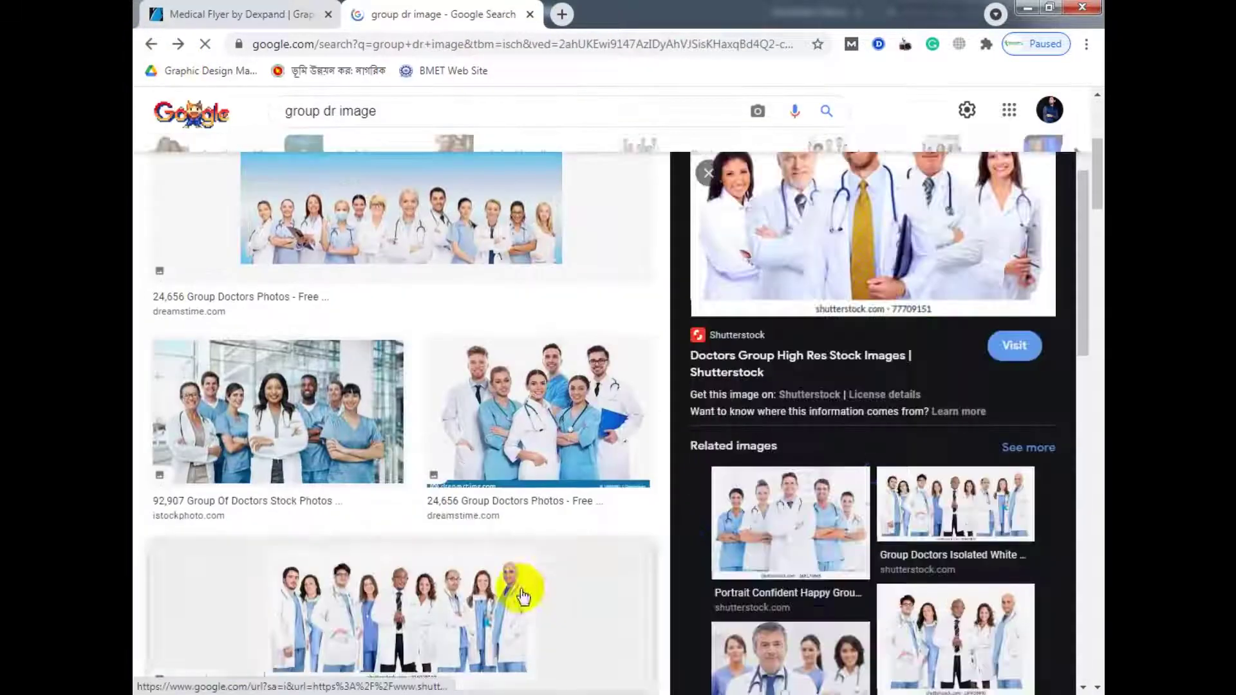
- Browse related doctor team photos and copy the Colourbox photo of five doctors in white coats
scroll(727, 497, "down", 13)
scroll(851, 438, "up", 3)
scroll(852, 439, "up", 1)
left_click(891, 380)
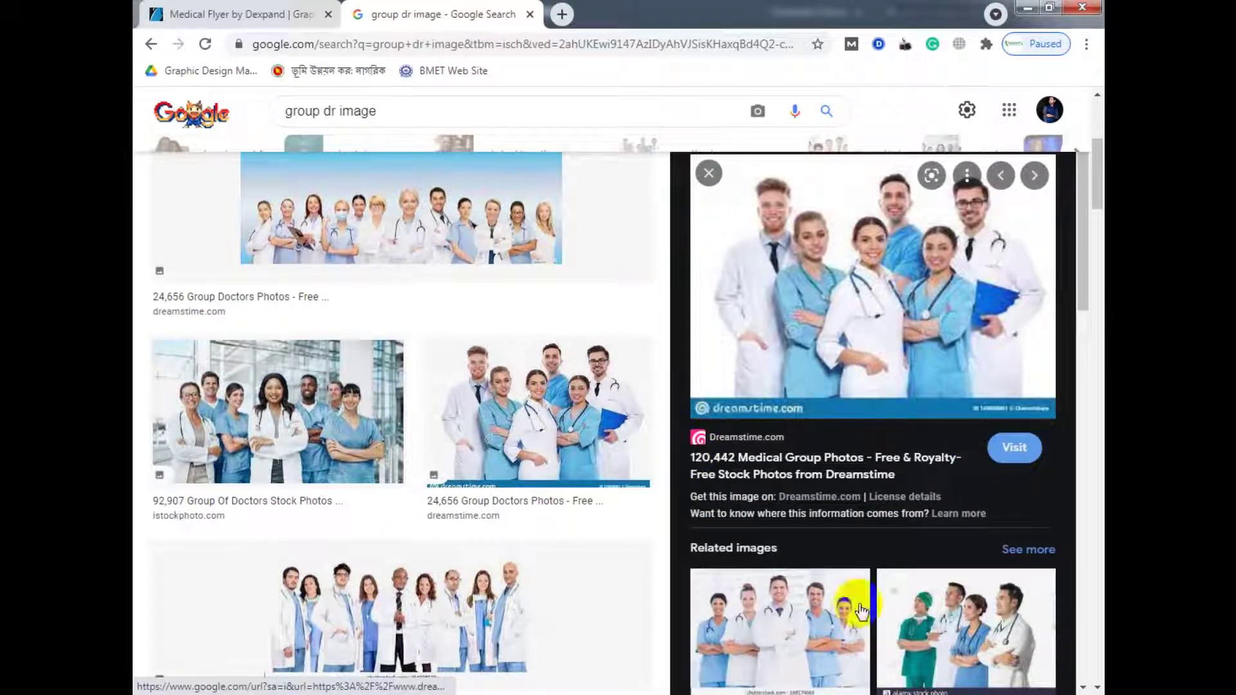
scroll(856, 649, "down", 1)
left_click(856, 649)
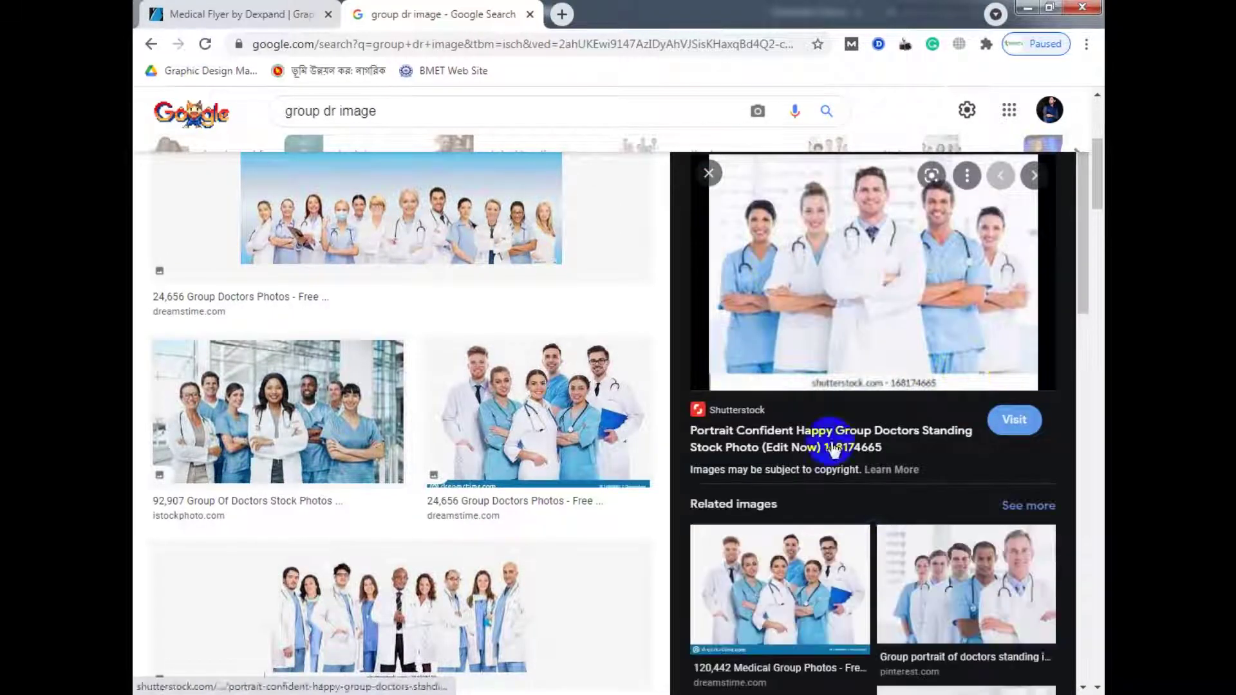
scroll(780, 300, "down", 6)
left_click(952, 326)
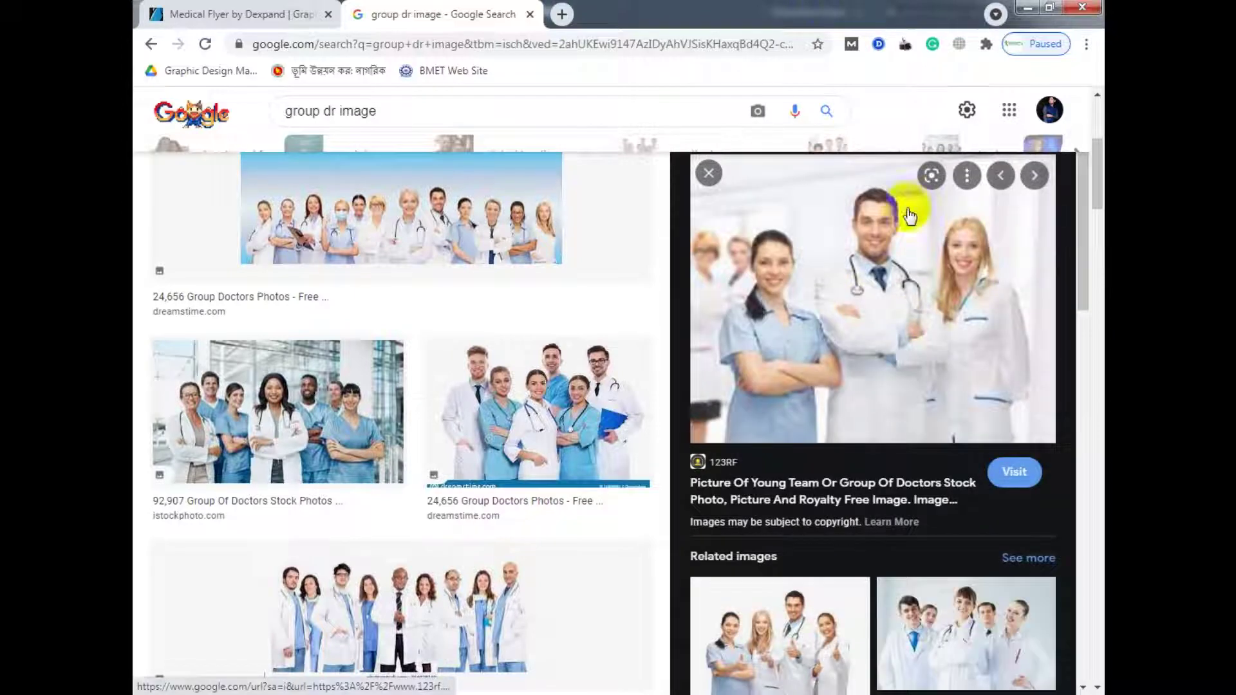
left_click(938, 620)
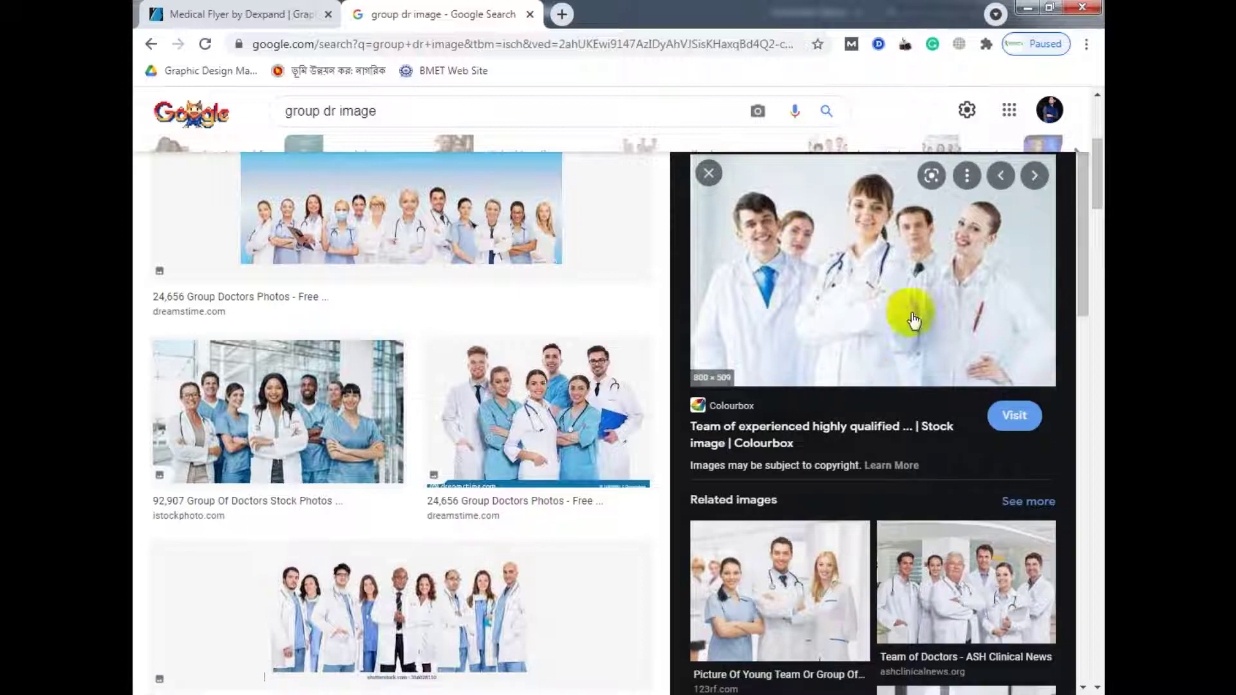
right_click(821, 266)
left_click(866, 467)
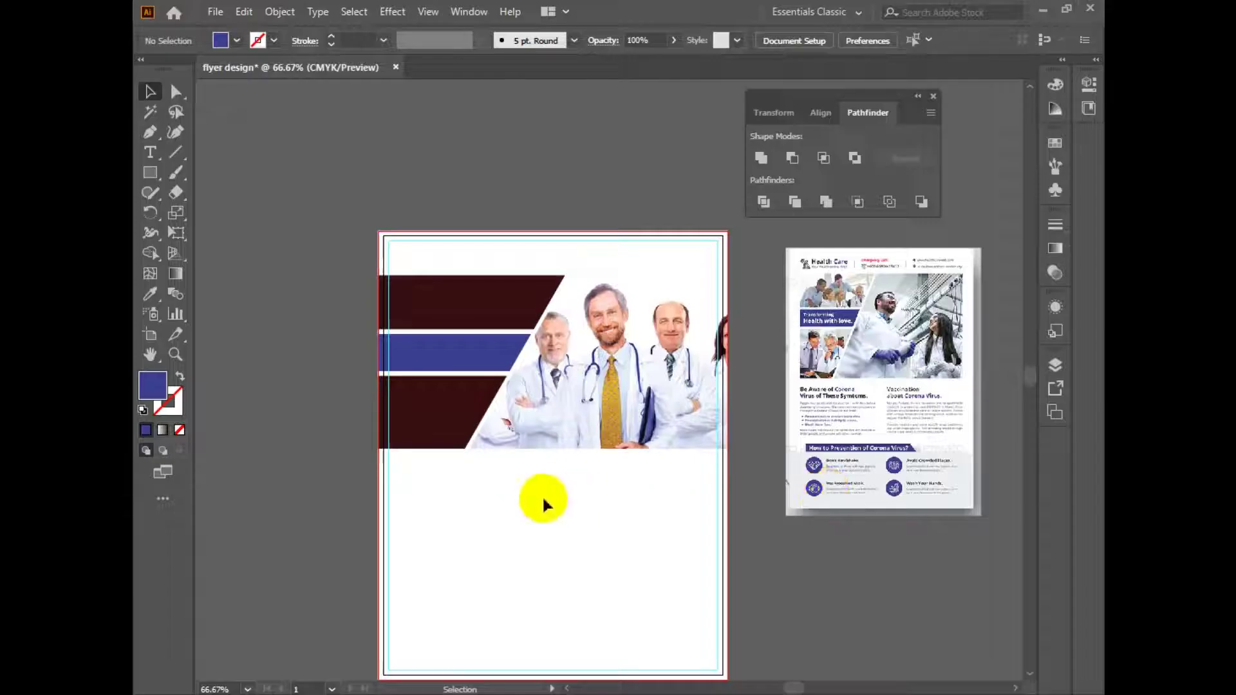
- Paste the copied team photo into the flyer in Illustrator and move it over the left part of the band
key("ctrl+v")
left_click_drag(654, 381, 566, 295)
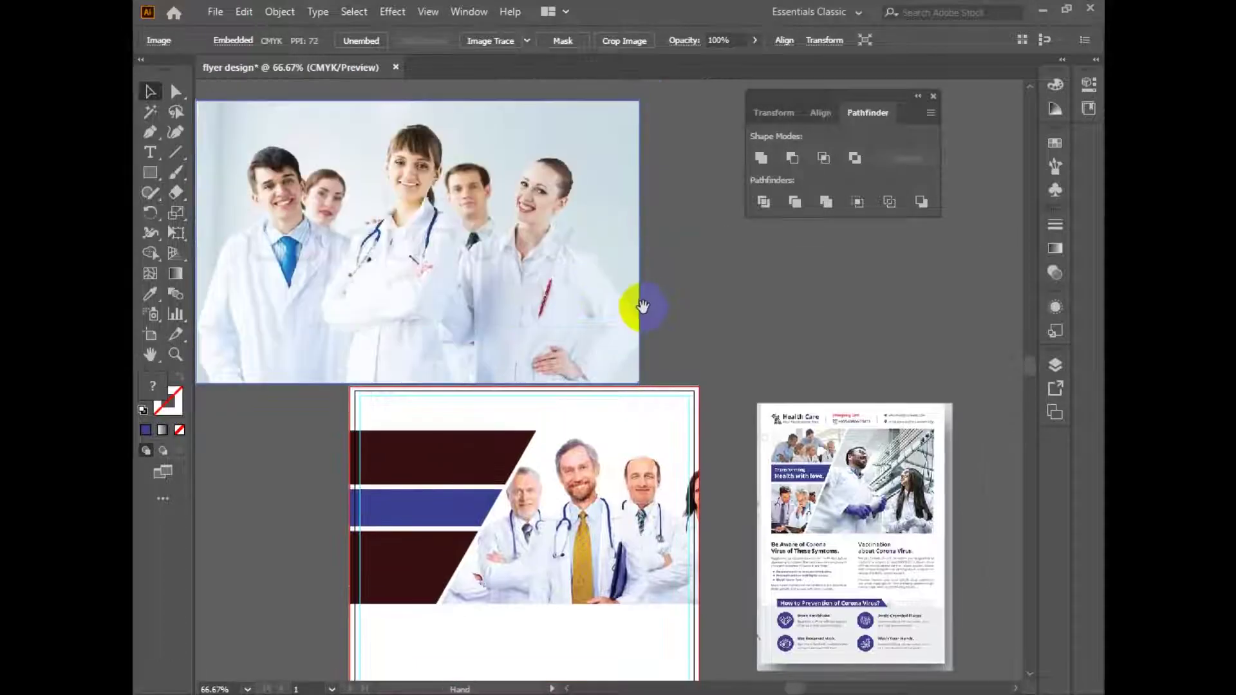
left_click_drag(641, 309, 620, 254)
left_click_drag(824, 481, 855, 464)
left_click(394, 516)
left_click_drag(447, 185, 489, 453)
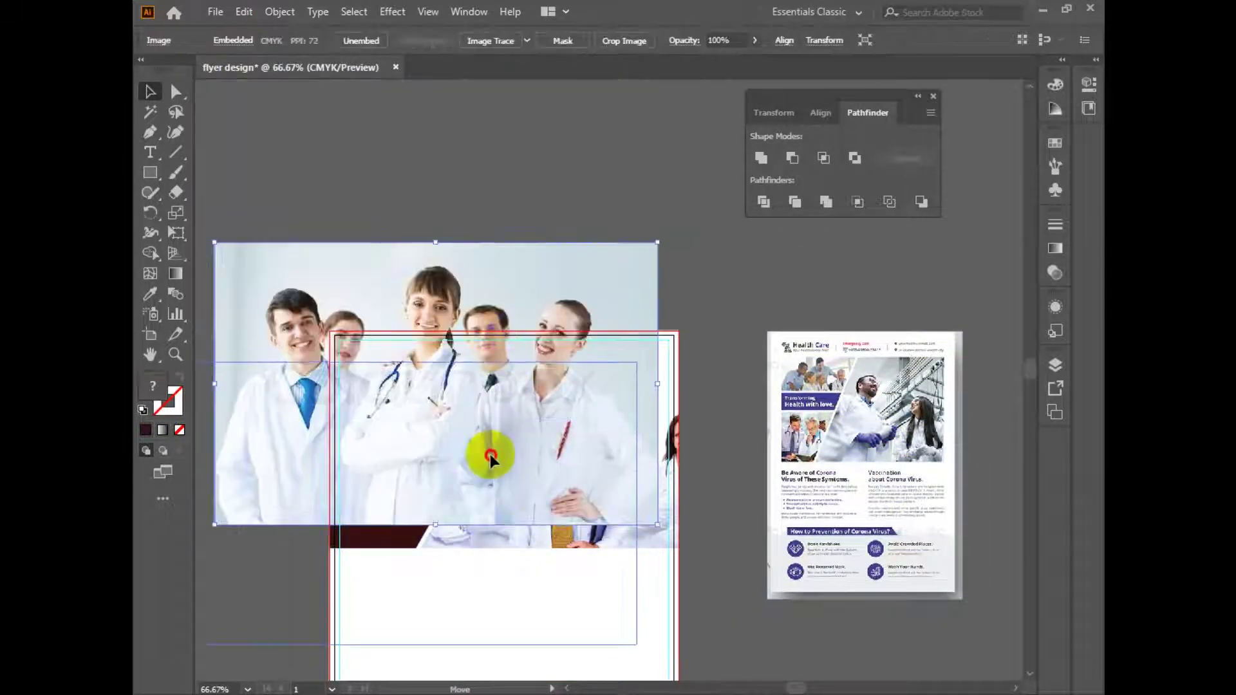
- Send the team photo behind the maroon panels and blue bar, then shrink and position it behind the lower maroon panel
key("ctrl+bracketleft")
key("ctrl+bracketleft")
key("ctrl+bracketleft")
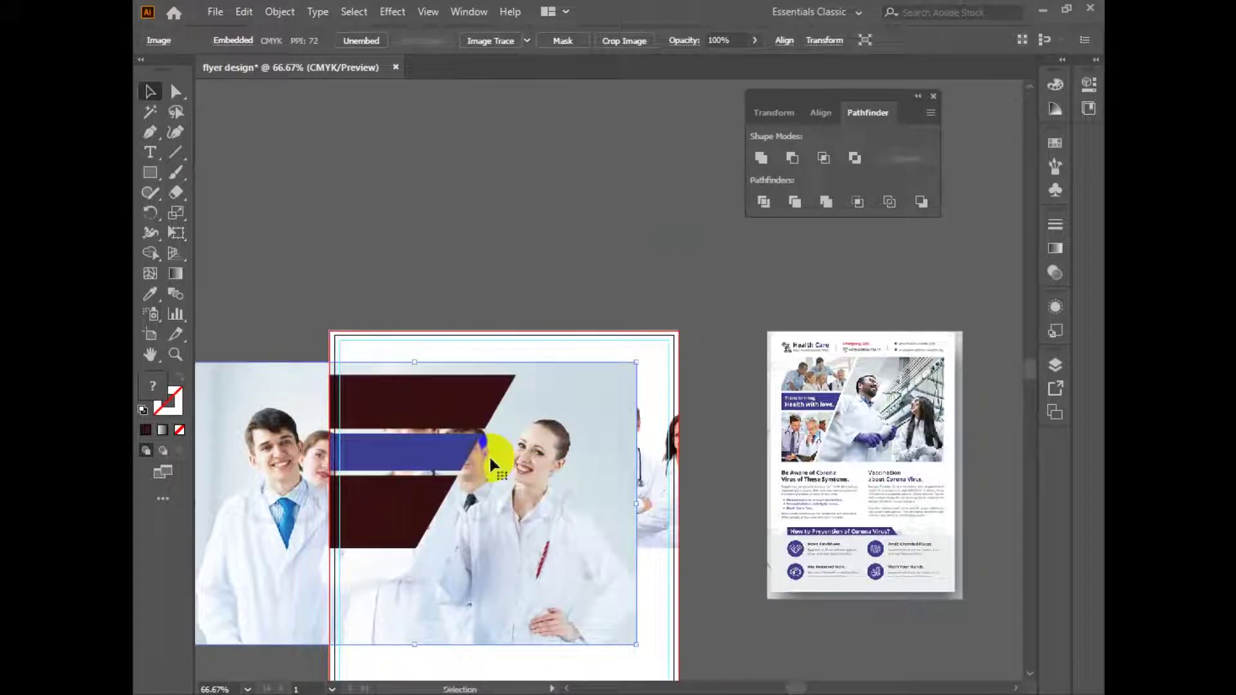
left_click_drag(636, 646, 515, 626)
left_click_drag(482, 560, 587, 542)
left_click_drag(572, 516, 559, 534)
- Make a clipping mask from the lower maroon panel and the team photo, and deselect it
right_click(495, 486)
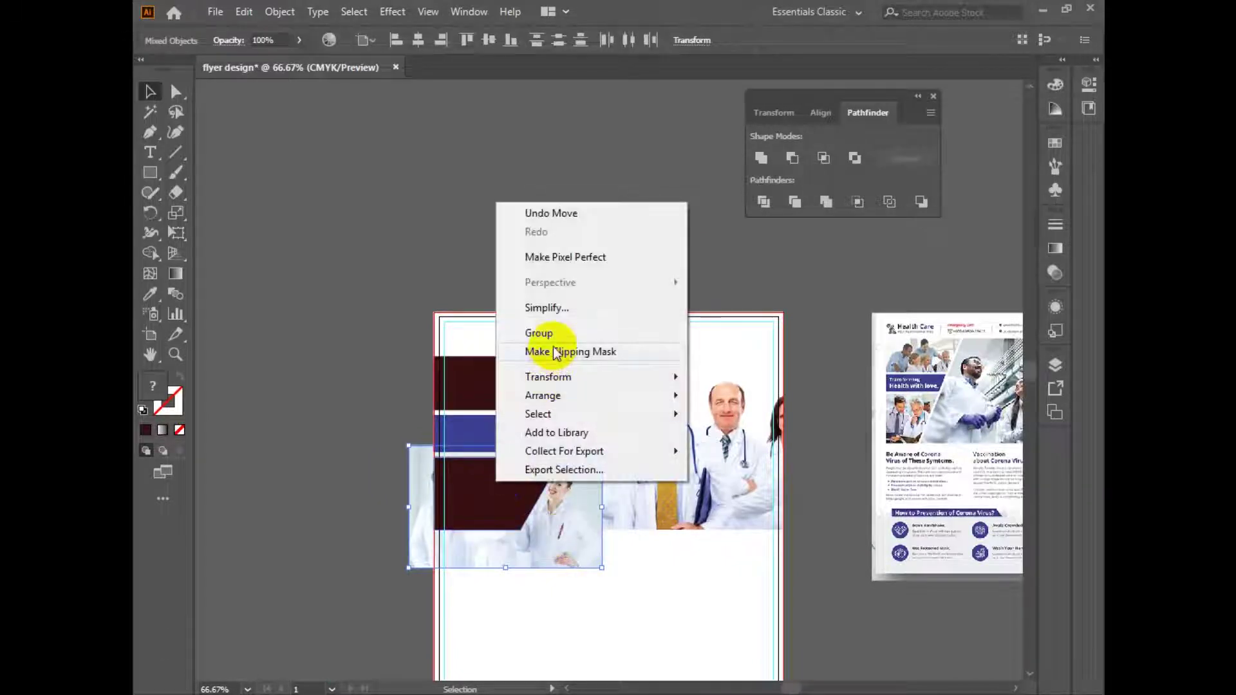
left_click(551, 349)
left_click(627, 599)
left_click_drag(627, 598, 572, 598)
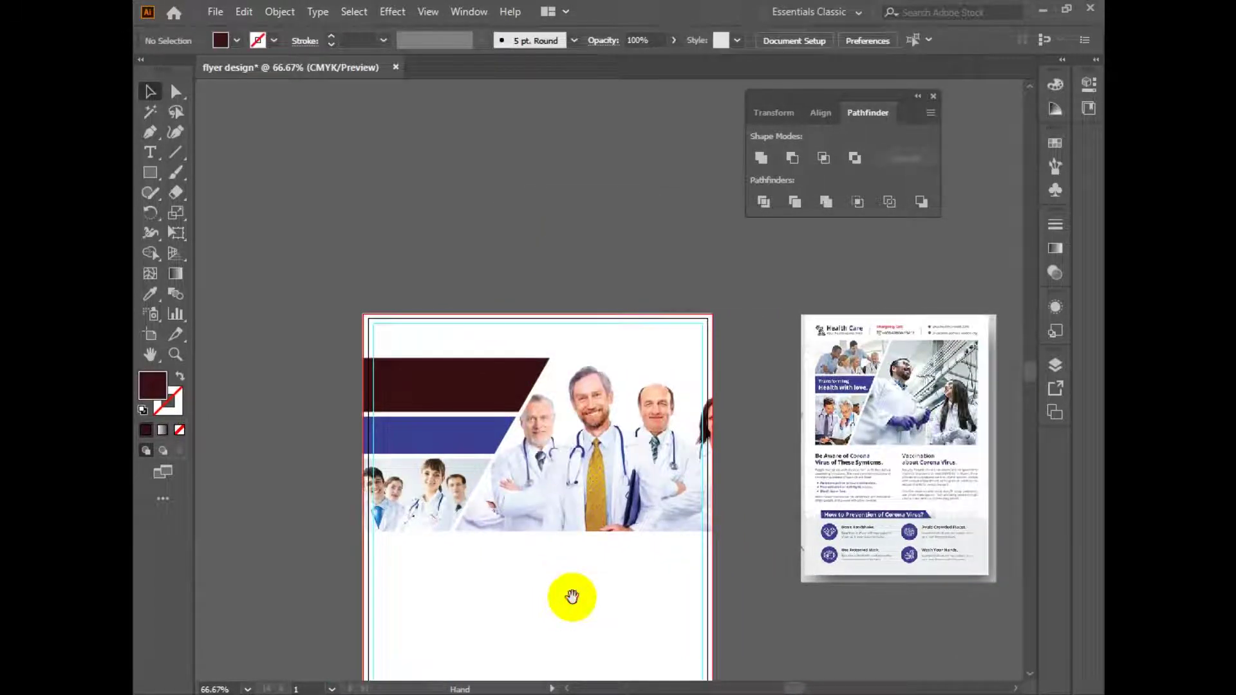
- Switch to Chrome, copy the 123RF photo of six doctors from the group results, and return to Illustrator
key("alt+Tab")
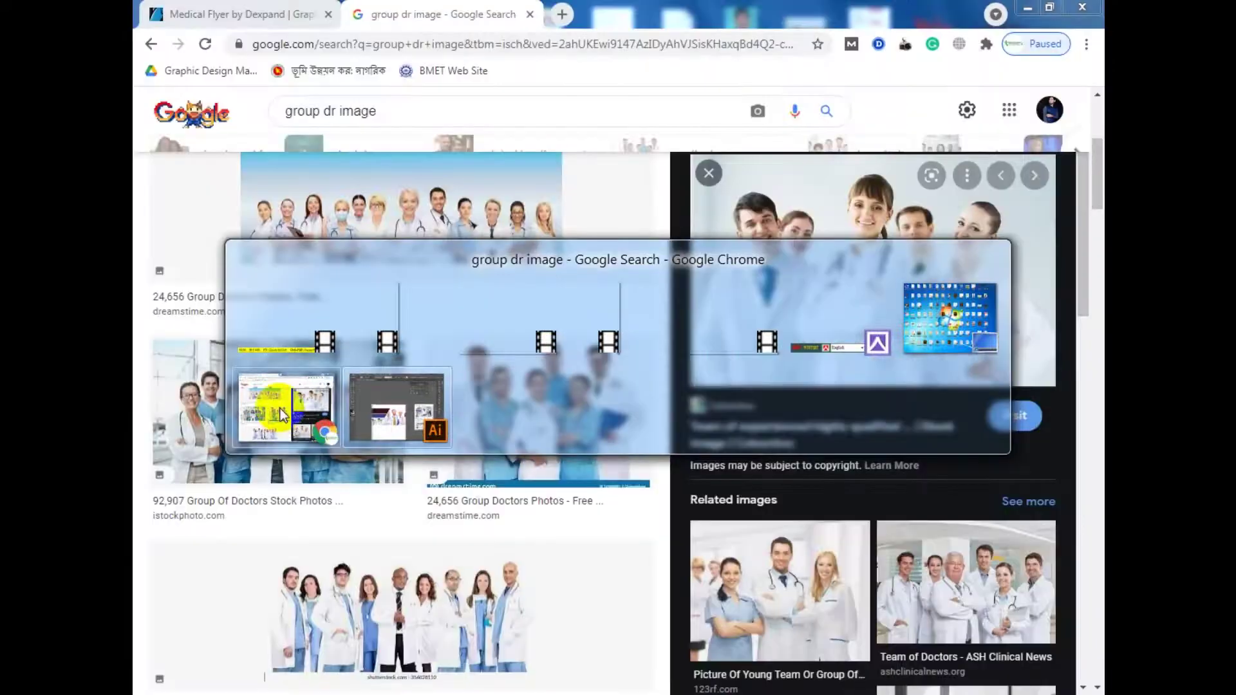
scroll(433, 469, "down", 6)
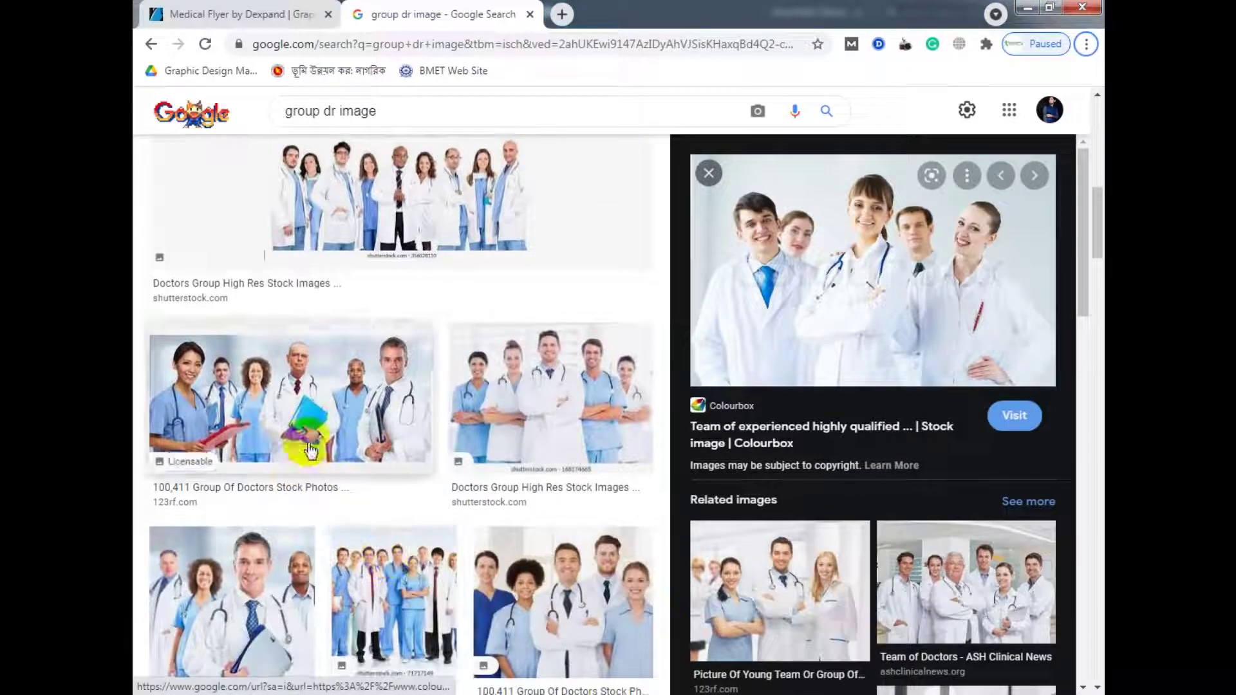
left_click(309, 483)
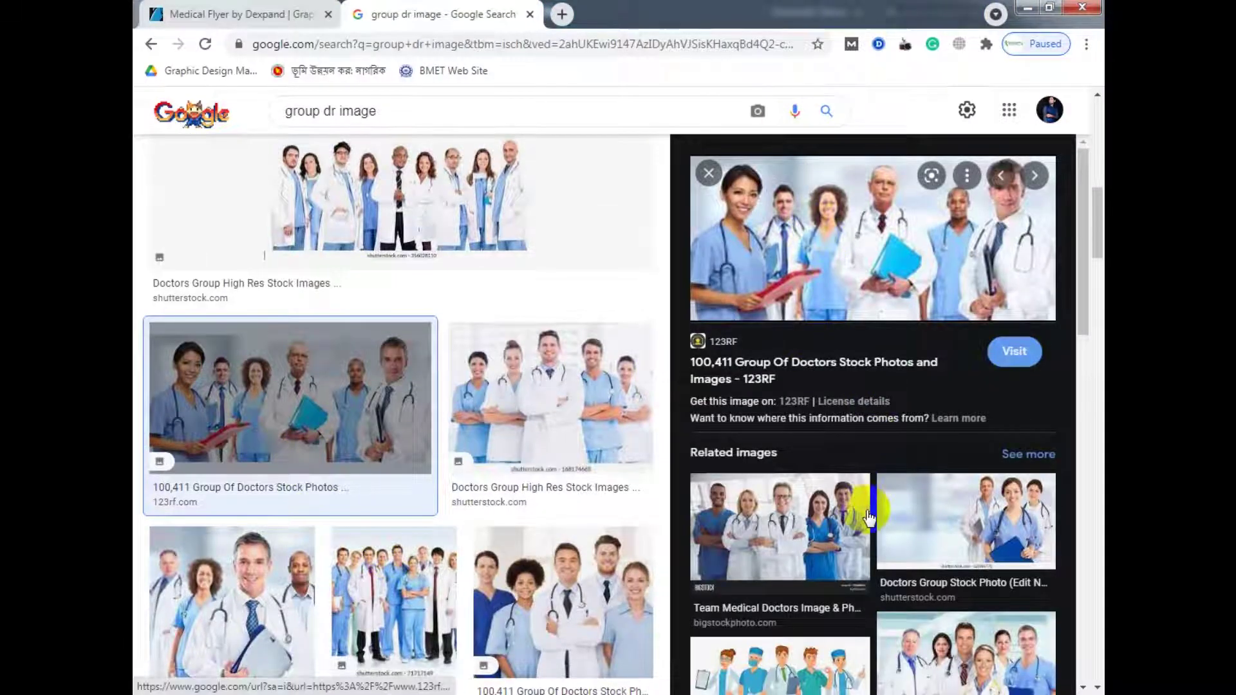
right_click(810, 223)
left_click(862, 420)
key("alt+Tab")
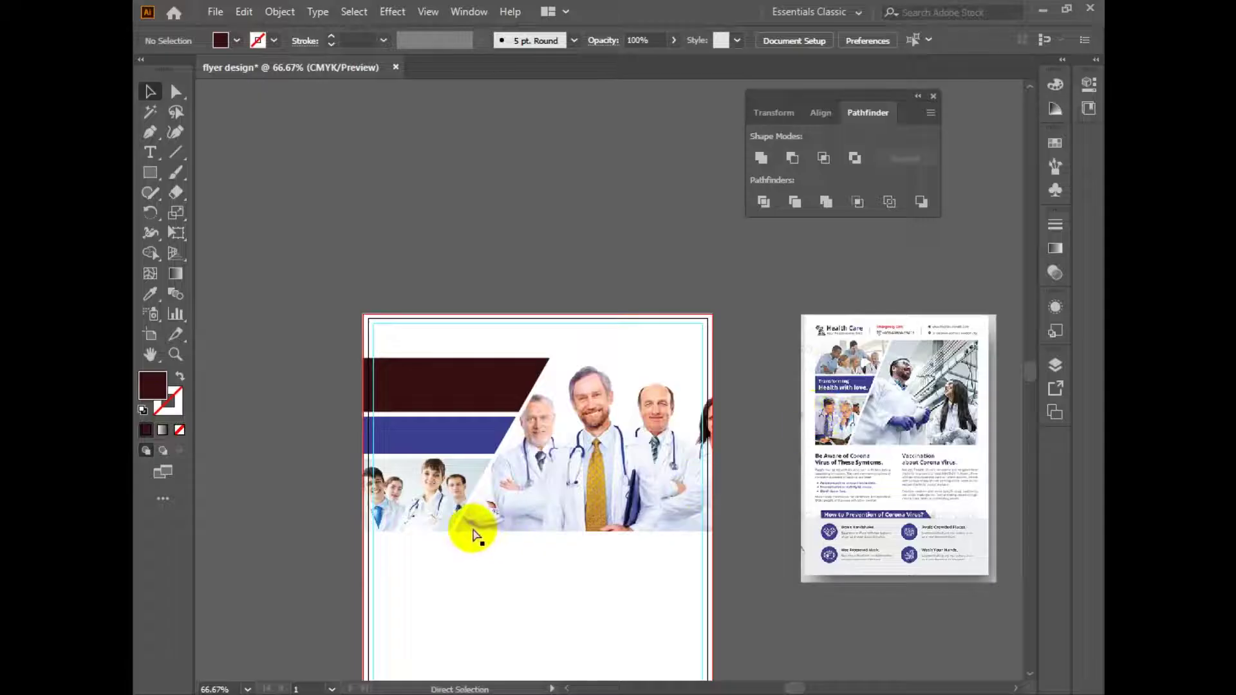
- Paste the six-doctor photo, send it behind the upper maroon panel and blue bar, and scale it down to cover that panel
key("ctrl+v")
left_click_drag(626, 386, 492, 380)
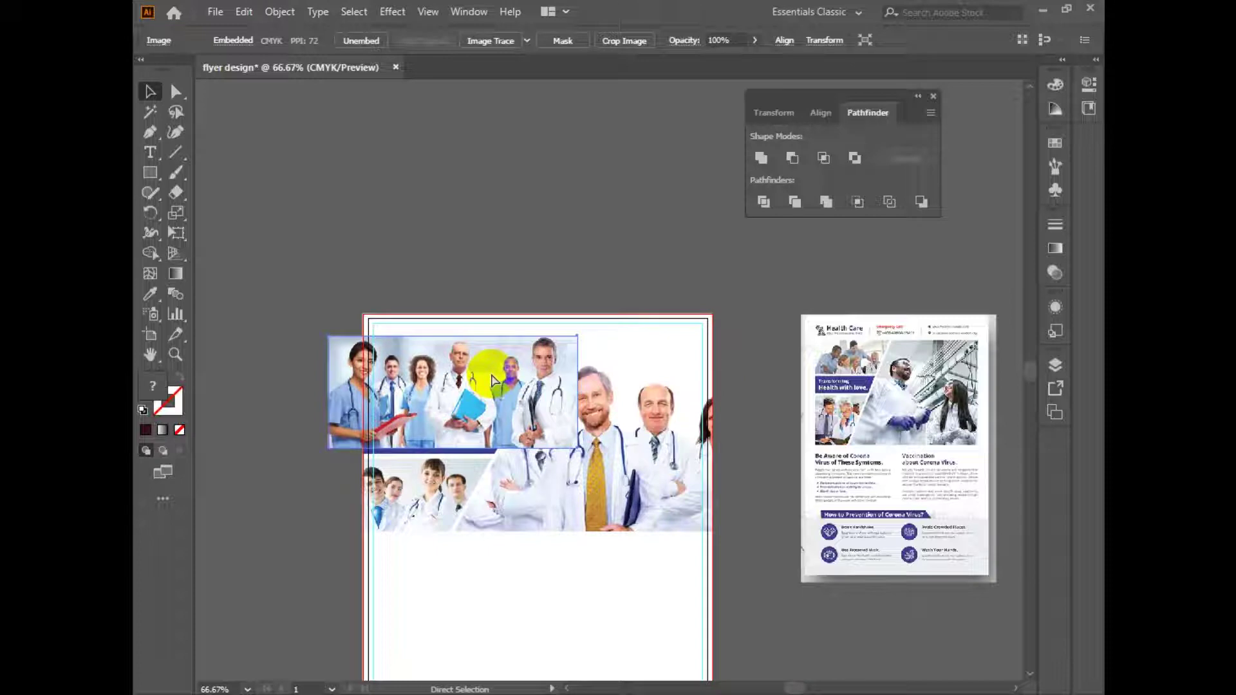
key("ctrl+bracketleft")
key("ctrl+bracketleft")
mouse_move(552, 422)
left_mouse_down()
mouse_move(569, 458)
mouse_move(549, 445)
mouse_move(547, 412)
left_mouse_up()
- Make a clipping mask from the upper maroon panel and the six-doctor photo, and deselect it
left_click(506, 393, "shift")
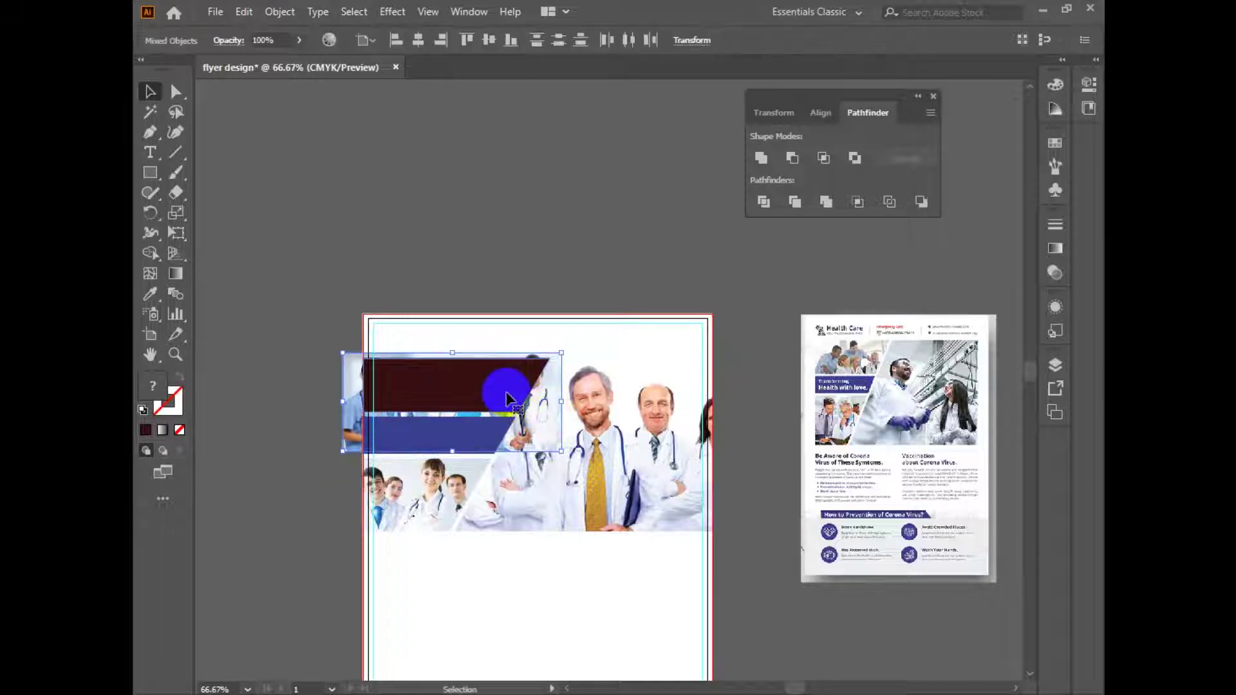
right_click(506, 392)
left_click(501, 287)
left_click_drag(430, 325, 444, 375)
right_click(444, 375)
left_click(552, 521)
left_click(520, 214)
key("space")
left_click_drag(567, 449, 531, 372)
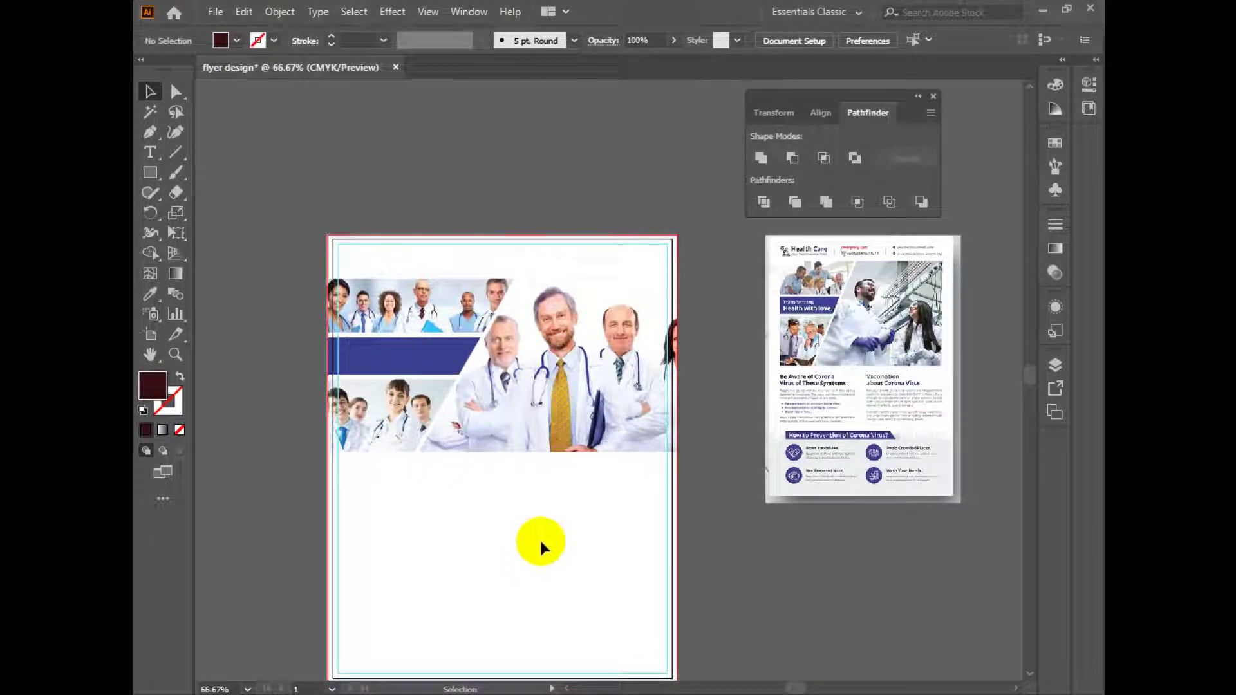
- Check the reference flyer's headline area and add the point text "Head line here" below the photo band
left_click(849, 389, "ctrl")
left_click(850, 389, "ctrl")
left_click_drag(334, 309, 734, 357)
left_click_drag(309, 325, 549, 365)
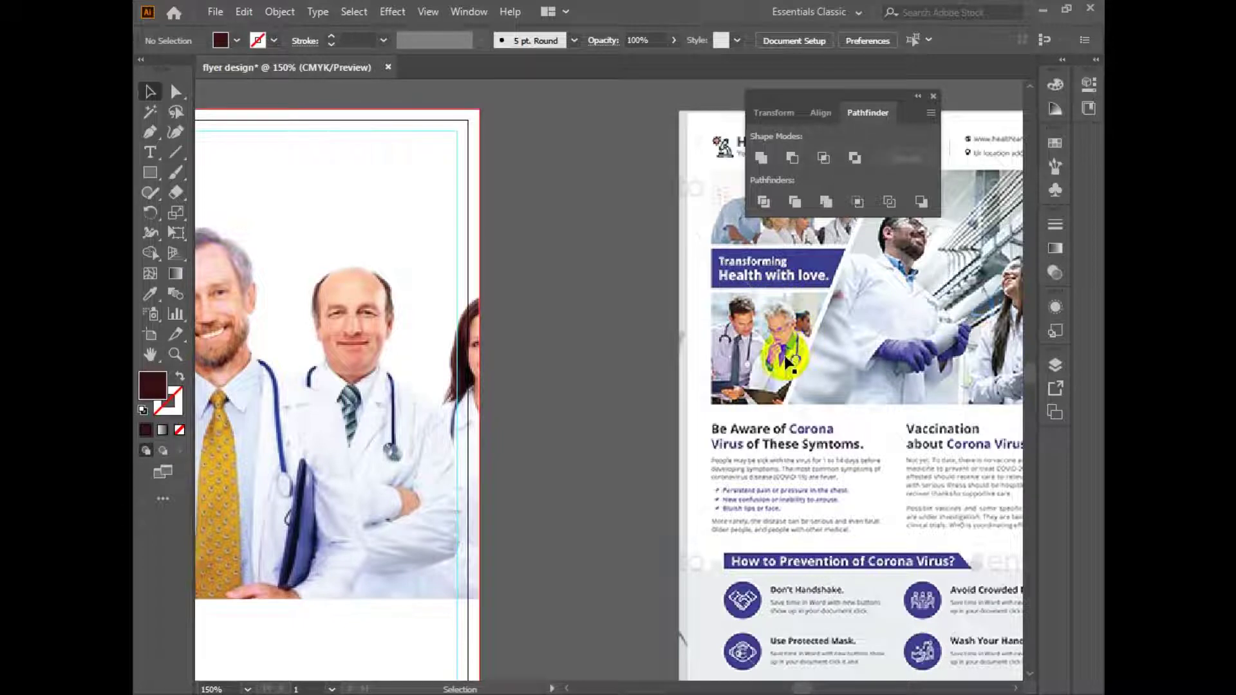
left_click(512, 474, "alt")
left_click_drag(568, 516, 587, 543)
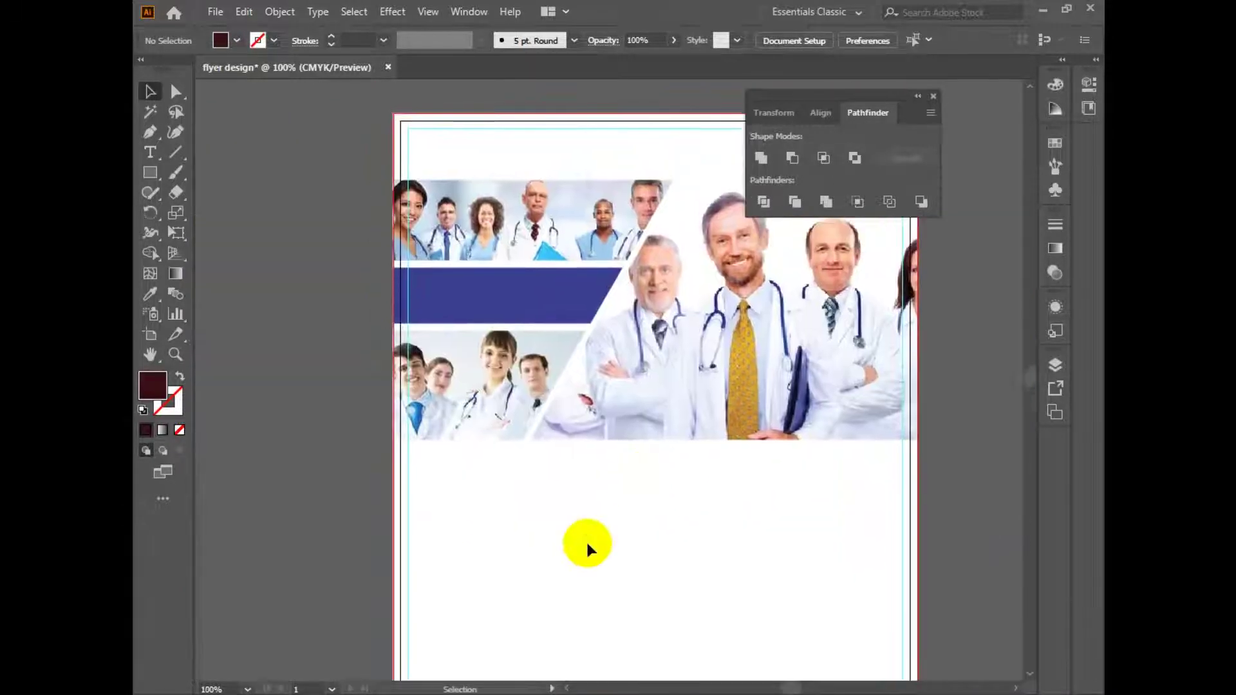
key("t")
left_click(459, 538)
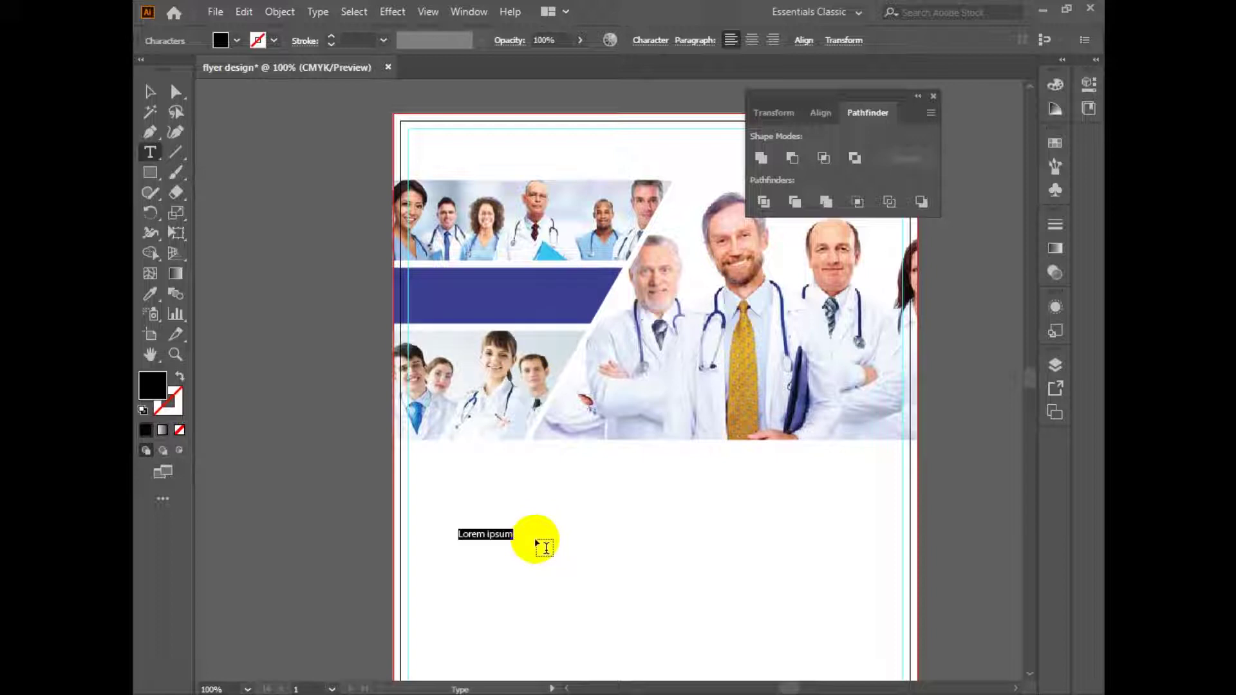
type("Head line here")
key("Escape")
- Move the headline onto the blue bar, enlarge it to about 32 pt, and fill it with white
mouse_move(519, 540)
left_mouse_down()
mouse_move(610, 588)
mouse_move(497, 284)
left_mouse_up()
double_click(158, 386)
left_click(313, 139)
left_click(710, 142)
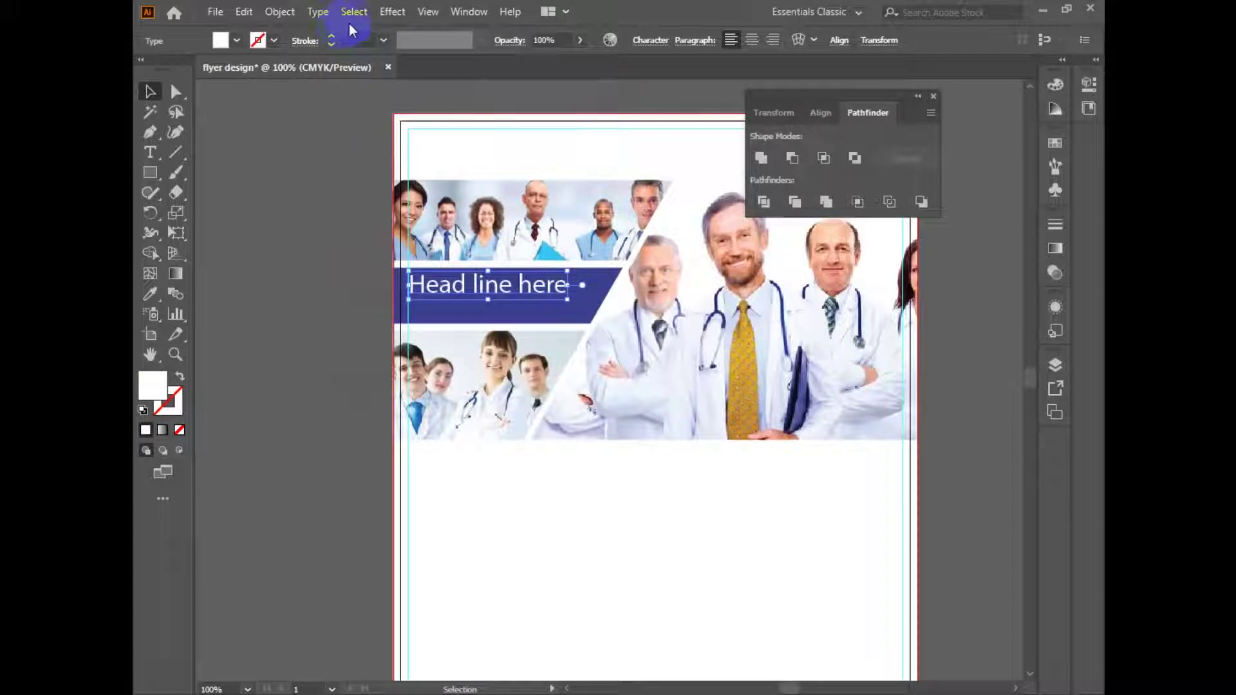
- Set the headline's font to Anton Regular, nudge it slightly within the blue bar, and deselect it
left_click(648, 41)
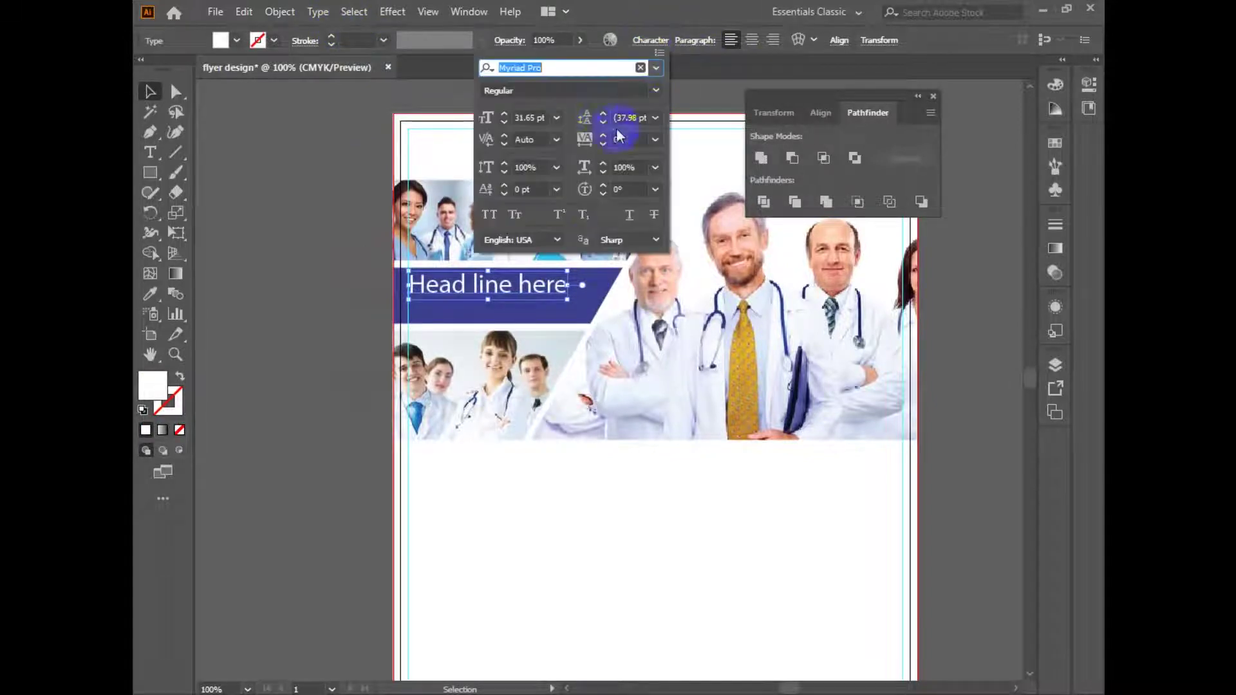
left_click(656, 68)
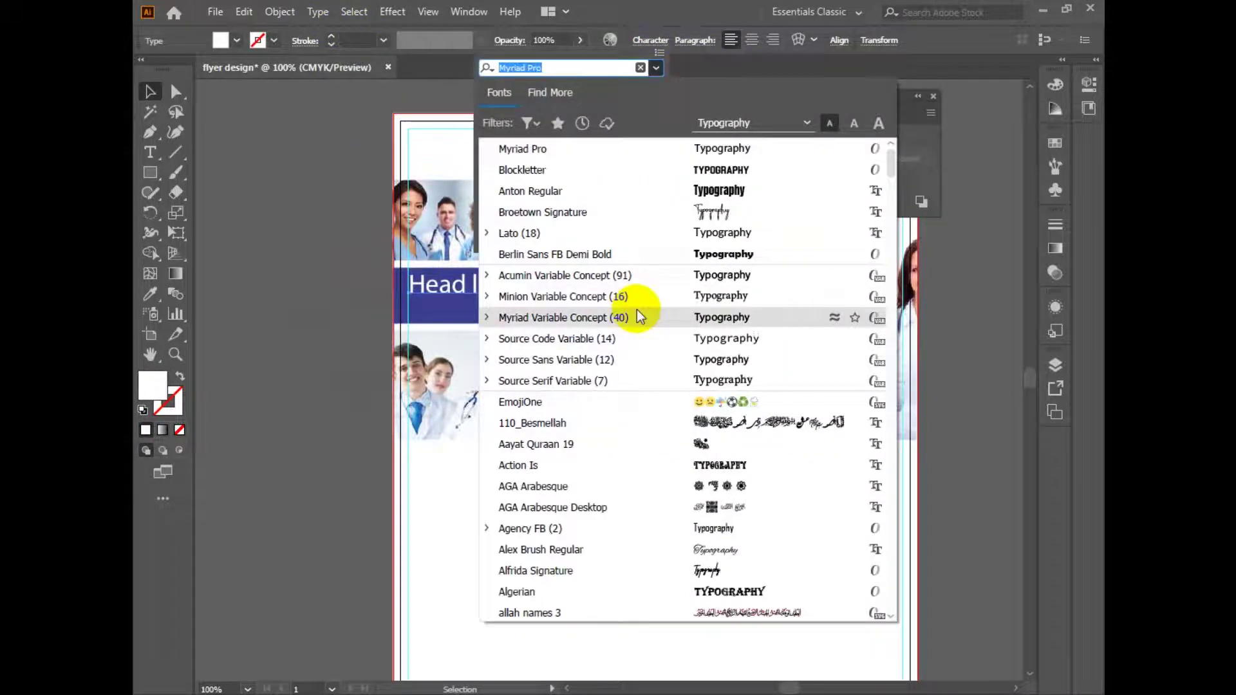
left_click(722, 198)
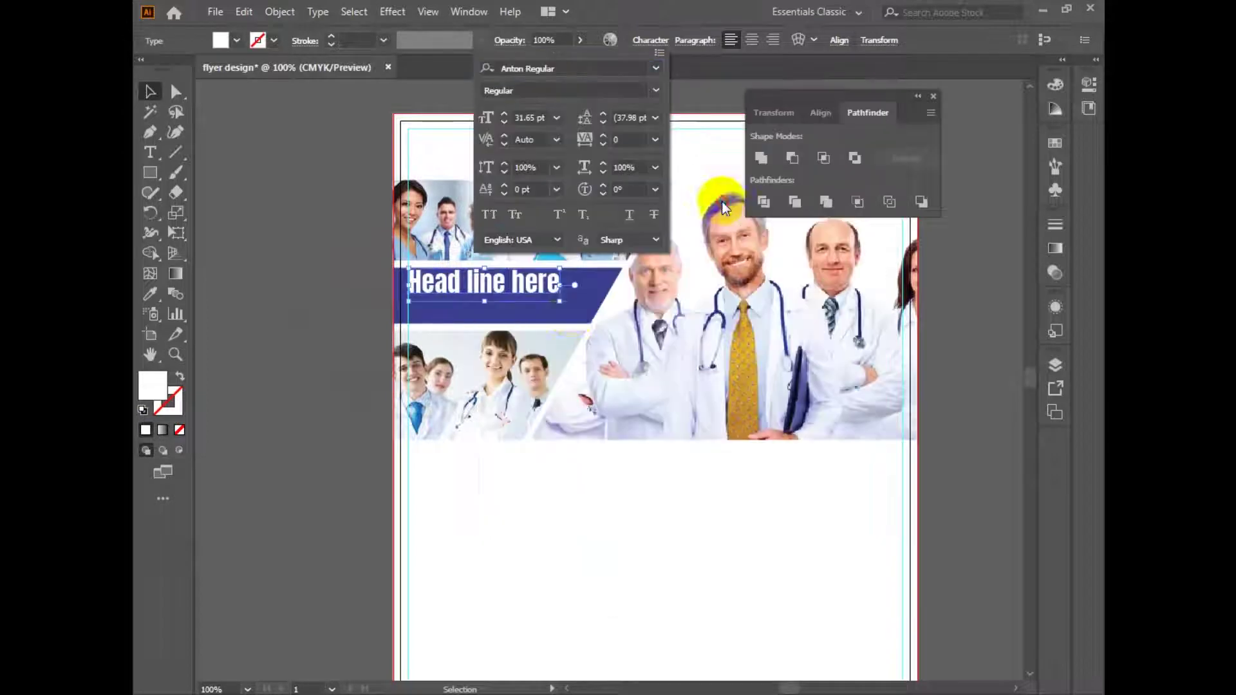
key("Escape")
left_click(551, 408)
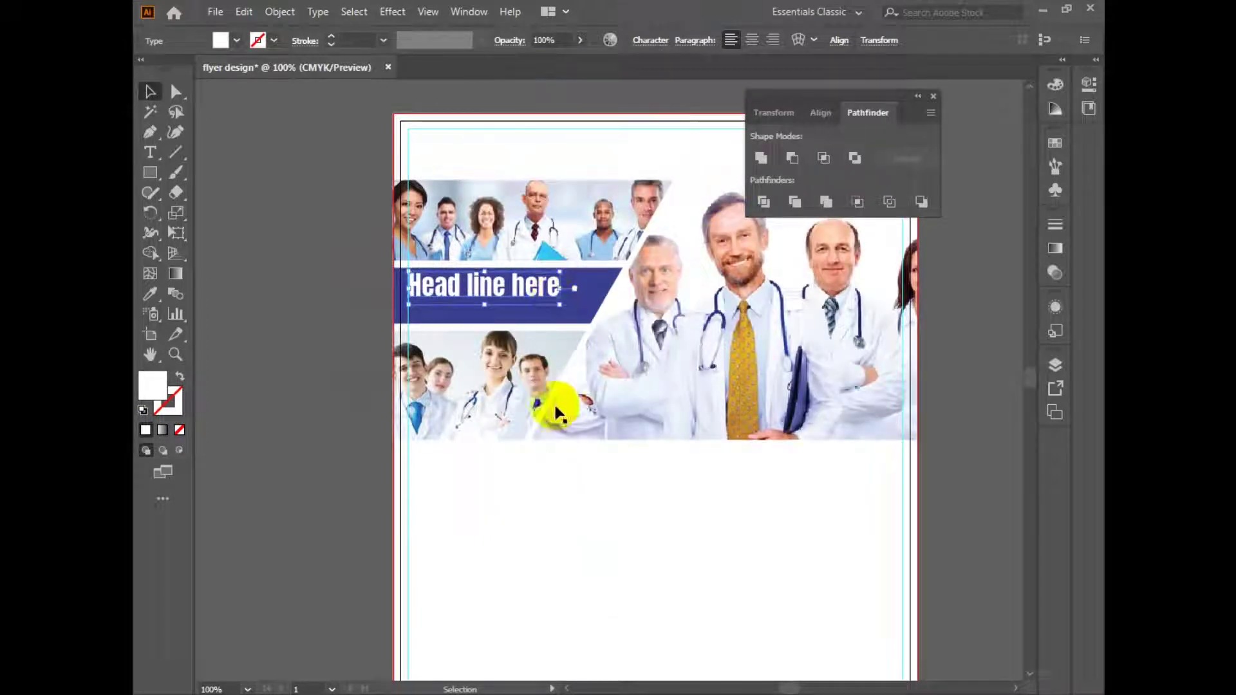
left_click(566, 530)
- Add a small area text box of Lorem ipsum placeholder text below the band and set its font to Myriad Pro
key("t")
left_click_drag(487, 541, 665, 582)
left_click(152, 92)
left_click(656, 40)
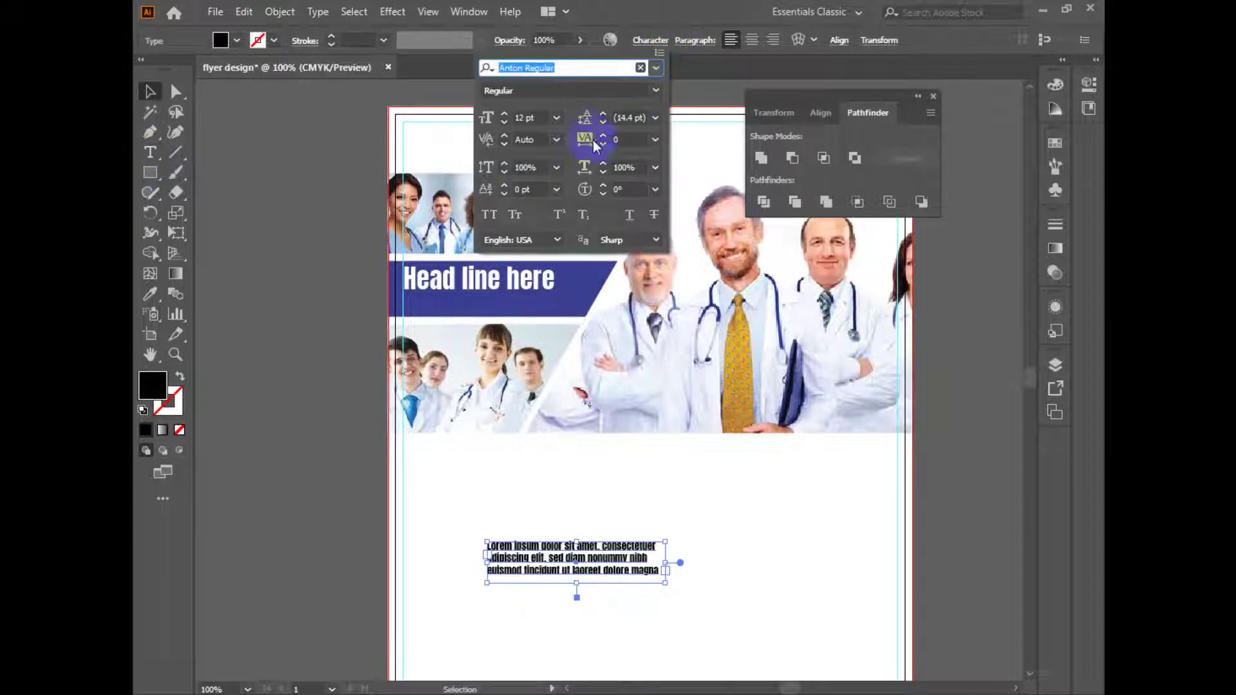
left_click(660, 68)
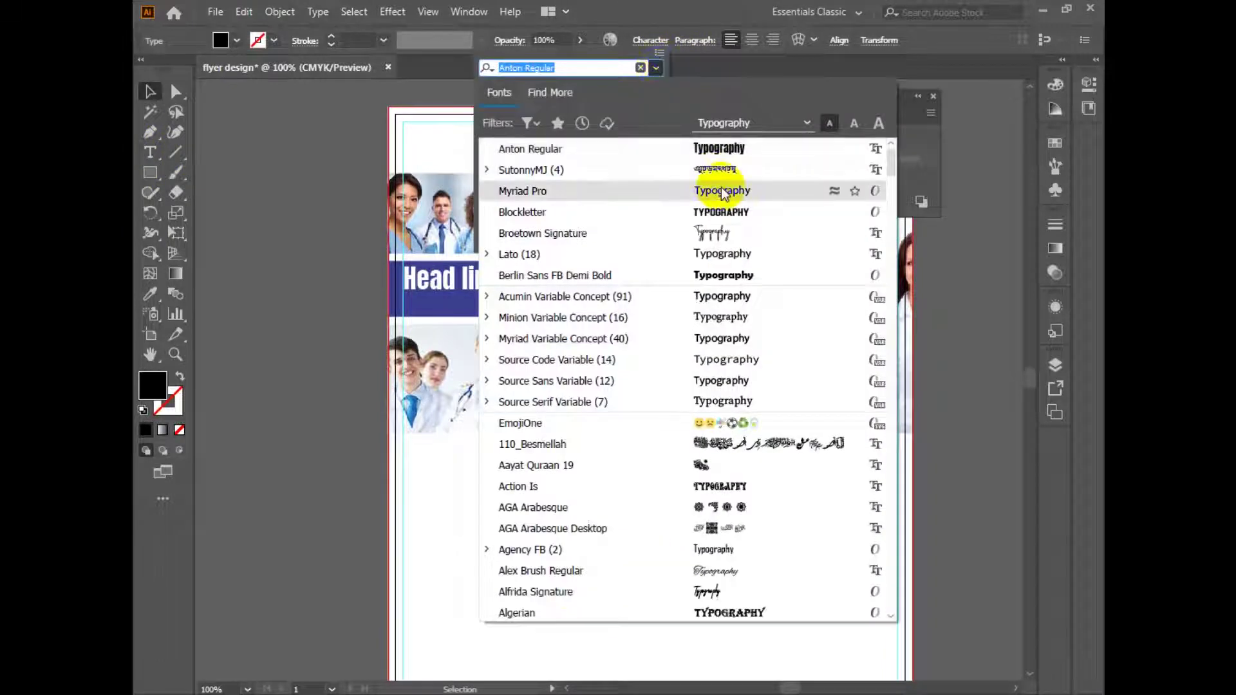
left_click(711, 190)
- Fit the placeholder text as two lines under the headline on the blue bar, fill it with white, and deselect it
left_click_drag(662, 581, 531, 308)
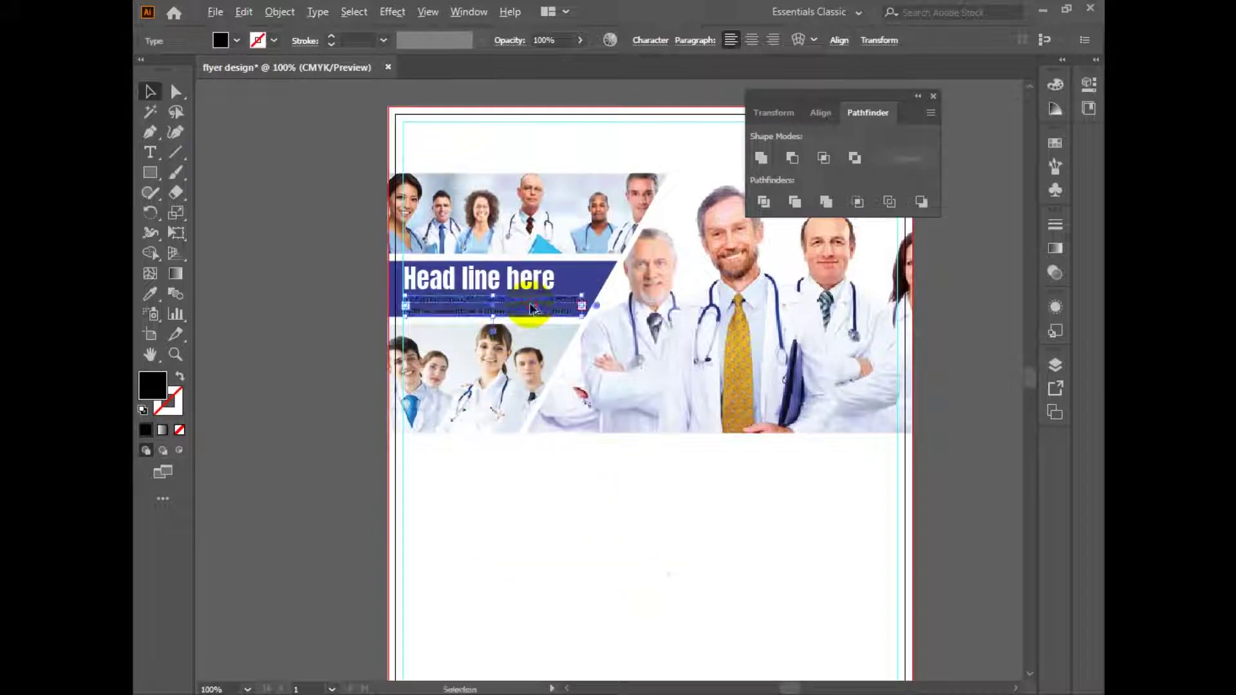
double_click(156, 386)
left_click(313, 139)
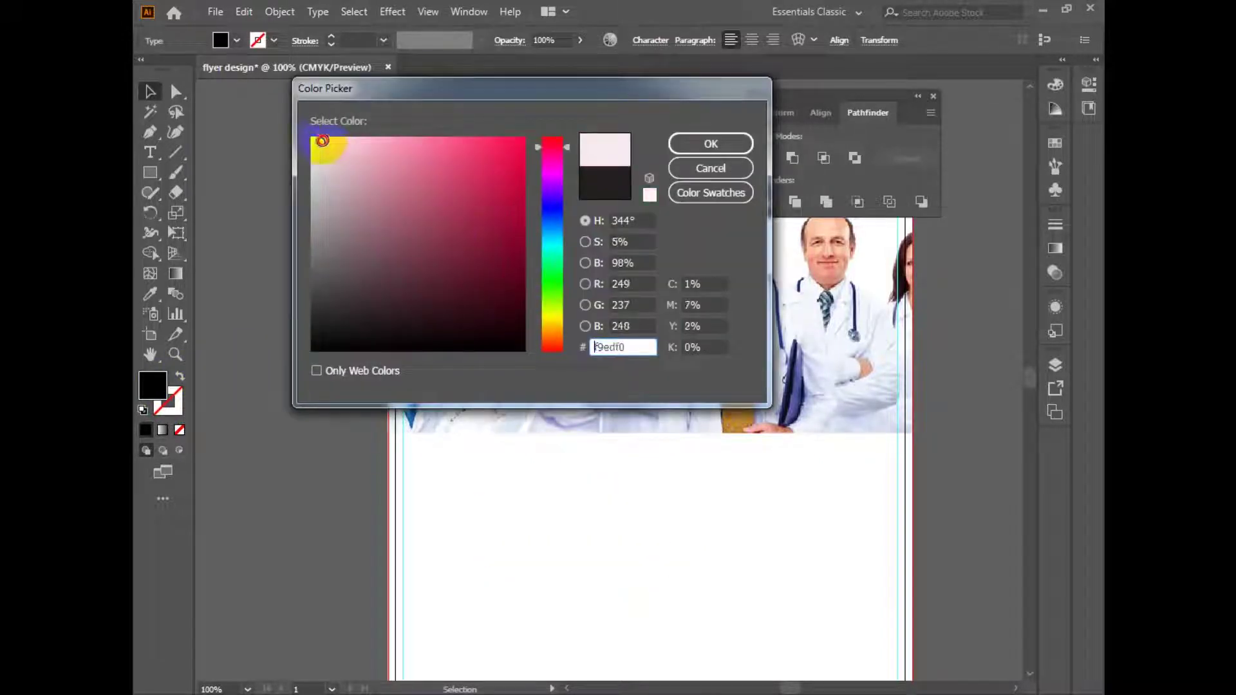
left_click(706, 146)
left_click(570, 502)
- Change the headline's case to UPPERCASE, deselect it, and close the Pathfinder panel
left_click(475, 275)
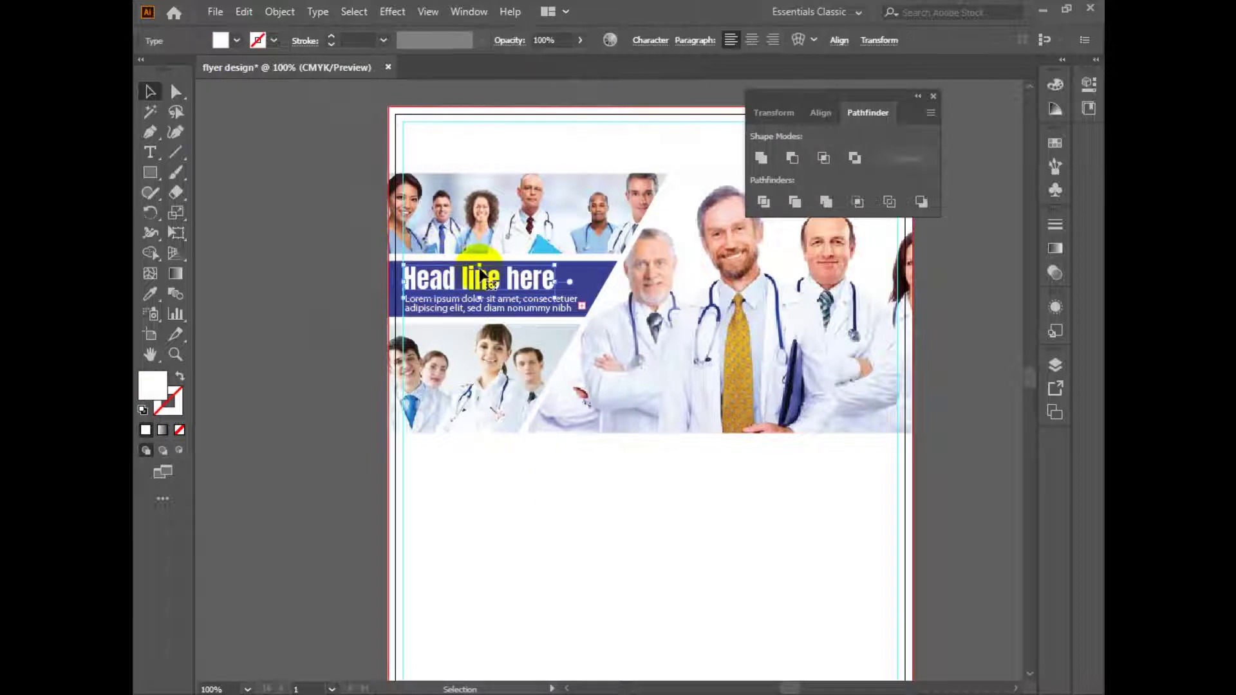
left_click(317, 12)
mouse_move(417, 276)
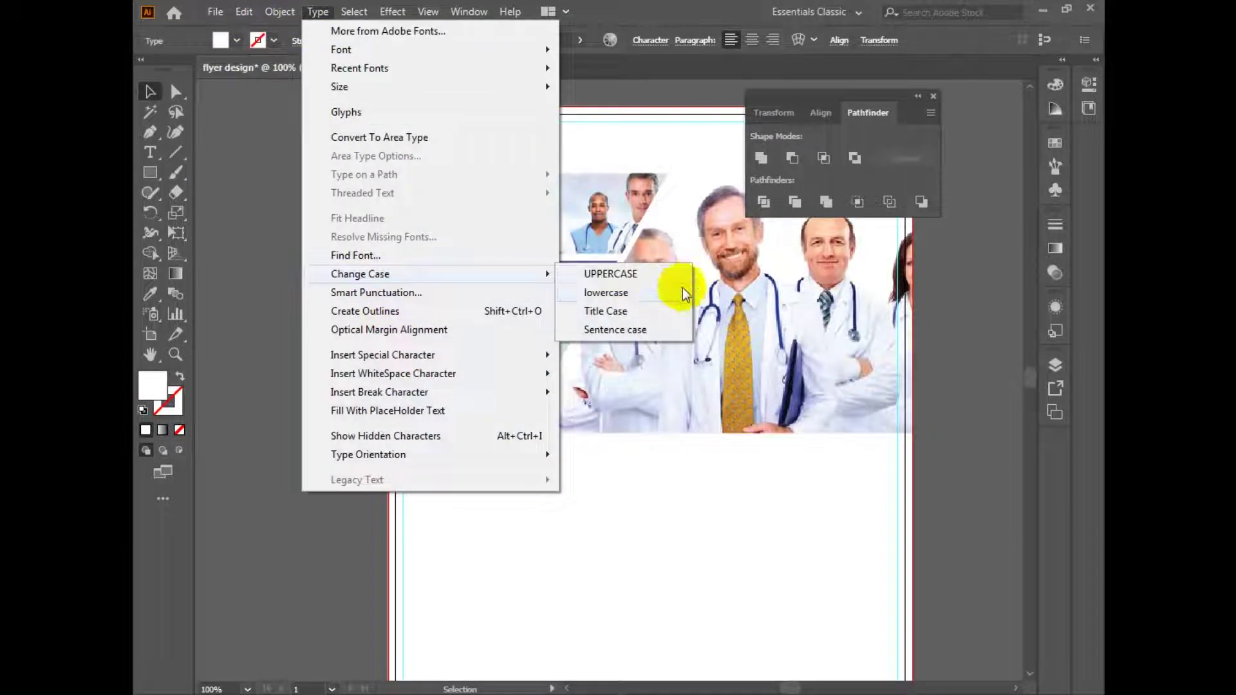
left_click(628, 269)
left_click(664, 551)
left_click_drag(720, 549, 685, 485)
left_click(934, 96)
left_click(686, 479, "ctrl+alt")
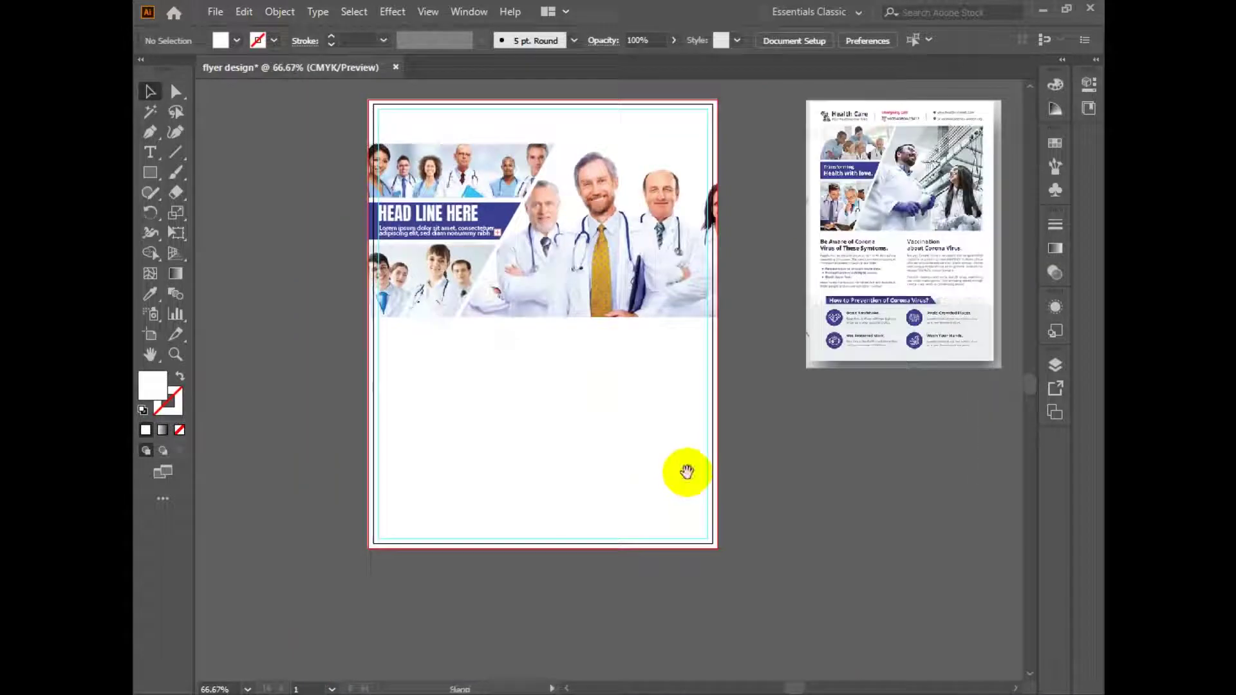
- Draw a small hexagon above the artboard and fill it with the gold sampled from the doctor's tie
left_click_drag(619, 223, 639, 317)
left_click(640, 318, "ctrl")
left_click(878, 292, "ctrl")
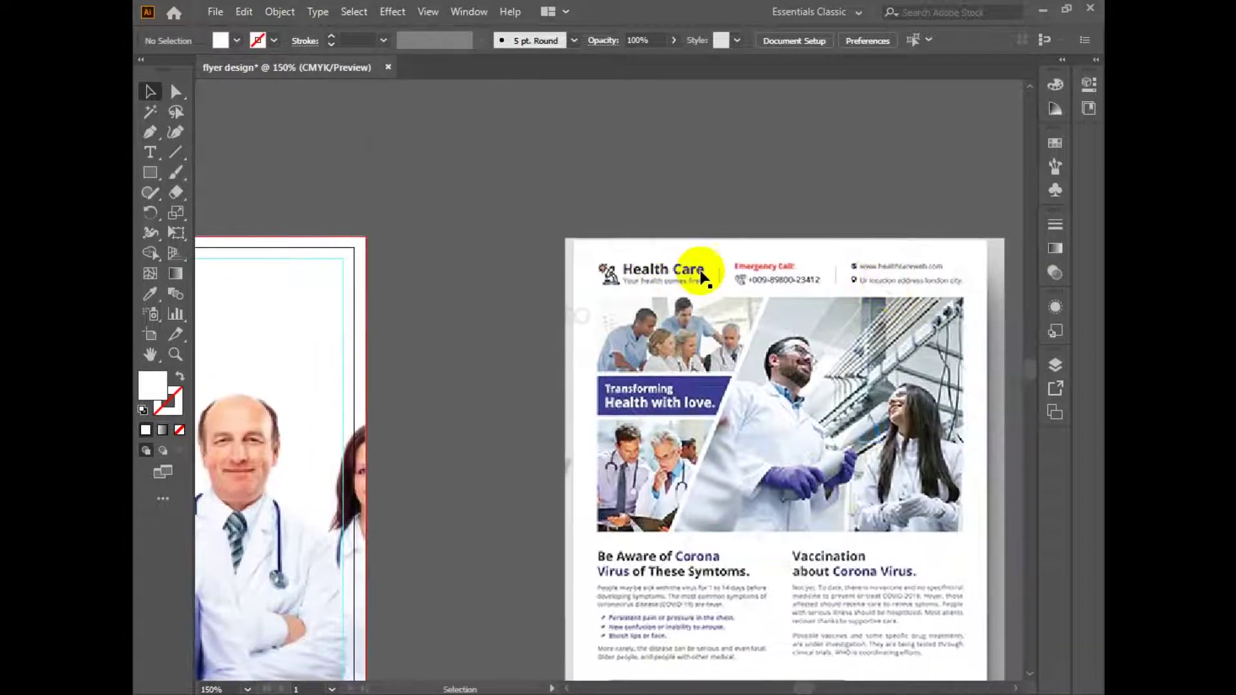
scroll(726, 279, "left", 8)
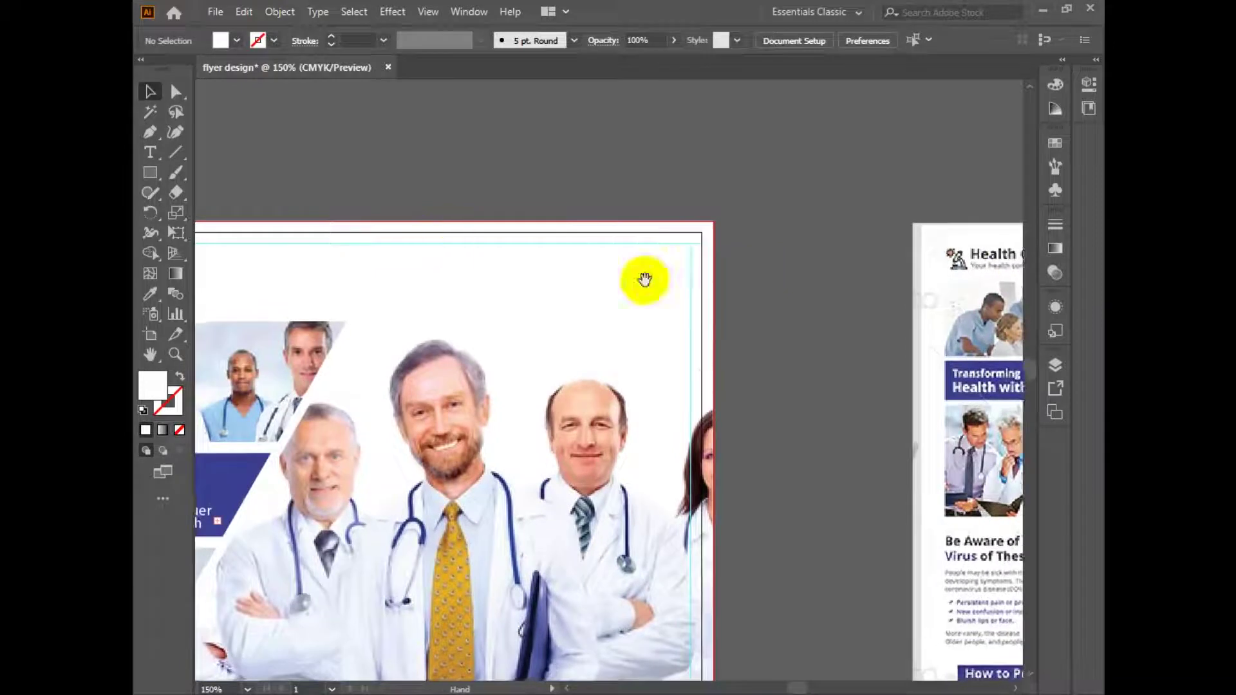
left_click_drag(152, 172, 201, 236)
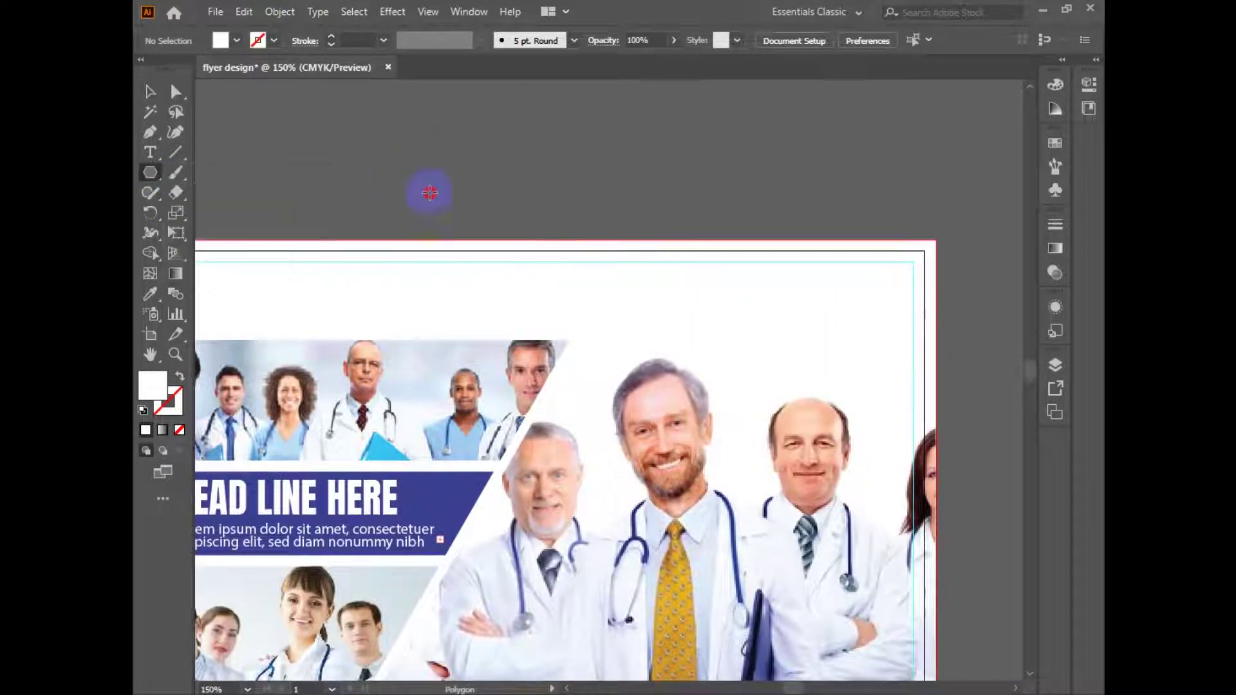
left_click_drag(401, 153, 385, 125)
left_click(150, 293)
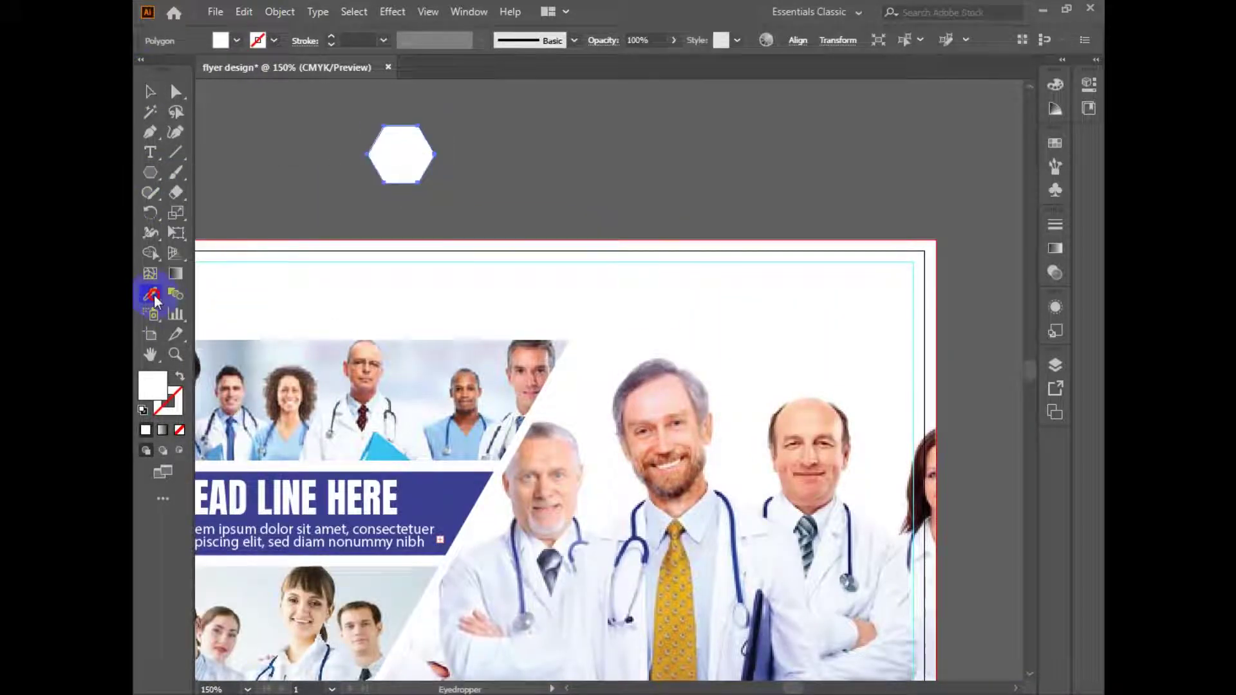
left_click(683, 586)
- Rotate the hexagon point-up and surround it with a slightly larger, unfilled copy that has a gold outline
left_click(149, 94)
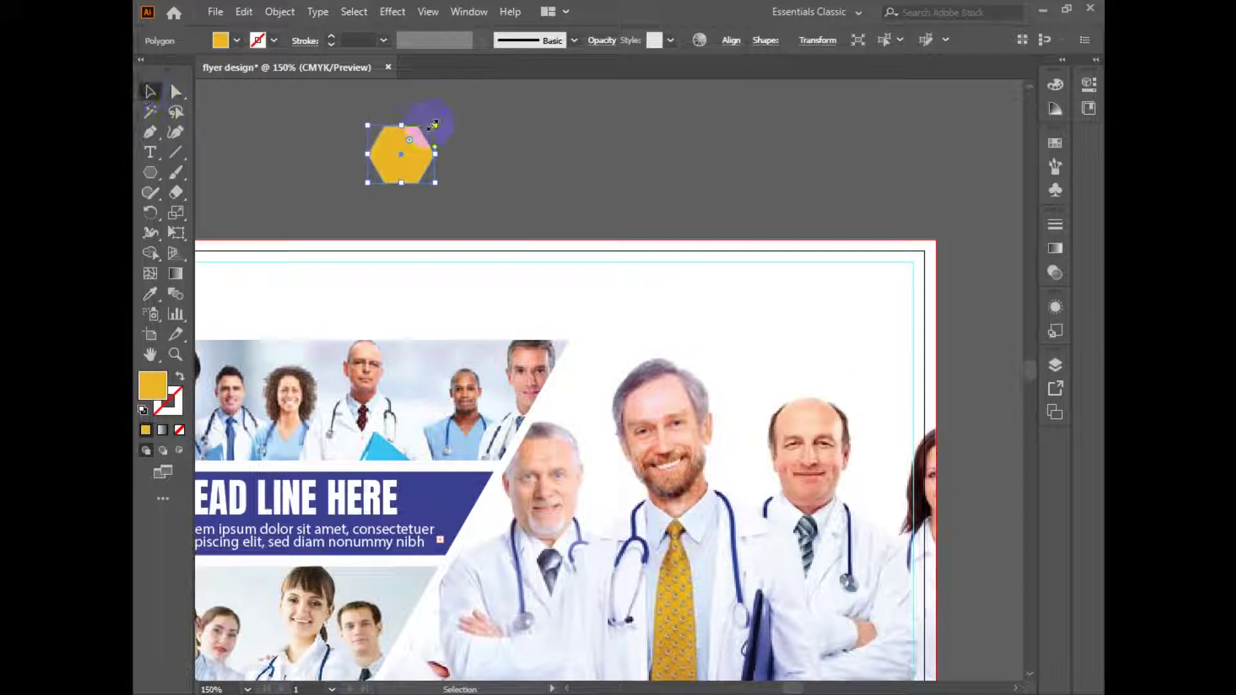
left_click_drag(441, 117, 449, 193)
key("a")
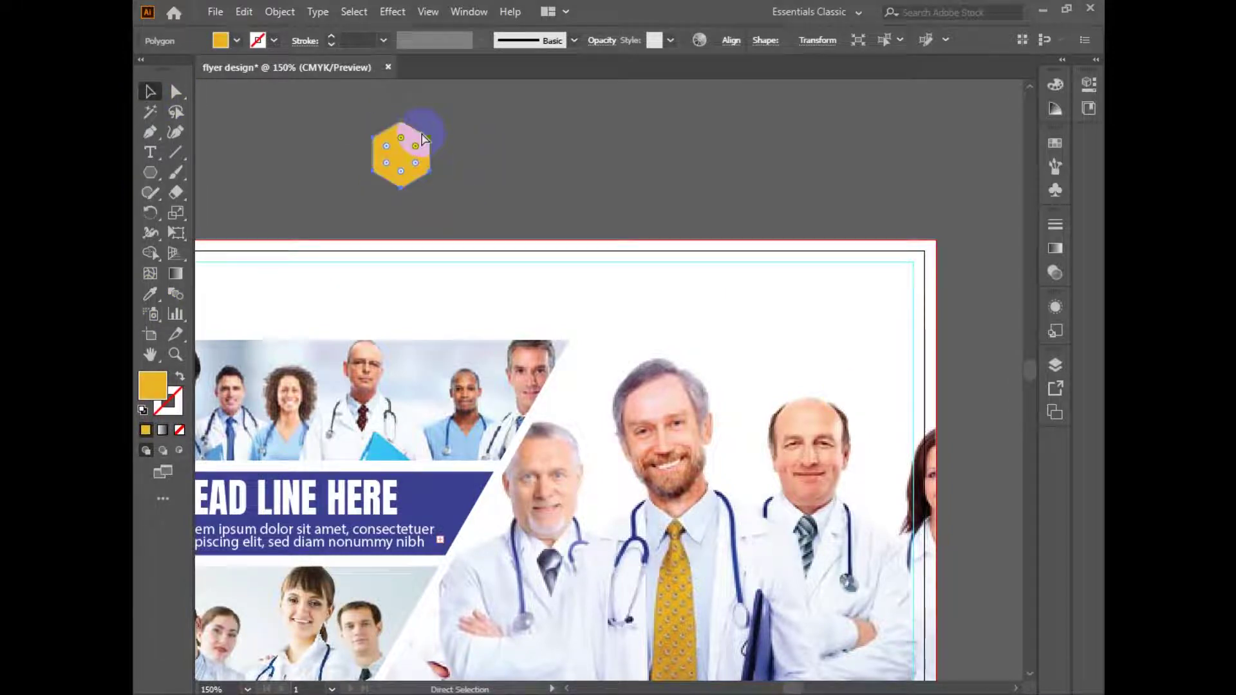
key("v")
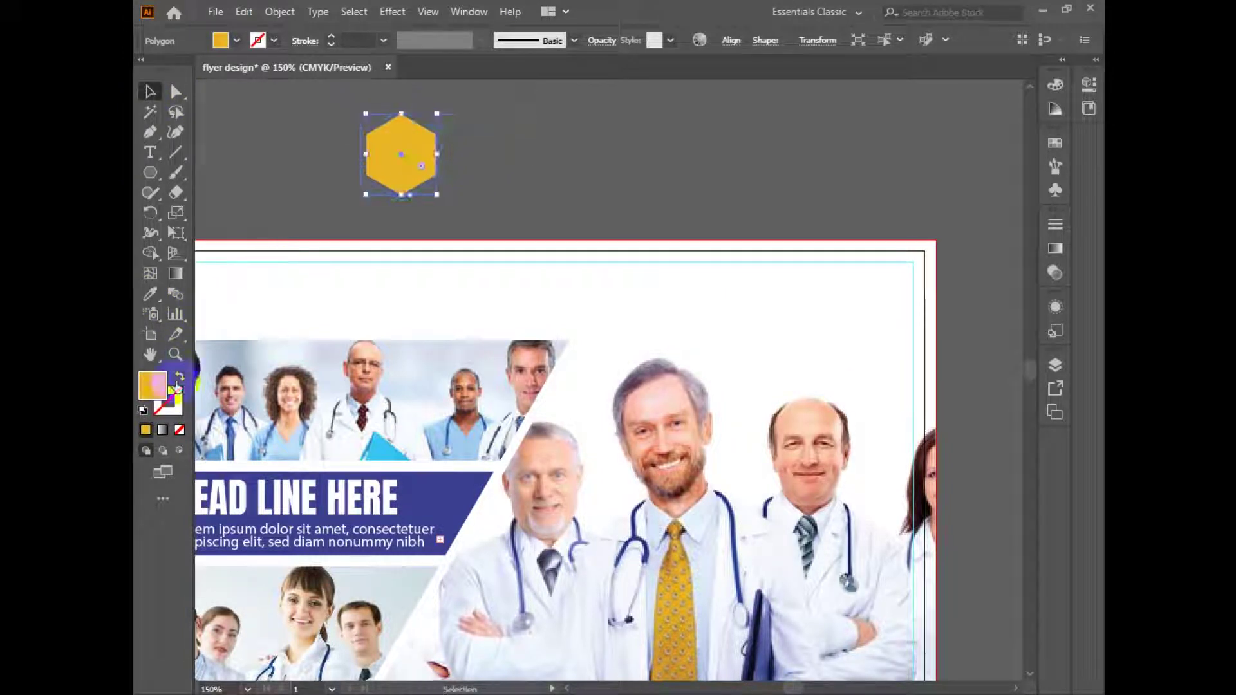
left_click(179, 377)
- Group the two hexagons and scale the group down to a small logo icon above the artboard
left_click_drag(322, 119, 515, 185)
key("ctrl+g")
left_click_drag(437, 114, 462, 174)
left_click(454, 169)
key("t")
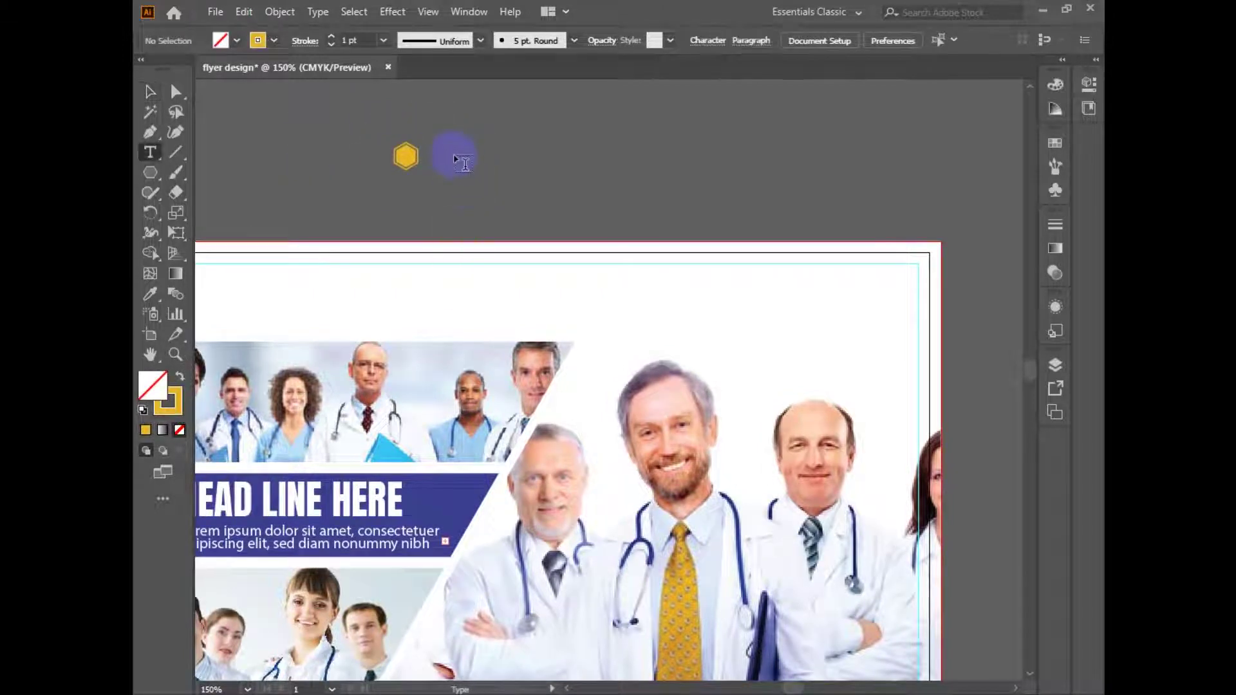
left_click(437, 150)
key("Escape")
key("Delete")
- Add the point text "Hosptial Name Here" and place it directly beside the hexagon logo
key("t")
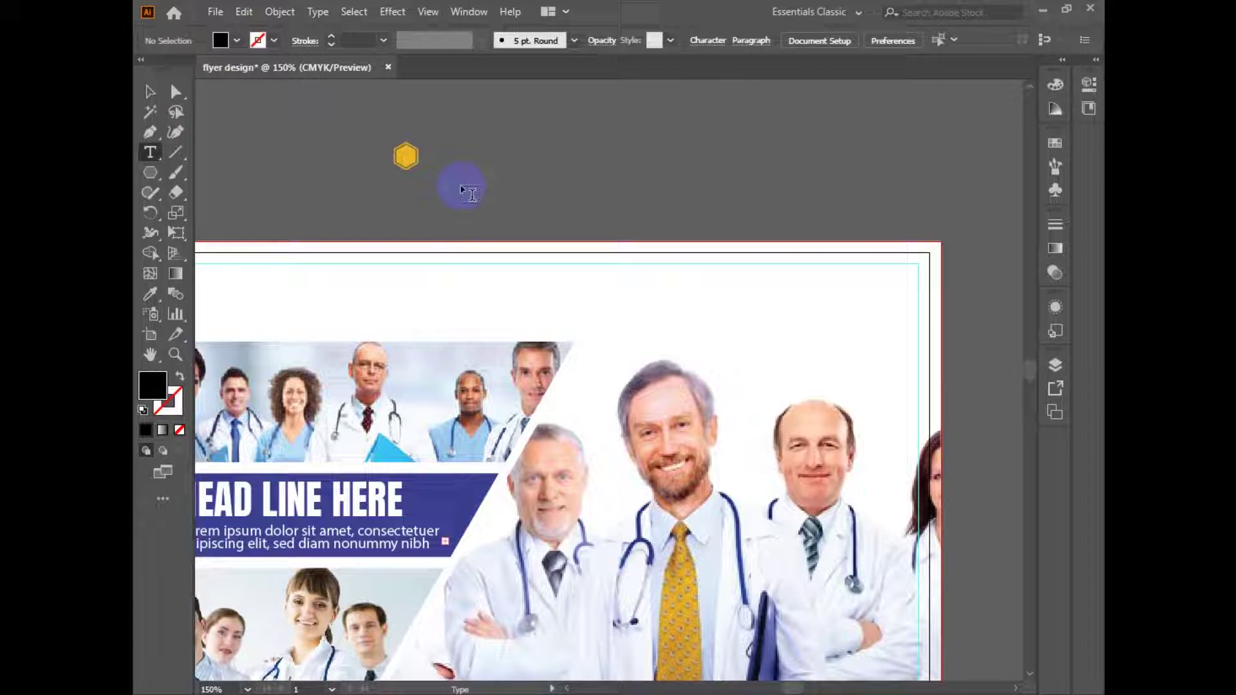
left_click(471, 164)
type("N")
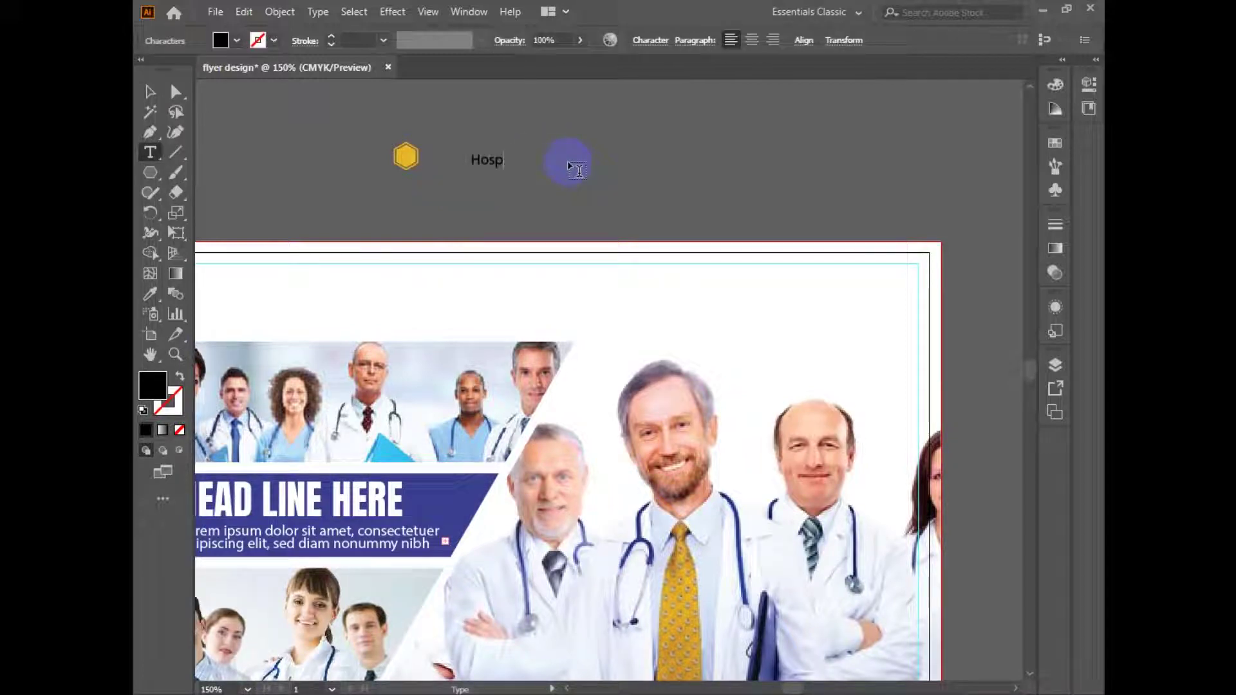
type("osptial Name Here")
key("Escape")
left_click_drag(516, 159, 570, 174)
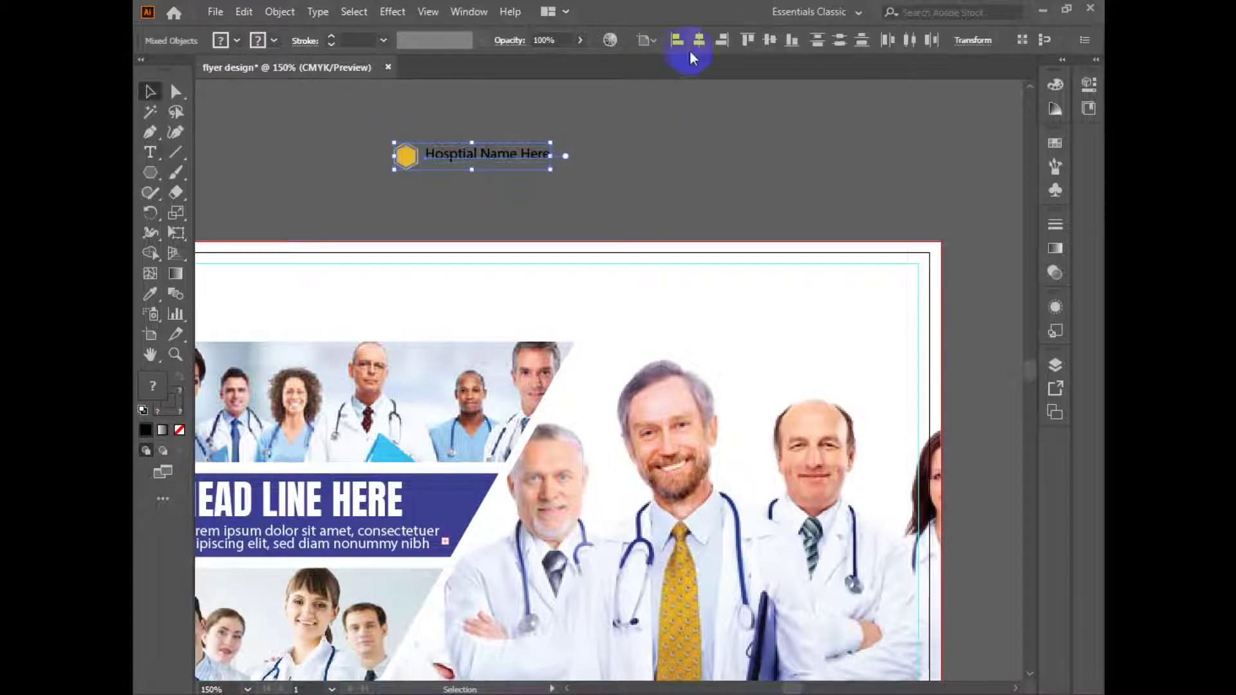
- Set the alignment reference for the logo and name text to Align to Selection and deselect them
left_click(653, 40)
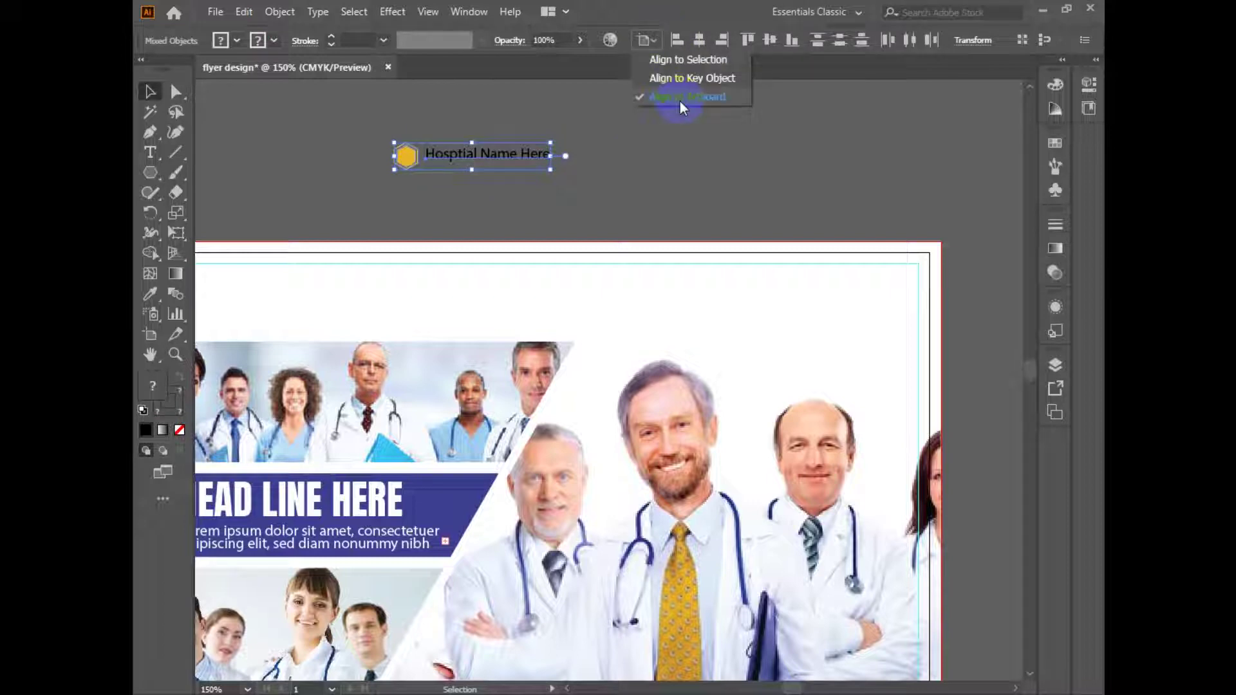
left_click(690, 60)
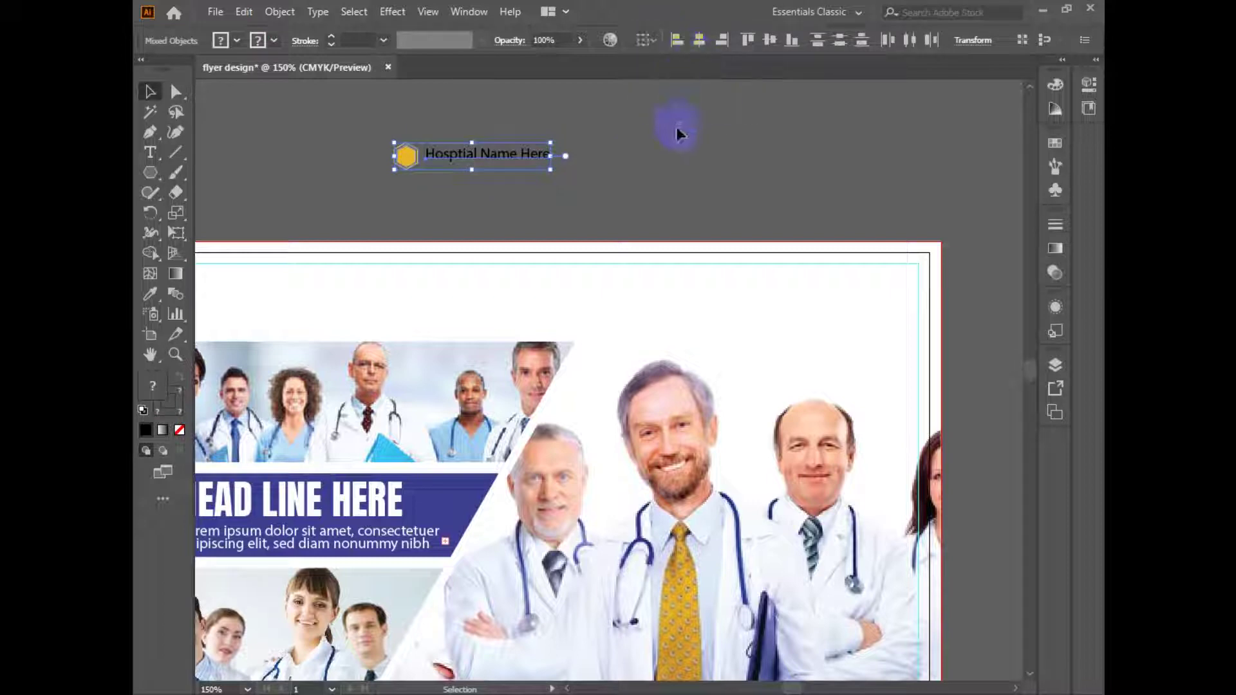
left_click(618, 169)
- Correct the spelling of the name text to "Hospital Name Here"
key("t")
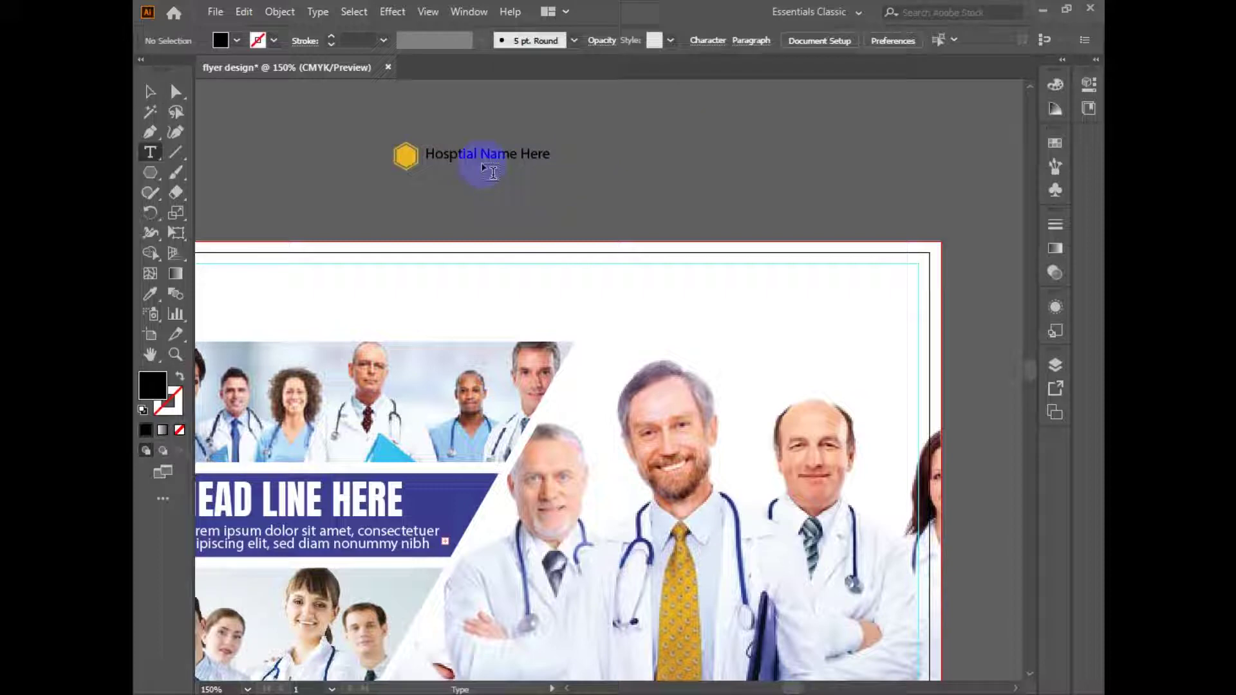
left_click_drag(463, 155, 467, 155)
key("BackSpace")
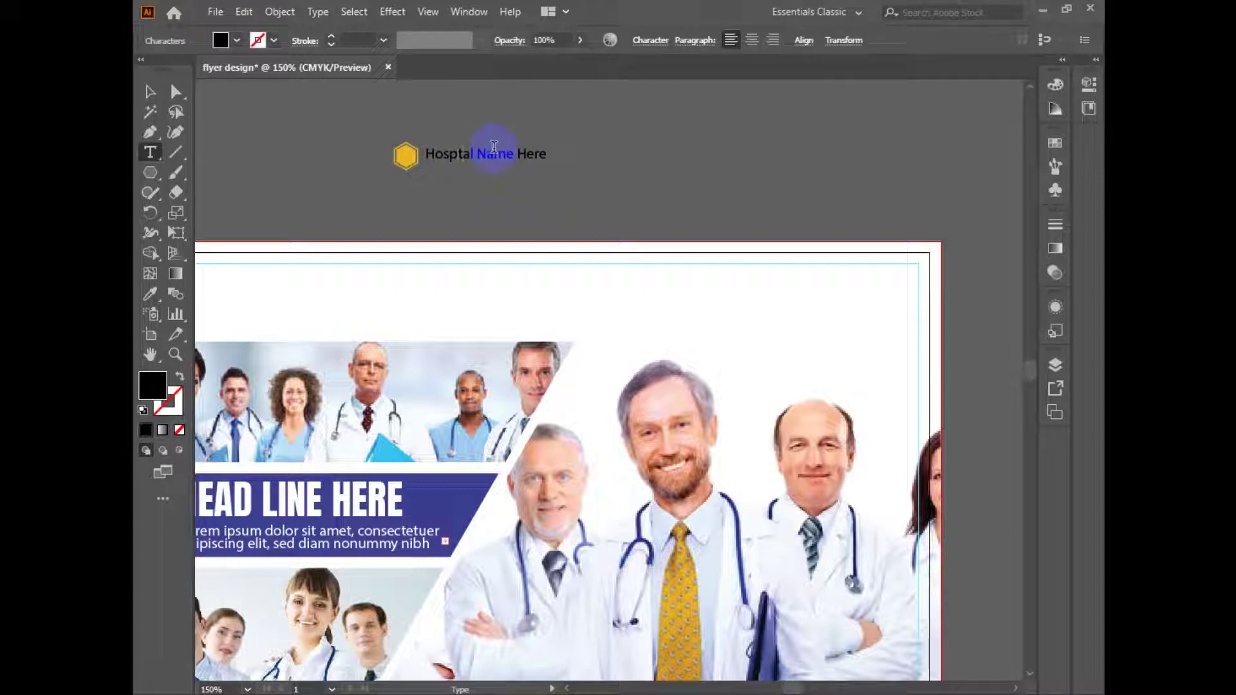
key("Escape")
- Move the logo and hospital name together into the flyer's header above the photo band and nudge them up
left_click(412, 159, "shift")
left_click_drag(573, 177, 480, 277)
key("Up")
key("Up")
key("Up")
key("Up")
key("Up")
key("Up")
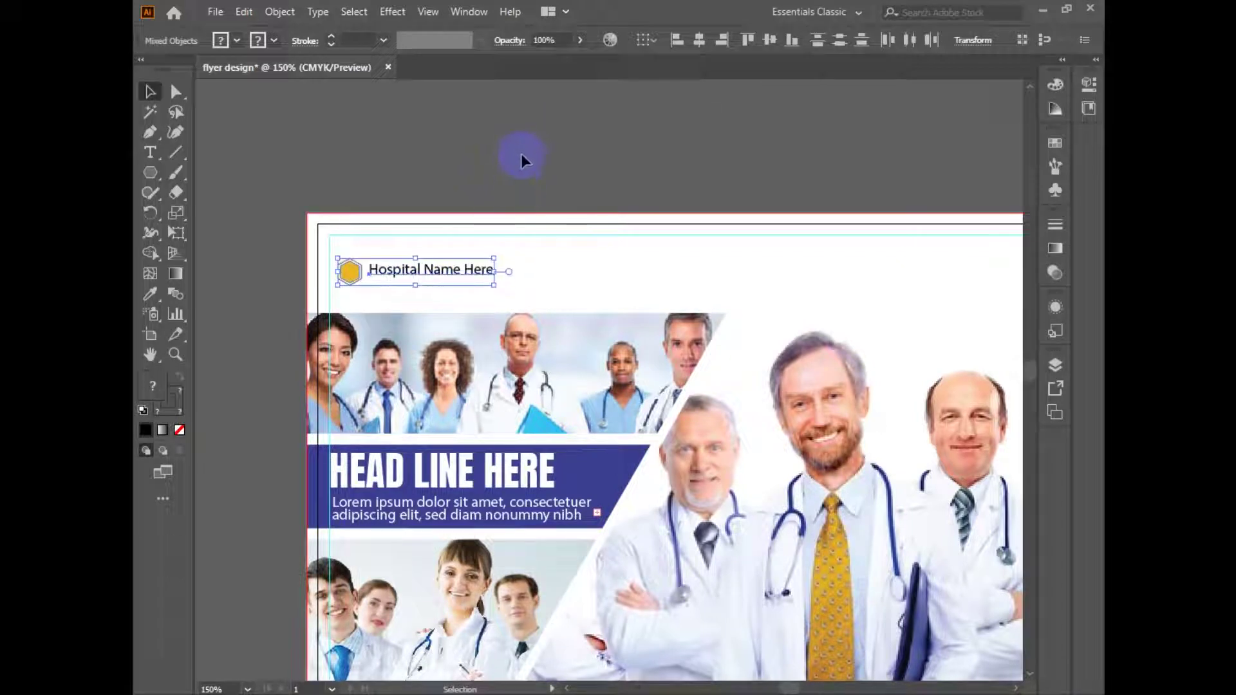
- Group the hexagon logo with the hospital name in the flyer's header and deselect the group
left_click(520, 153)
left_click(476, 269)
left_click(524, 182)
left_click(354, 278)
left_click_drag(523, 256, 342, 290)
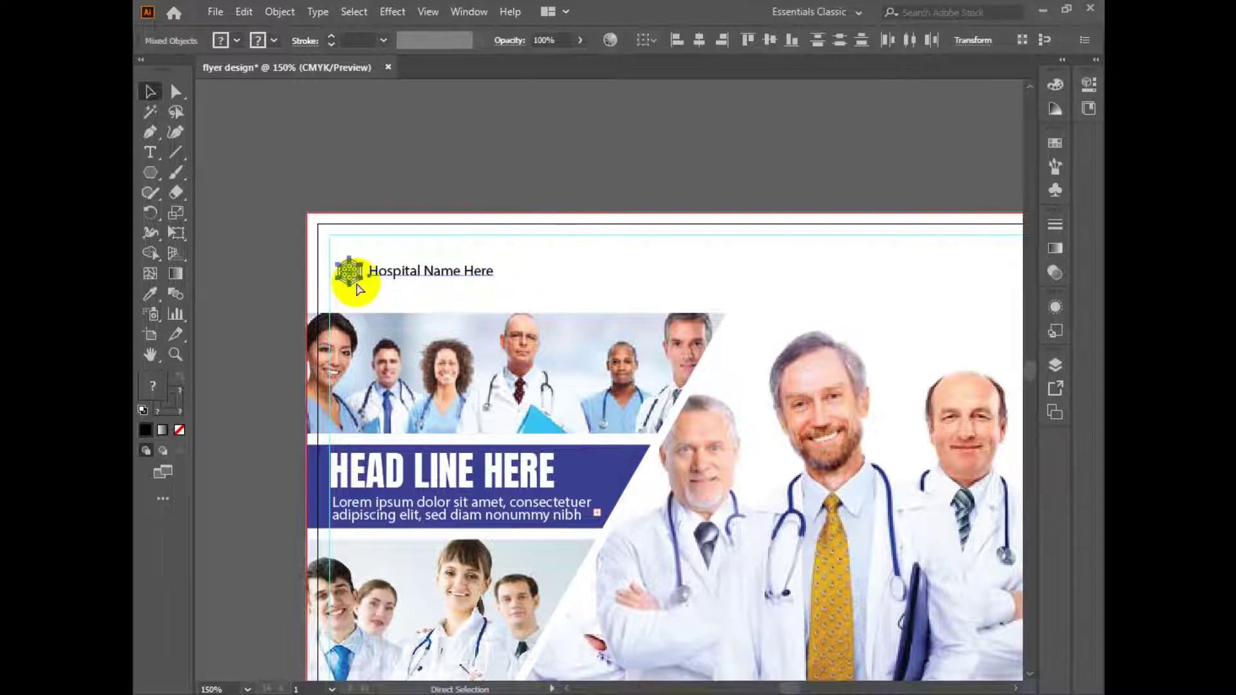
left_click(617, 255)
- Examine how the reference flyer's header arranges its logo, contact details and divider lines
left_click(740, 255, "ctrl+alt")
left_click_drag(751, 259, 383, 167)
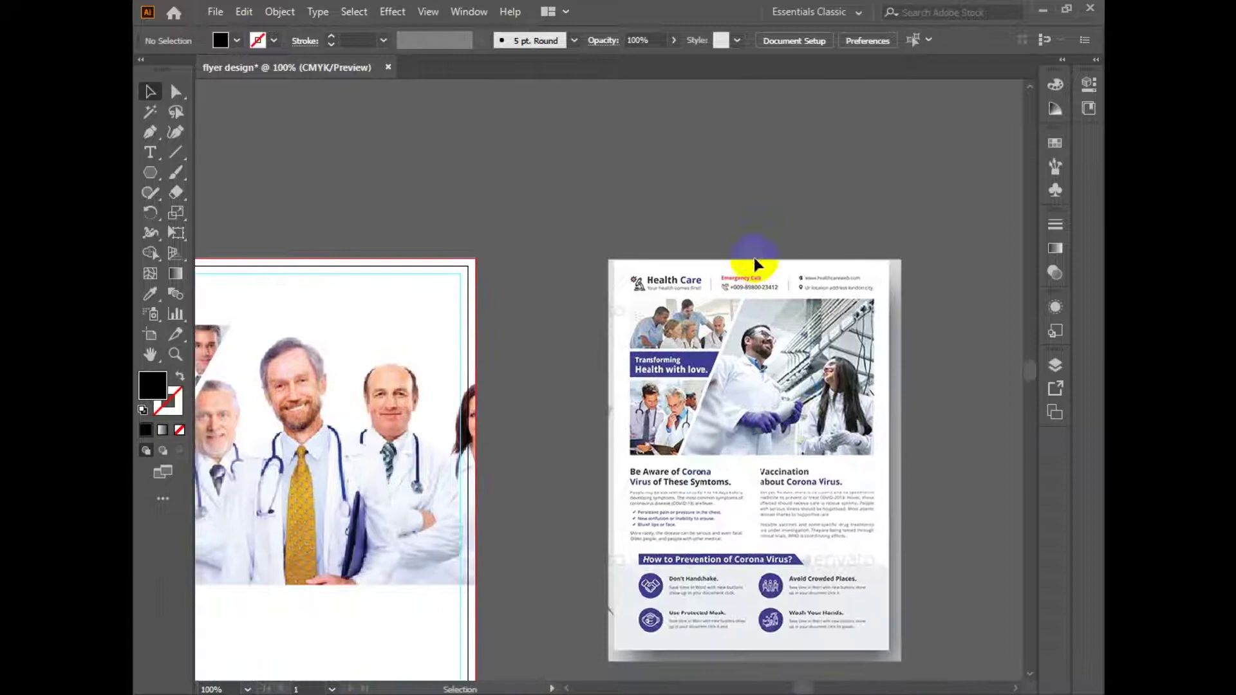
left_click(762, 290, "ctrl")
left_click(762, 291, "ctrl")
left_click_drag(392, 379, 590, 248)
left_click_drag(508, 395, 547, 381)
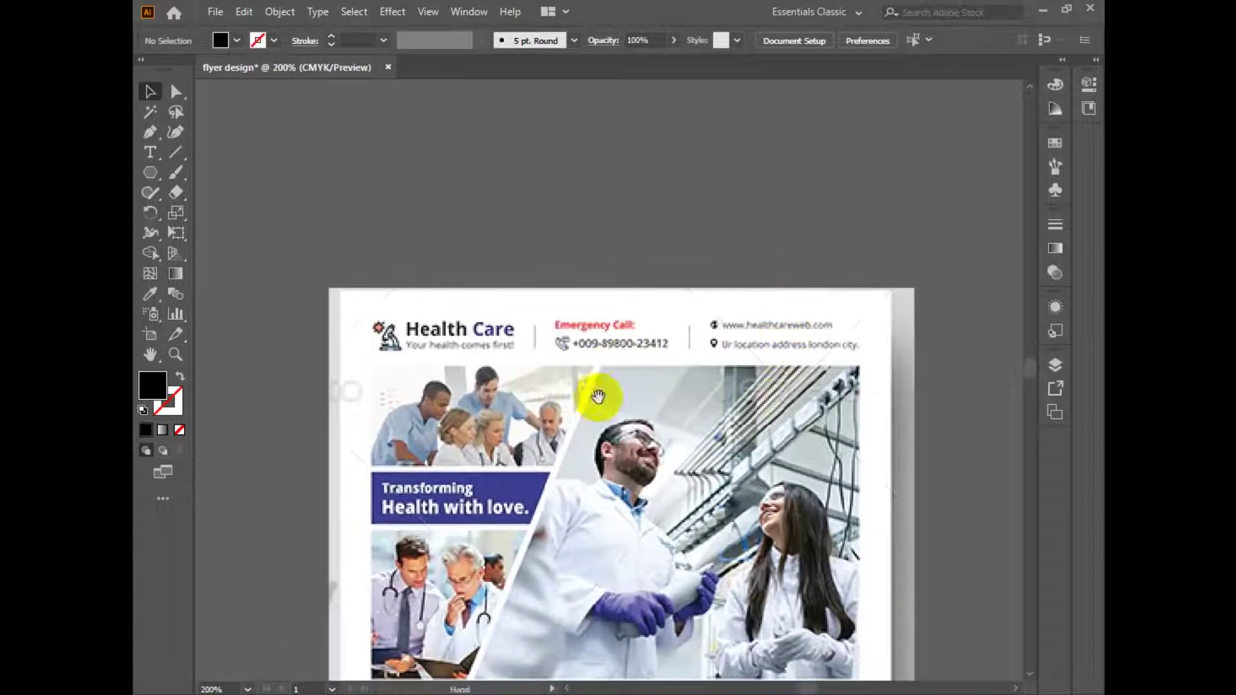
left_click_drag(418, 412, 1015, 301)
left_click_drag(215, 346, 635, 307)
left_click(636, 307, "ctrl+alt")
left_click(635, 307, "ctrl+alt")
left_click_drag(569, 388, 598, 295)
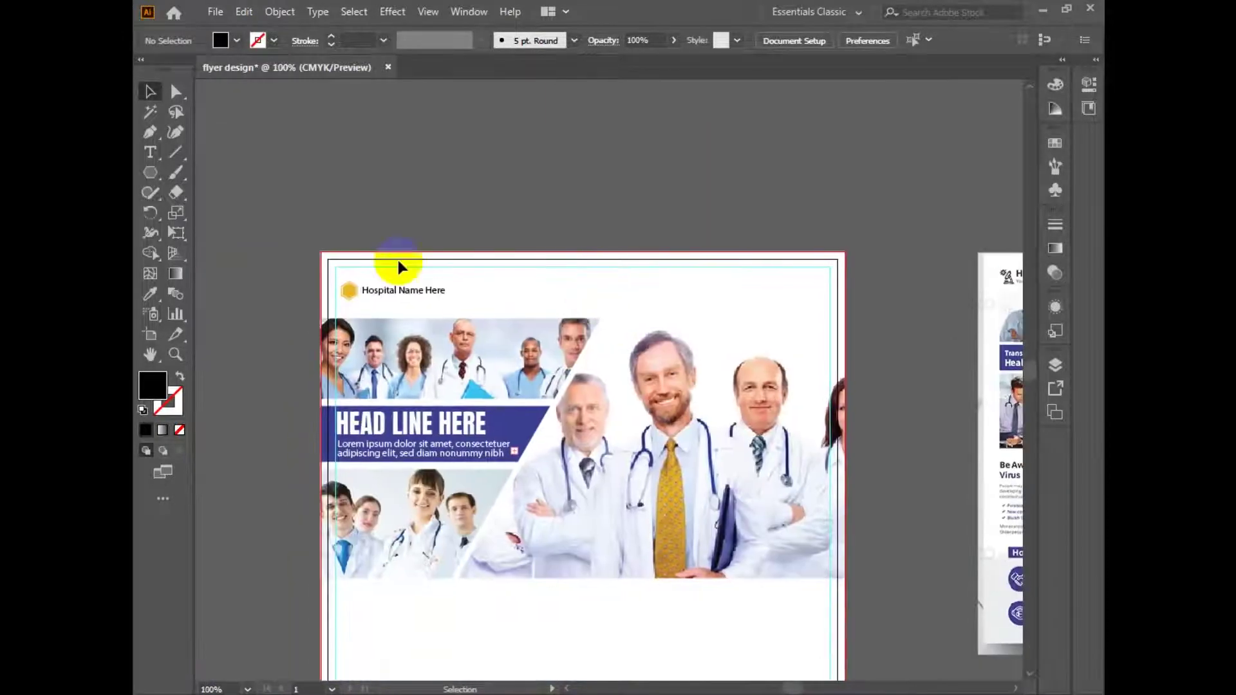
left_click(152, 174)
left_click_drag(323, 253, 758, 304)
key("ctrl+z")
- Draw a vertical divider line with a black fill after the hospital name and copy it farther along the header
left_click_drag(150, 173, 191, 176)
left_click(190, 173)
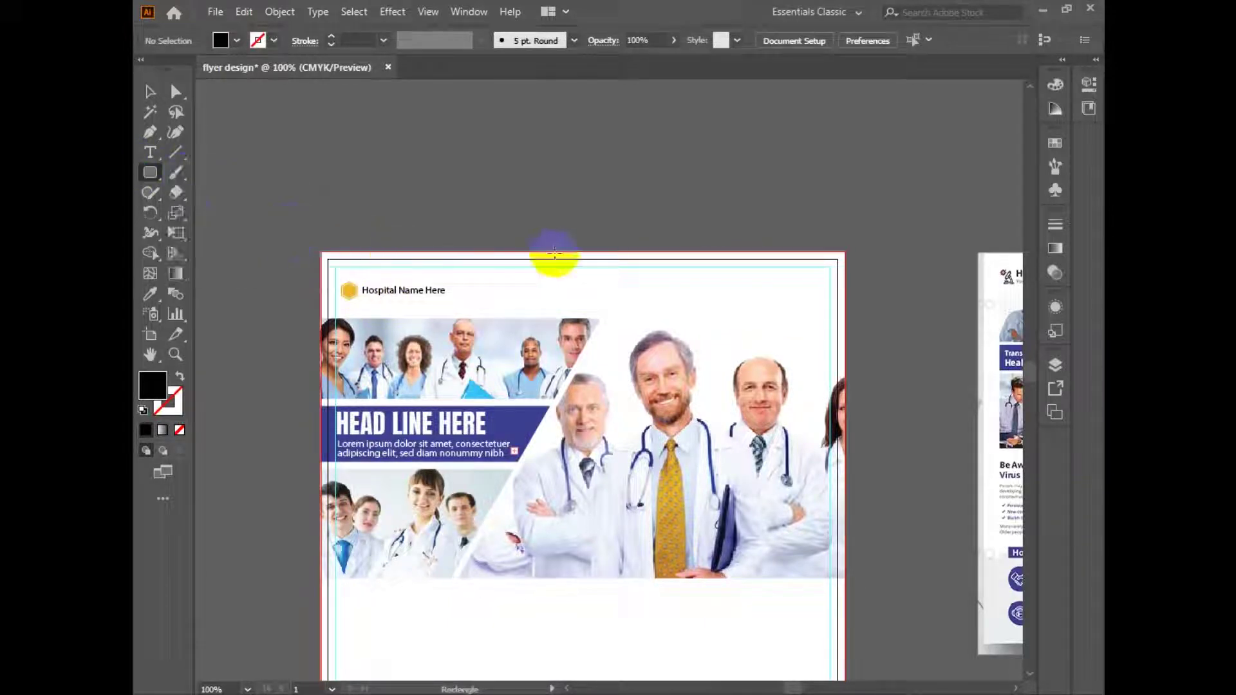
left_click_drag(512, 268, 518, 312)
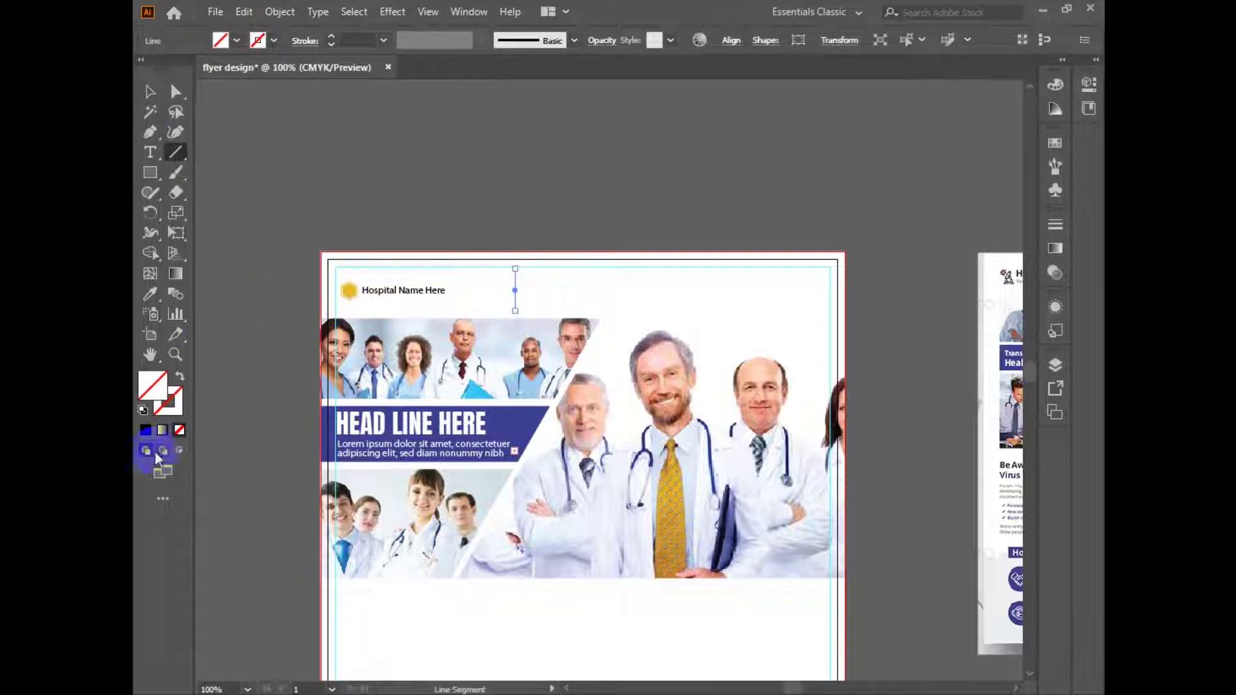
left_click(145, 429)
left_click(152, 98)
left_click_drag(513, 289, 693, 295)
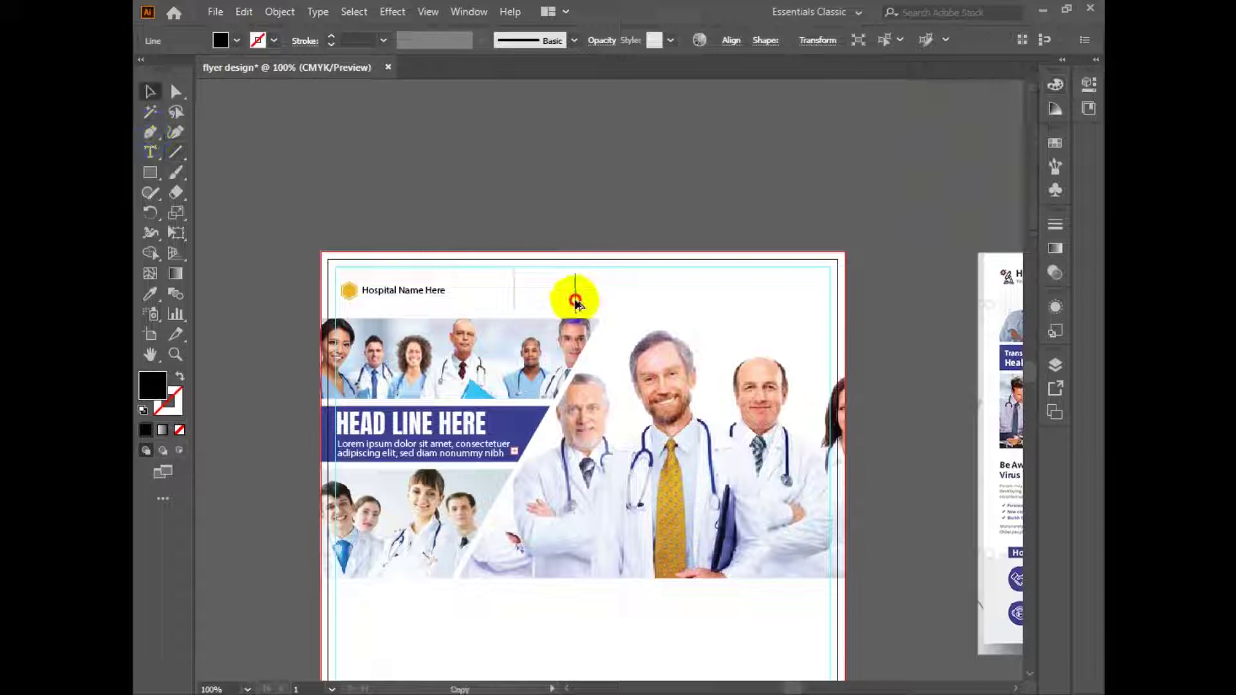
- Shorten the two header divider lines from their upper ends and group them
left_click_drag(483, 293, 734, 278)
left_click_drag(603, 269, 604, 287)
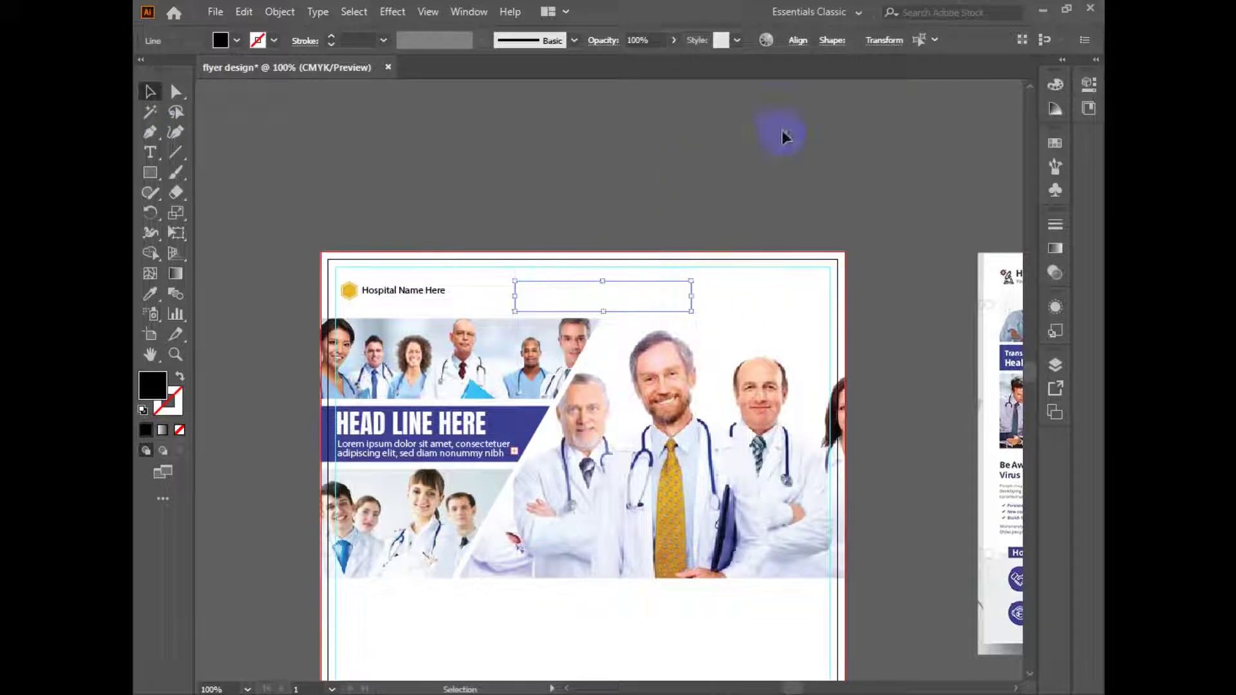
key("ctrl+g")
- Align the divider lines and the logo-and-name group to each other by their vertical centers, then deselect them
left_click(797, 40)
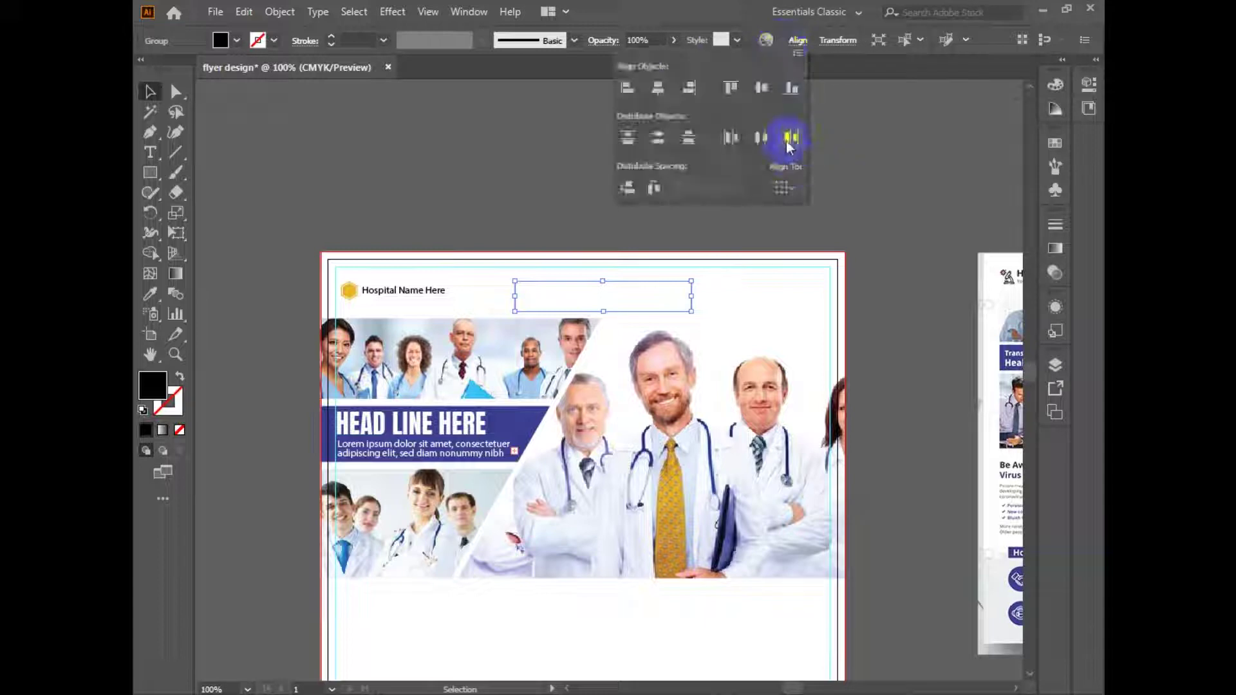
left_click(427, 295)
left_click_drag(777, 292, 399, 291)
left_click(771, 40)
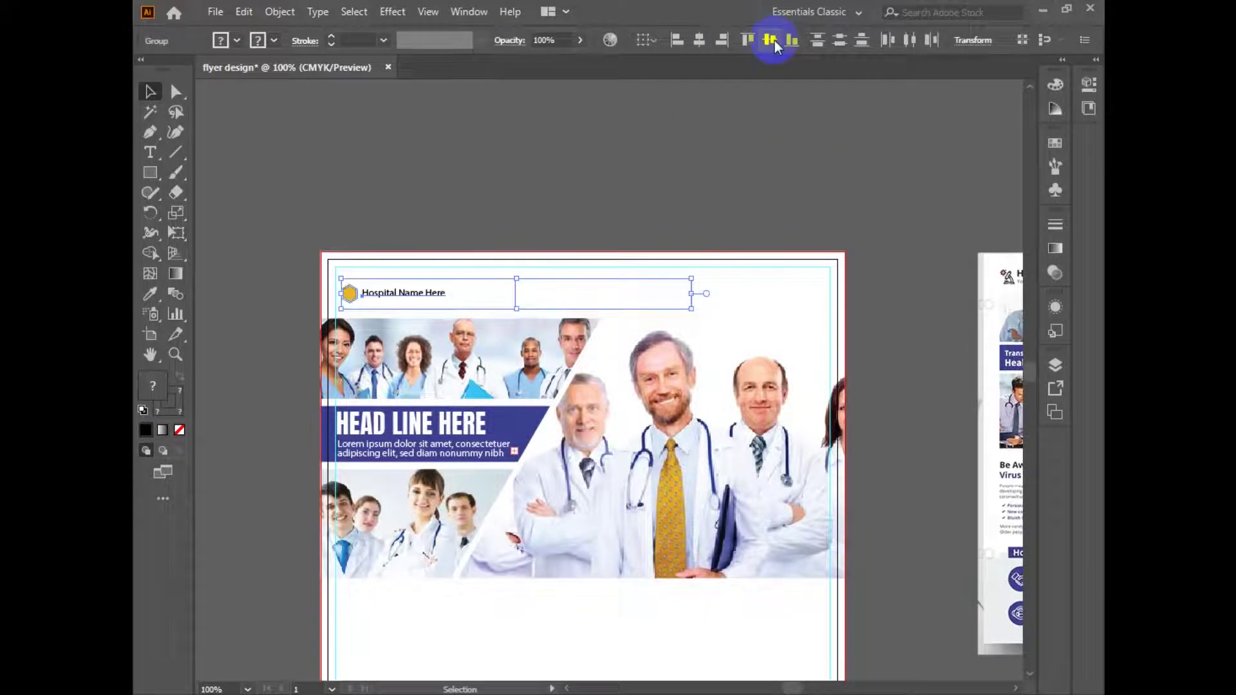
left_click(660, 167)
- Enlarge the logo-and-name group to nearly reach the first divider, nudge it up slightly, and deselect it
left_click(433, 294)
left_click_drag(446, 302, 502, 314)
key("Up")
key("Up")
key("Up")
key("Up")
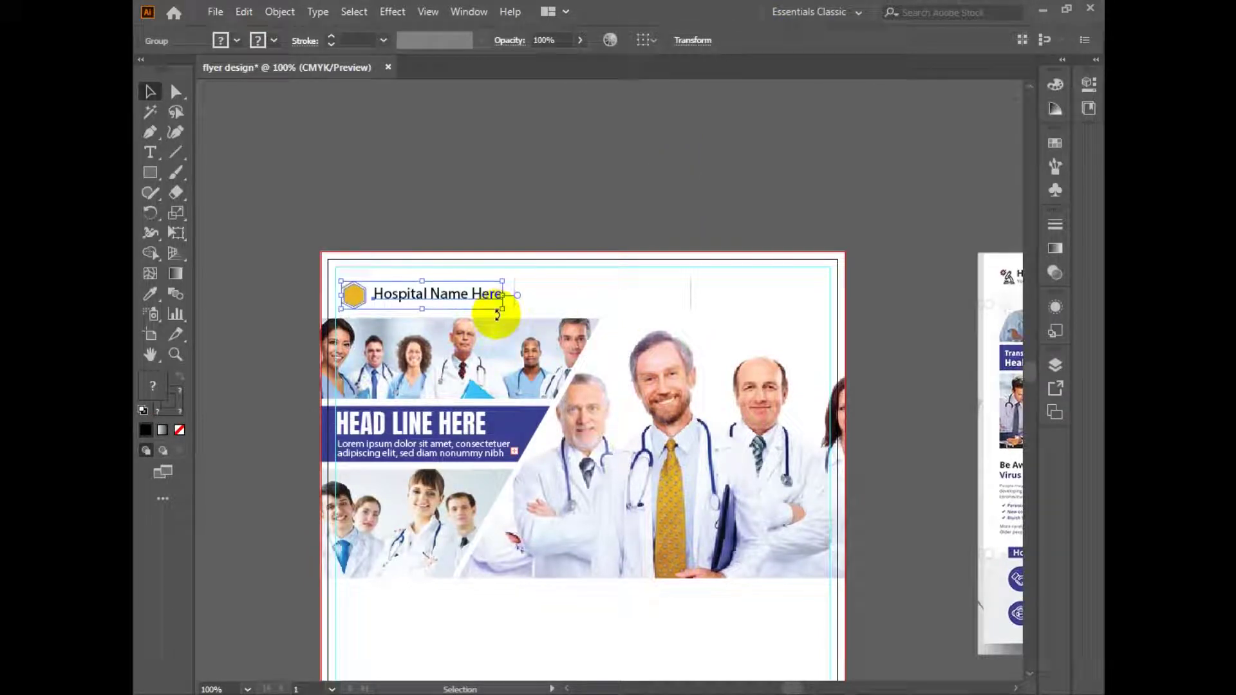
left_click(582, 183)
- Add the point text "Emergancy Call" above the reference flyer, modelled on its header's emergency line
scroll(588, 243, "right", 5)
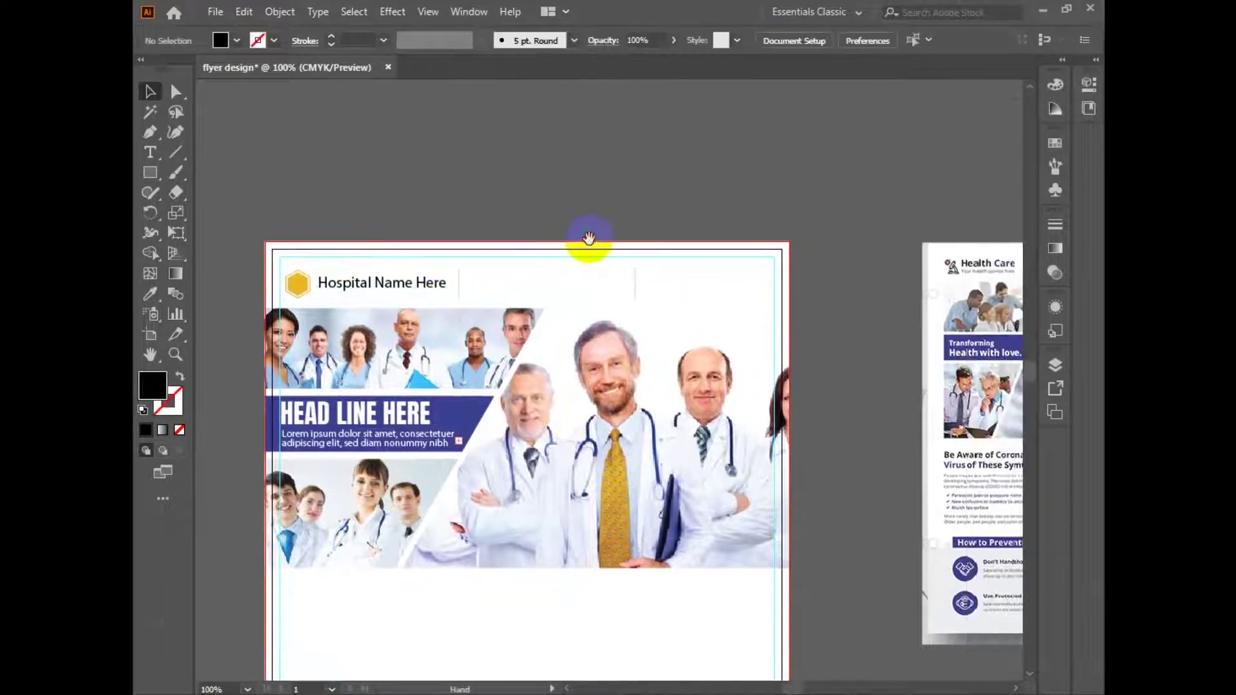
left_click_drag(483, 357, 524, 365)
key("t")
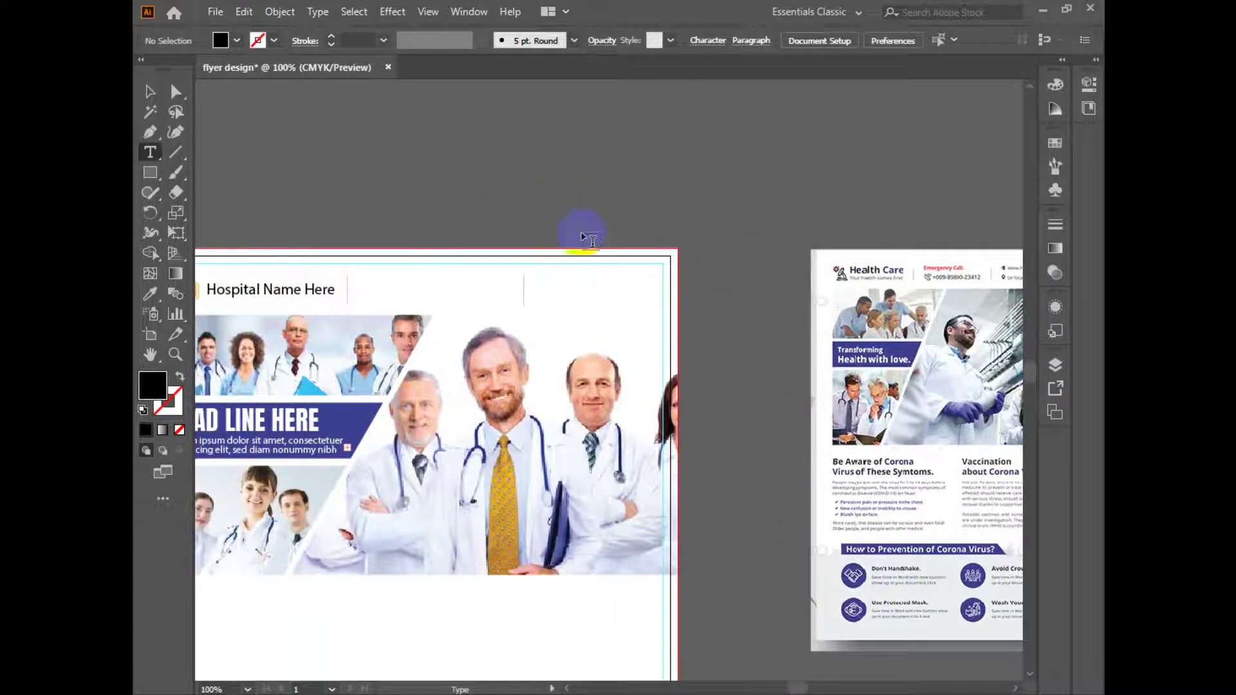
left_click(858, 301, "ctrl")
left_click(858, 301, "ctrl")
left_click_drag(508, 392, 811, 331)
left_click(646, 348, "ctrl+alt")
left_click(646, 347, "ctrl+alt")
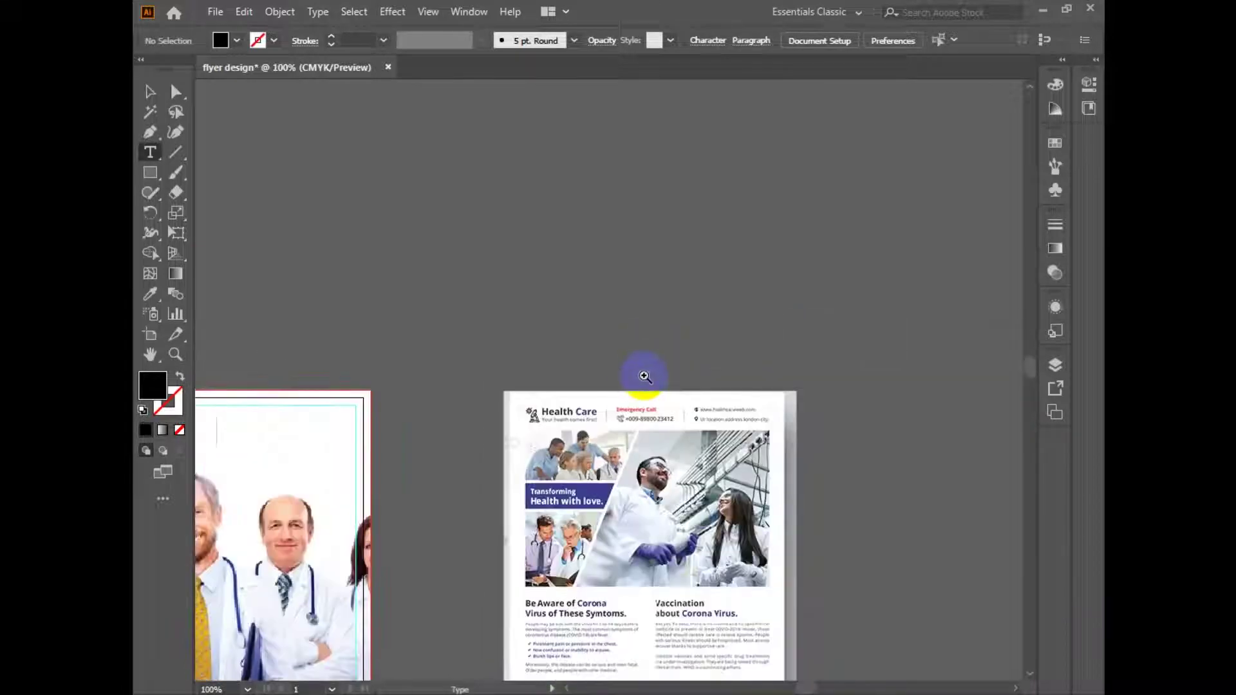
left_click(651, 372, "ctrl")
left_click(534, 386, "ctrl")
left_click(498, 303)
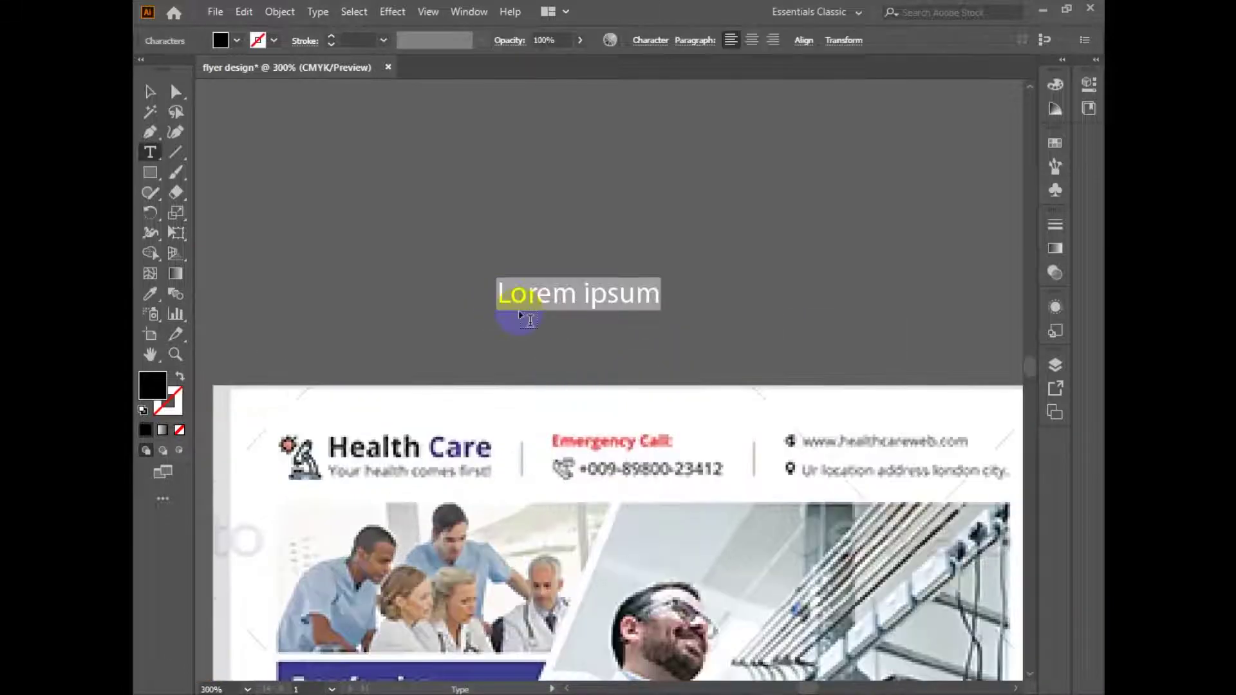
type("Ema")
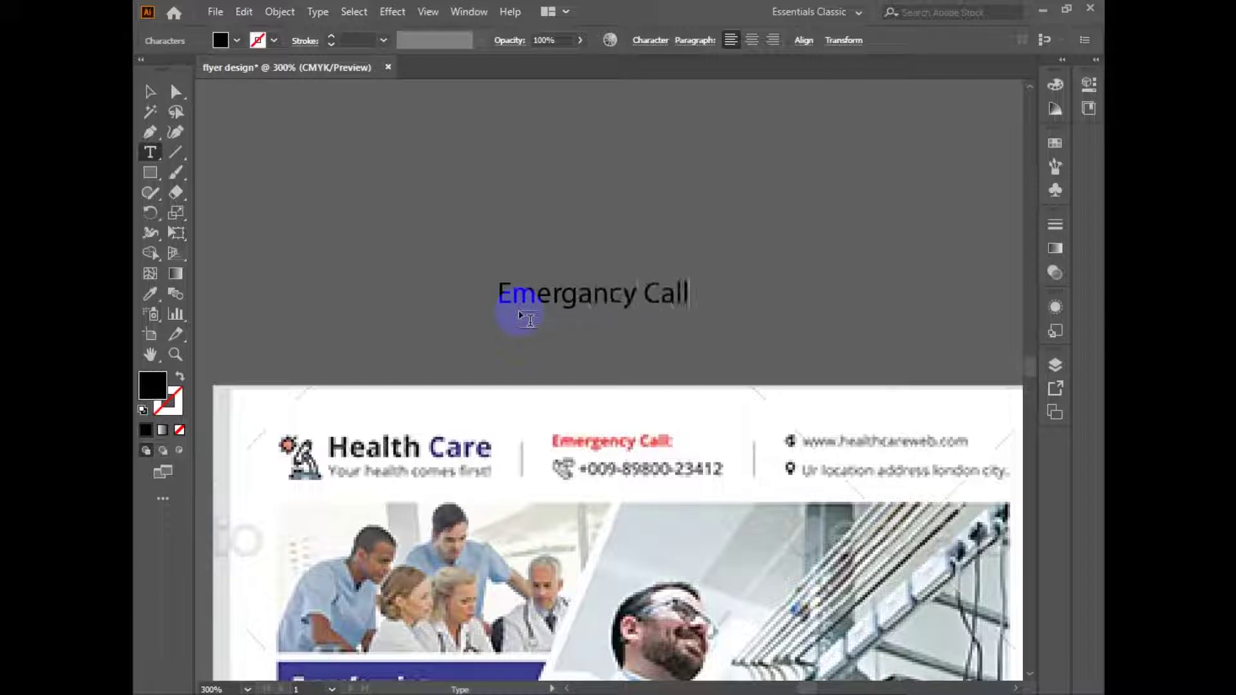
key("Escape")
- Move the "Emergancy Call" text into the flyer's header between the two dividers and enlarge it slightly
left_click(517, 314, "ctrl+alt")
left_click(517, 313, "ctrl+alt")
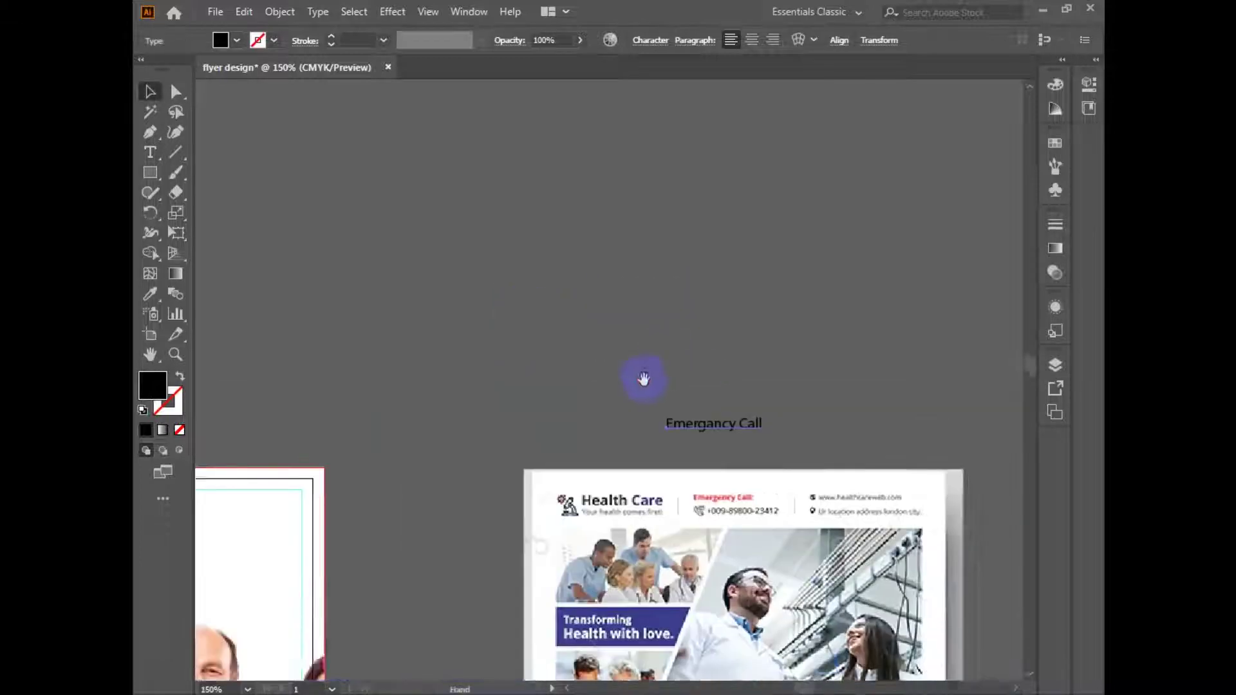
left_click_drag(695, 373, 868, 226)
left_click_drag(867, 279, 354, 367)
left_click_drag(337, 370, 440, 358)
left_click(440, 358, "ctrl+alt")
left_click_drag(513, 382, 467, 326)
left_click_drag(618, 303, 513, 245)
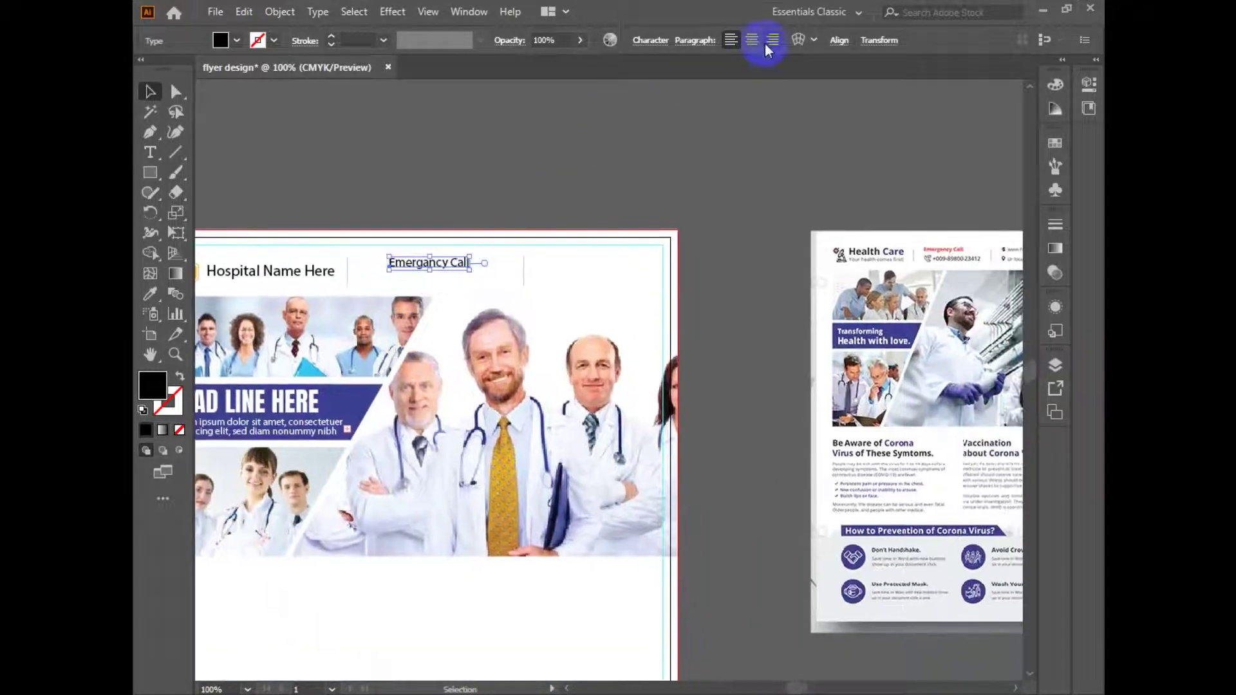
left_click_drag(464, 280, 565, 246)
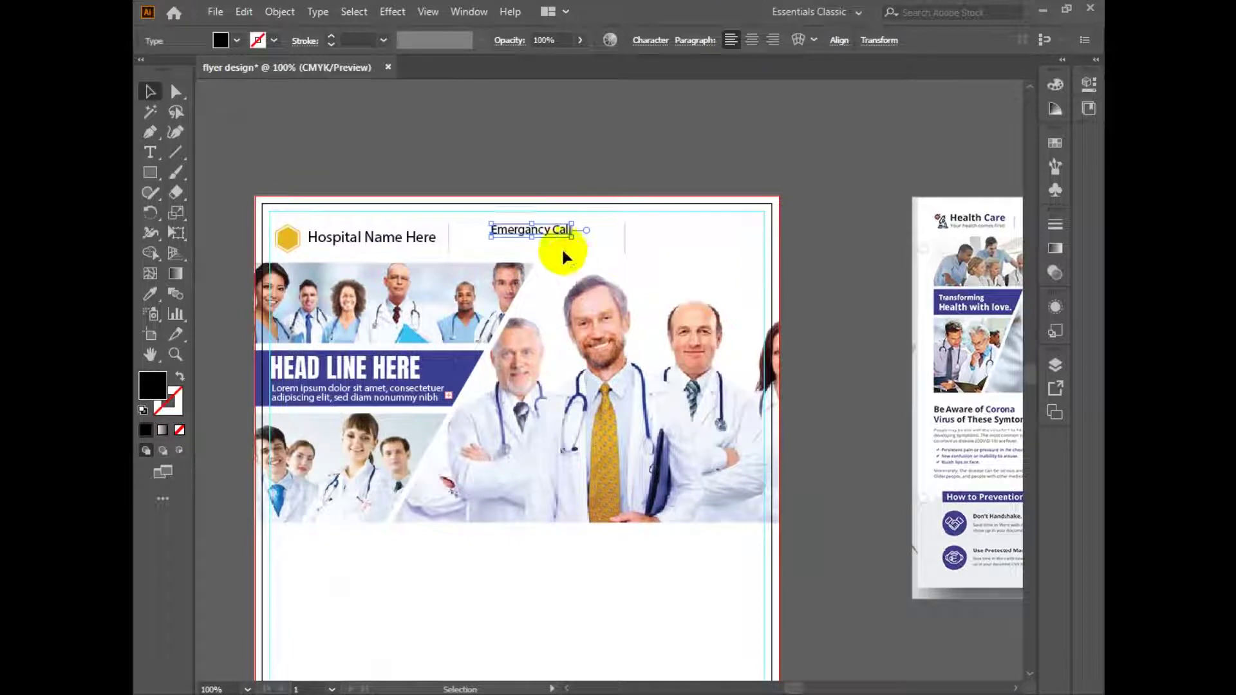
- Recolour the "Emergancy Call" header text red (ff0000) and nudge it down slightly
key("t")
triple_click(539, 231)
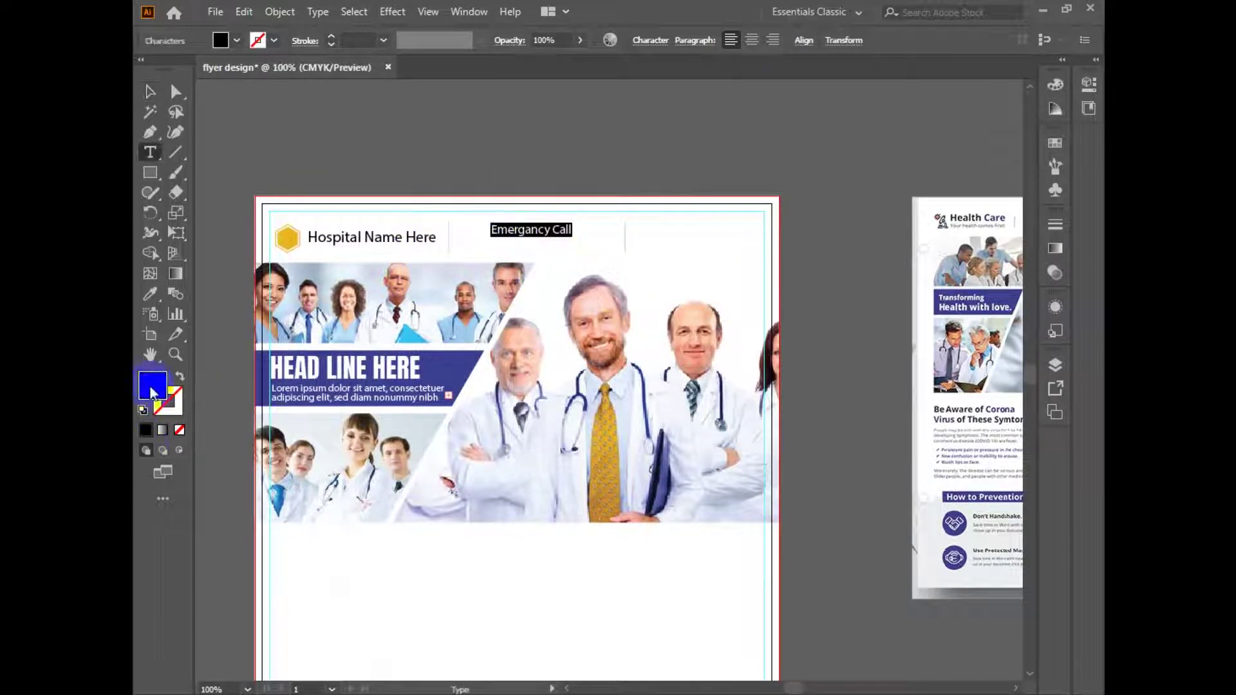
double_click(152, 392)
left_click_drag(518, 341, 565, 118)
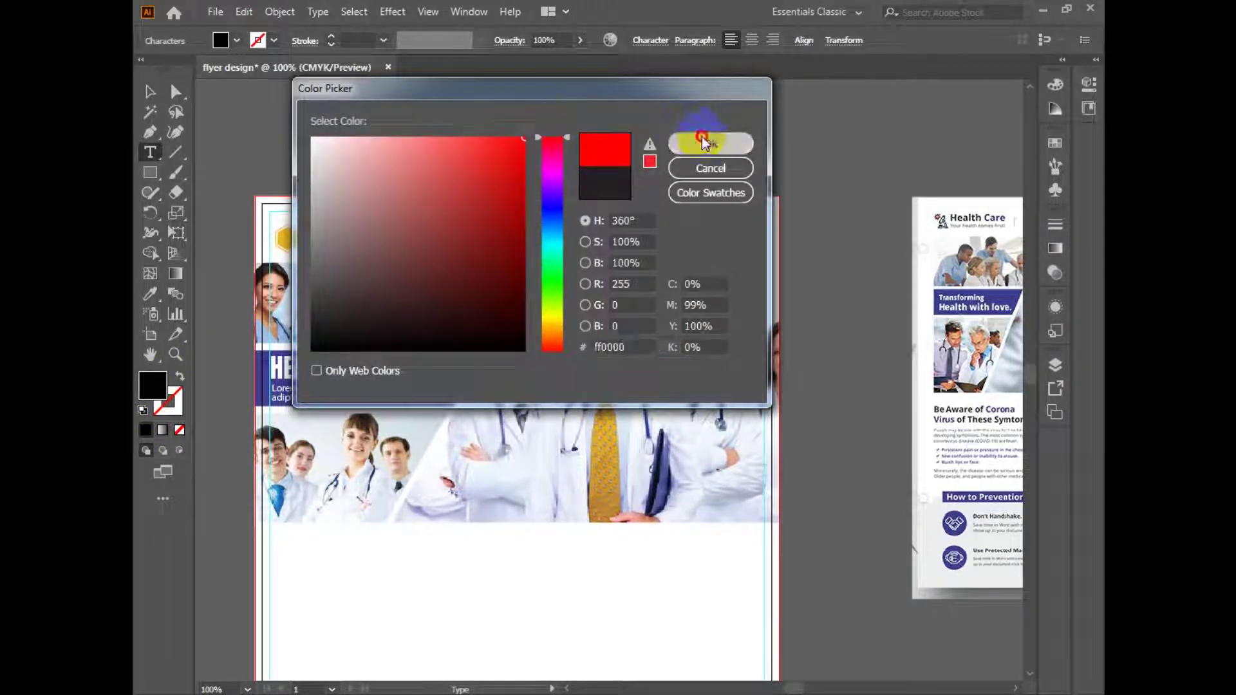
left_click(701, 136)
left_click(150, 92)
left_click(588, 107)
left_click_drag(552, 232, 551, 237)
- Add the emergency phone number as a small black text line directly beneath "Emergancy Call"
key("t")
left_click(491, 248)
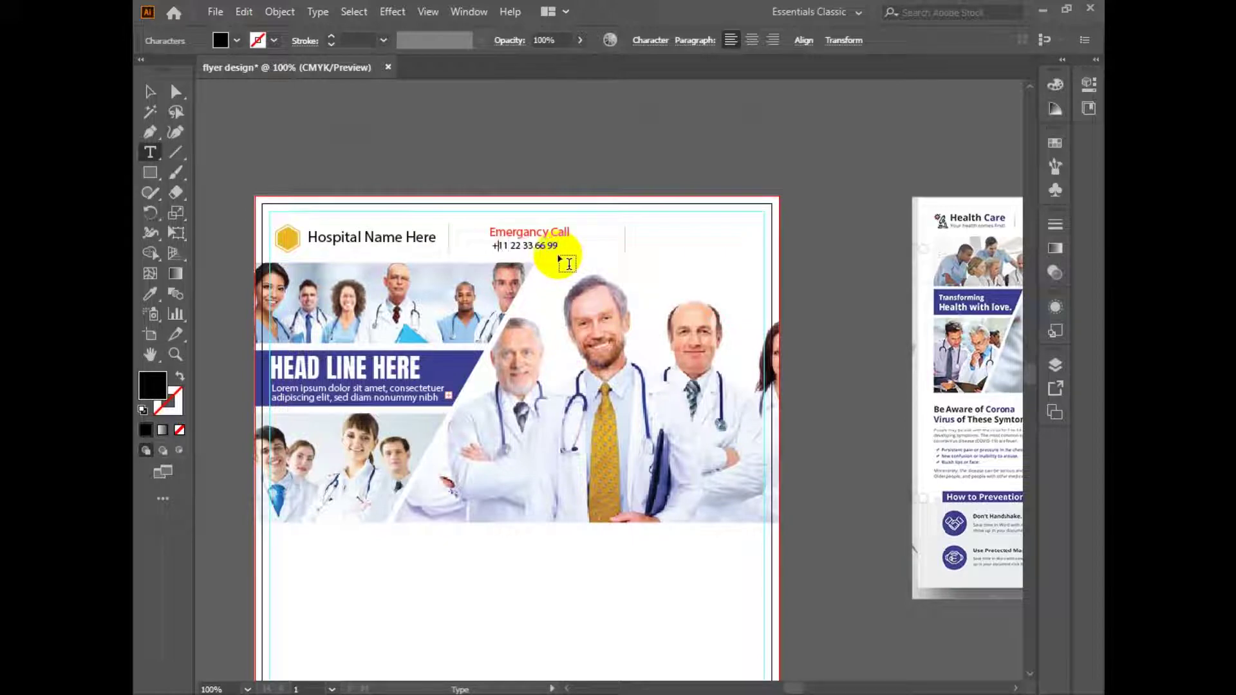
key("Escape")
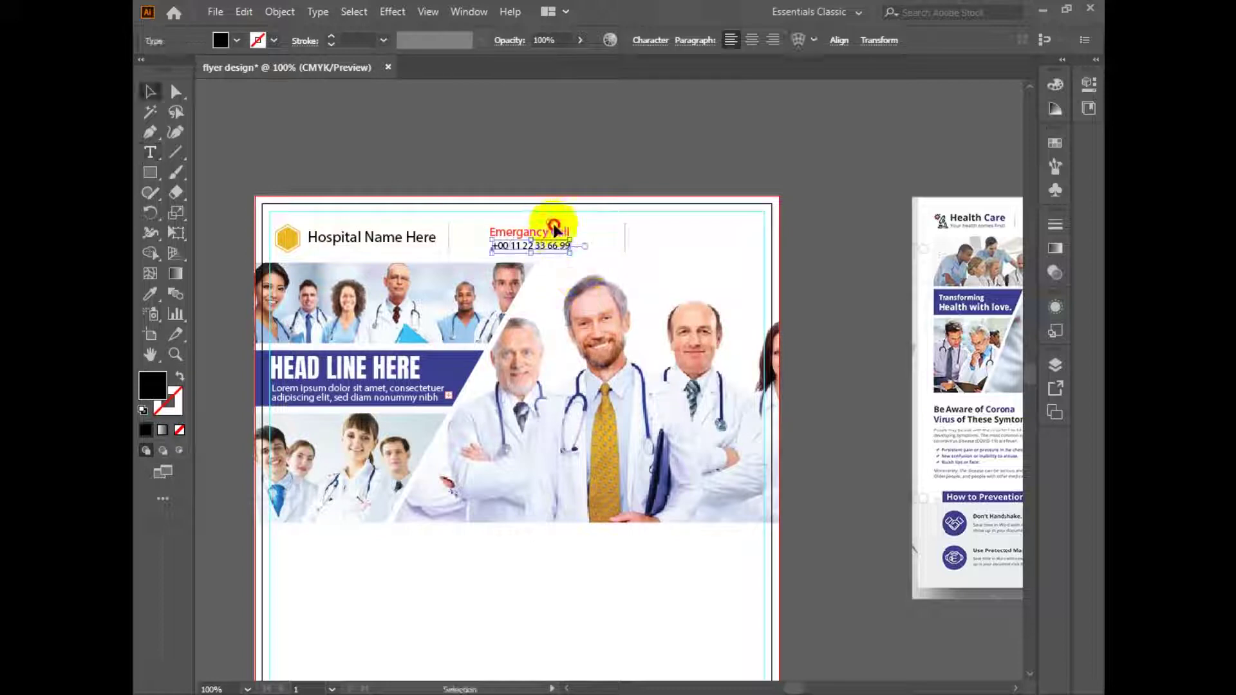
left_click(562, 235)
left_click(584, 243)
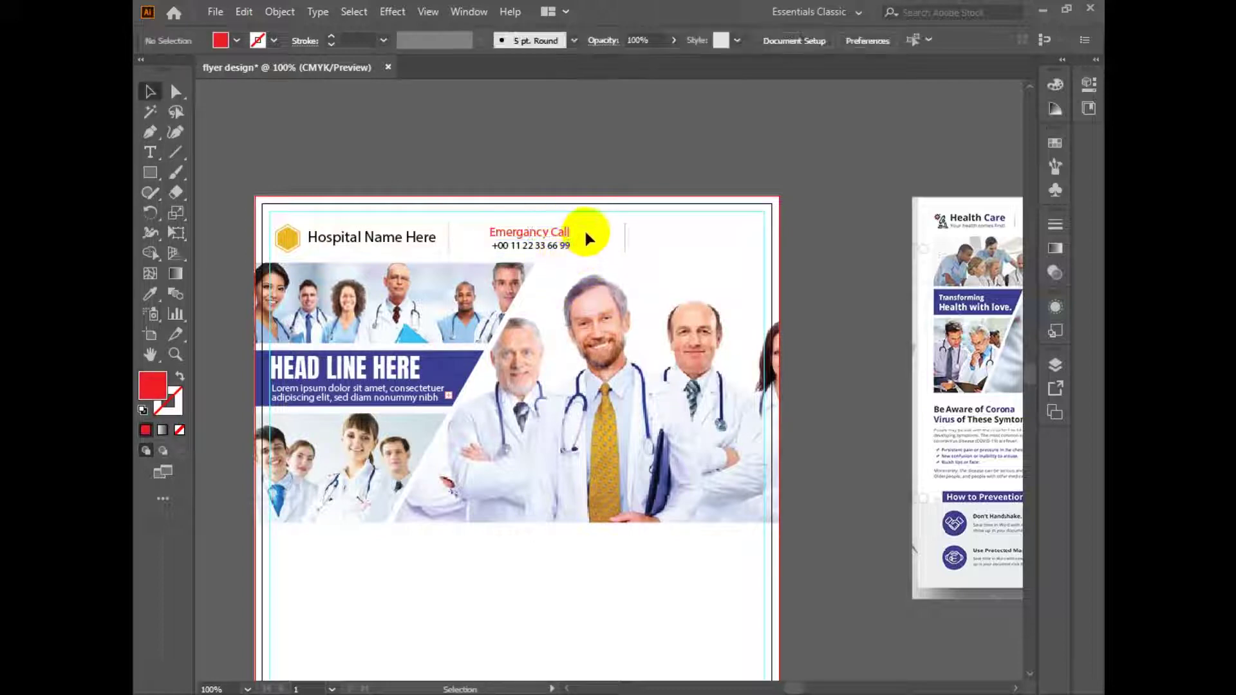
- Align the "Emergancy Call" text and the phone number by their horizontal centers, then deselect them
left_click(552, 254)
left_click(805, 42)
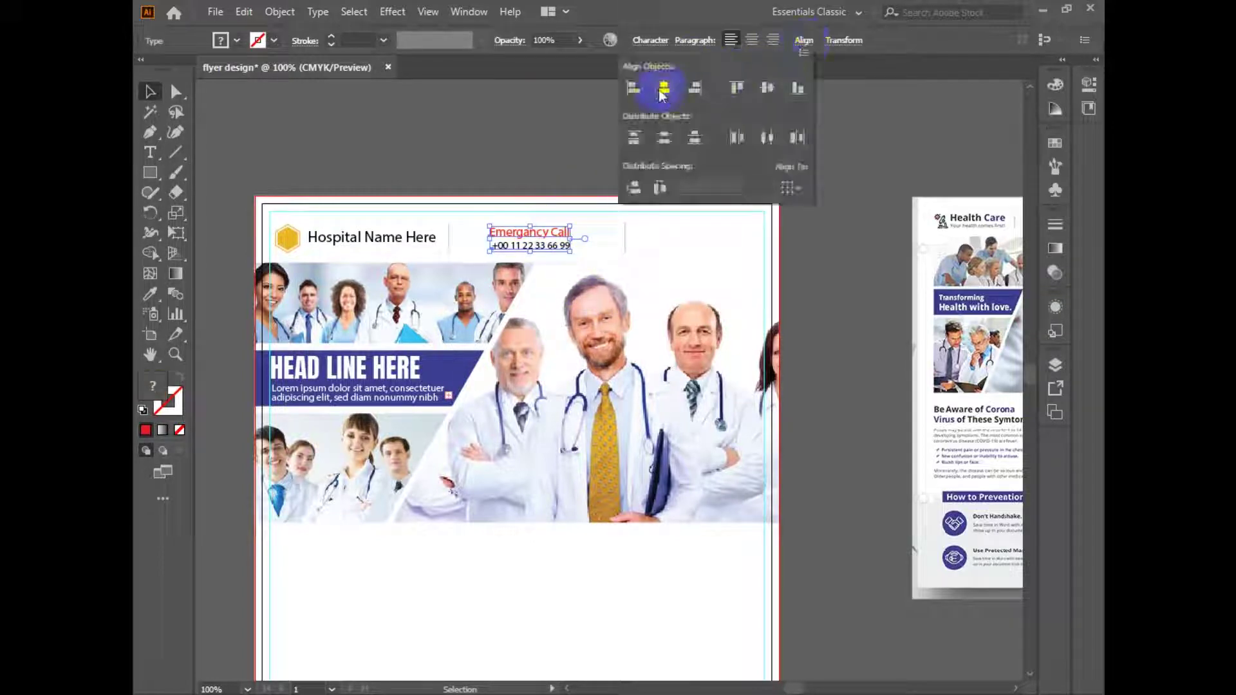
left_click(659, 90)
left_click(577, 145)
left_click_drag(652, 187, 645, 166)
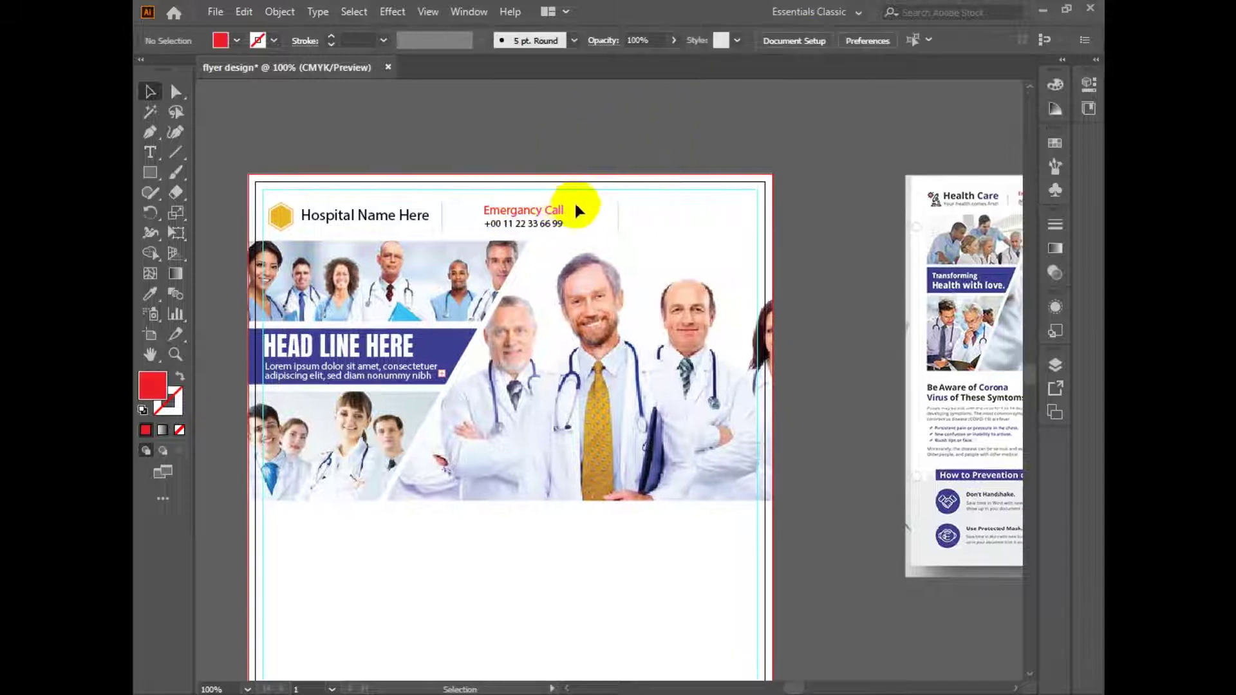
- Group the emergency call text with its phone number, nudge the group up, and place a copy beyond the second divider
left_click(544, 227)
key("ctrl+g")
key("Up")
key("Up")
left_click_drag(574, 255, 551, 224)
double_click(540, 214)
double_click(540, 214)
key("ctrl+a")
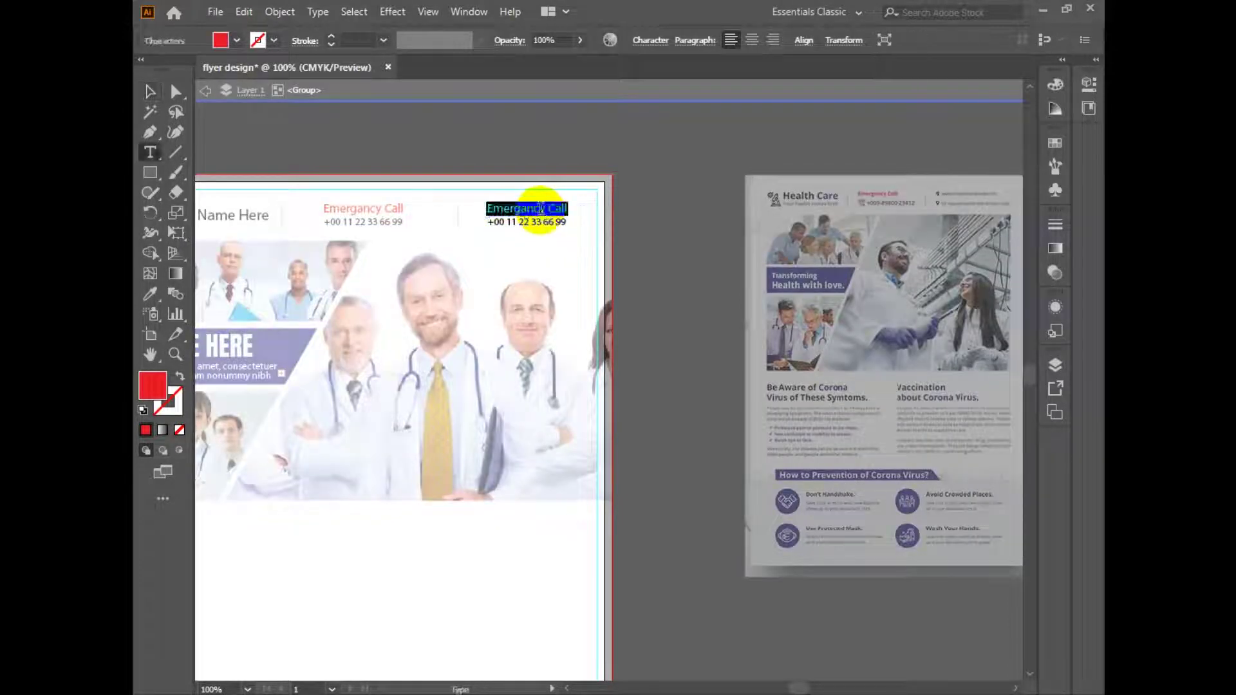
type("www.website.com")
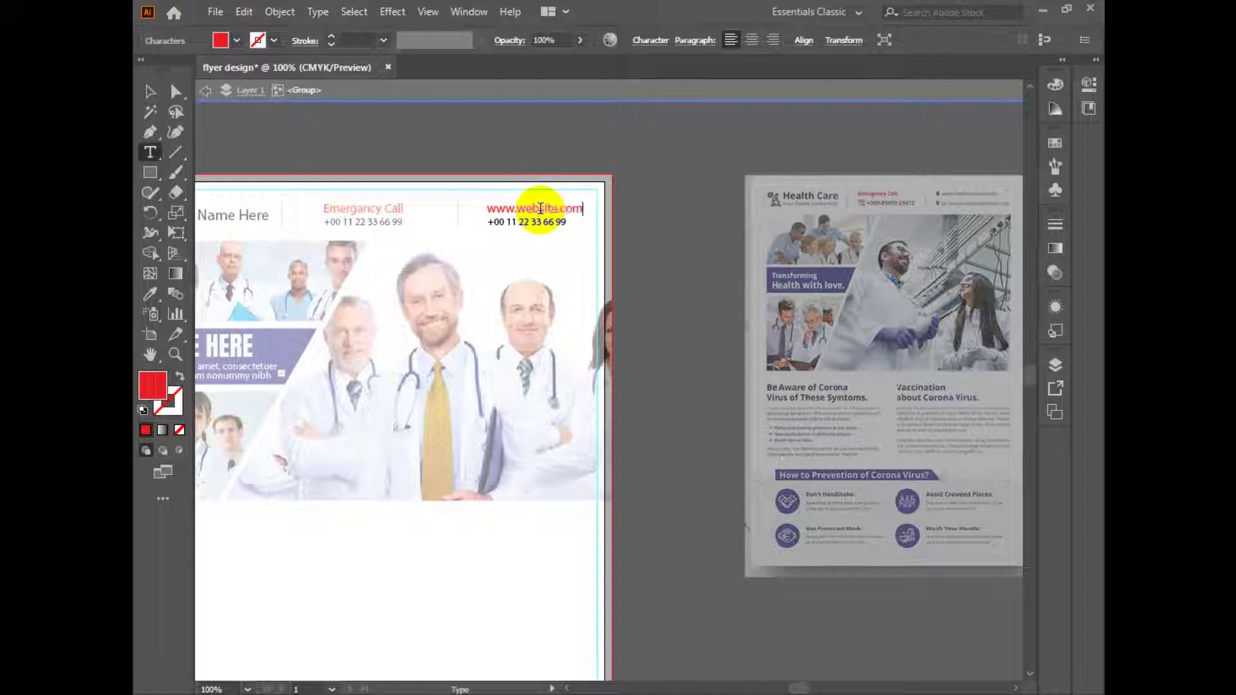
triple_click(516, 220)
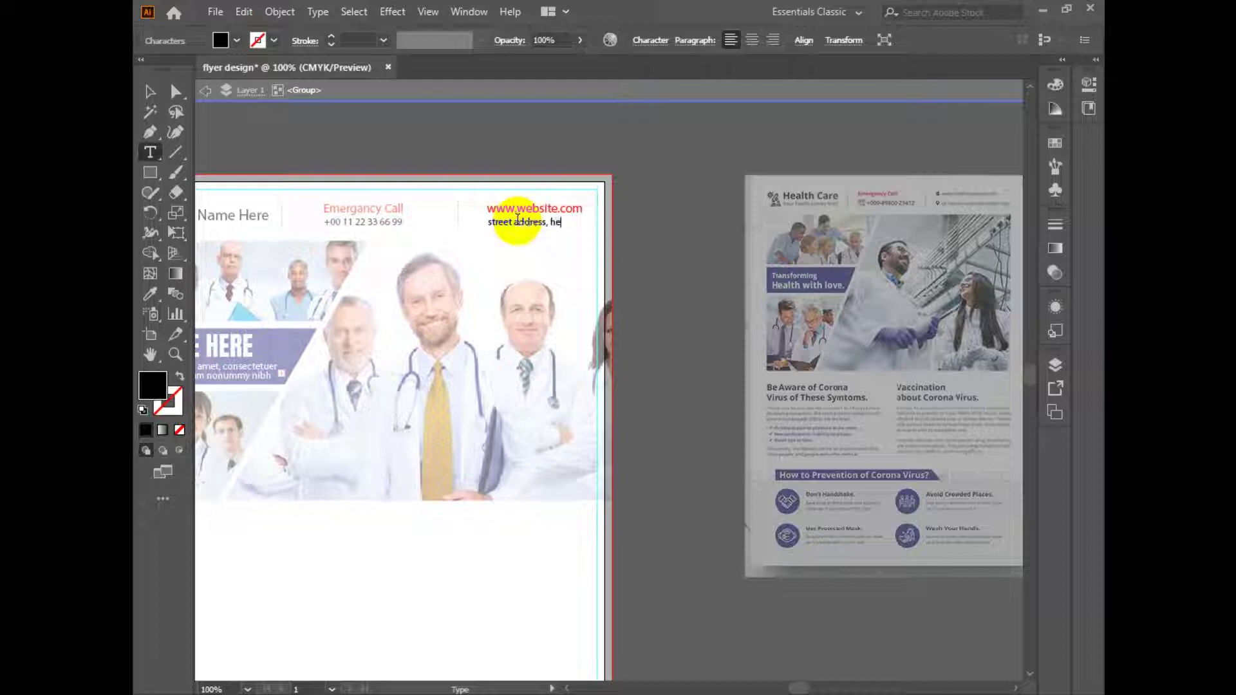
key("Escape")
key("Escape")
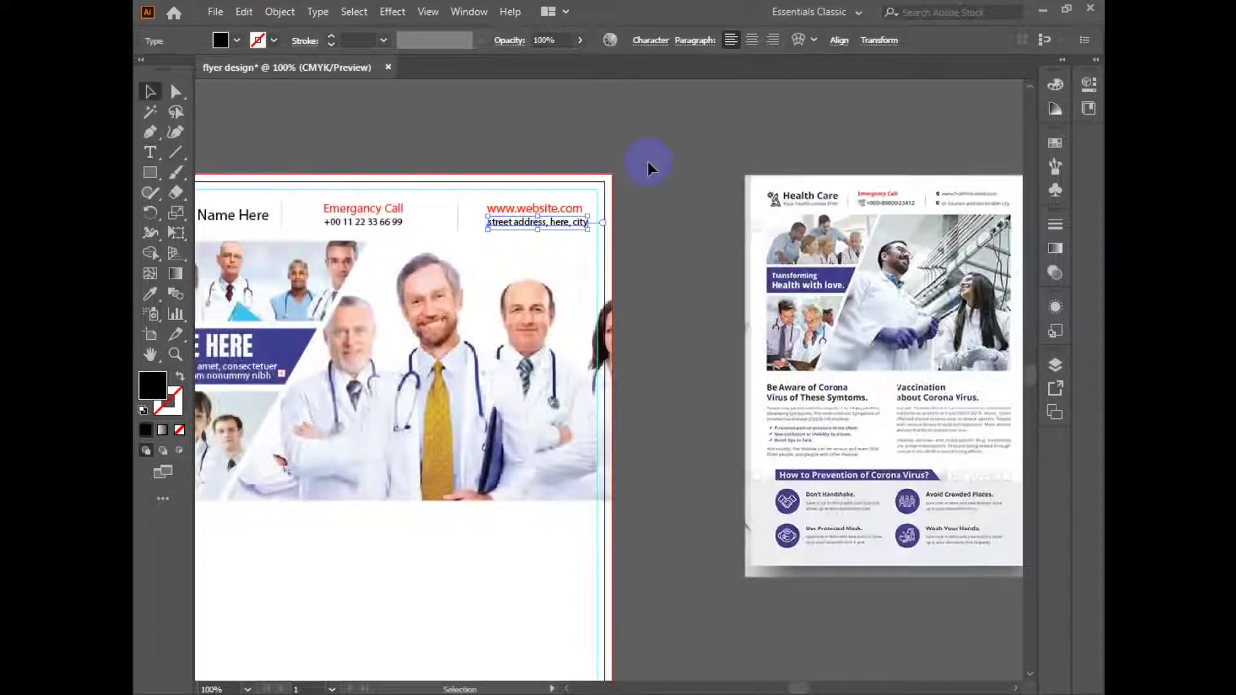
left_click(647, 161)
- Add the two-line text "Be Aware of Corona Virus of These Symtoms." below the photo band, modelled on the reference flyer
left_click_drag(657, 188, 810, 155)
scroll(736, 325, "down", 1)
scroll(721, 354, "down", 3)
left_click_drag(513, 401, 515, 344)
left_click(720, 287, "ctrl")
left_click(719, 287, "ctrl")
left_click_drag(647, 397, 725, 333)
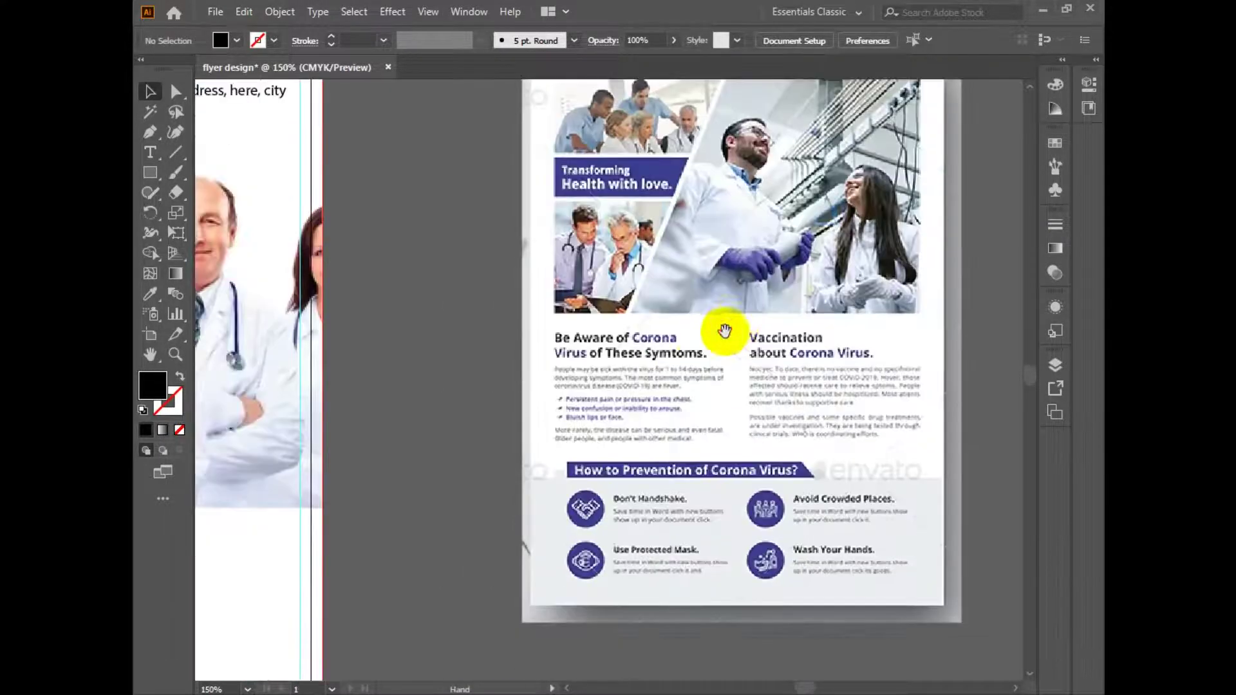
left_click_drag(491, 433, 627, 392)
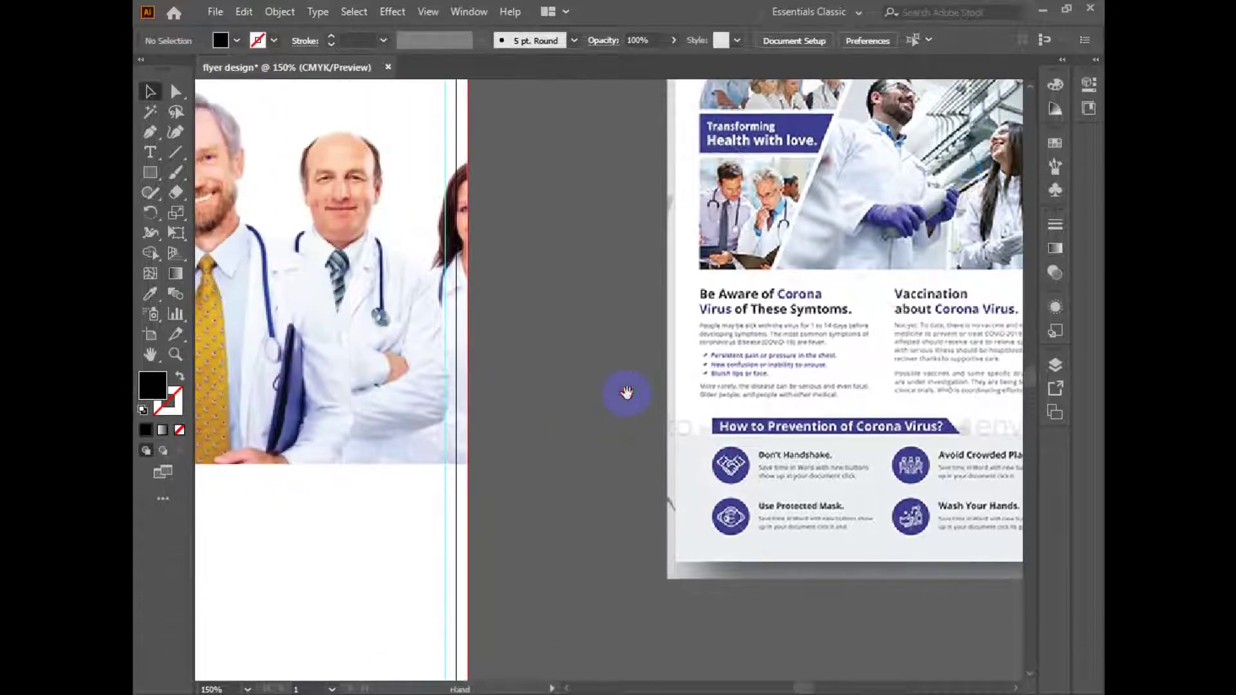
left_click_drag(579, 426, 624, 414)
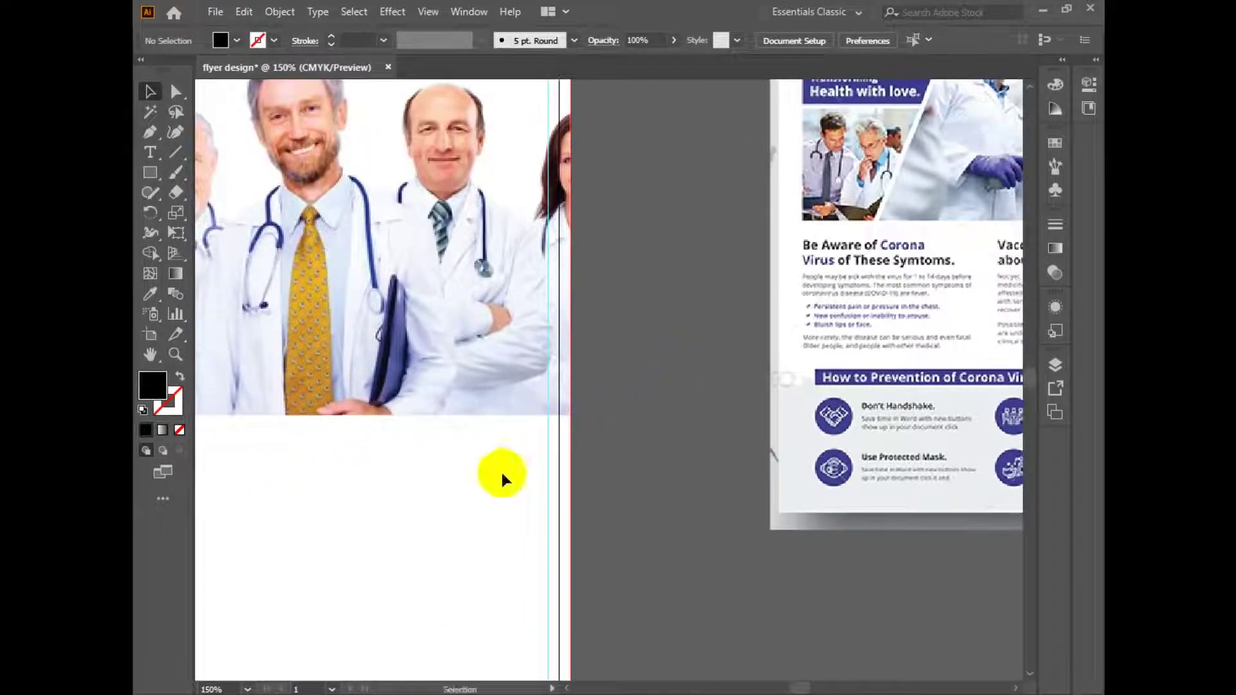
key("t")
left_click(281, 499)
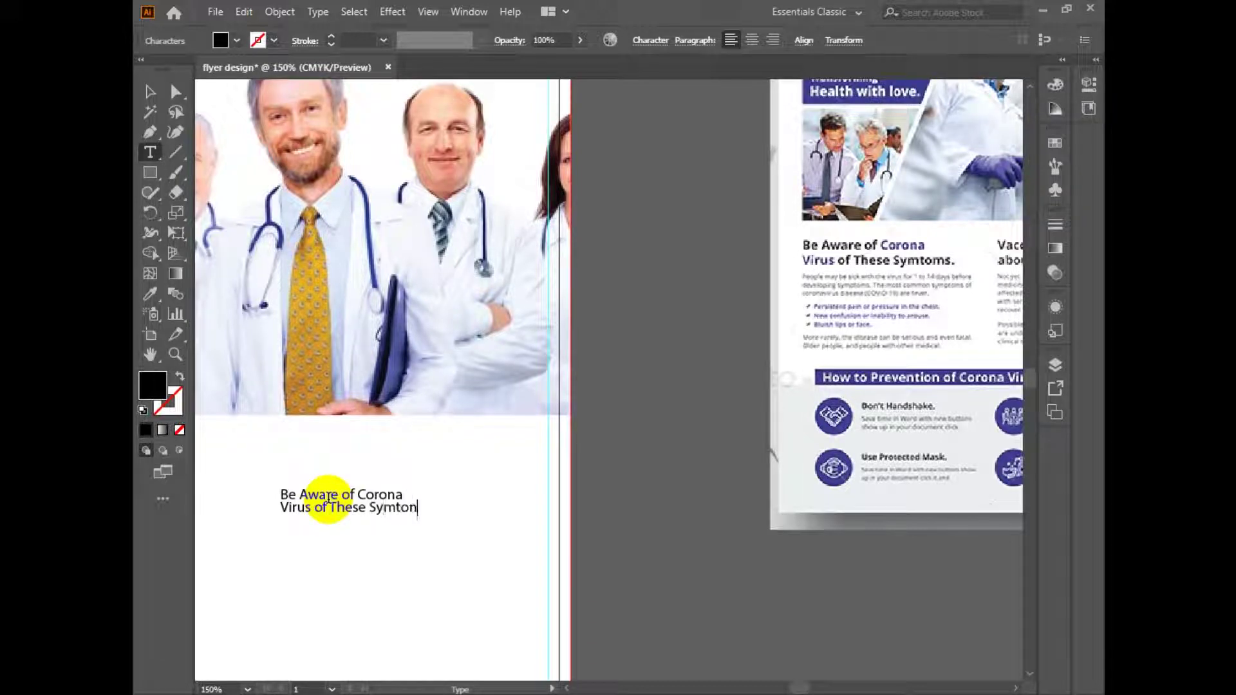
key("Escape")
- Enlarge the "Be Aware of Corona" heading and position it near the flyer's left margin, just below the photo band
key("ctrl+minus")
key("ctrl+minus")
left_click_drag(730, 368, 607, 387)
left_click(567, 371, "ctrl")
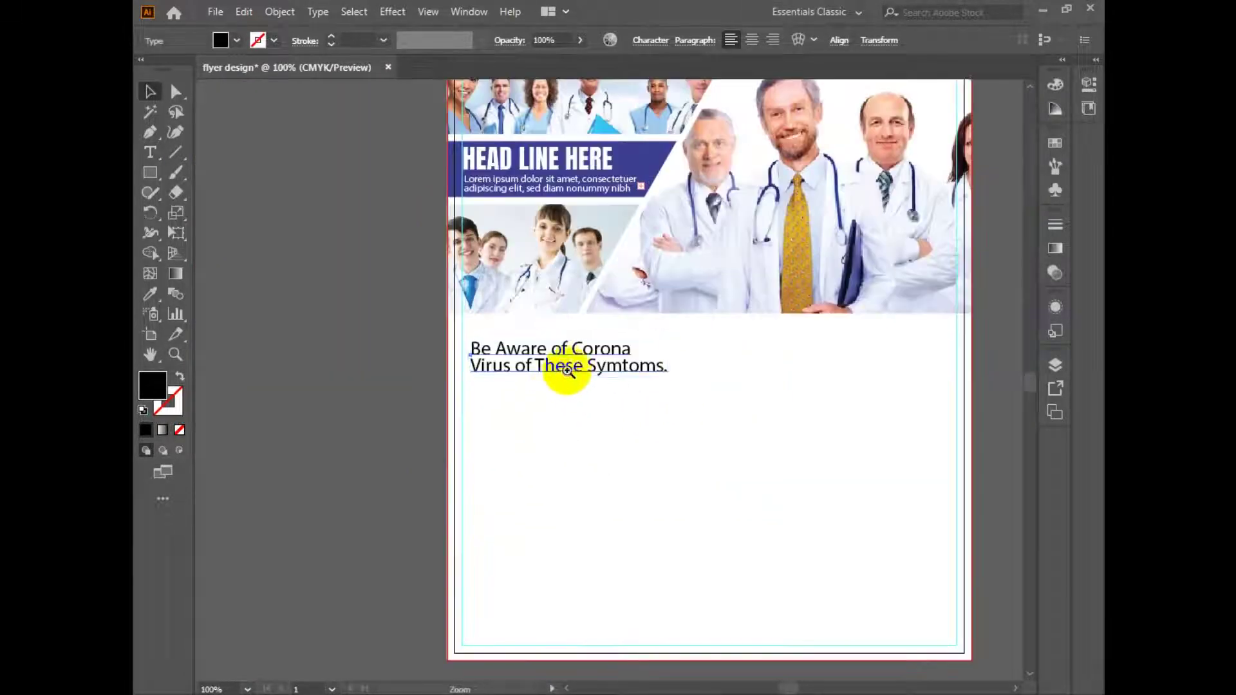
double_click(514, 372)
key("Escape")
- Recolour the words "Corona Virus" in the heading with a purple-blue sampled from the flyer artwork
left_click_drag(616, 382, 456, 409)
double_click(317, 406)
double_click(307, 405)
left_click(401, 380, "shift")
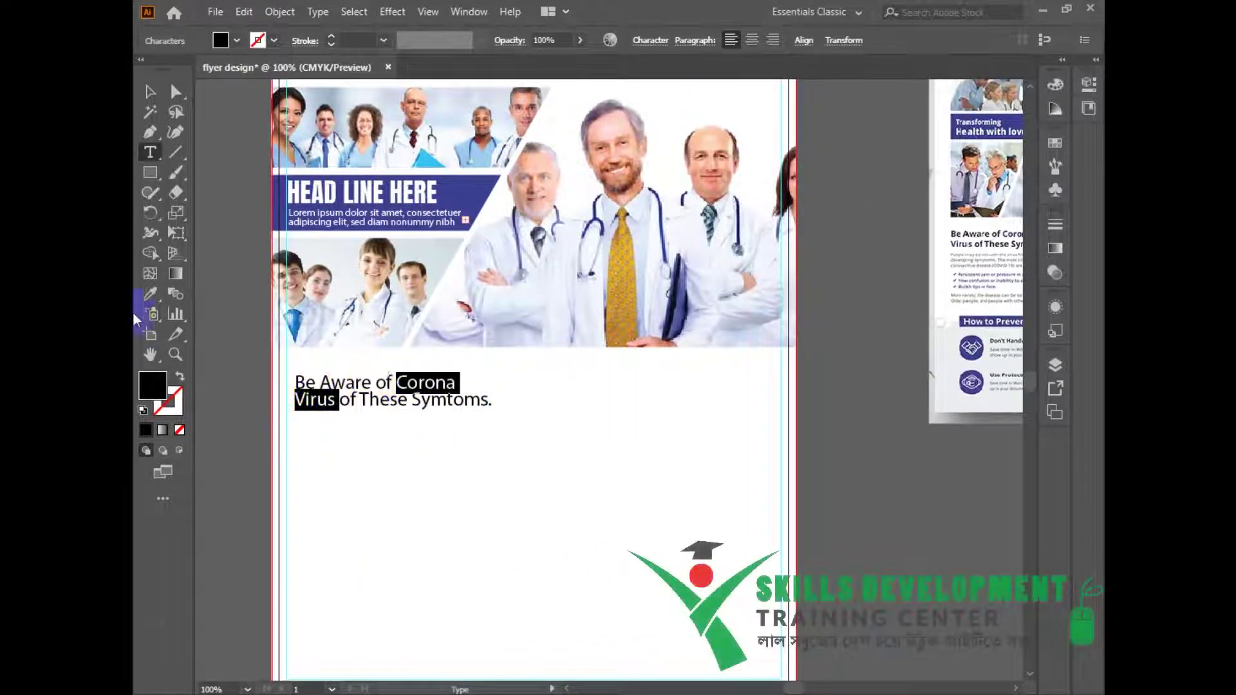
left_click(682, 293)
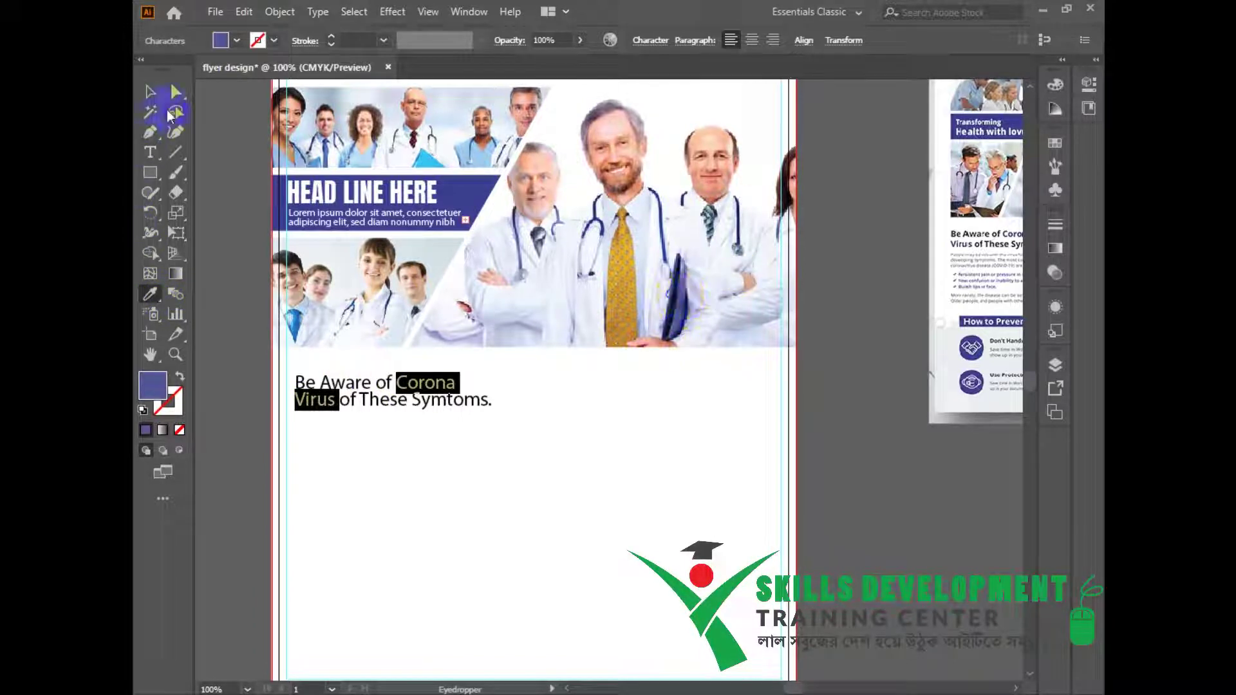
left_click(152, 92)
left_click(456, 407)
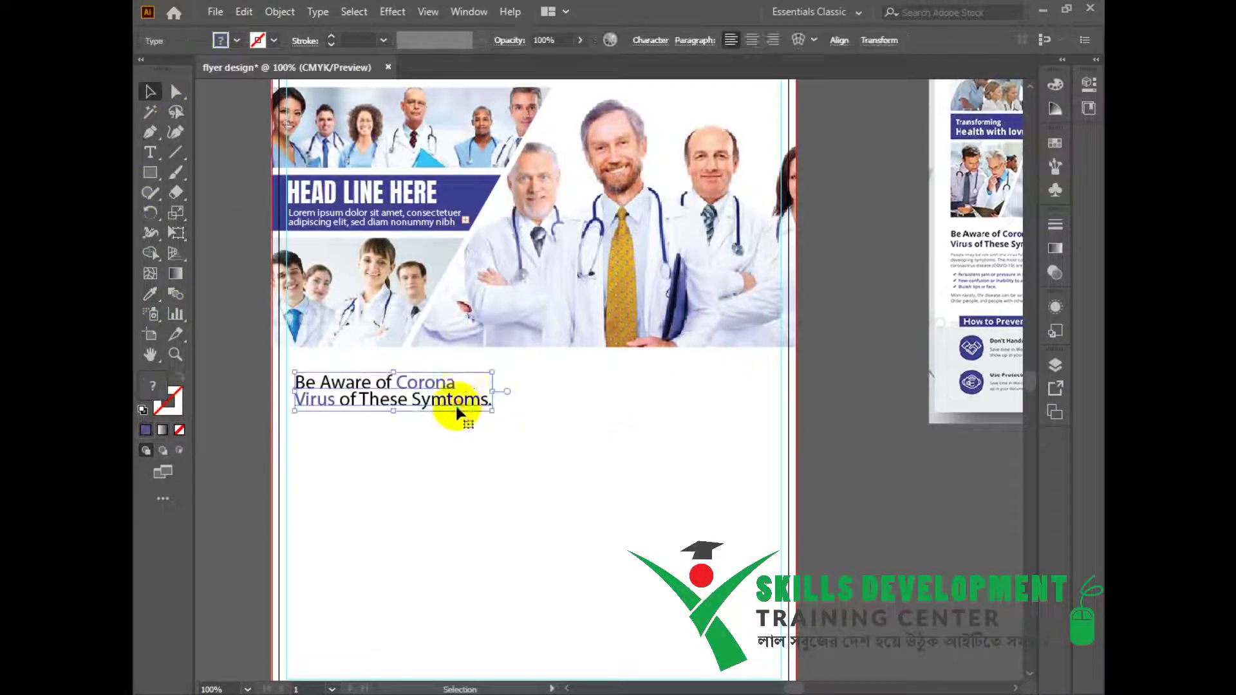
- Set the "Be Aware of Corona Virus" heading in Anton Regular with 25 pt leading, then deselect it
key("ctrl+t")
left_click(949, 150)
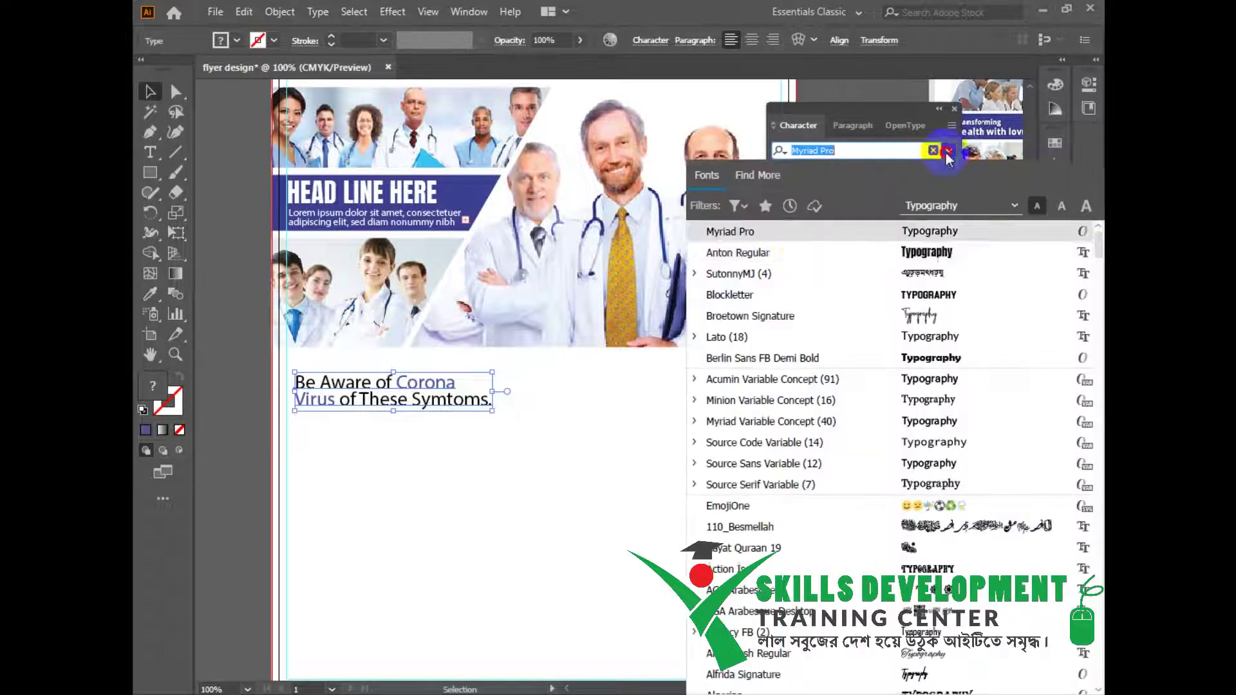
left_click(926, 251)
left_click(919, 201)
left_click(895, 197)
left_click(895, 197)
left_click(896, 197)
left_click(898, 196)
left_click(895, 197)
left_click(895, 206)
left_click(895, 205)
left_click(895, 206)
left_click(895, 205)
left_click(896, 205)
left_click(562, 437)
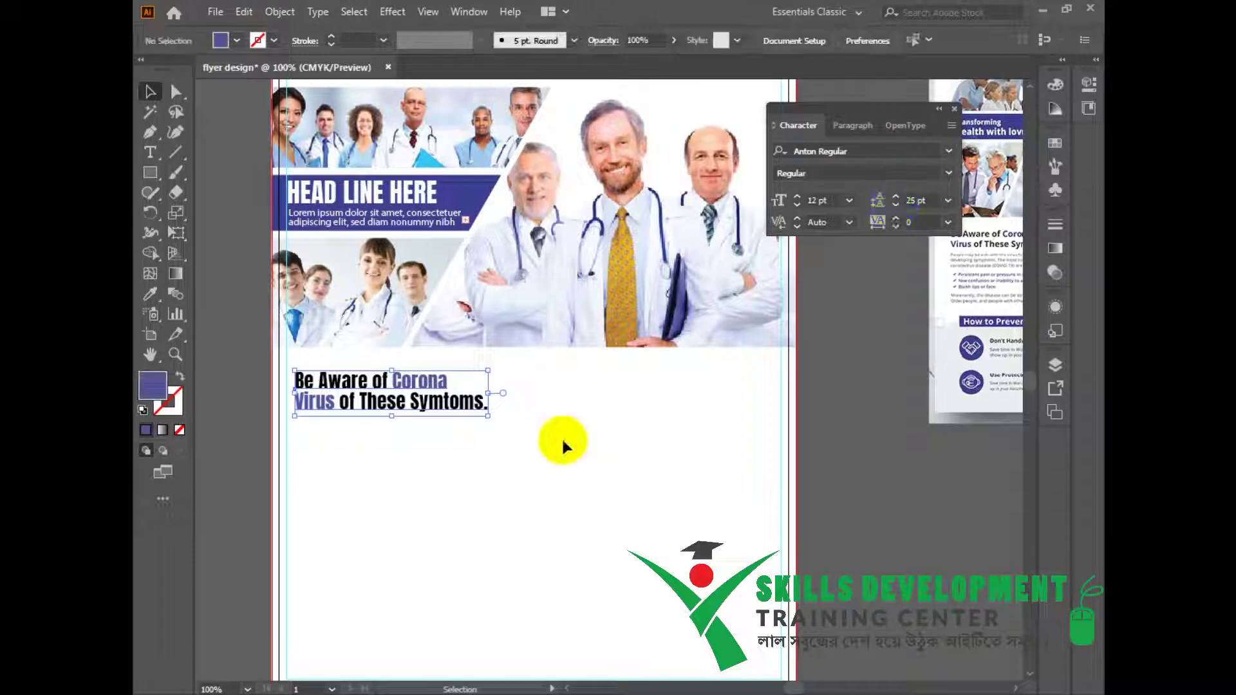
- Create a Myriad Pro area-text paragraph of lorem ipsum directly below the heading, about as wide as the heading
left_click(558, 467, "ctrl+alt")
left_click_drag(579, 433, 411, 477)
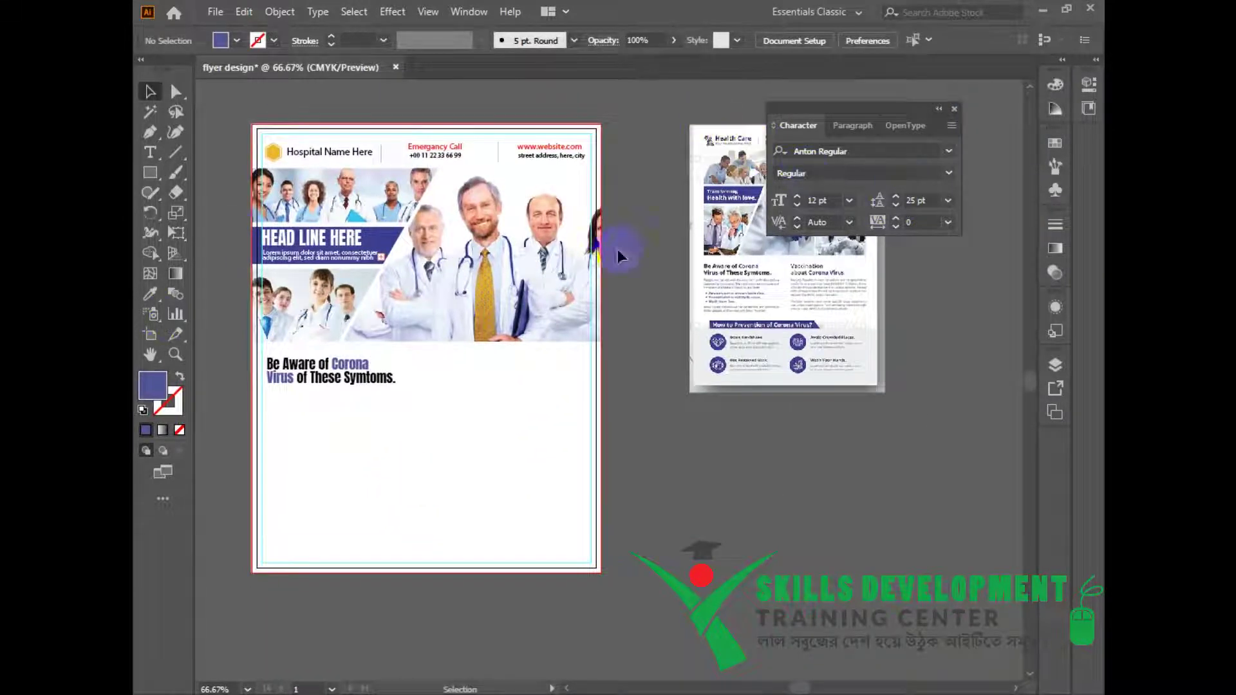
left_click(150, 154)
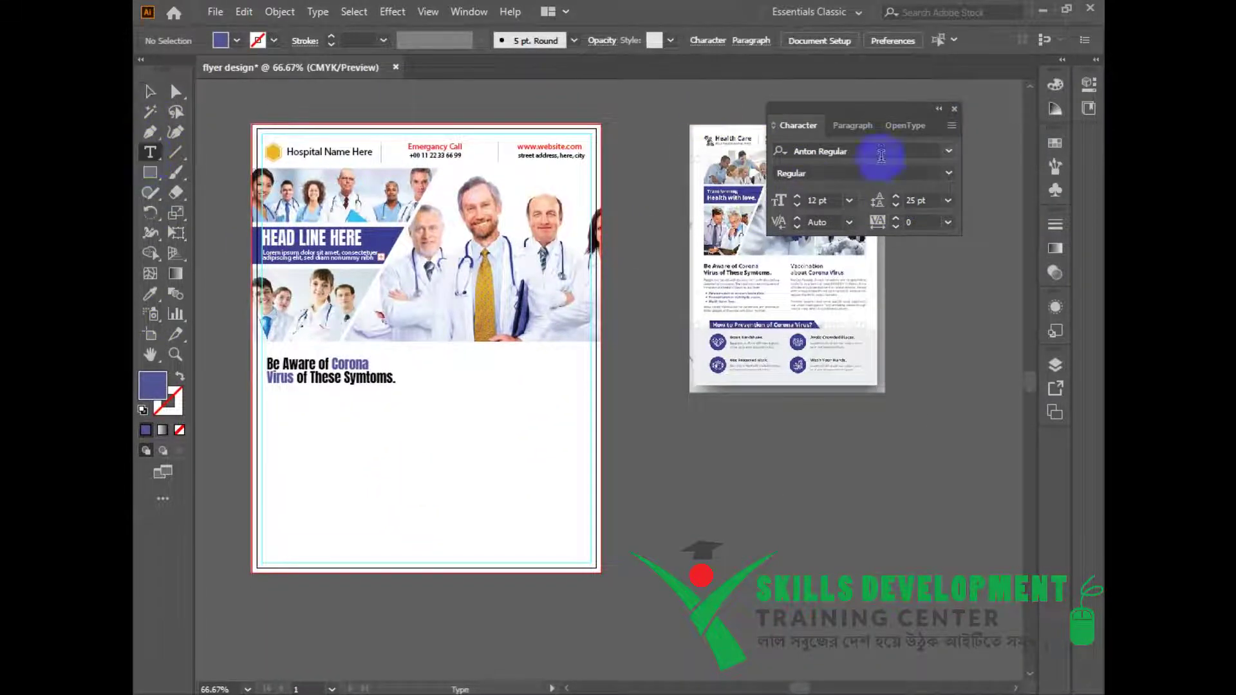
left_click(948, 152)
left_click(941, 252)
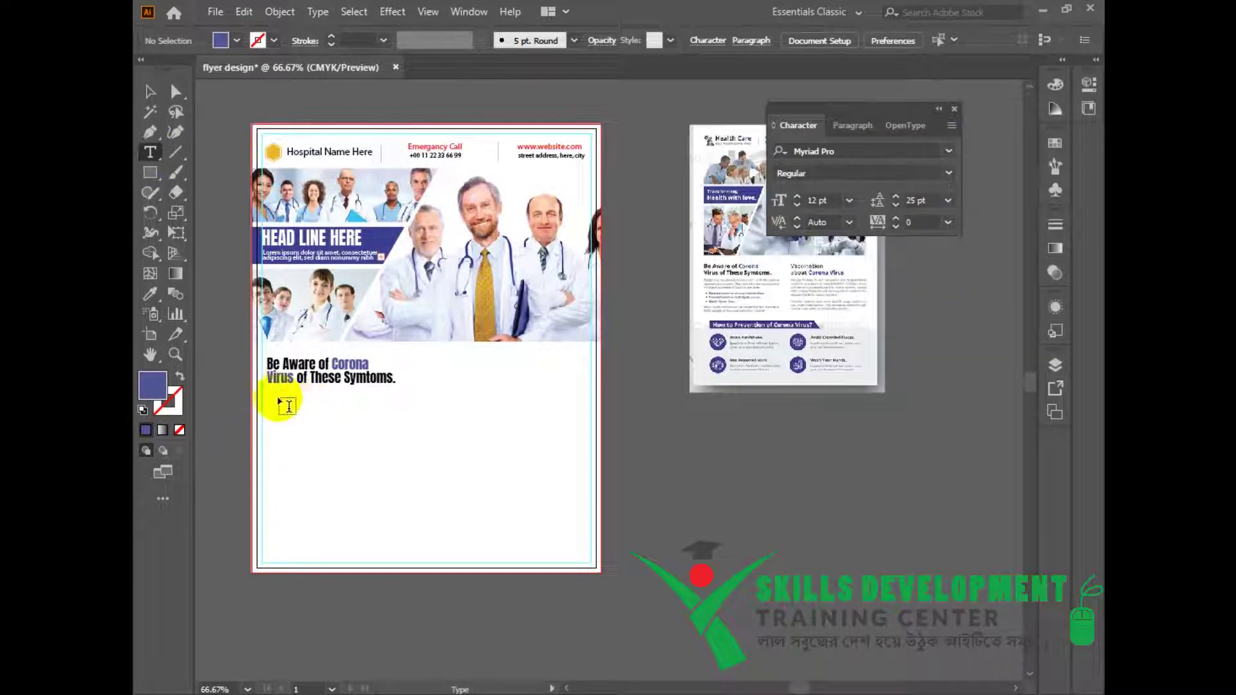
left_click_drag(266, 396, 411, 448)
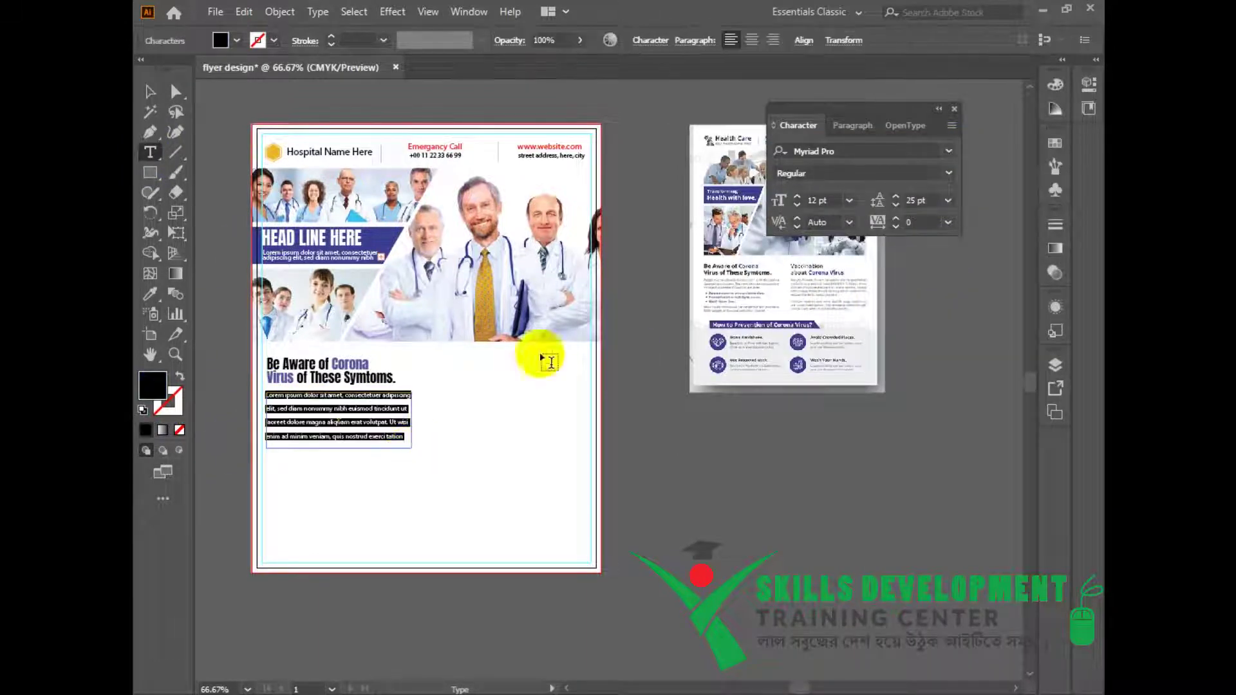
- Tighten the lorem ipsum paragraph's leading to 14 pt
left_click(896, 207)
left_click(896, 207)
left_click(896, 206)
left_click(896, 207)
left_click(896, 206)
left_click(896, 207)
left_click(895, 207)
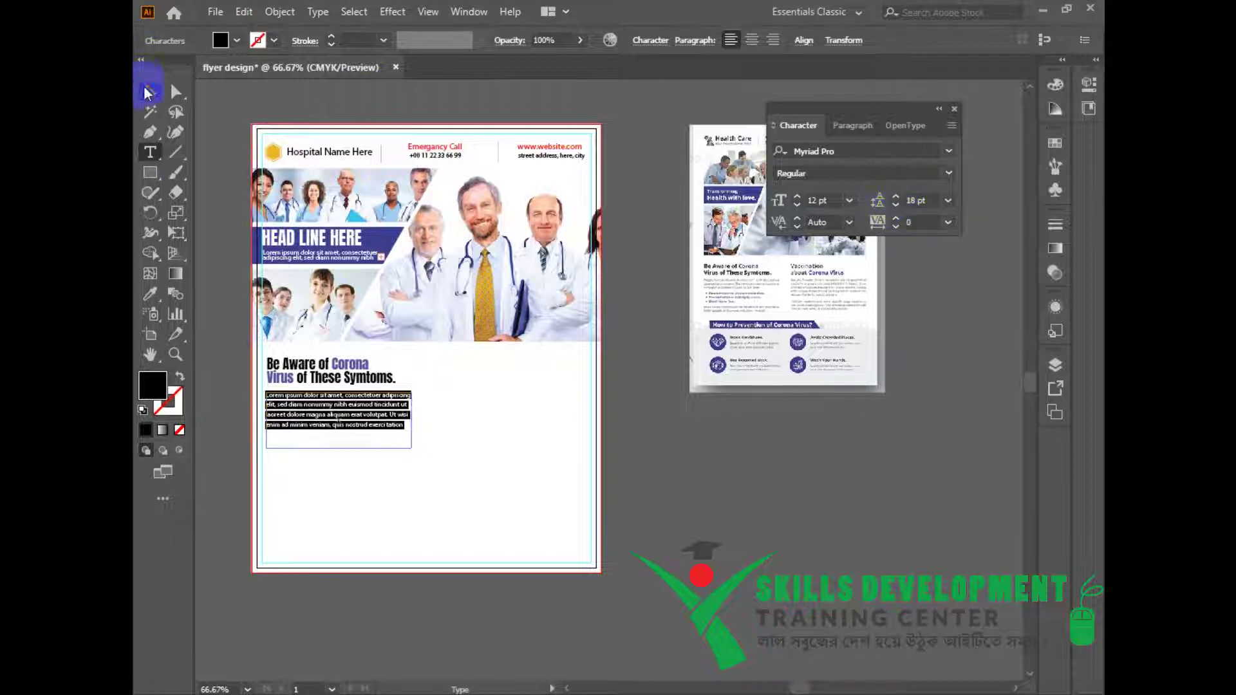
left_click(145, 90)
key("ctrl+1")
left_click(441, 387)
left_click(892, 205)
left_click(892, 205)
left_click(892, 205)
left_click(892, 204)
- Shorten the paragraph's frame to fit its four lines and bring it closer beneath the heading
left_click_drag(426, 424, 440, 375)
left_click(461, 419)
left_click(491, 446)
left_click_drag(648, 421, 516, 508)
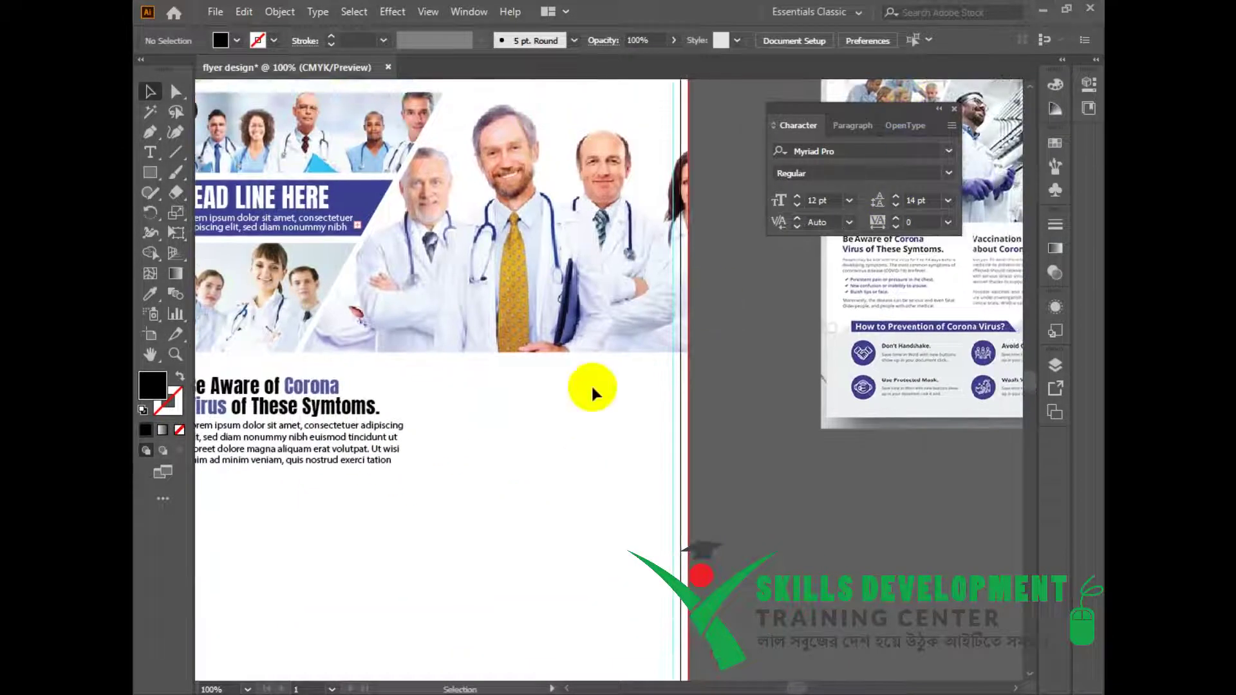
- Duplicate the lorem ipsum paragraph directly below the original and open the copy for text editing
left_click_drag(488, 452, 530, 419)
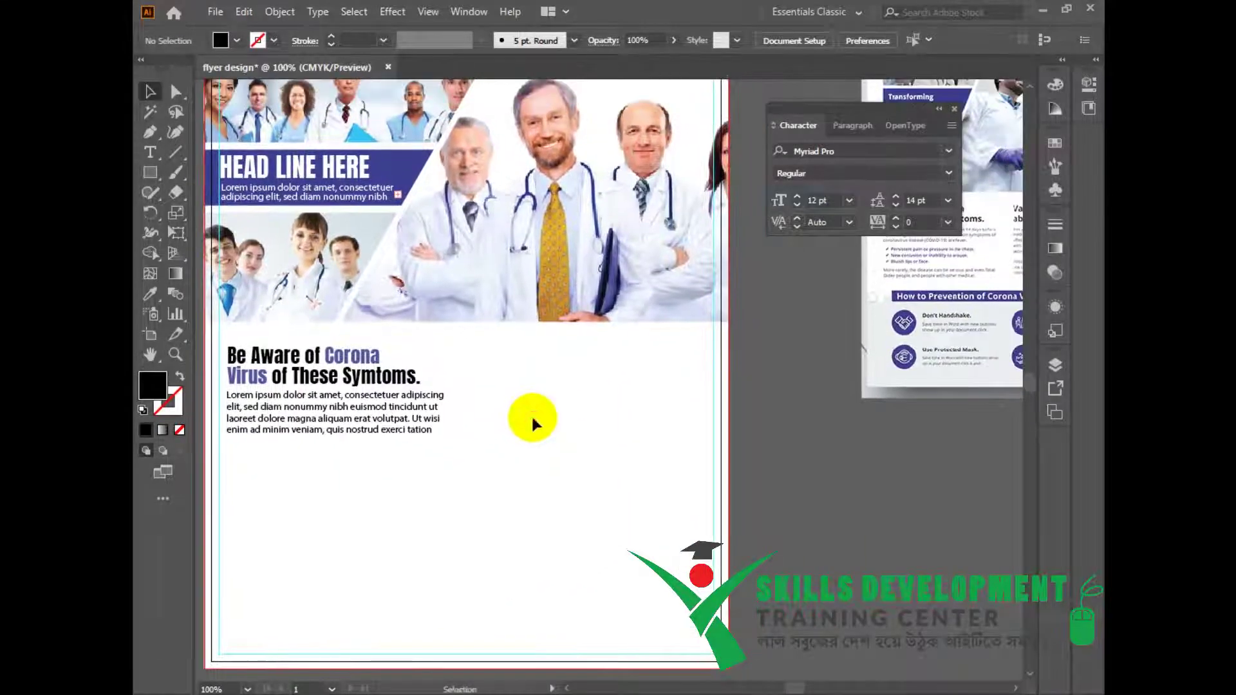
left_click_drag(372, 435, 370, 494)
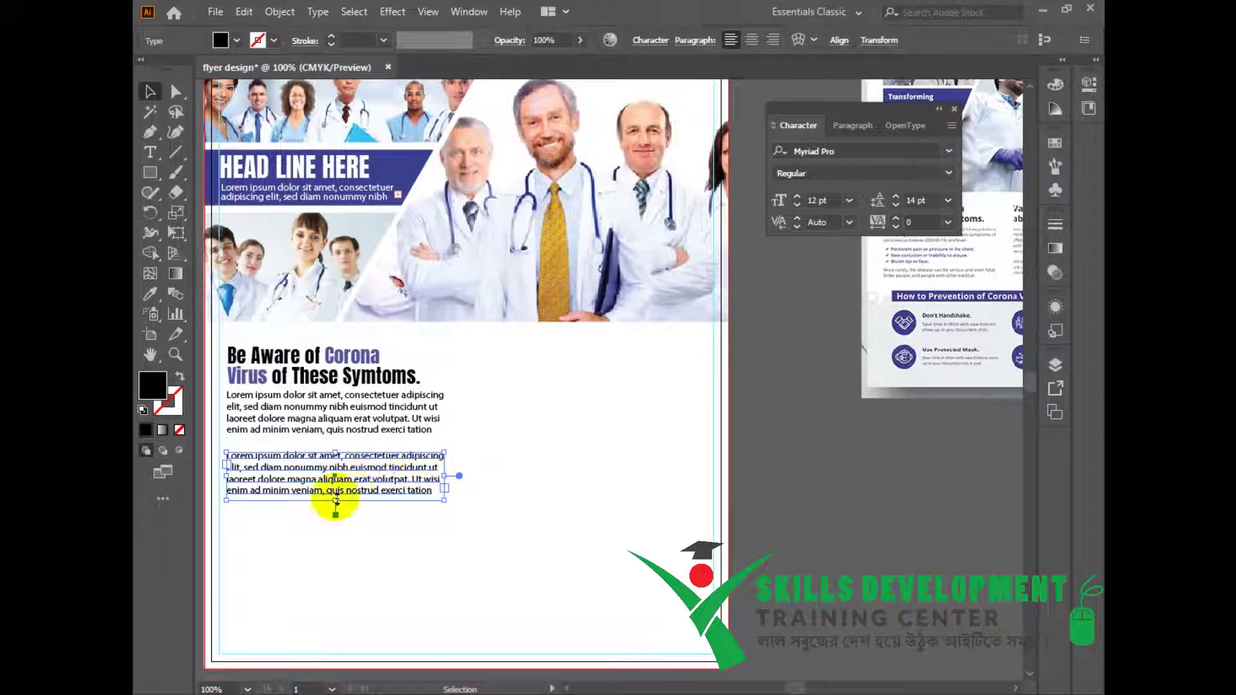
triple_click(314, 493)
left_click(329, 479)
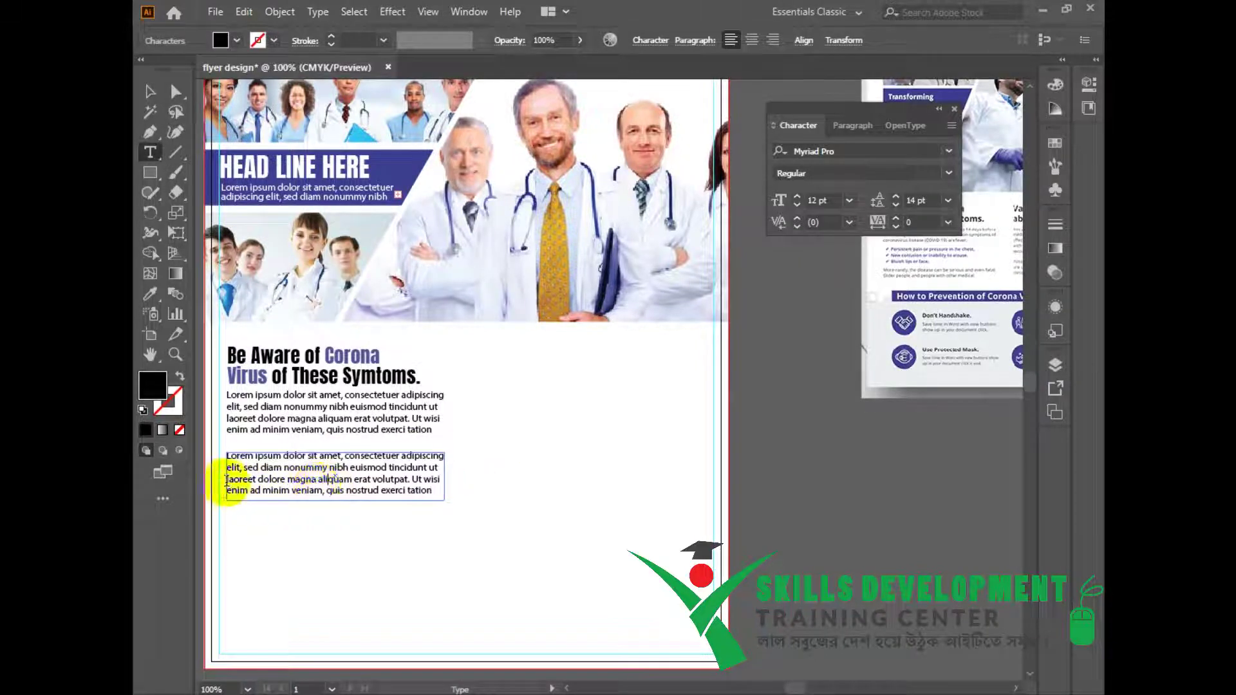
left_click_drag(229, 479, 450, 499)
key("BackSpace")
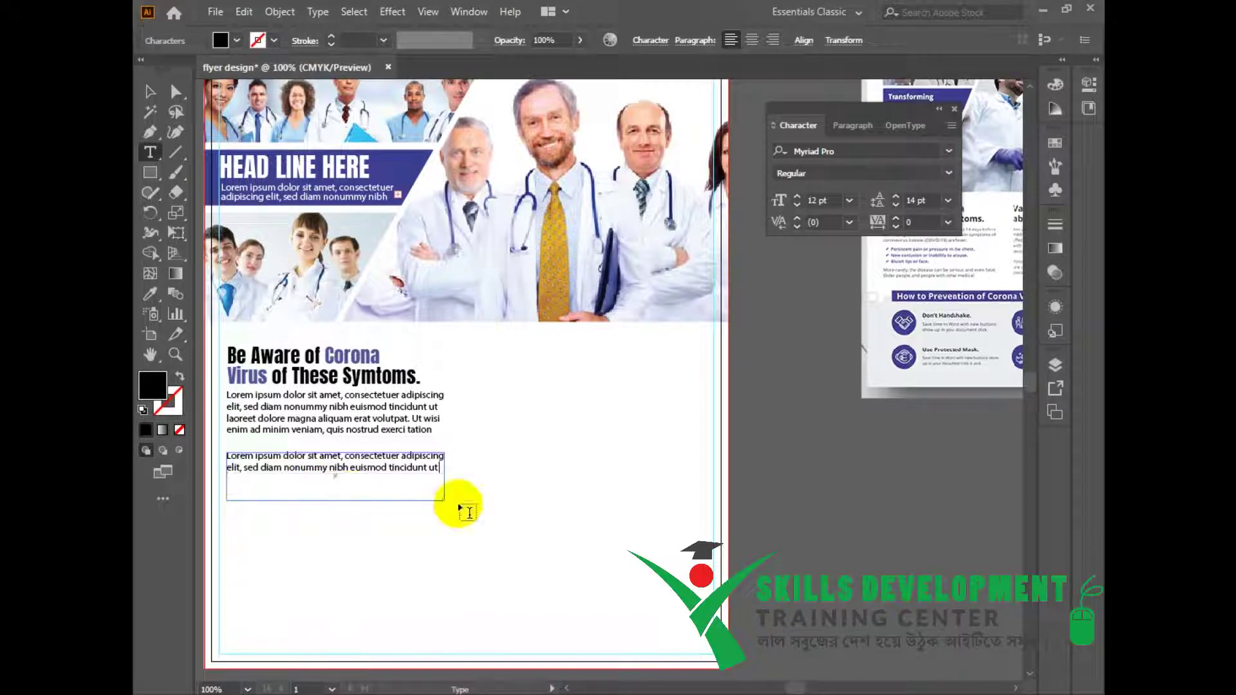
key("ctrl+z")
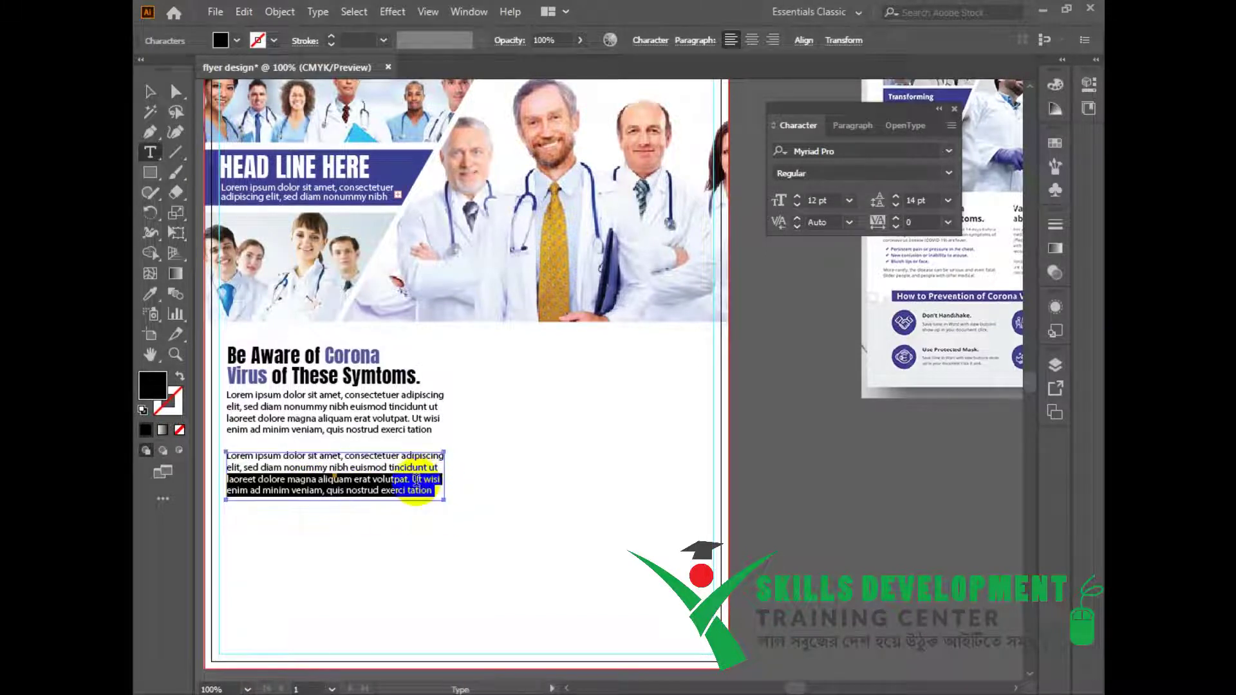
- Cut the copied paragraph down to its first line and shorten its frame to fit
left_click_drag(228, 458, 445, 501)
key("BackSpace")
key("Escape")
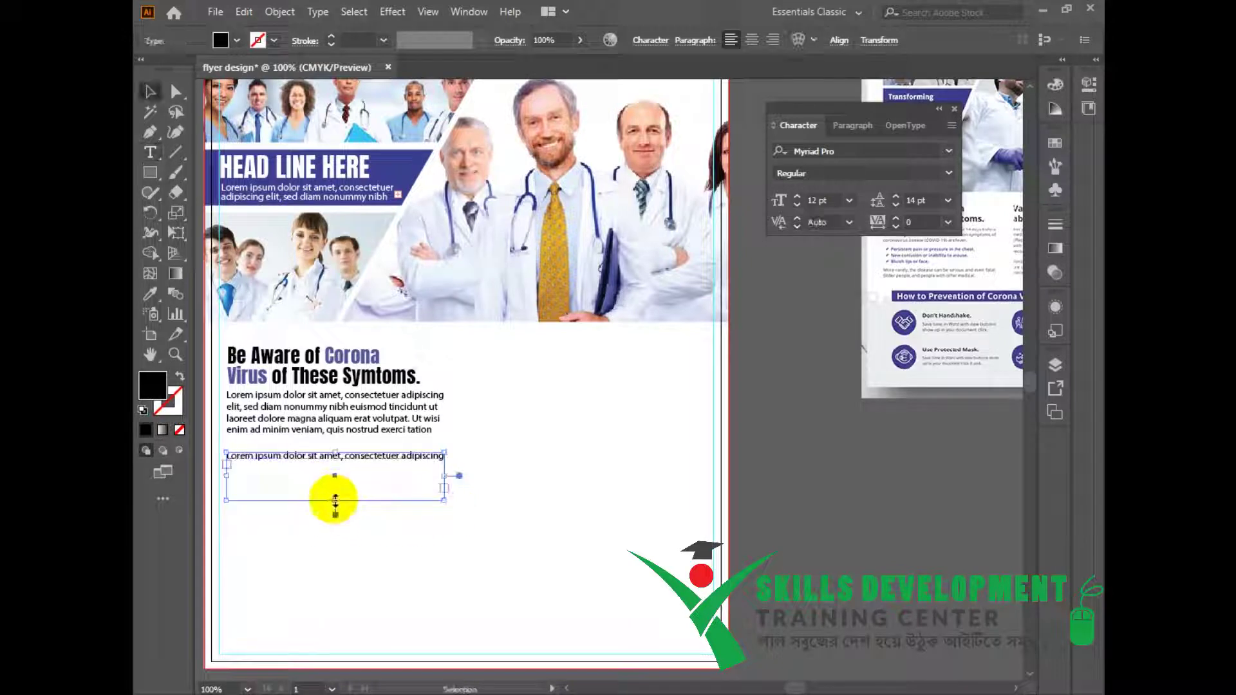
left_click_drag(334, 501, 339, 465)
left_click(474, 479)
- Examine the check-mark list in the reference flyer, then return to the single lorem ipsum line in the body
key("space")
left_click_drag(515, 470, 308, 528)
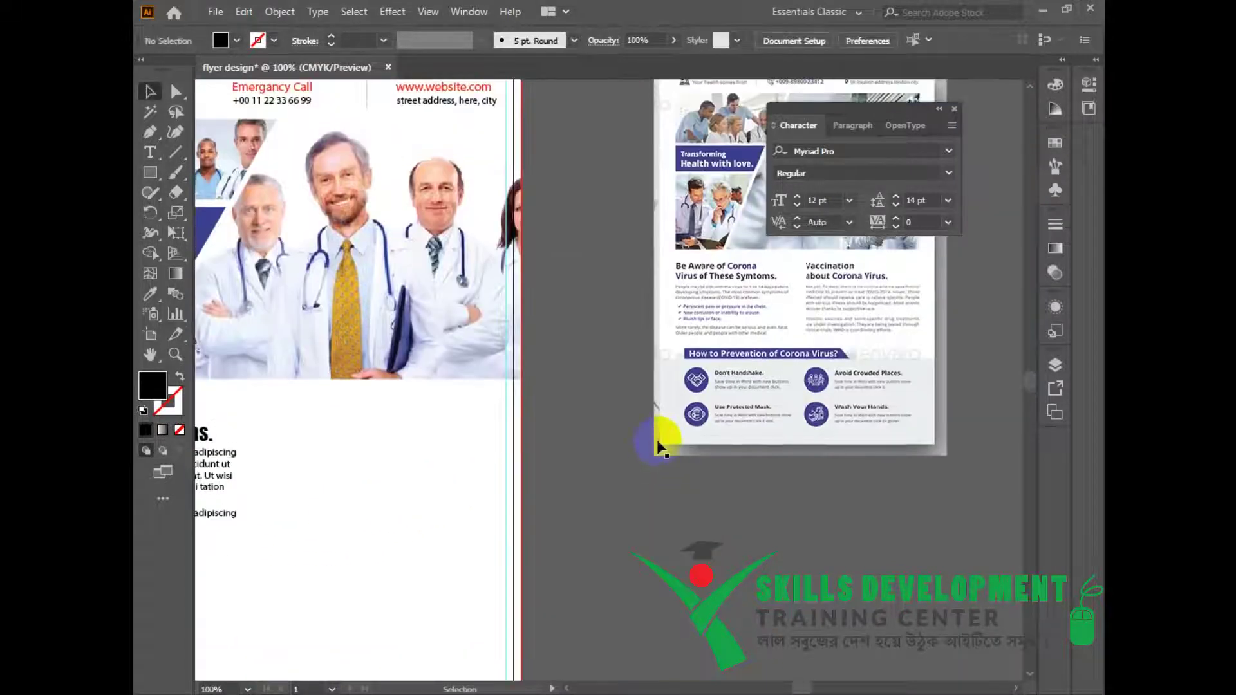
scroll(716, 338, "up", 2)
key("space")
left_click_drag(384, 419, 592, 371)
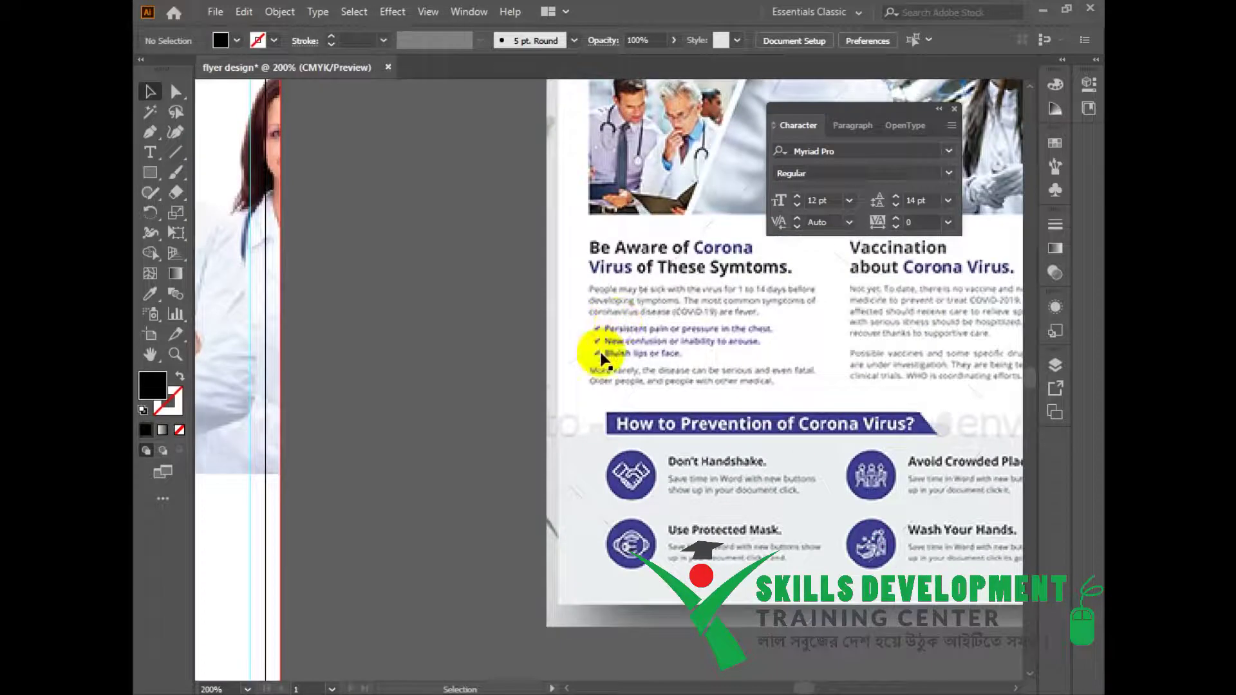
key("space")
left_click_drag(417, 439, 787, 351)
left_click_drag(419, 410, 1022, 174)
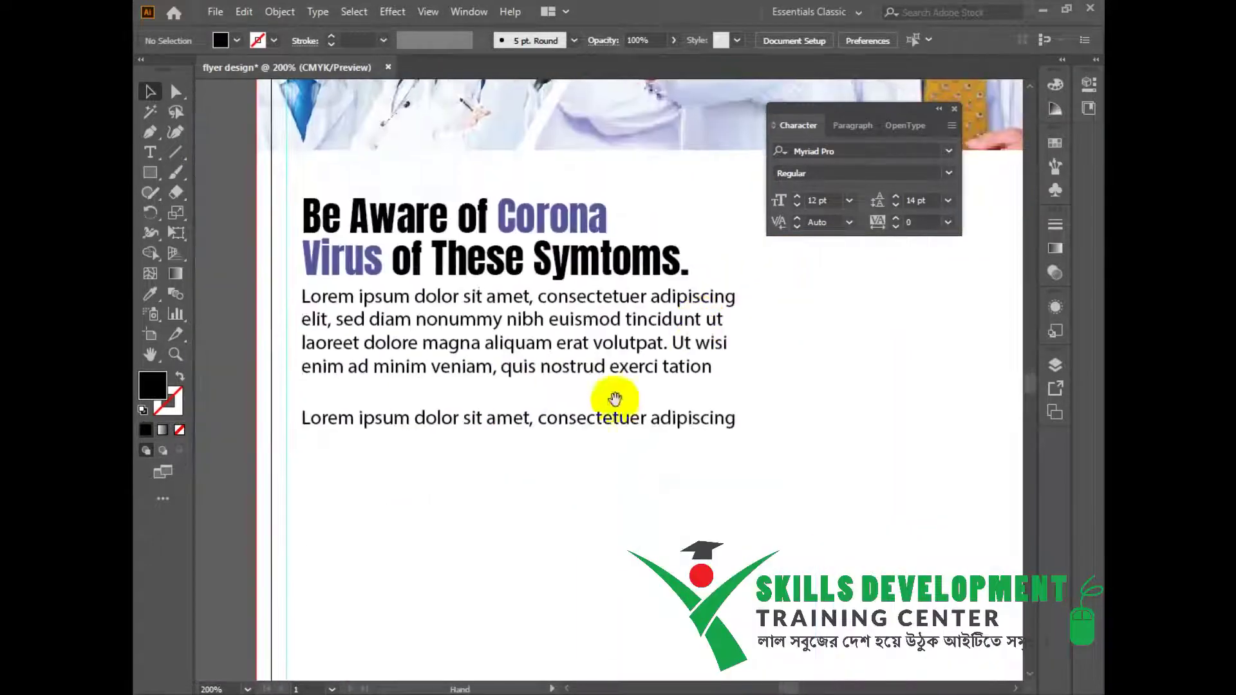
- Shift the single text line slightly right and draw a stroked, unfilled check-mark path below it with the Pen tool
left_click_drag(471, 422, 476, 422)
left_click(450, 472)
left_click(149, 132)
left_click(366, 499)
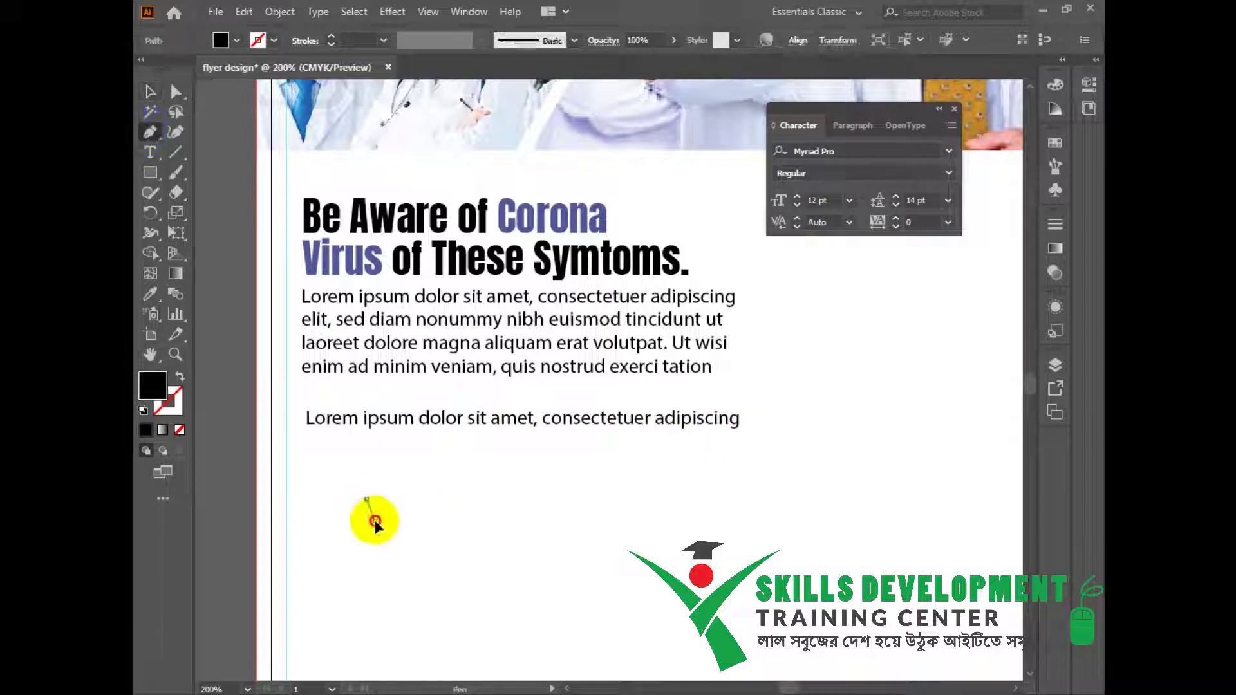
left_click(374, 520)
left_click(179, 377)
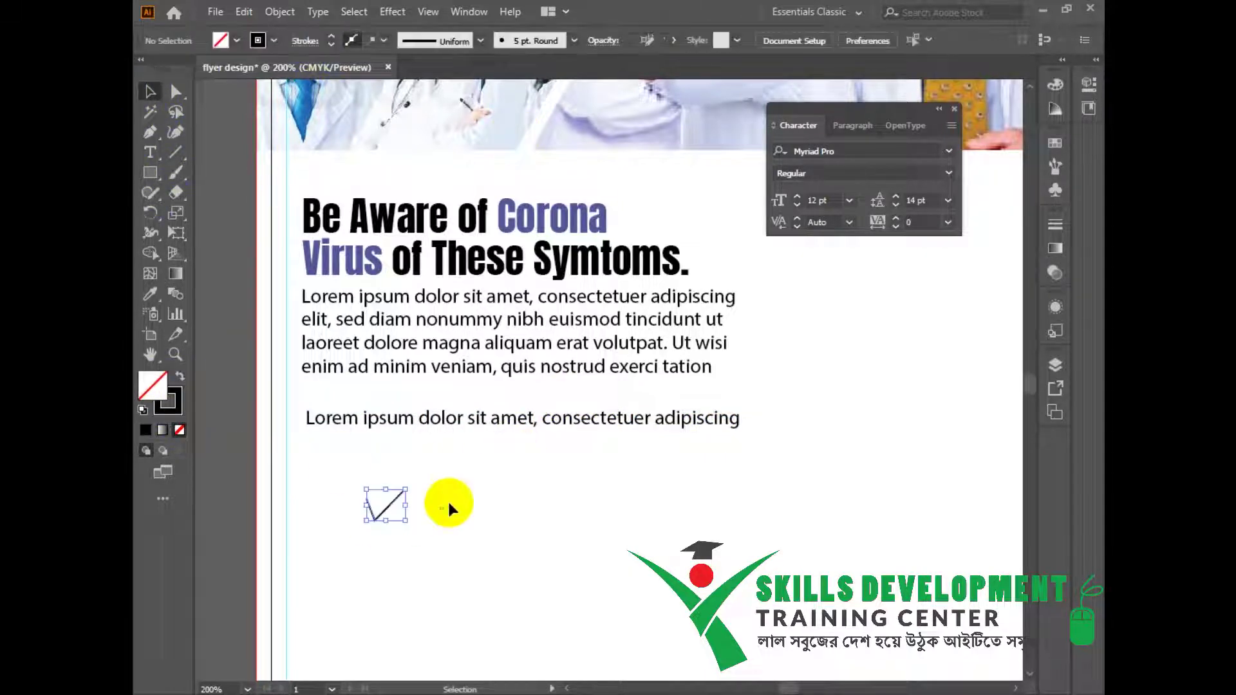
- Set the check mark's stroke weight to 7 pt and expand its fill and stroke into a shape
left_click_drag(448, 502, 342, 522)
left_click(330, 45)
left_click(279, 11)
left_click(335, 213)
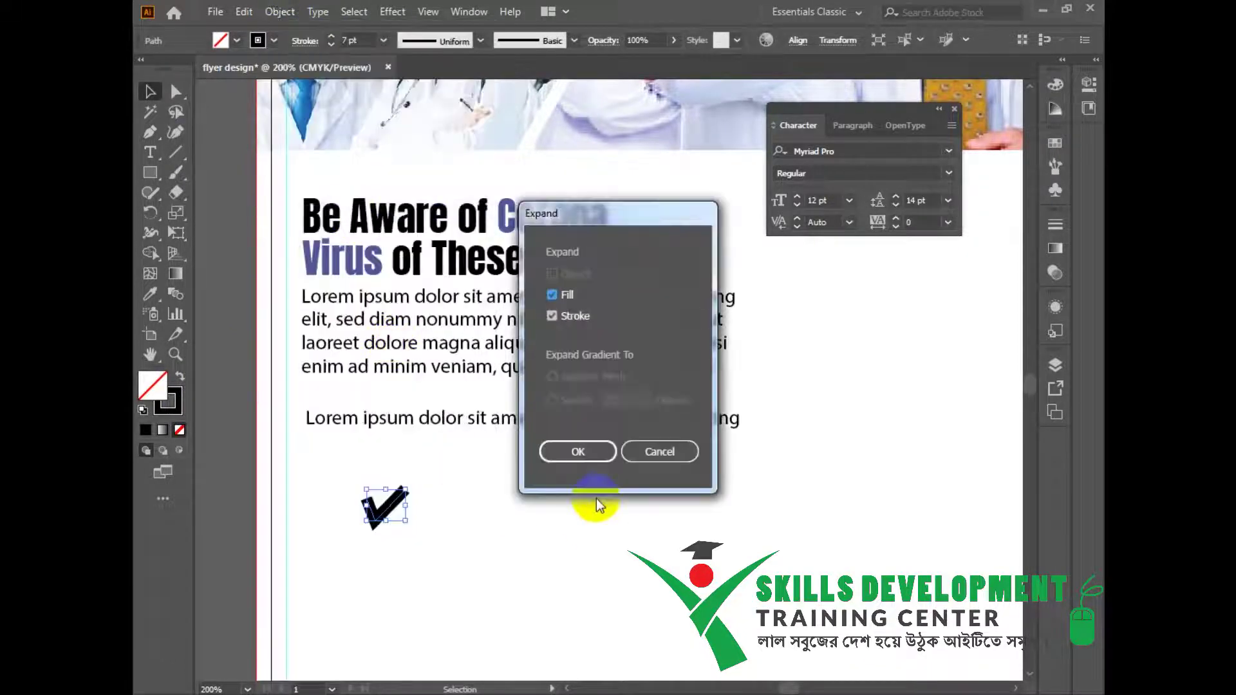
left_click(583, 451)
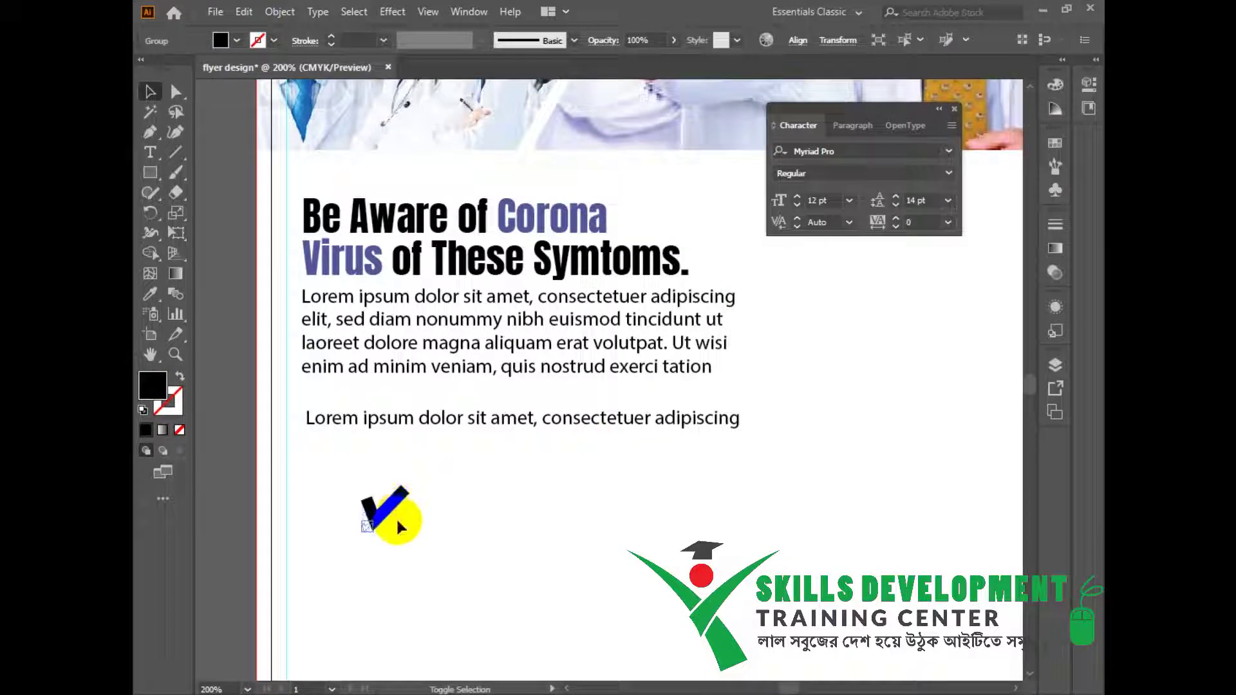
- Place the check mark at a small size before the single text line, close beneath the paragraph, and color both dark blue
left_click_drag(434, 415, 496, 528)
left_click_drag(356, 513, 663, 410)
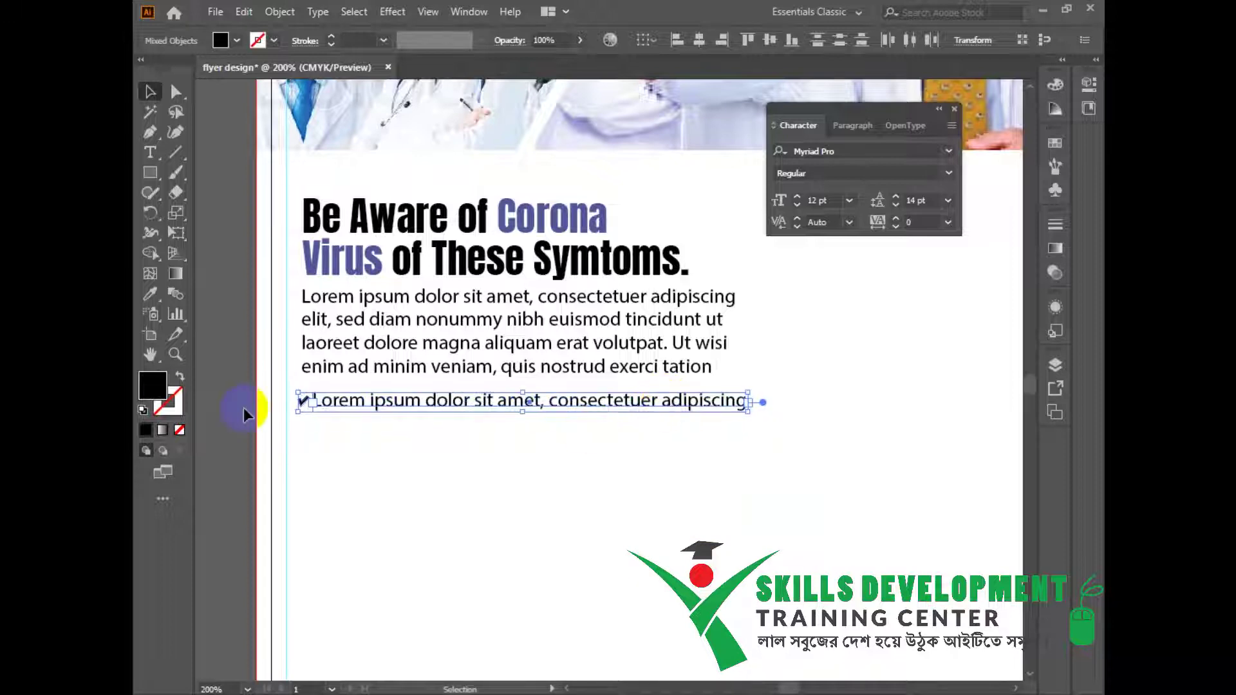
double_click(164, 390)
left_click_drag(547, 227, 547, 202)
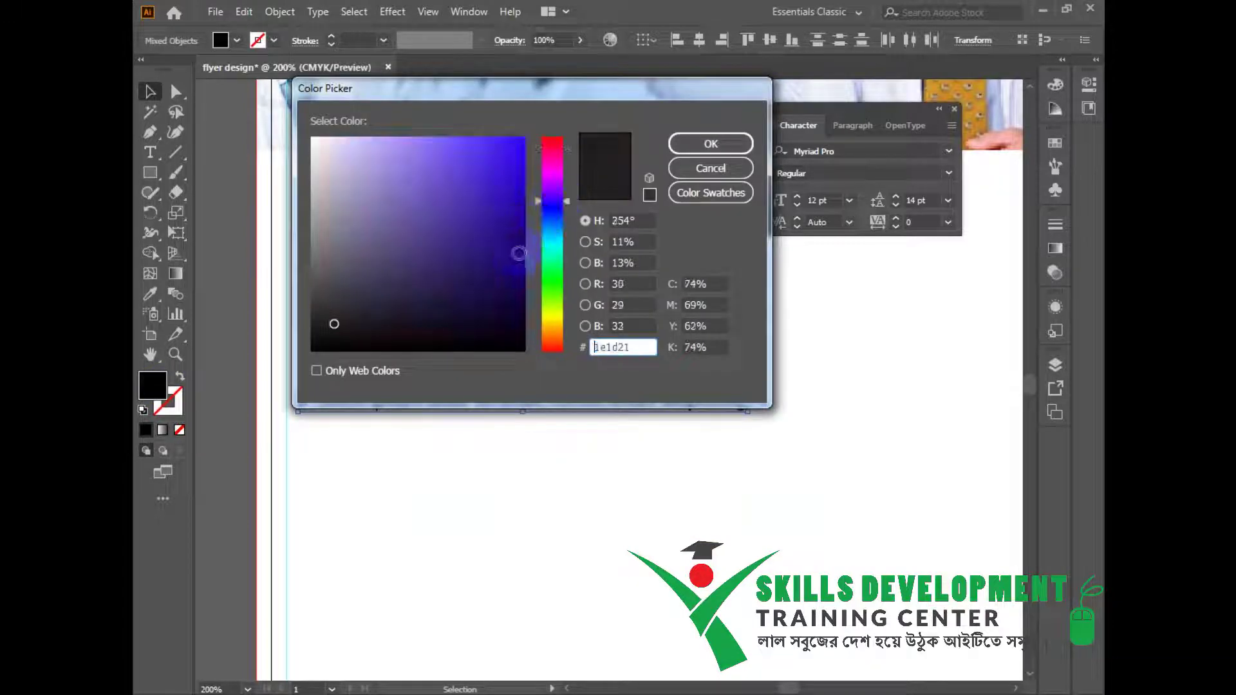
left_click(709, 144)
- Duplicate the check-mark line twice at equal spacing below and shorten the second and third lines' text frames
left_click_drag(647, 407, 637, 428)
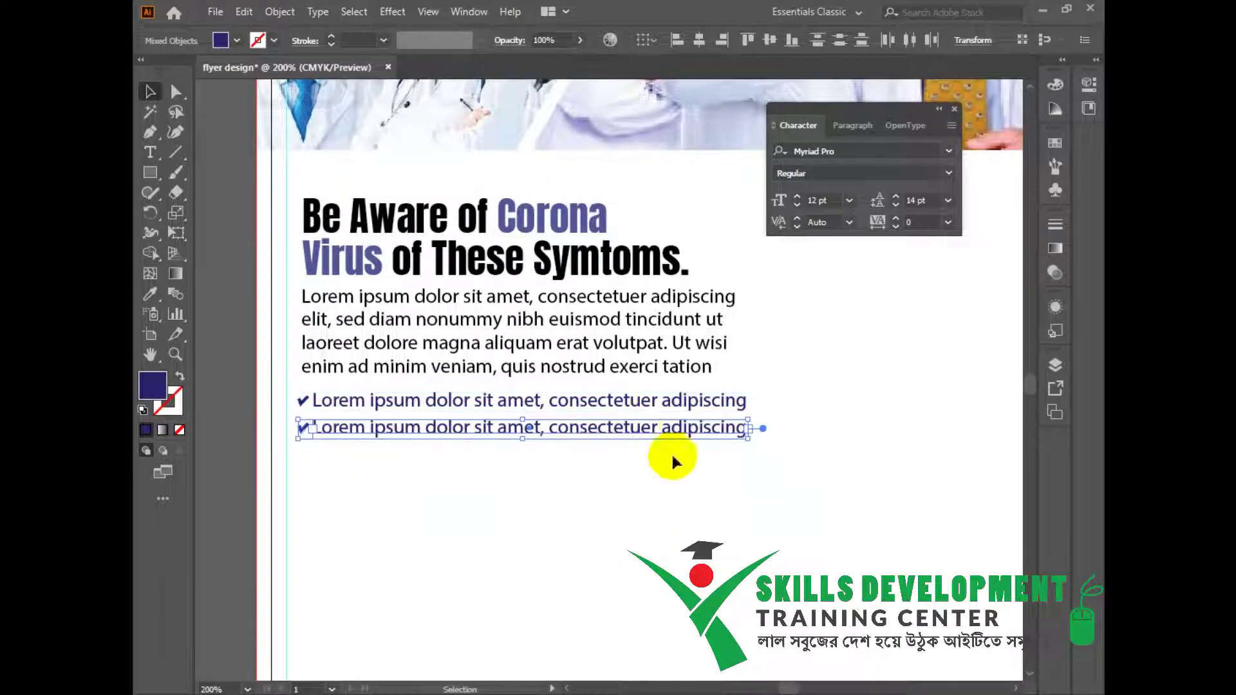
key("ctrl+d")
left_click(718, 459)
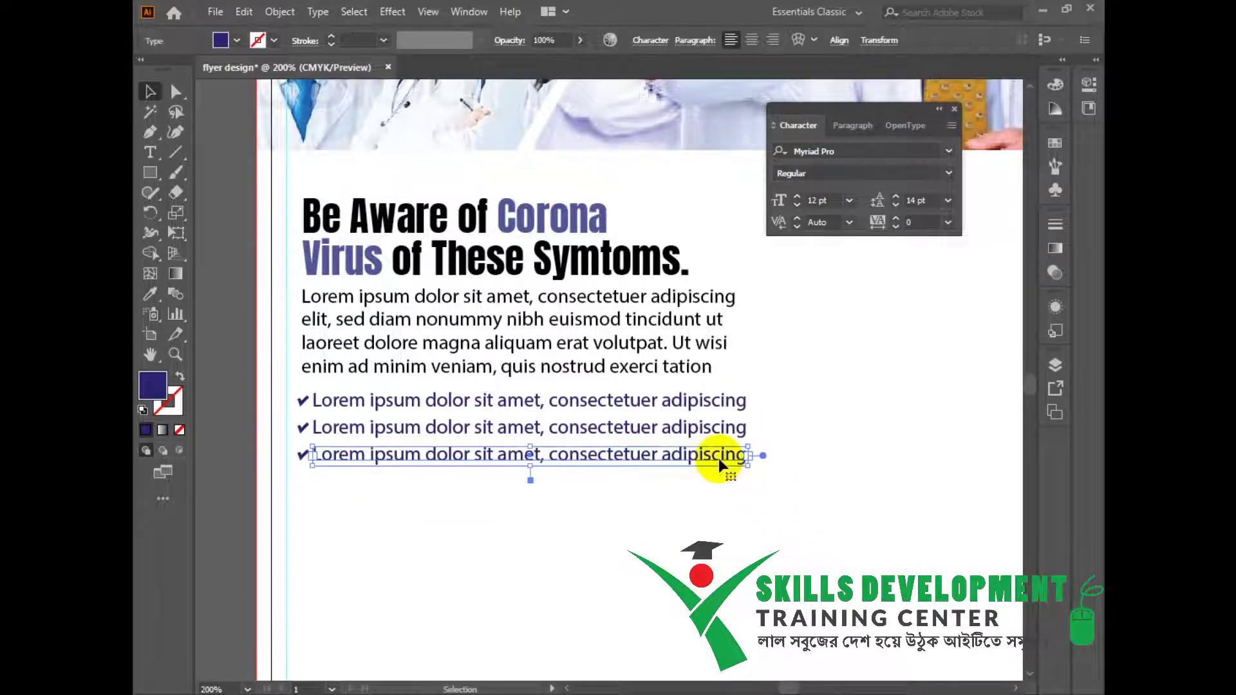
left_click_drag(747, 455, 724, 428)
left_click(748, 428)
left_click(751, 475)
left_click(658, 426)
- Scale the three-line check-mark list down slightly so it matches the paragraph's width
left_click_drag(630, 539, 300, 393)
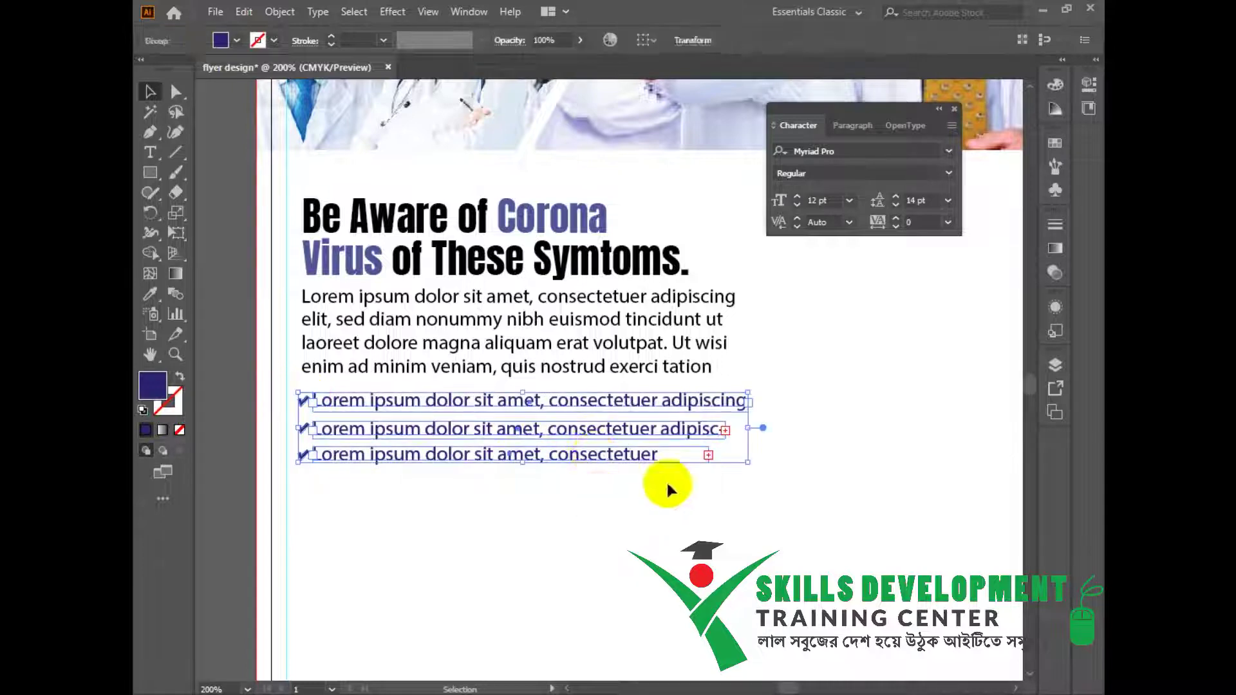
left_click_drag(746, 464, 738, 461)
left_click(688, 520)
- Duplicate the lorem ipsum paragraph below the check-mark list and shorten the copy to three lines
scroll(604, 500, "down", 1)
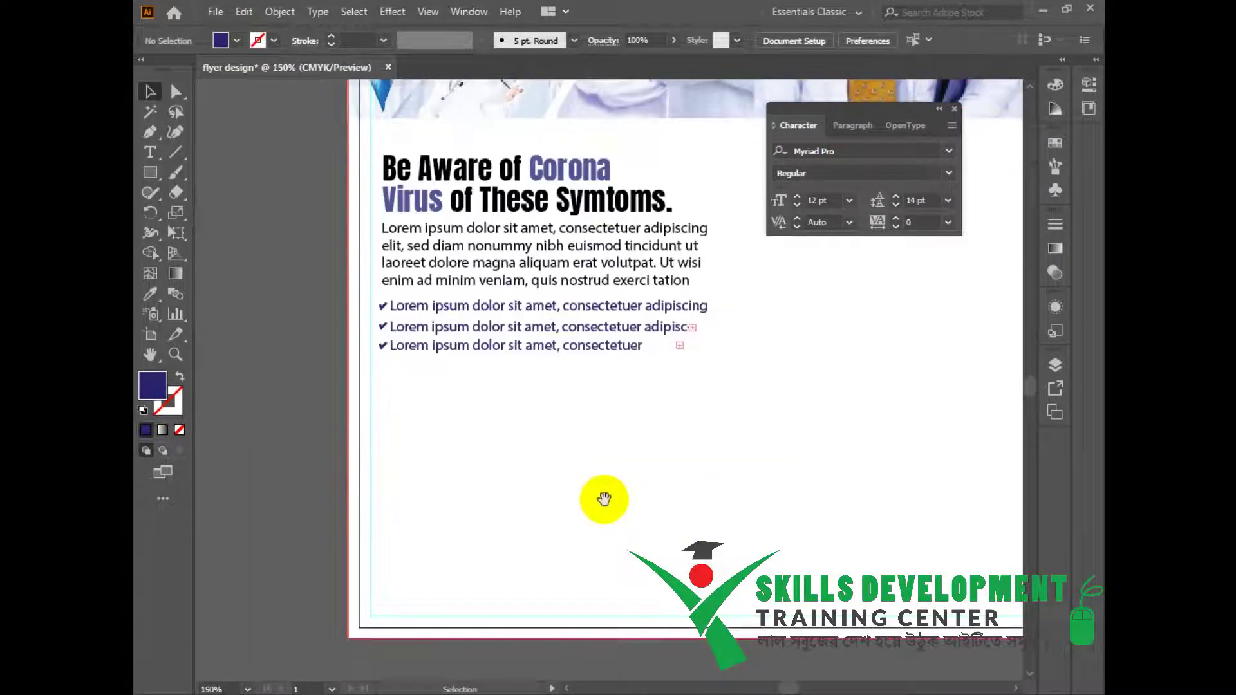
left_click_drag(604, 499, 586, 556)
left_click(549, 392)
left_click(596, 491)
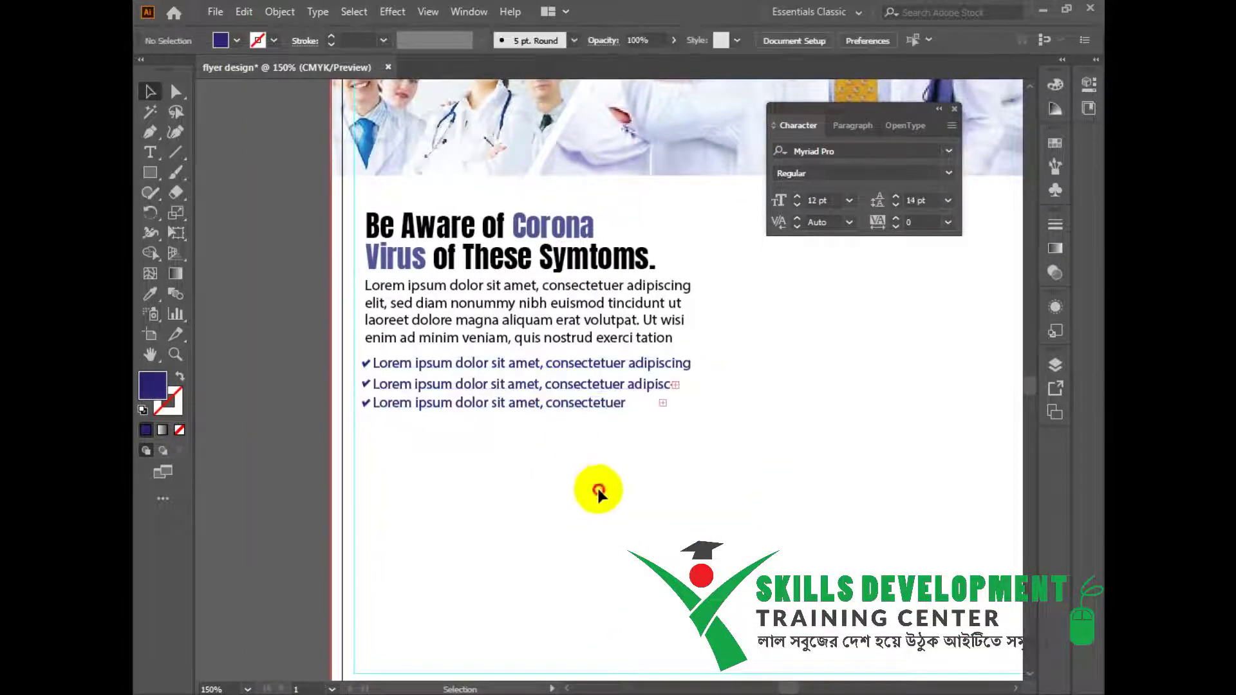
scroll(596, 461, "down", 2)
left_click_drag(404, 422, 402, 490)
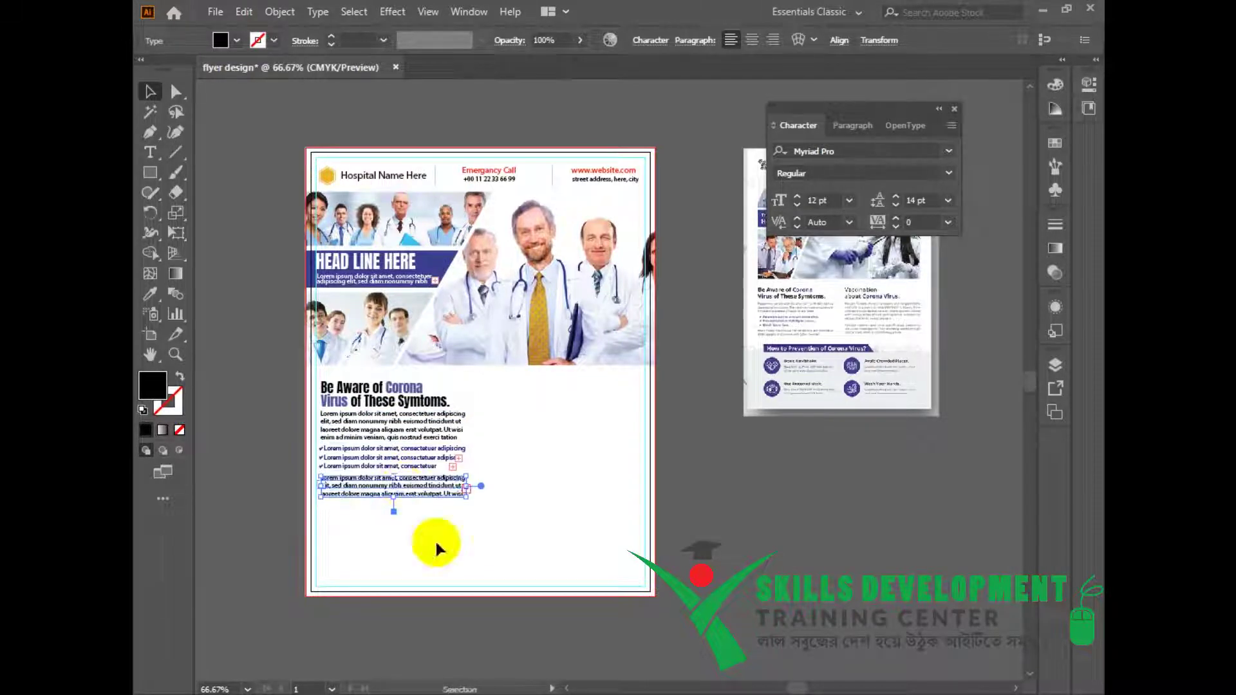
left_click(436, 541)
- Duplicate the whole text column, with heading, paragraphs and check-mark list, into the right half of the flyer
left_click_drag(530, 525, 483, 548)
left_click_drag(420, 402, 324, 532)
left_click_drag(417, 490, 488, 483)
left_click_drag(437, 408, 311, 539)
left_click_drag(362, 464, 531, 450)
left_click(493, 581)
scroll(492, 581, "down", 2)
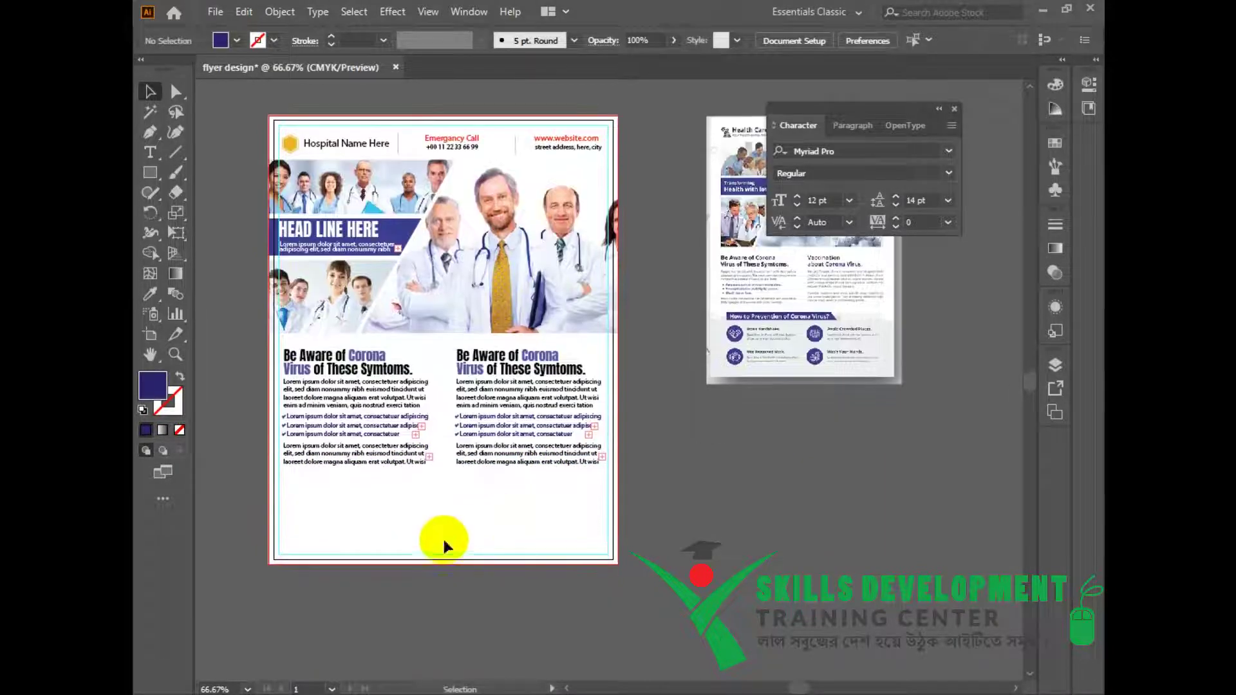
- Draw a thin dark blue banner rectangle beneath the left text column, extending slightly past its width
left_click(150, 173)
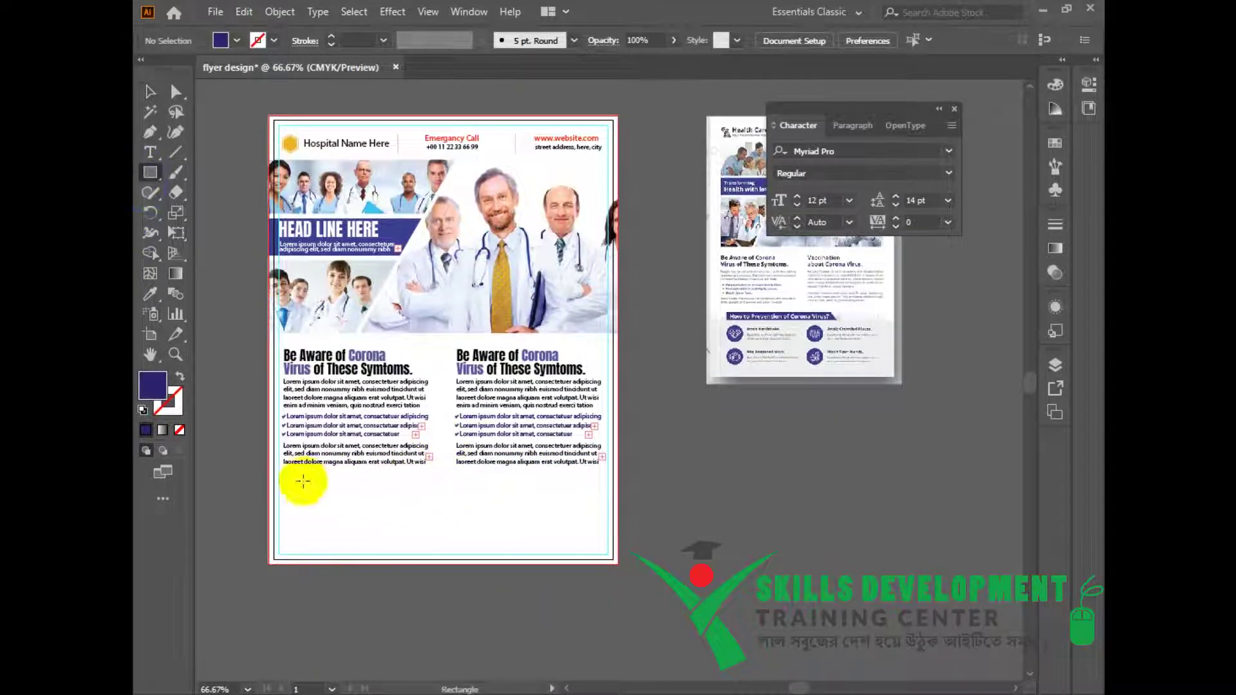
left_click_drag(281, 475, 463, 485)
left_click(152, 94)
key("ctrl+plus")
left_click_drag(673, 463, 433, 539)
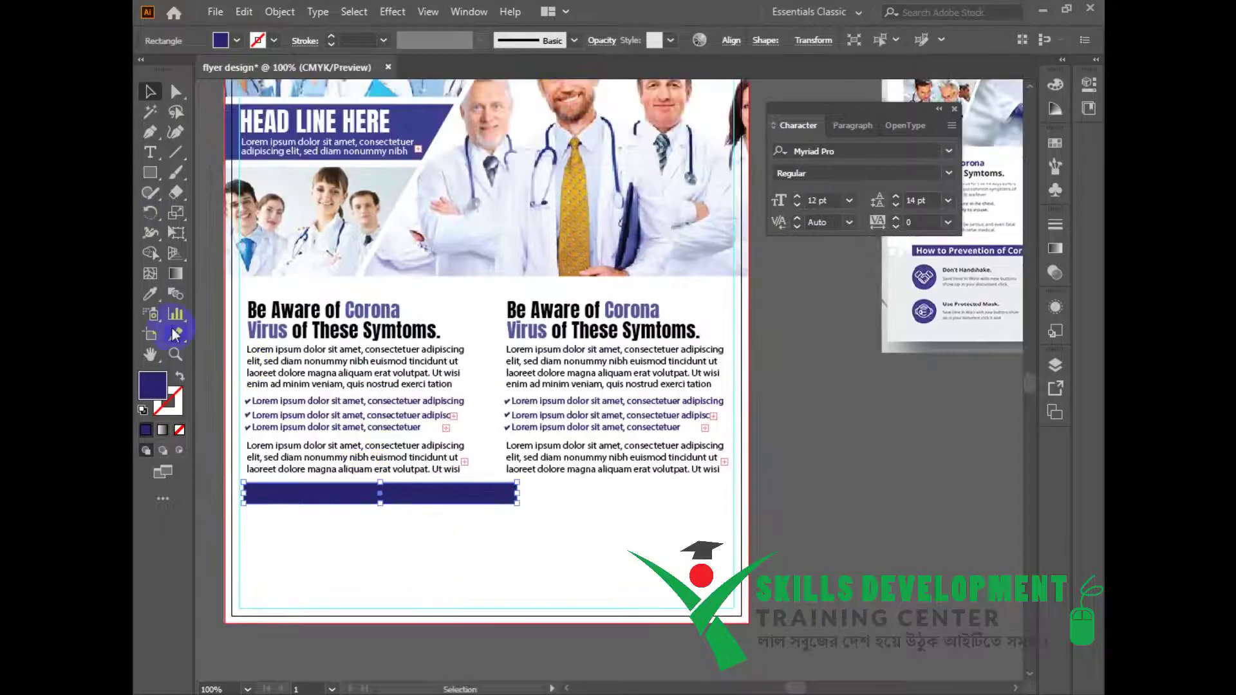
- Reshape the dark blue banner so its right end slants outward toward the bottom corner
left_click(149, 131)
left_click(505, 483)
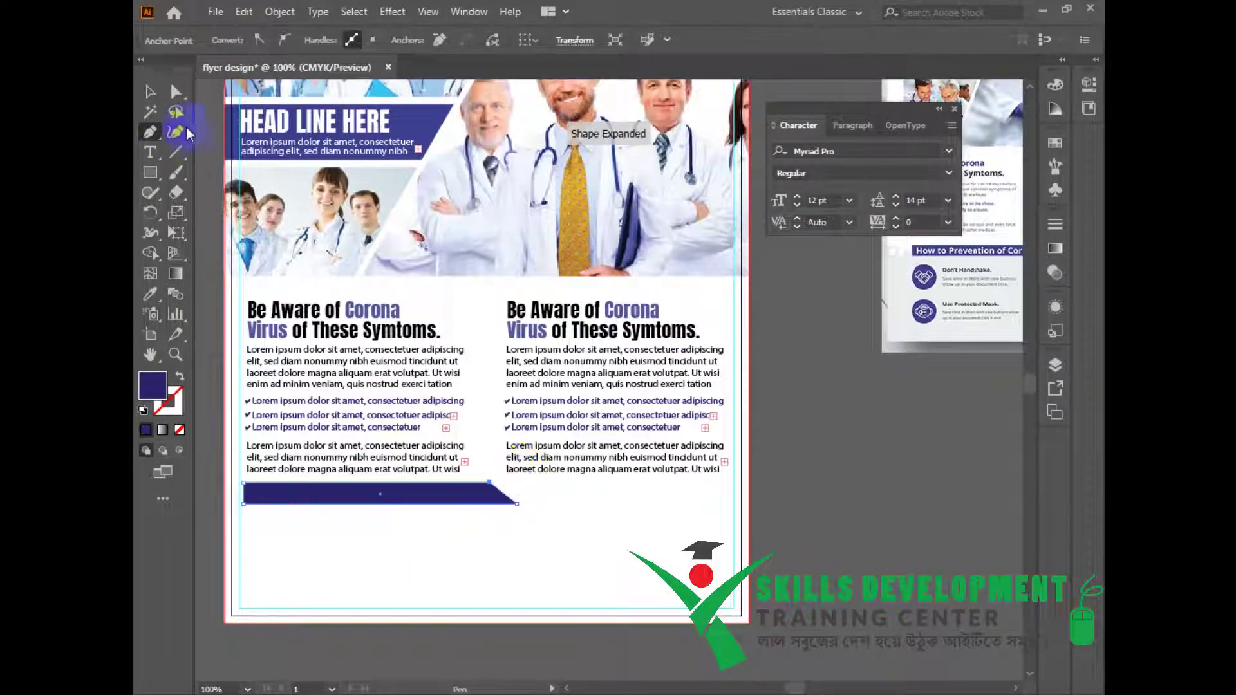
key("ctrl+z")
- Check the reference's icons, switch to the browser, open the Flaticon website and dismiss the sign-in prompt
left_click_drag(637, 492, 525, 547)
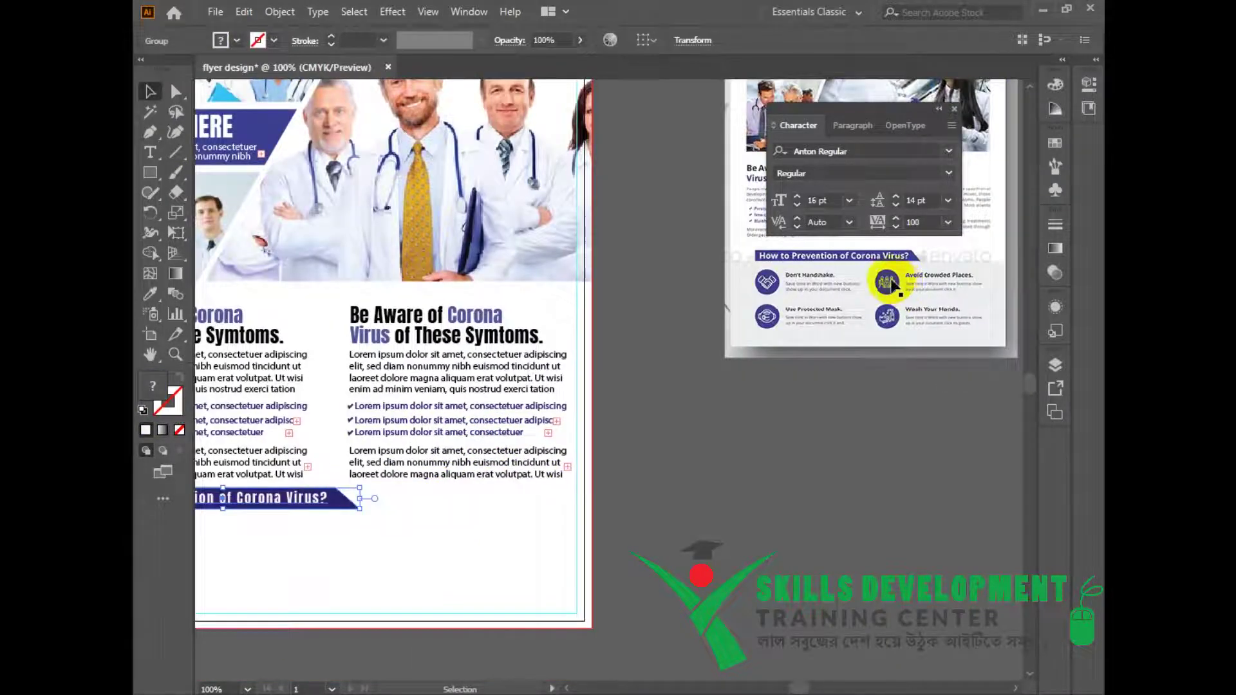
left_click(711, 438)
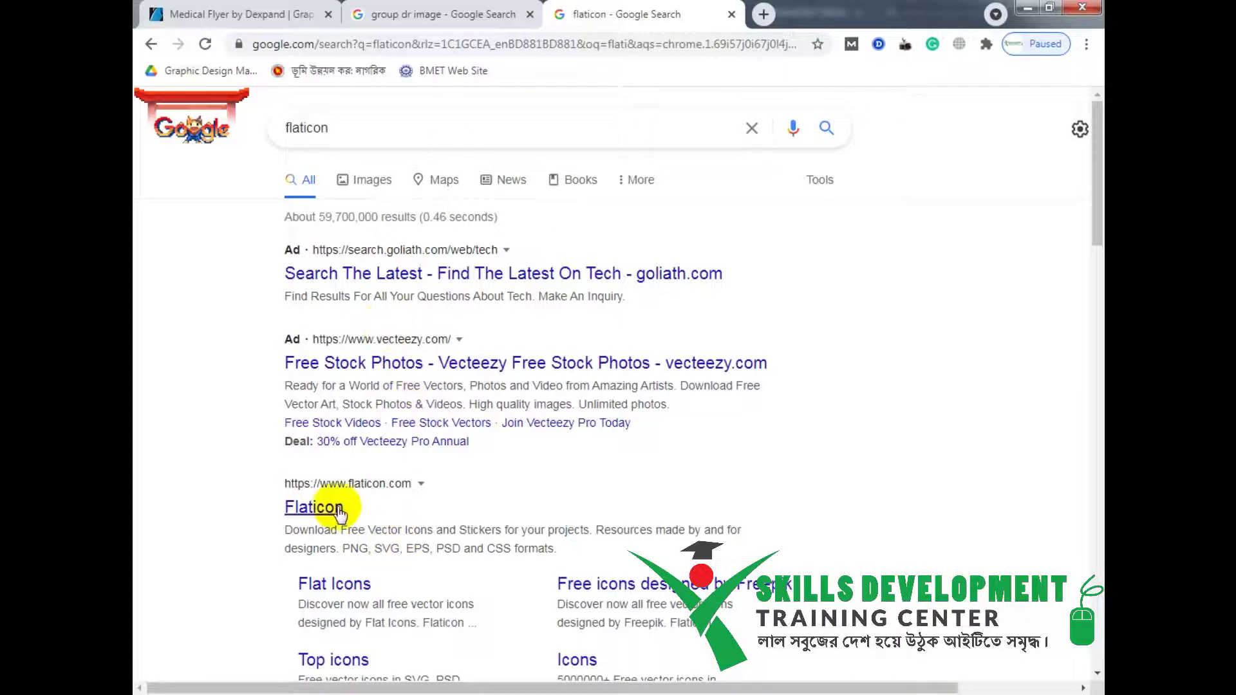
left_click(329, 508)
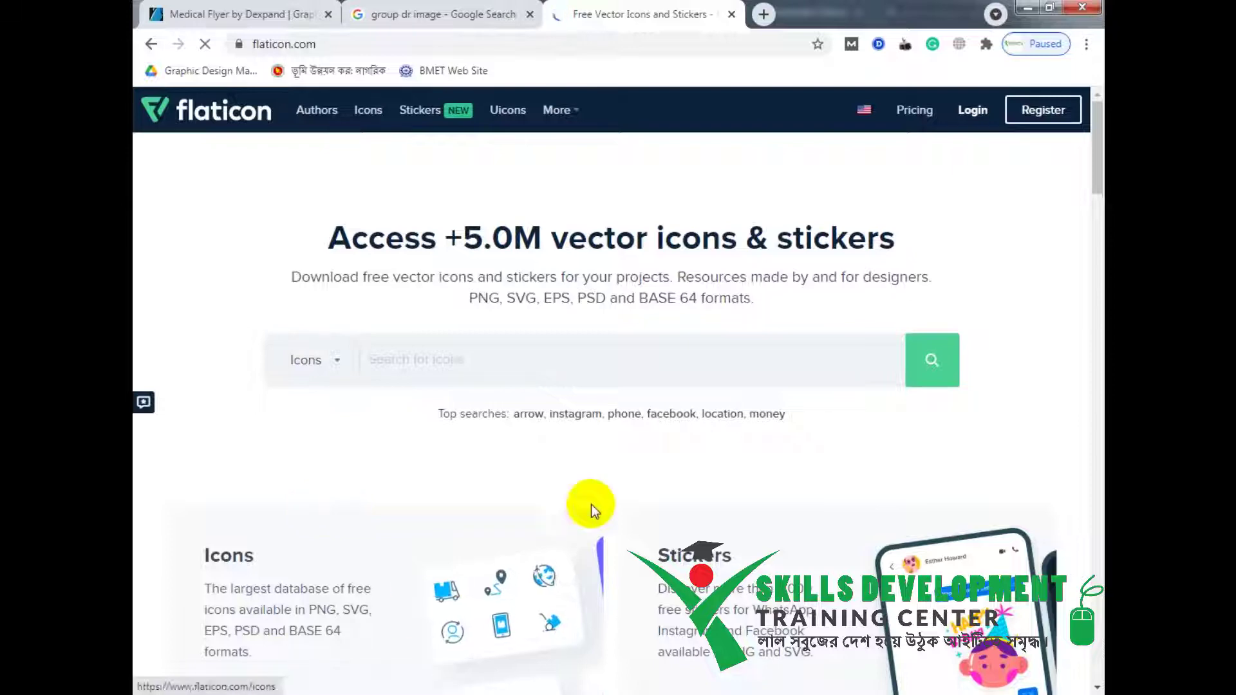
scroll(503, 362, "down", 8)
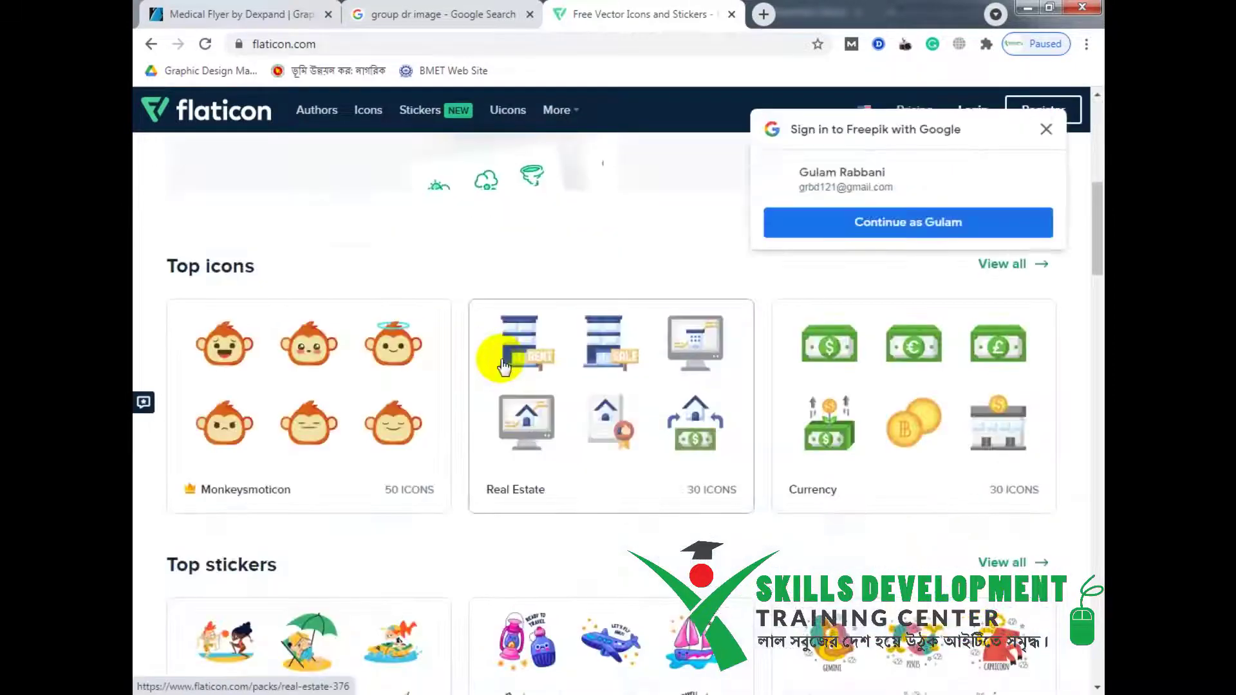
scroll(504, 364, "up", 8)
left_click(1047, 129)
- Search Flaticon for "handshake" icons and add the second result, an outlined handshake, to the collection
left_click(566, 363)
type("han")
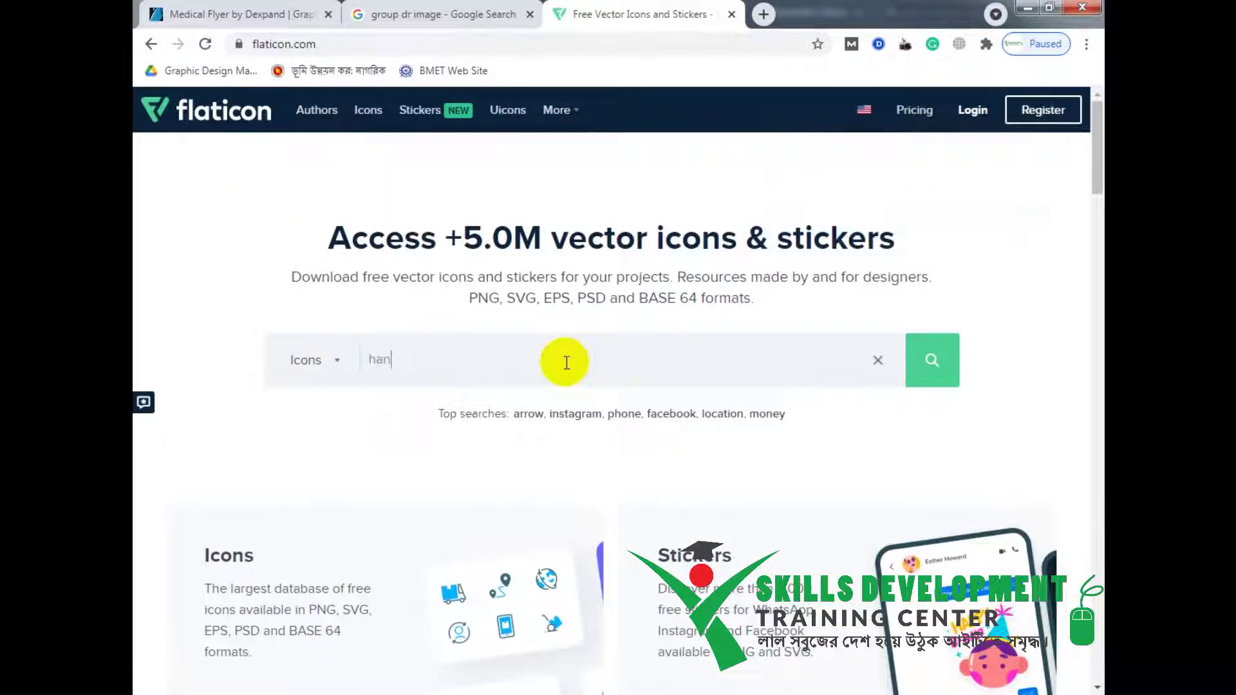
type("d")
key("Down")
key("Down")
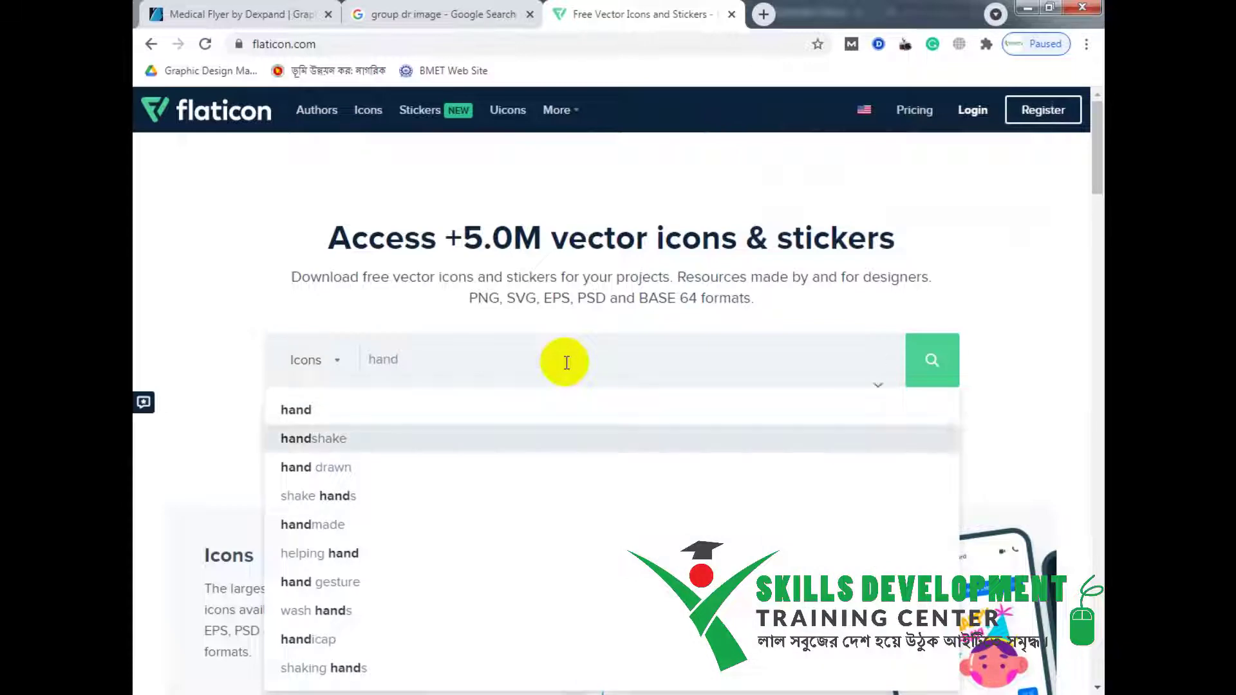
key("Return")
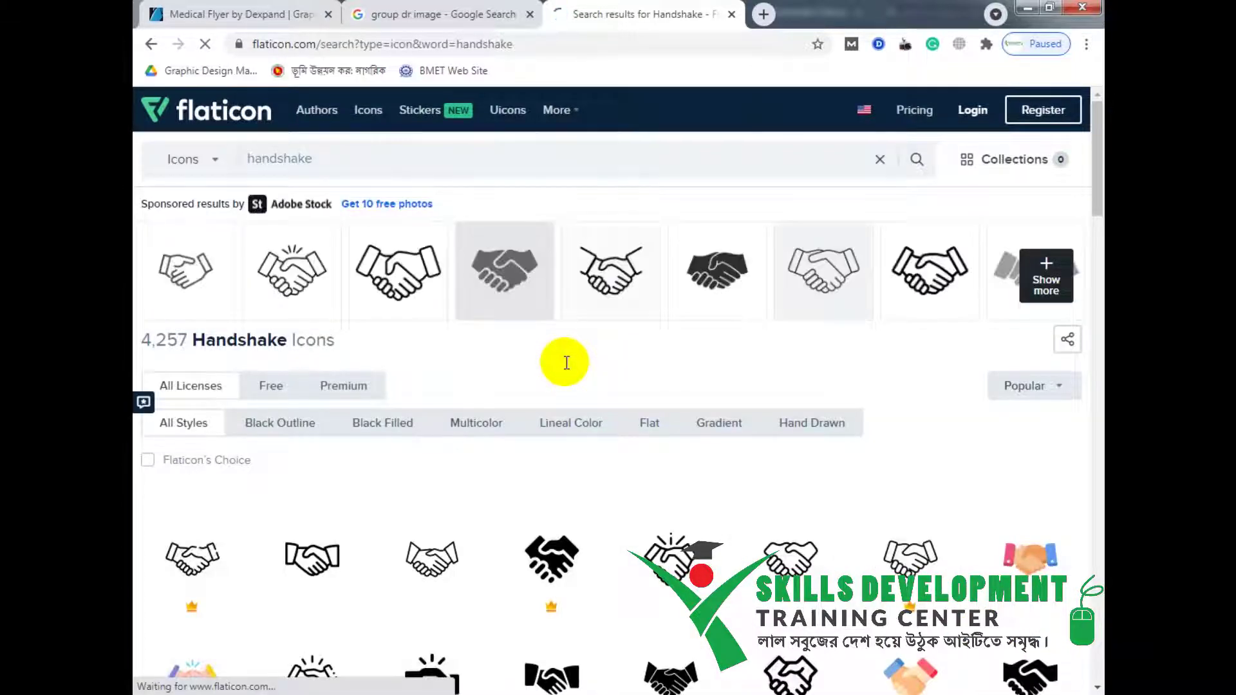
scroll(560, 386, "down", 1)
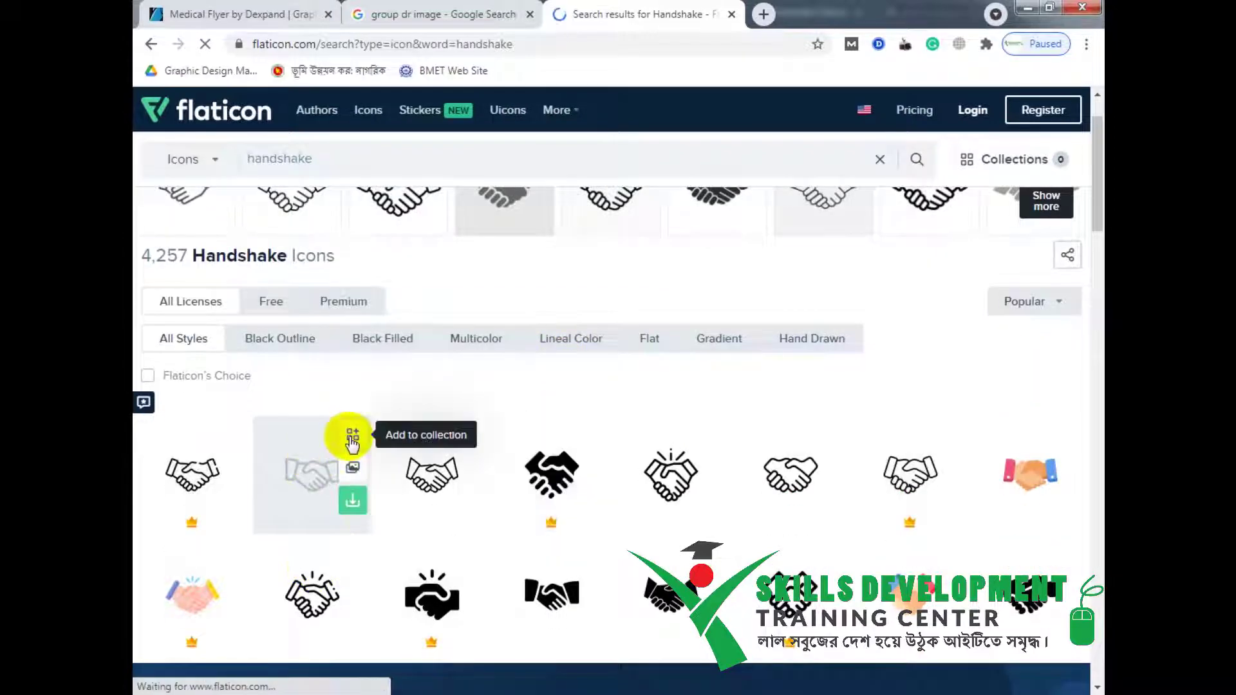
left_click(353, 438)
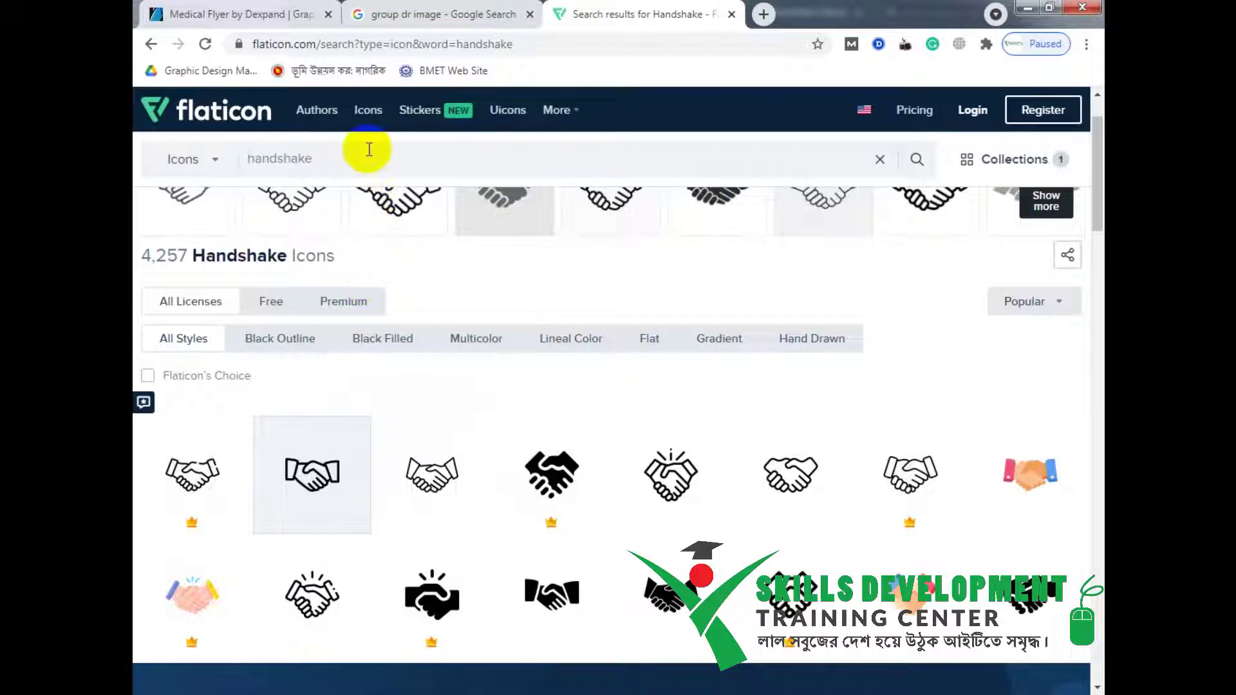
- Search Flaticon for "meeting" icons and add the outlined icon of three people talking around a table to the collection
left_click_drag(367, 154, 240, 176)
type("mee")
key("Down")
key("Down")
key("Up")
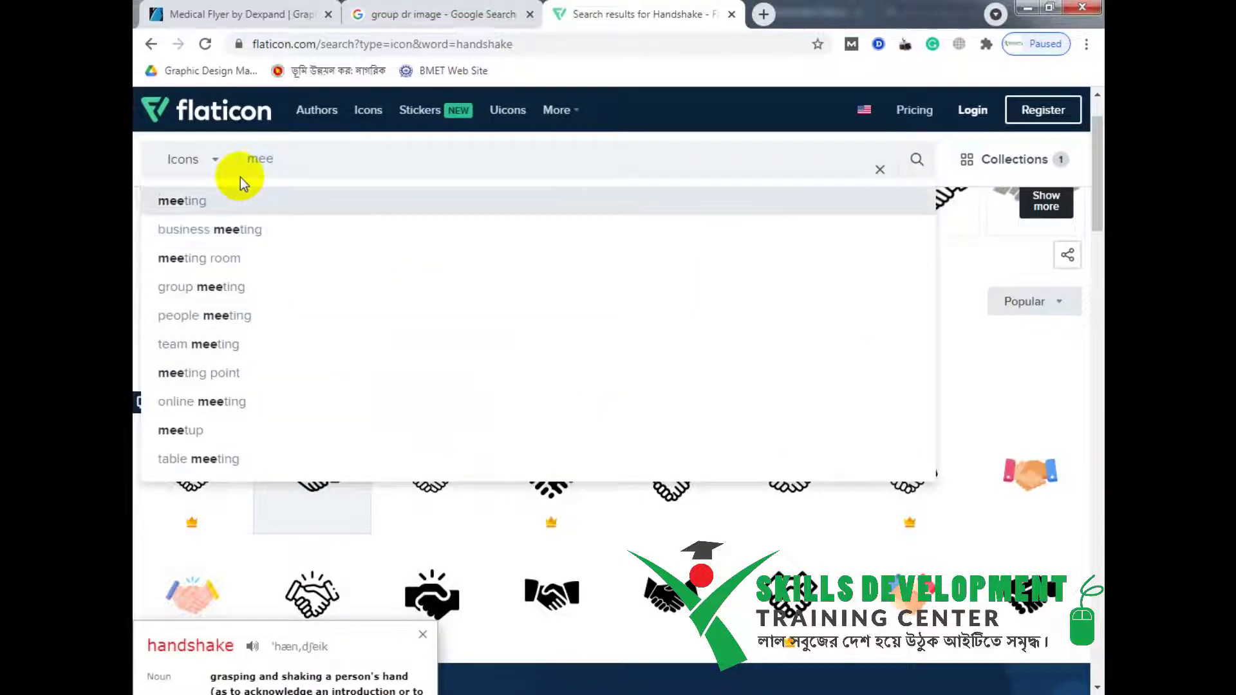
key("Return")
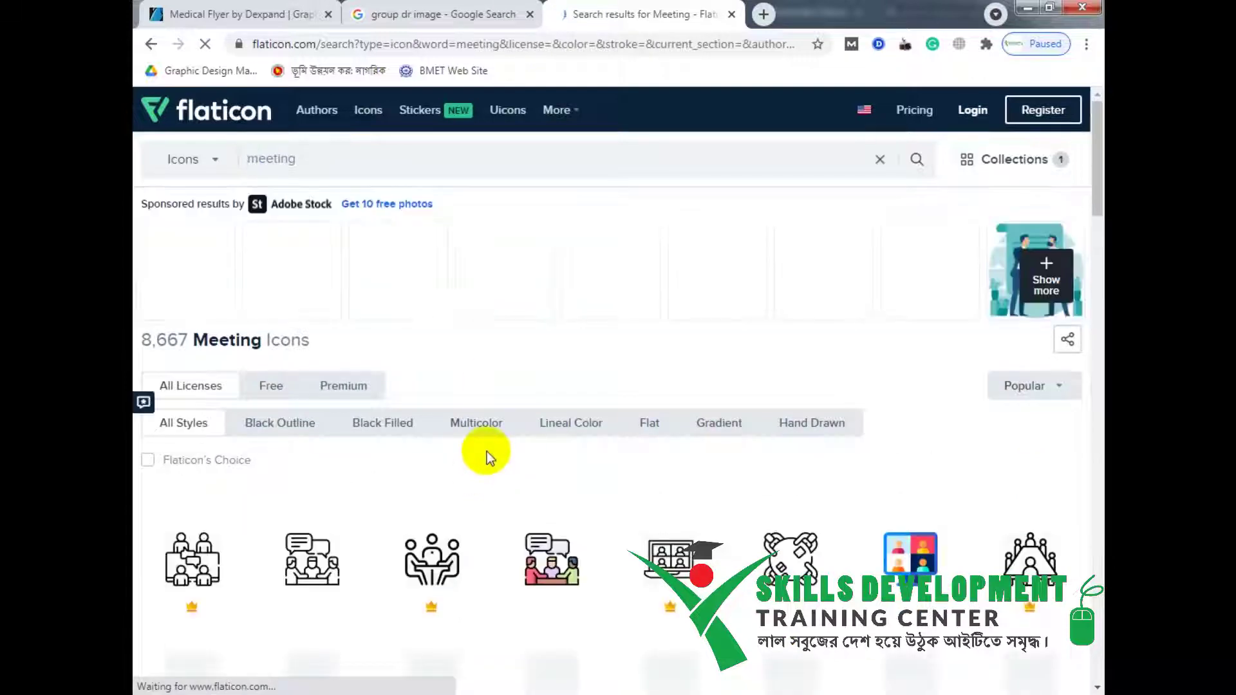
scroll(494, 444, "down", 3)
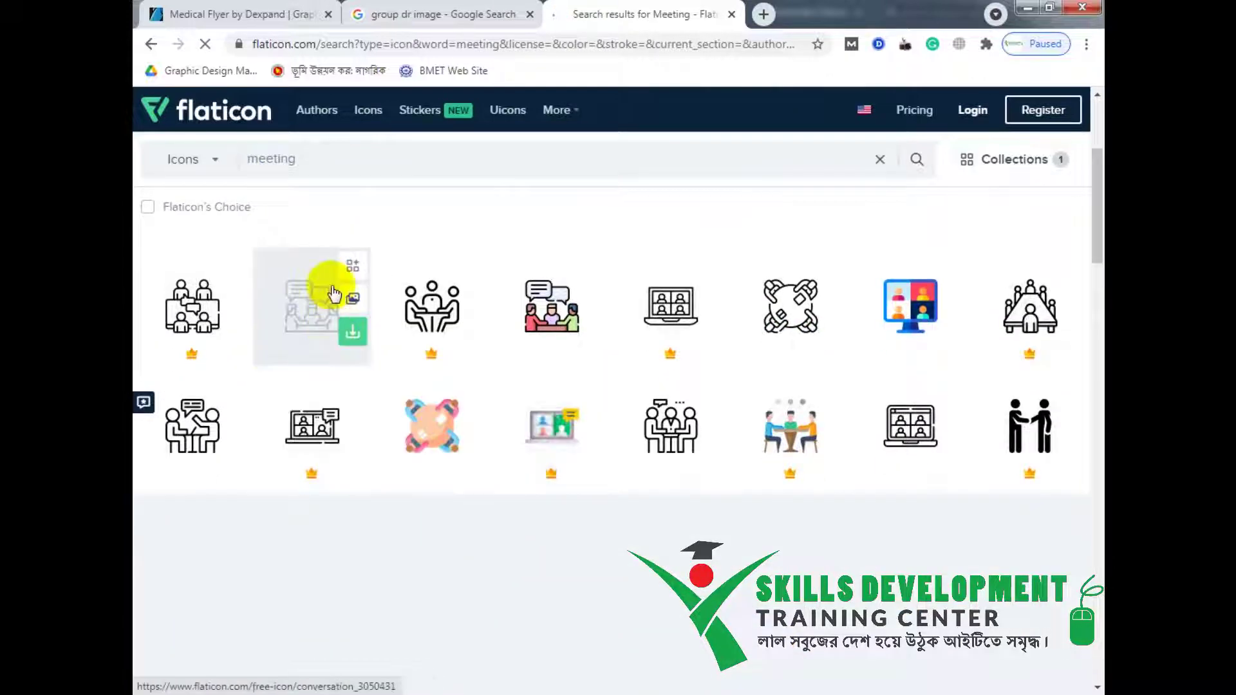
left_click(708, 386)
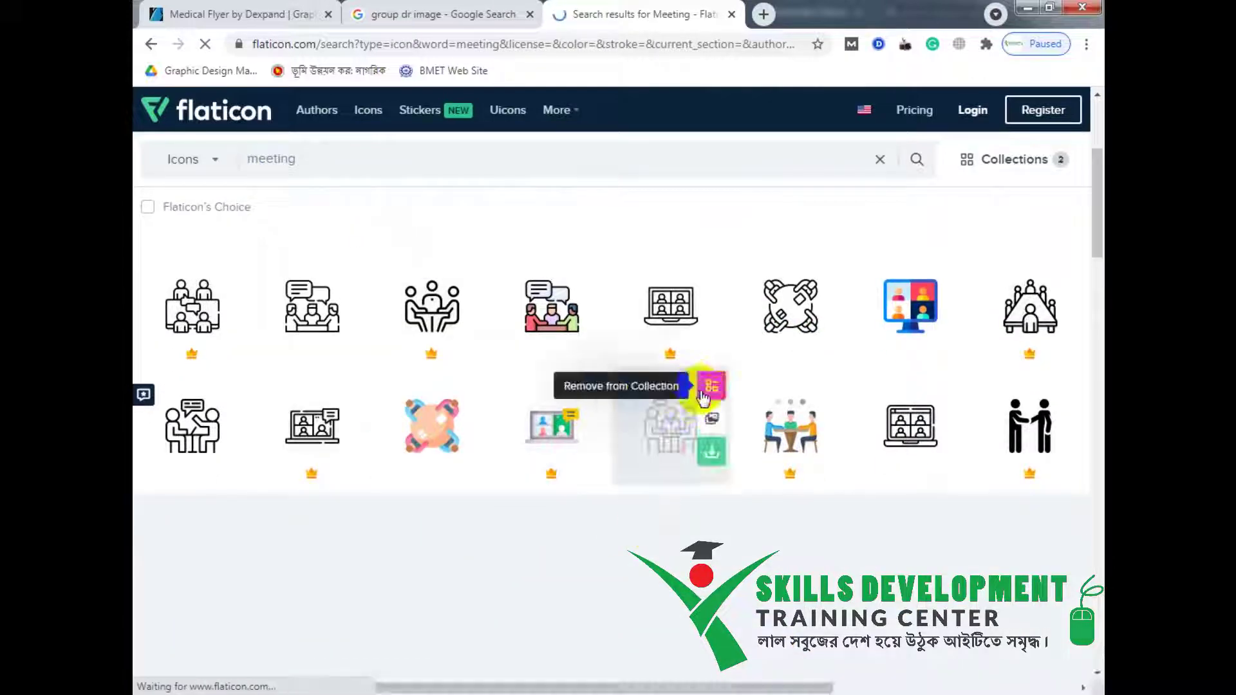
- Switch back to Illustrator and examine the four prevention icons and captions in the reference flyer
key("alt+Tab")
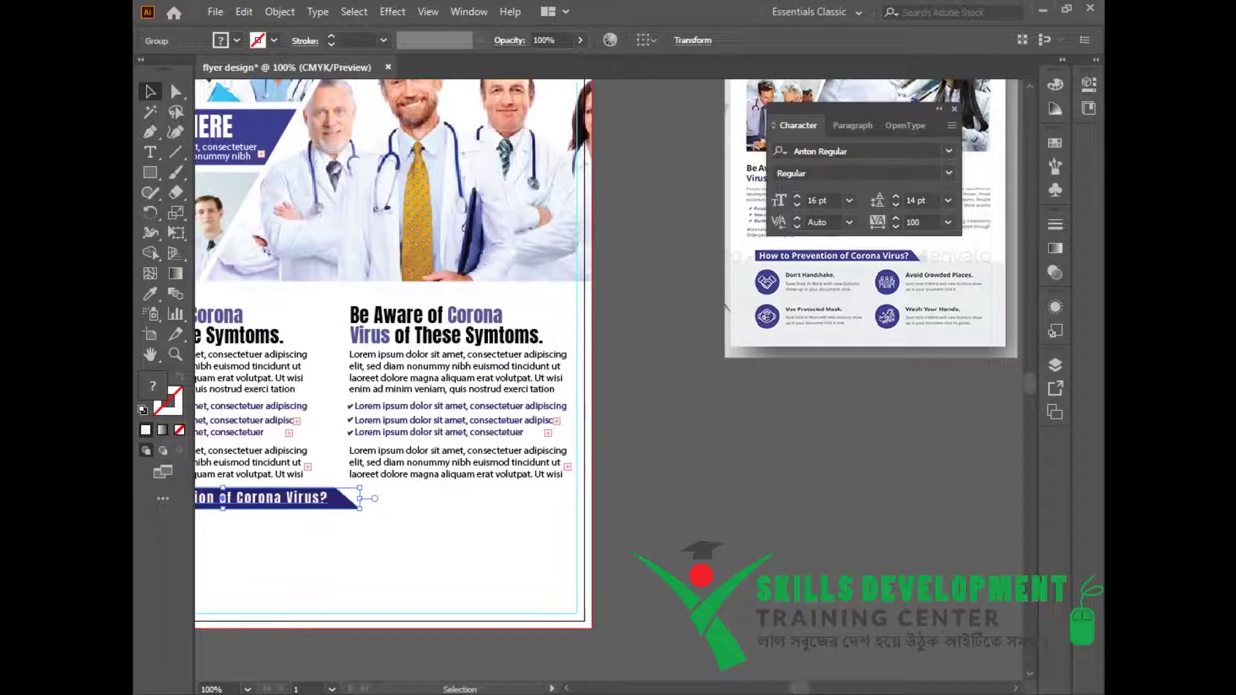
left_click(840, 466)
left_click(799, 341, "ctrl")
left_click(796, 337, "ctrl")
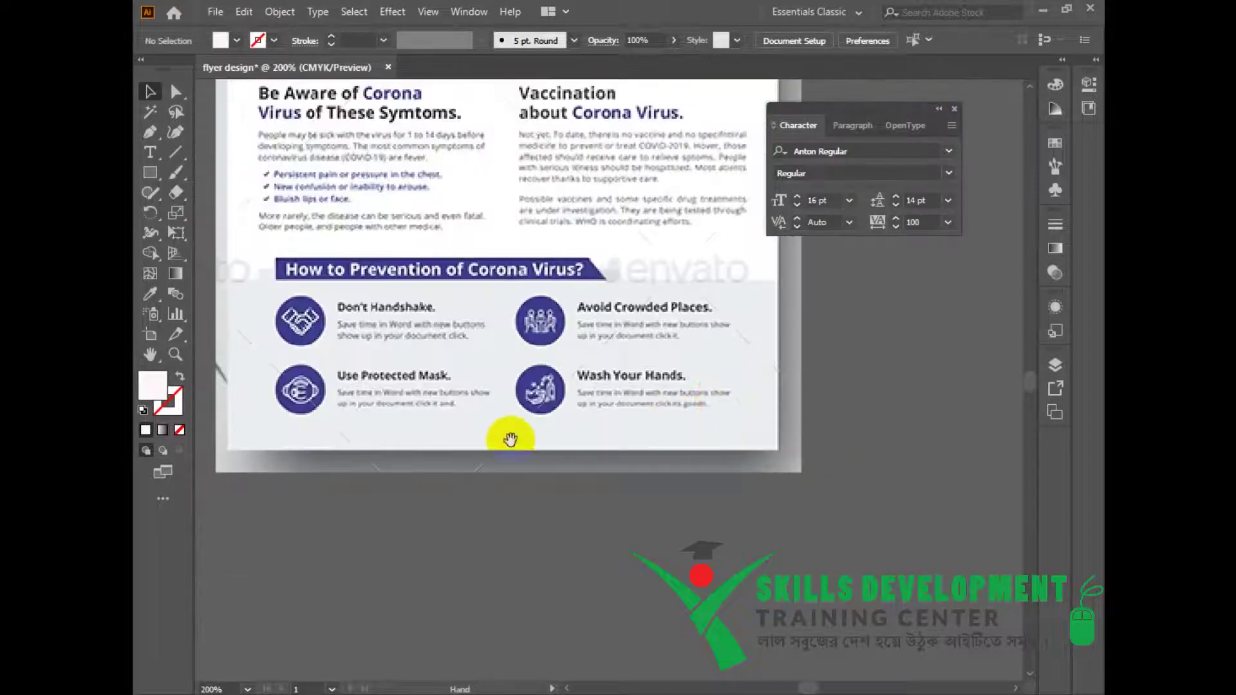
left_click_drag(510, 438, 736, 413)
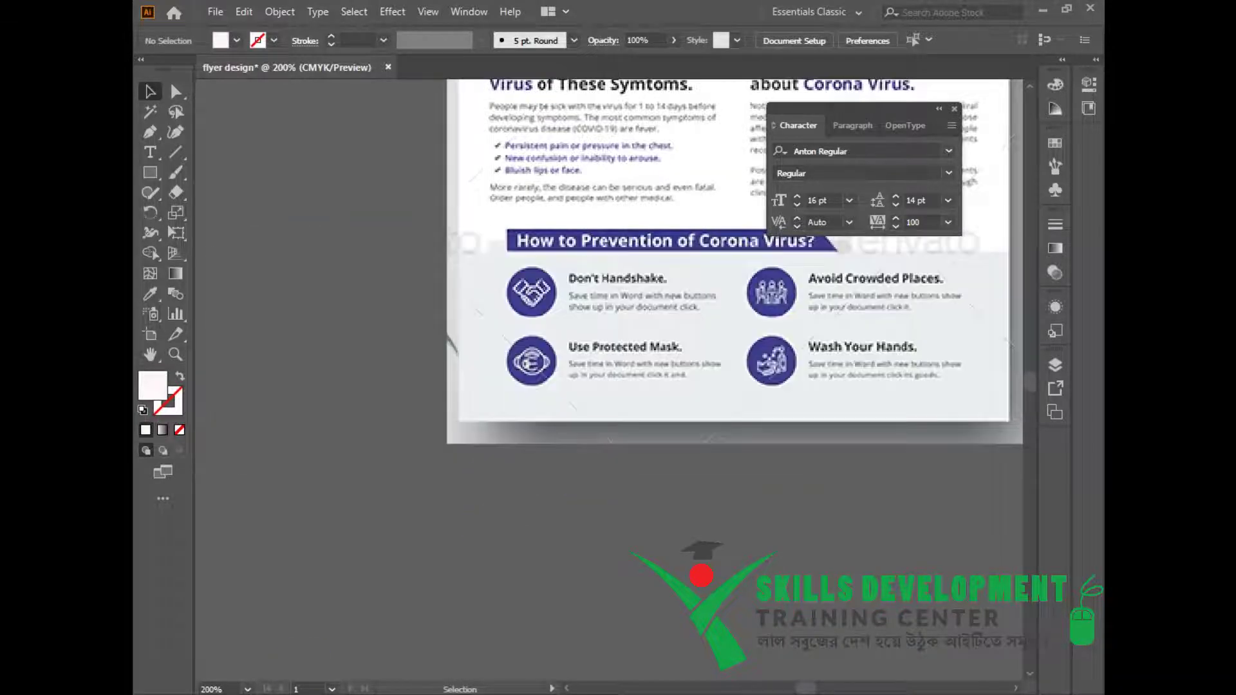
- Switch back to the browser, search Flaticon for "mask" and add the second result, an outlined face mask, to the collection
left_click(309, 694)
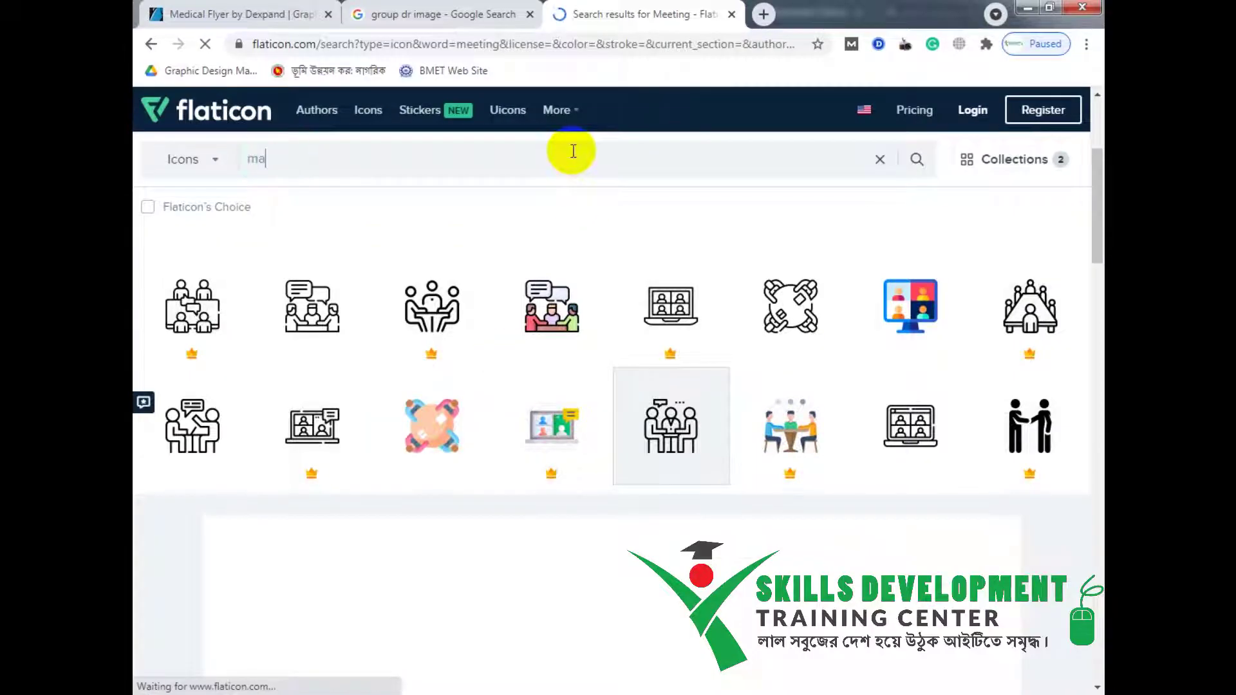
left_click(572, 151)
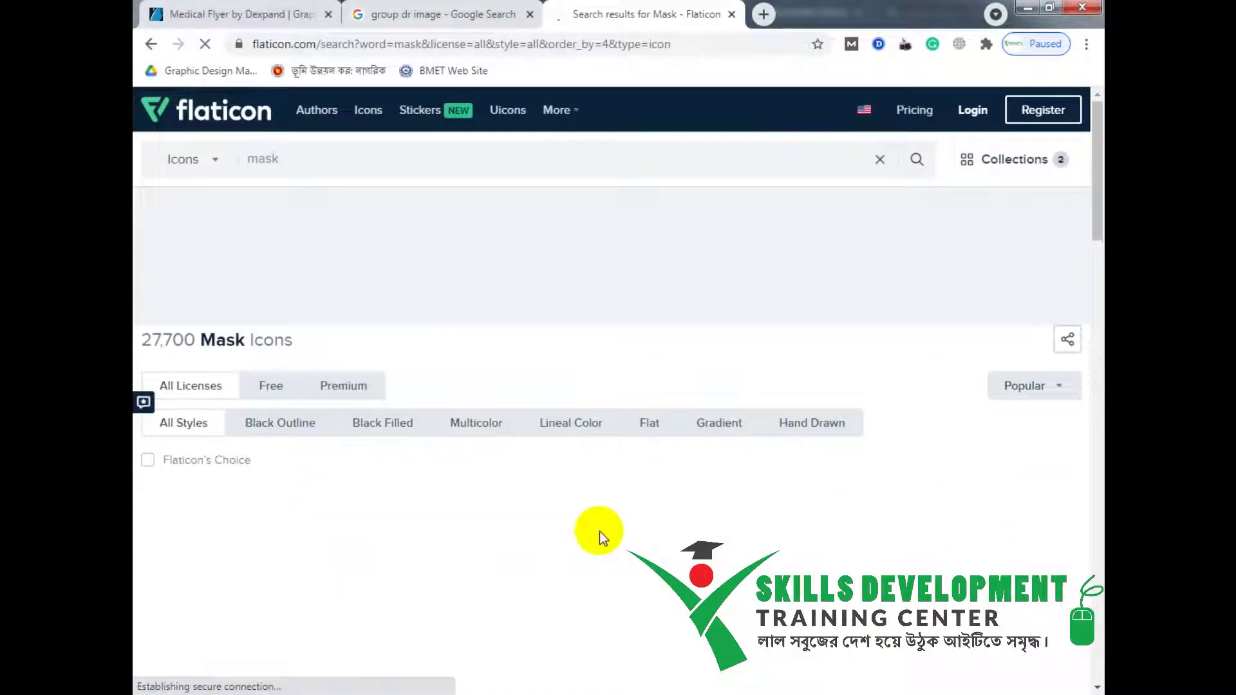
left_click(350, 265)
- Check the reference's last icon, search Flaticon for a sanitizer and add the outlined liquid-soap-and-hand icon to the collection
key("alt+Tab")
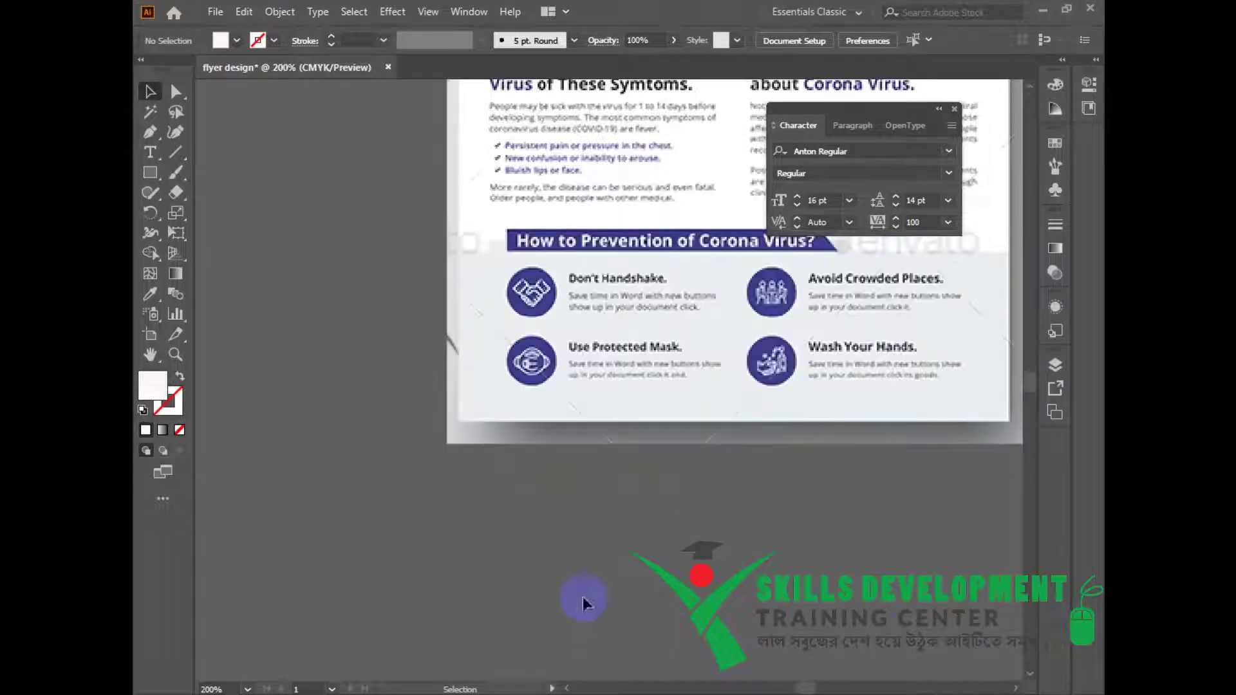
key("alt+Tab")
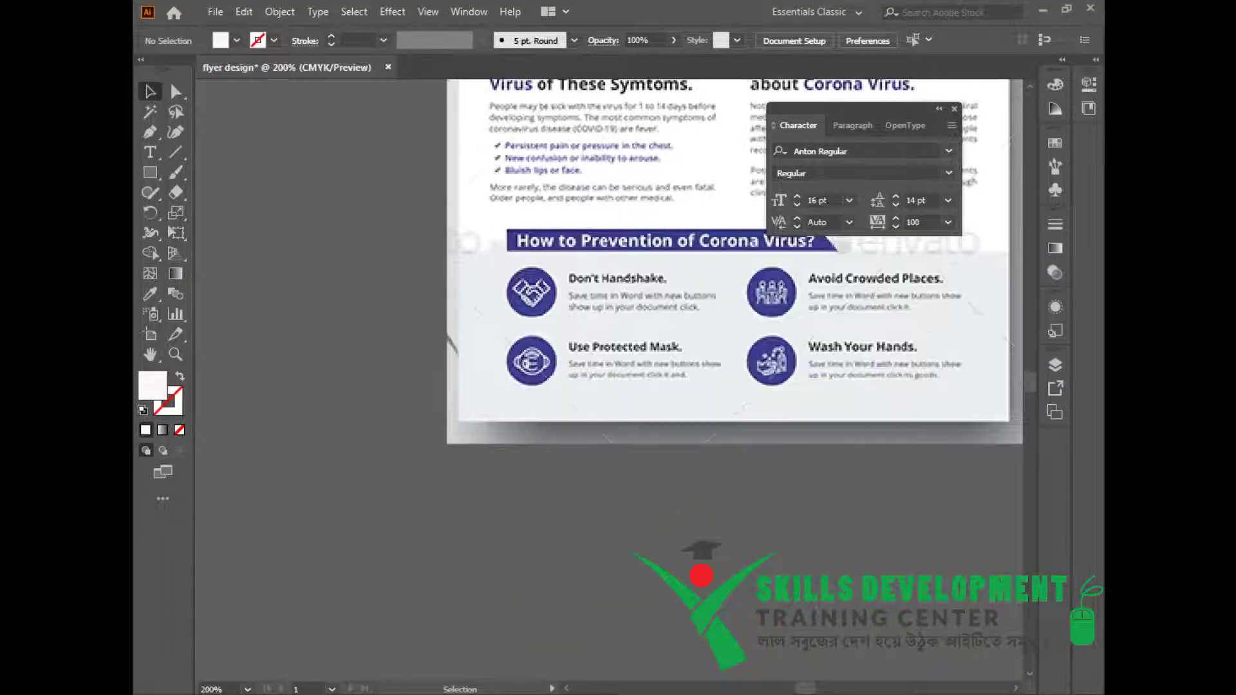
key("alt+Tab")
left_click_drag(290, 158, 135, 161)
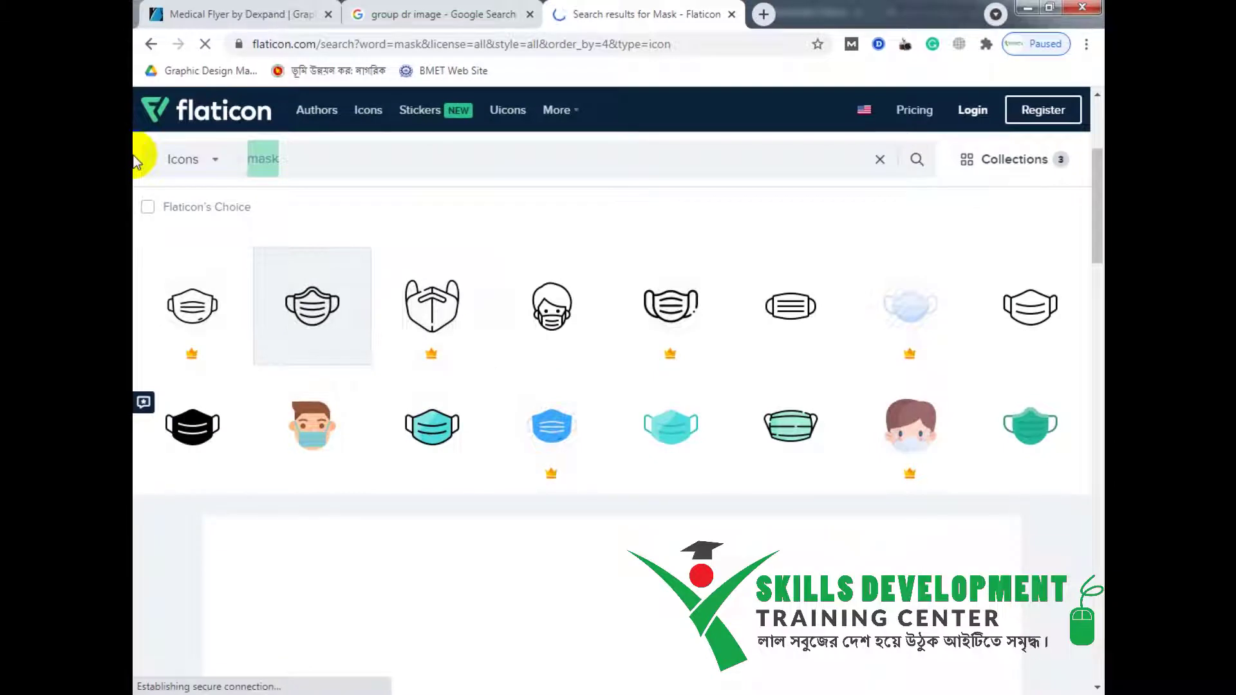
type("seni")
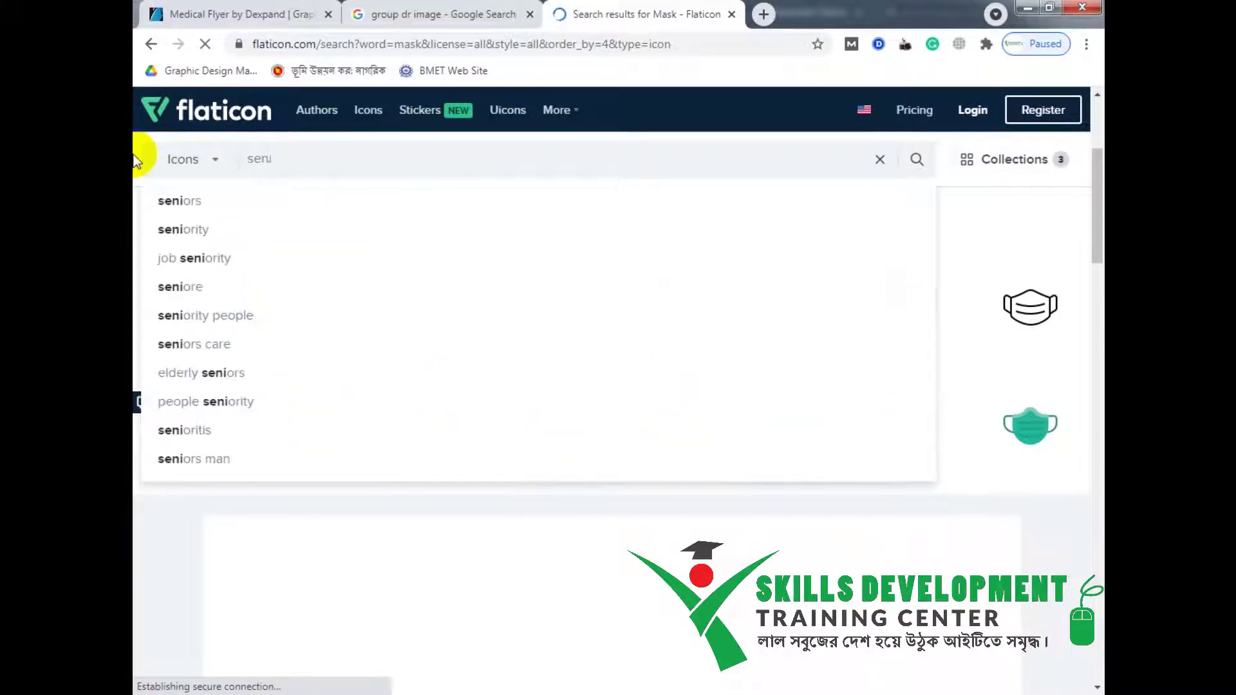
type("te")
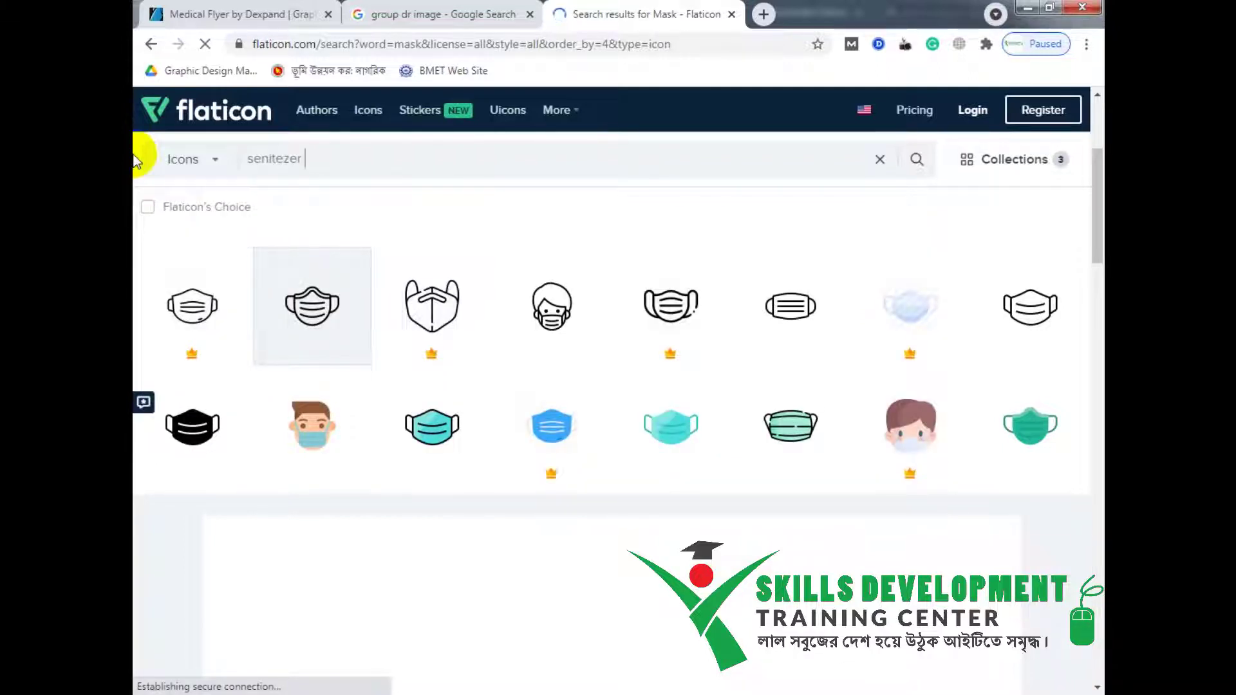
type("zer")
key("Return")
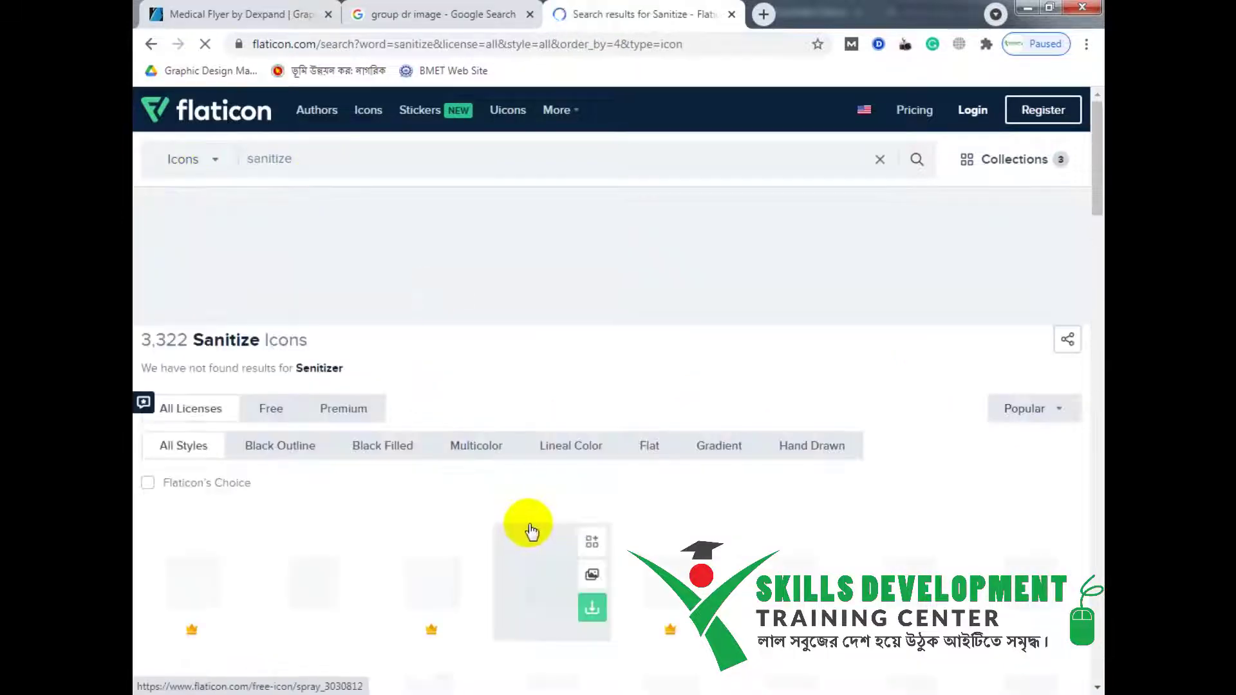
scroll(527, 525, "down", 1)
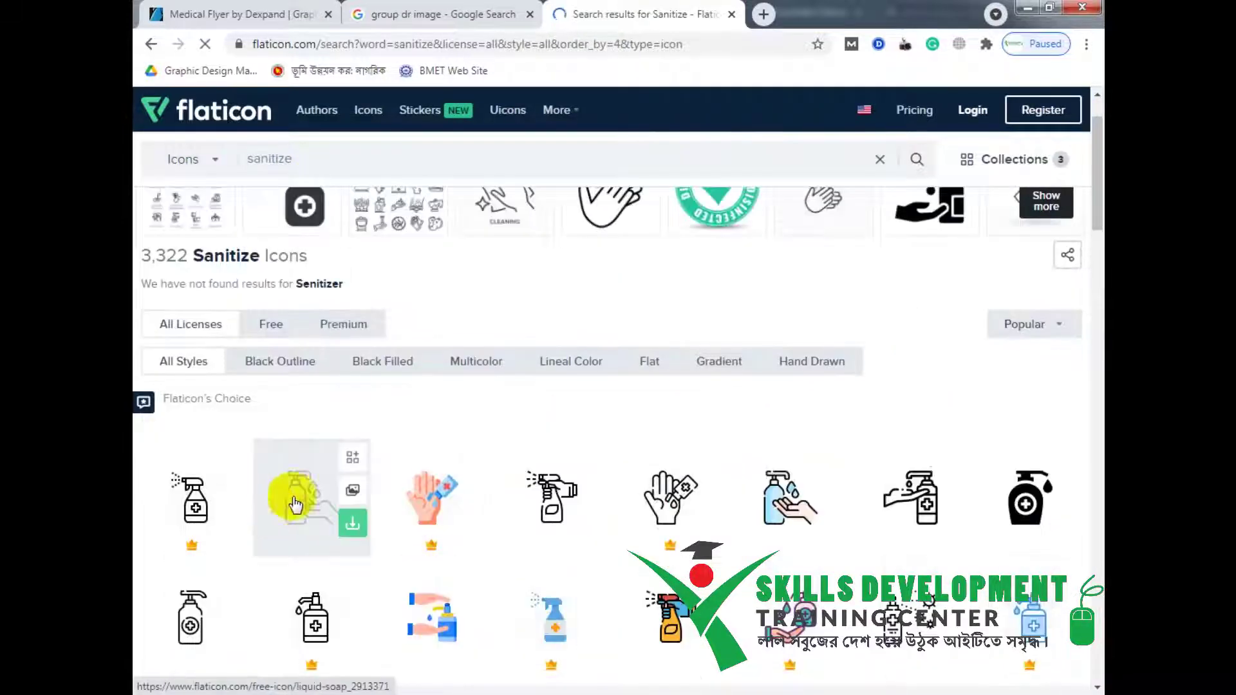
left_click(348, 455)
- Open the icon collection and download its four icons in EPS format with the free, attributed option
left_click(1007, 172)
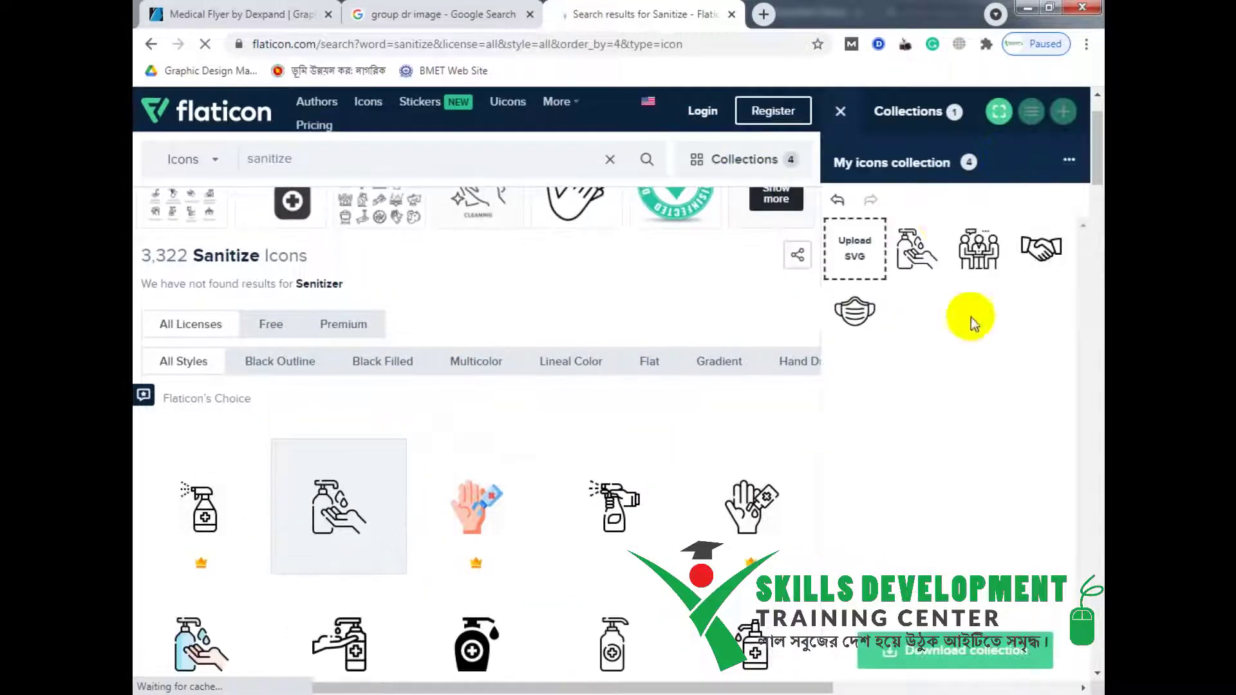
left_click(934, 654)
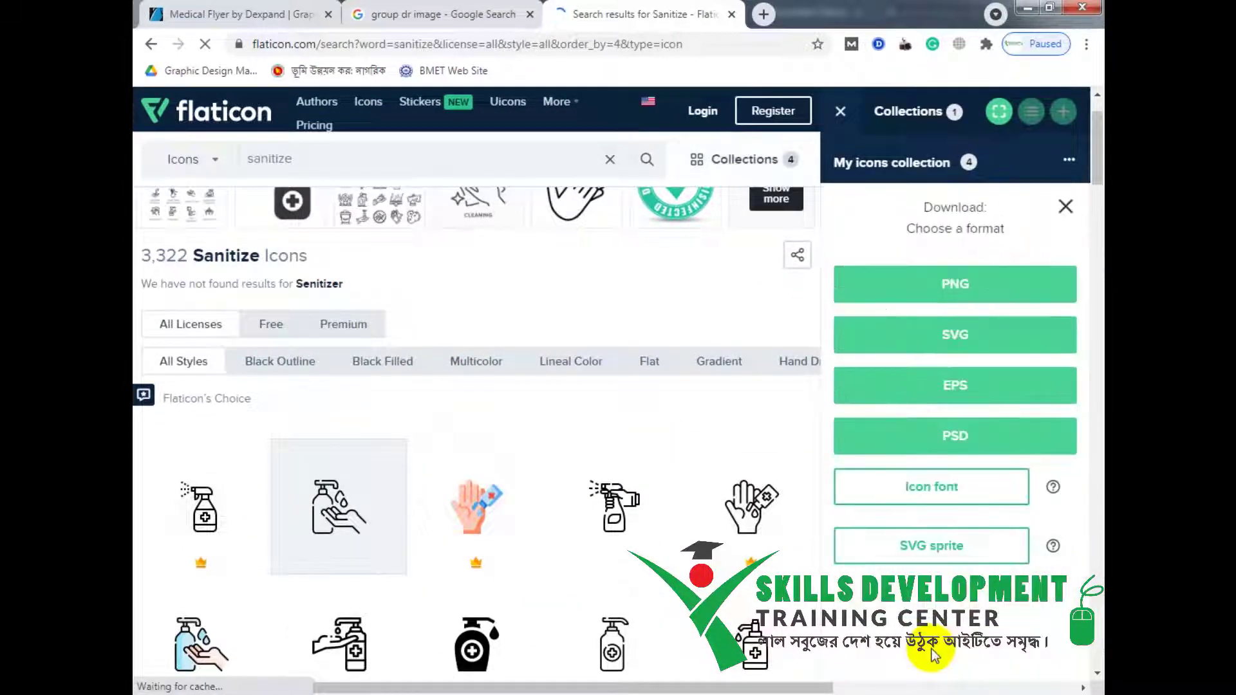
left_click(951, 388)
left_click(840, 337)
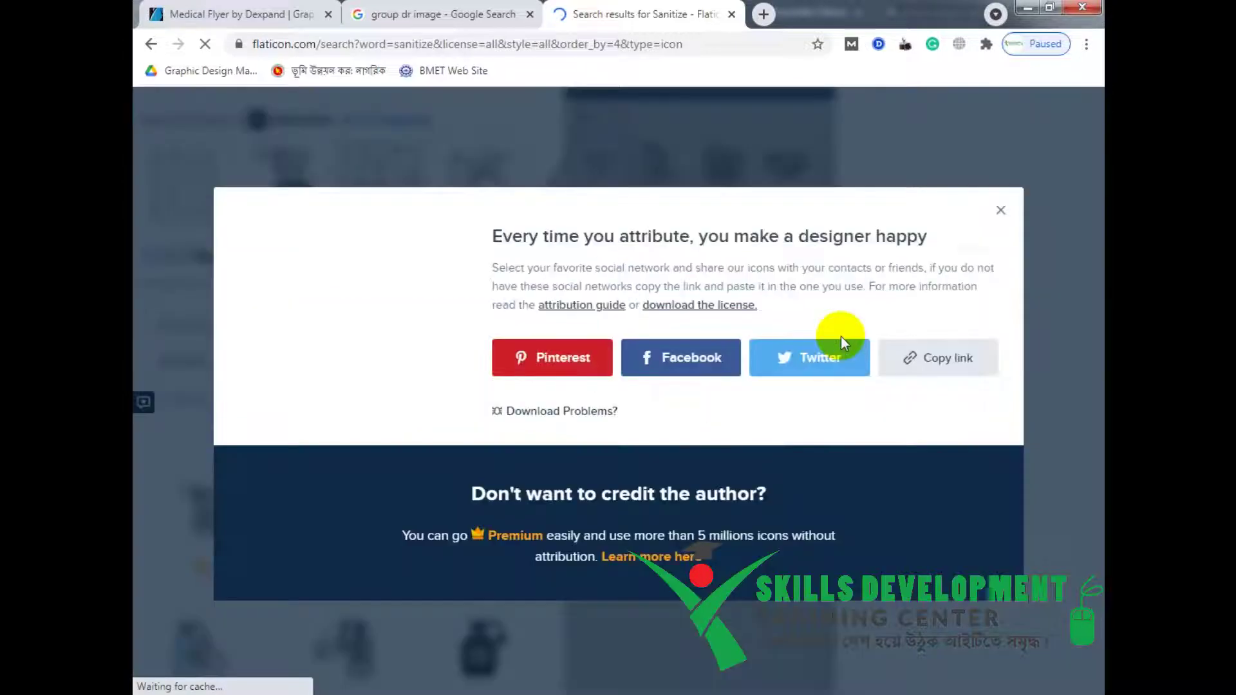
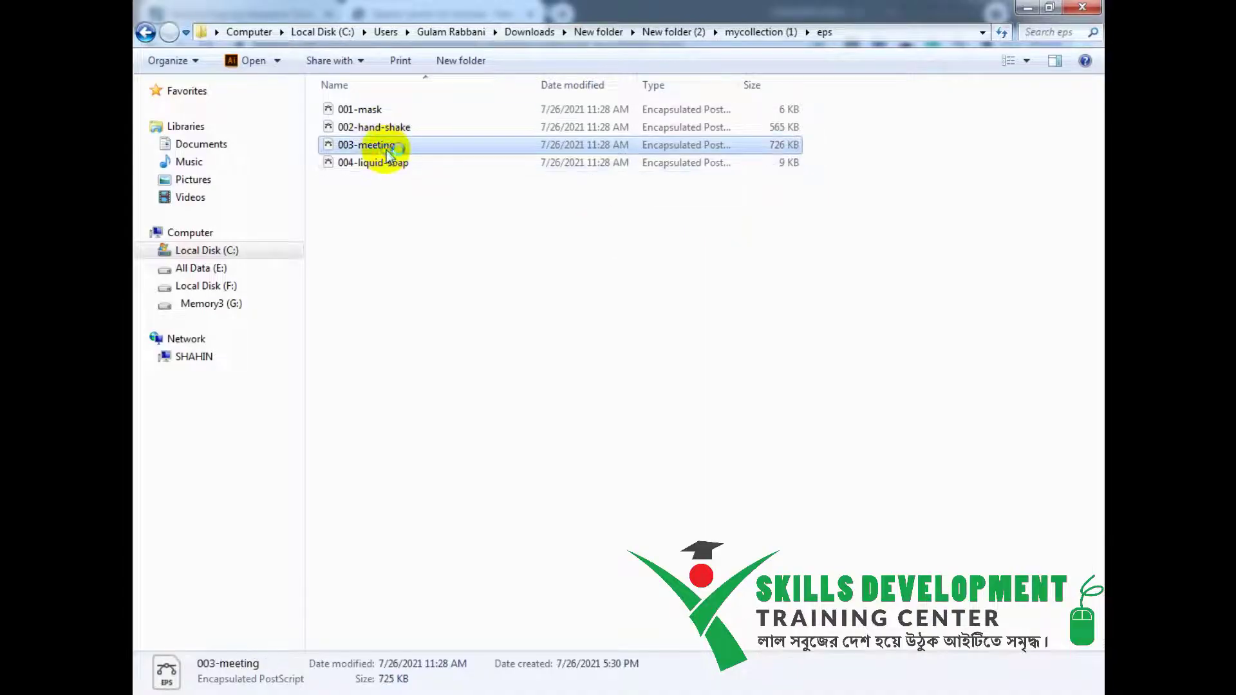
- Open the downloaded 003-meeting and 004-liquid-soap EPS files from the eps folder in Illustrator
right_click(386, 148)
left_click(408, 165)
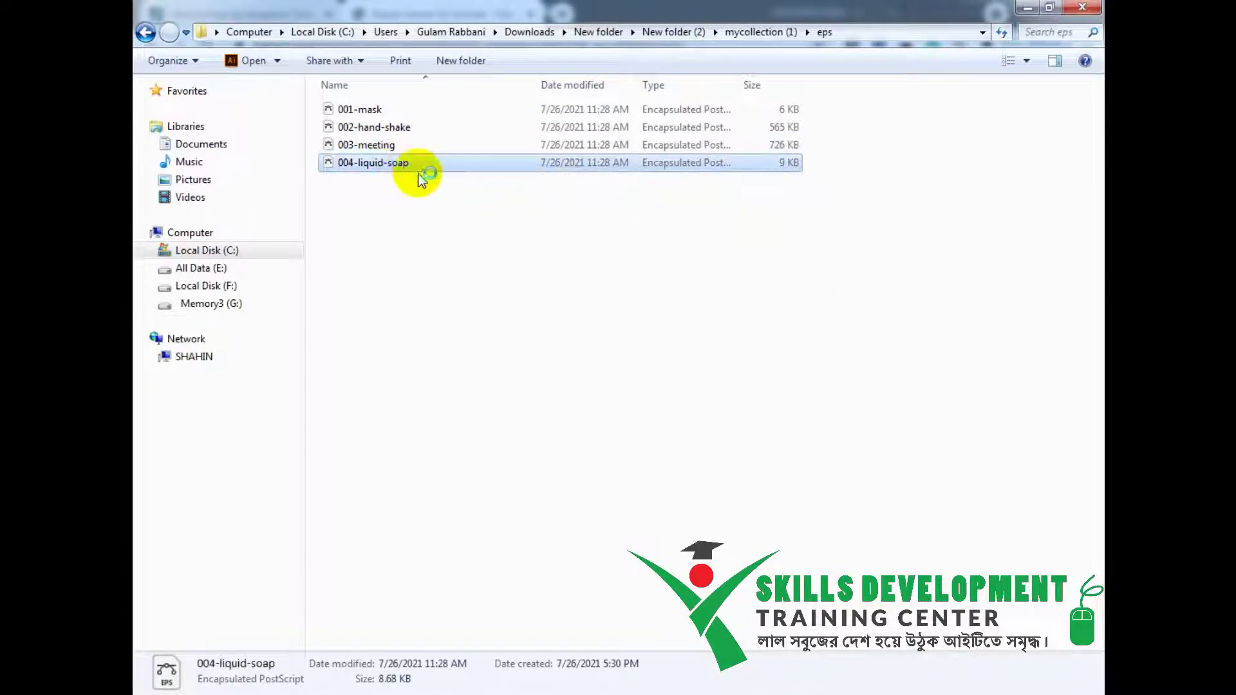
right_click(403, 167)
mouse_move(603, 233)
left_click(724, 232)
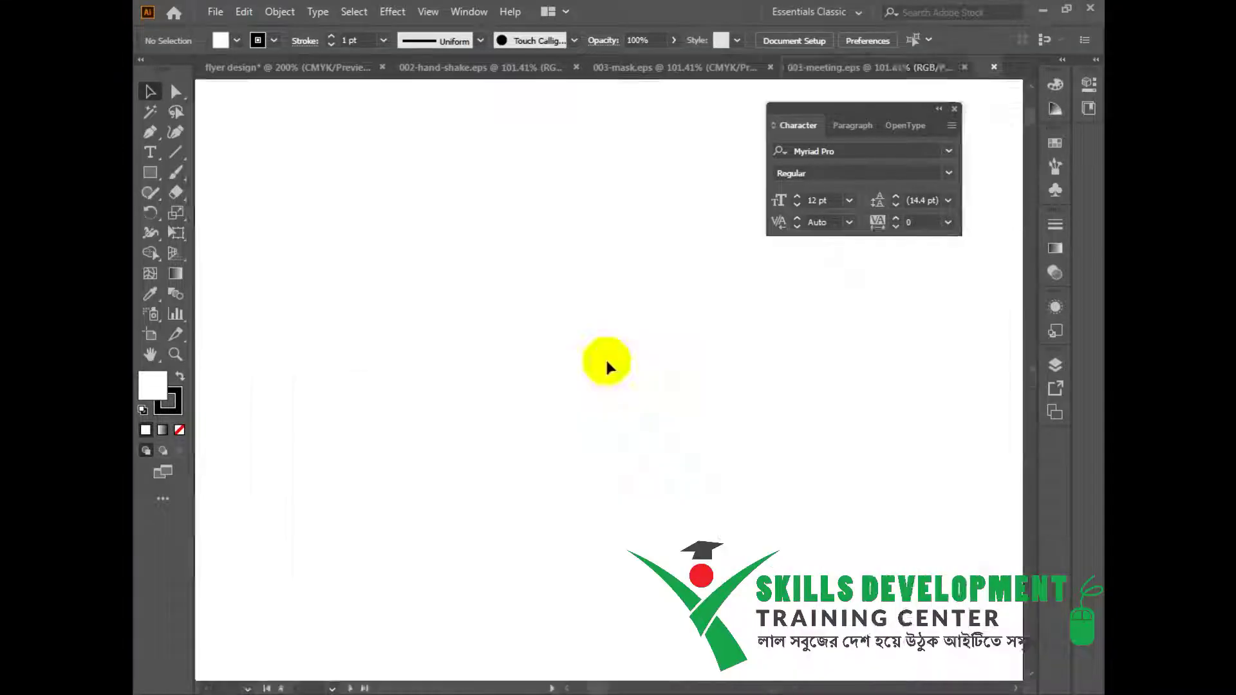
- Copy the complete liquid-soap icon into the 003-meeting document and place it beside the meeting icon's artboard
scroll(534, 358, "down", 2)
left_click_drag(572, 229, 821, 525)
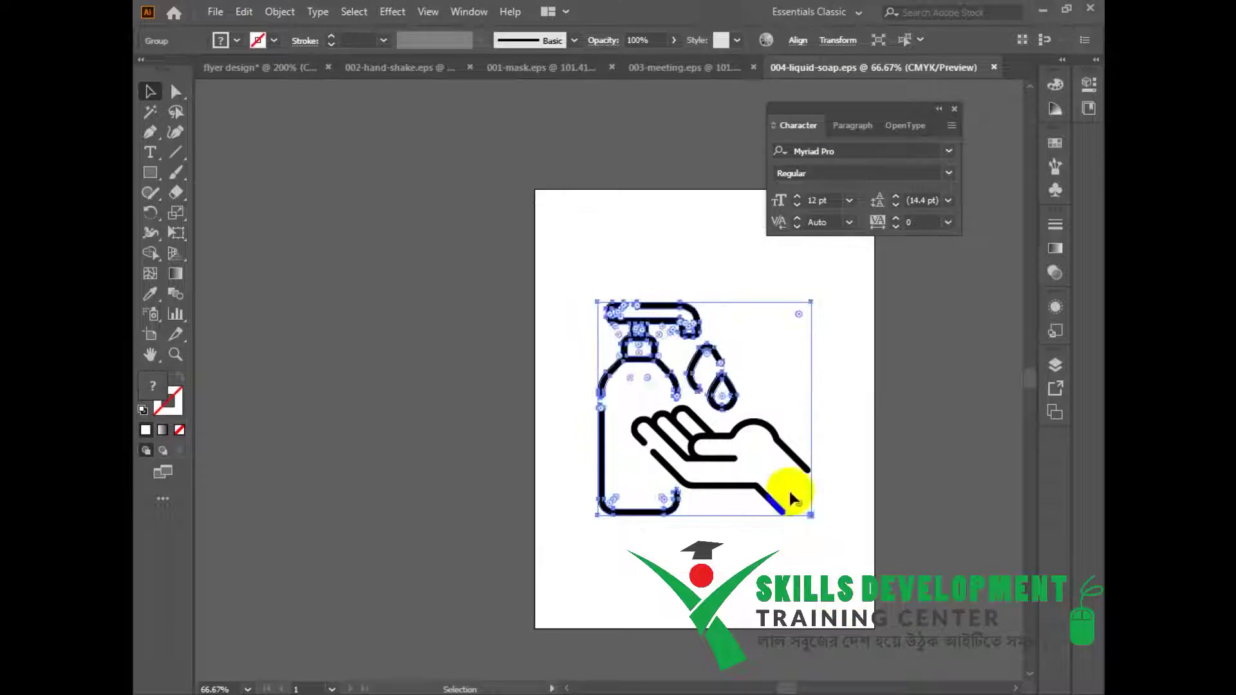
key("ctrl+c")
left_click_drag(780, 444, 634, 515)
left_click(860, 444, "shift")
left_click_drag(792, 386, 646, 383)
key("ctrl+minus")
- Copy the meeting and liquid-soap icons together into the 001-mask document and place them below the mask
left_click_drag(548, 273, 792, 552)
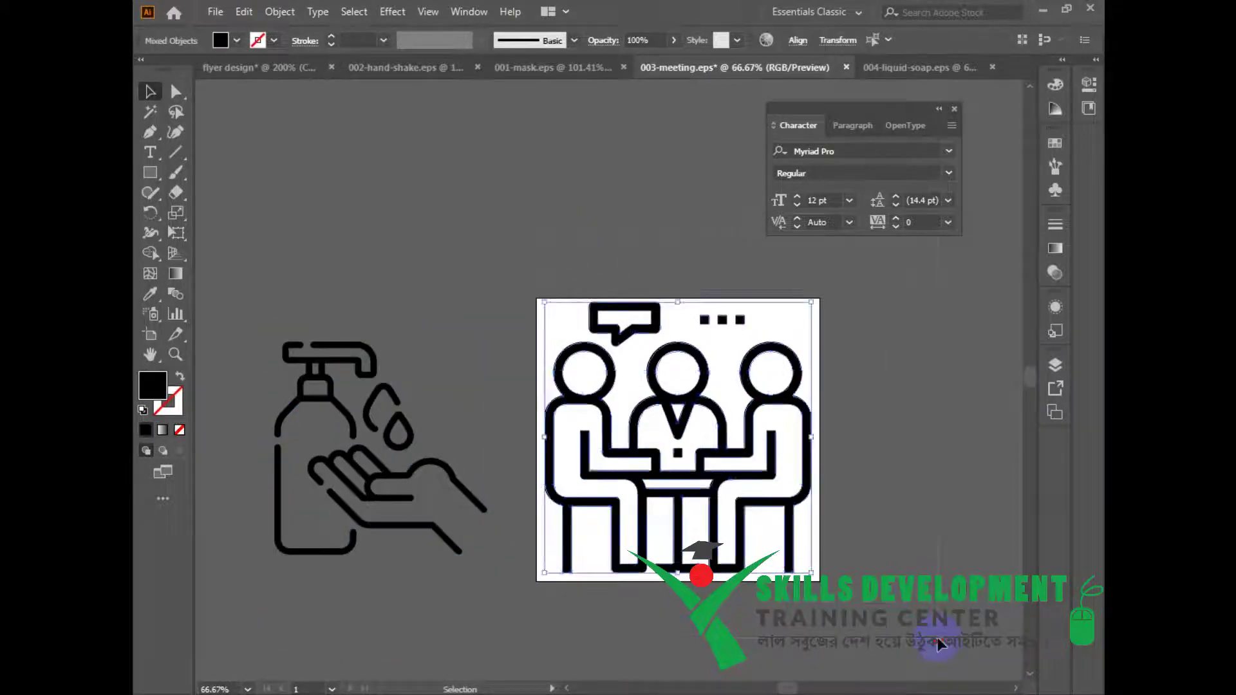
left_click_drag(616, 361, 463, 557)
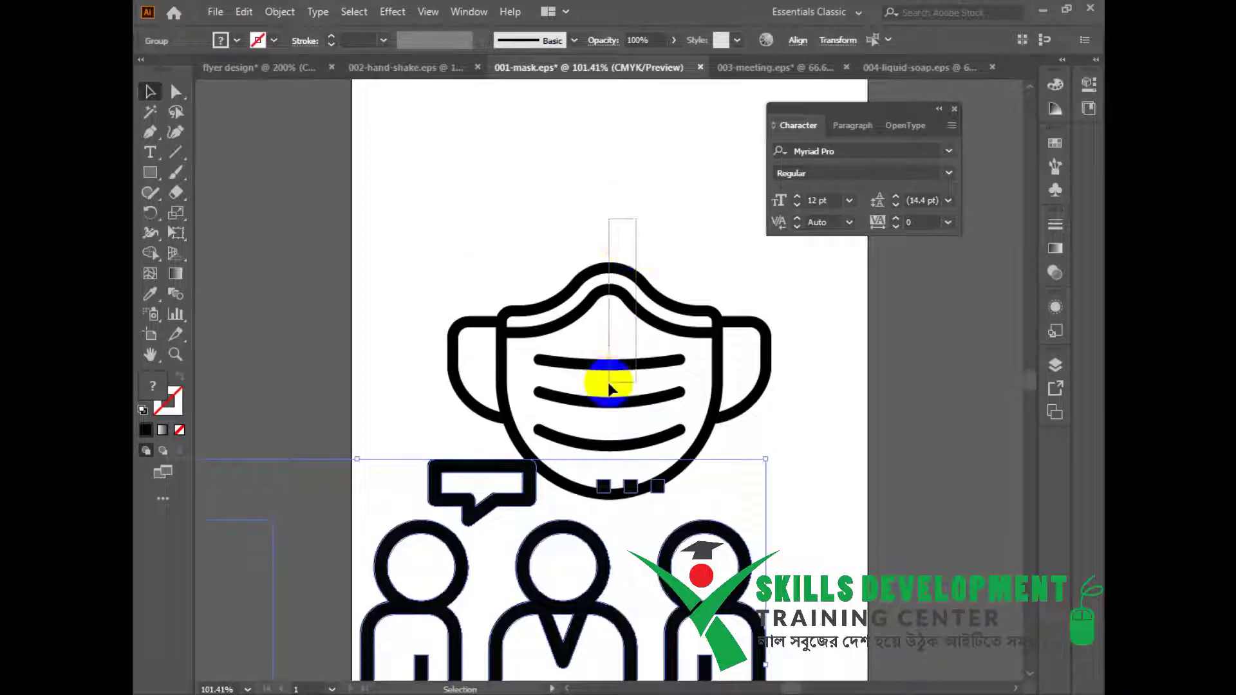
left_click(635, 399)
left_click_drag(640, 442, 631, 335)
scroll(467, 283, "down", 3)
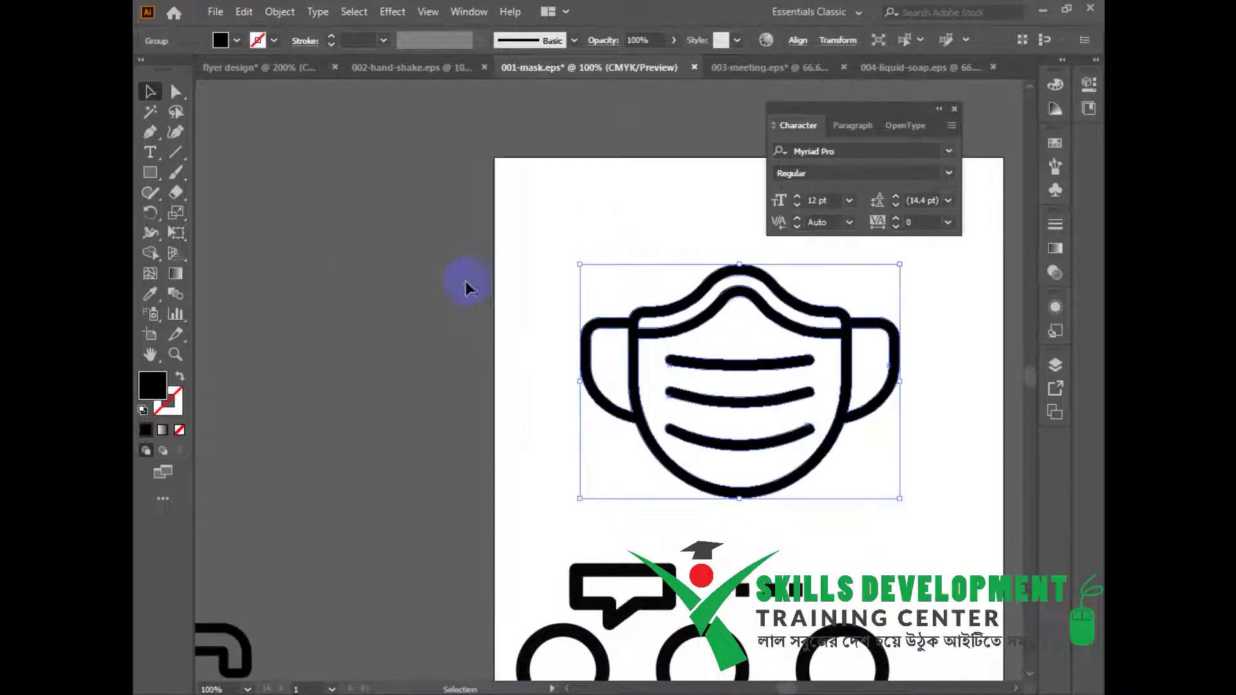
- Copy the mask, meeting and liquid-soap icons into the 002-hand-shake document beside the artboard and group the handshake's shapes
left_click_drag(508, 376, 380, 232)
key("ctrl+a")
left_click_drag(687, 413, 726, 366)
left_click(723, 363)
left_click_drag(527, 214, 986, 545)
key("ctrl+g")
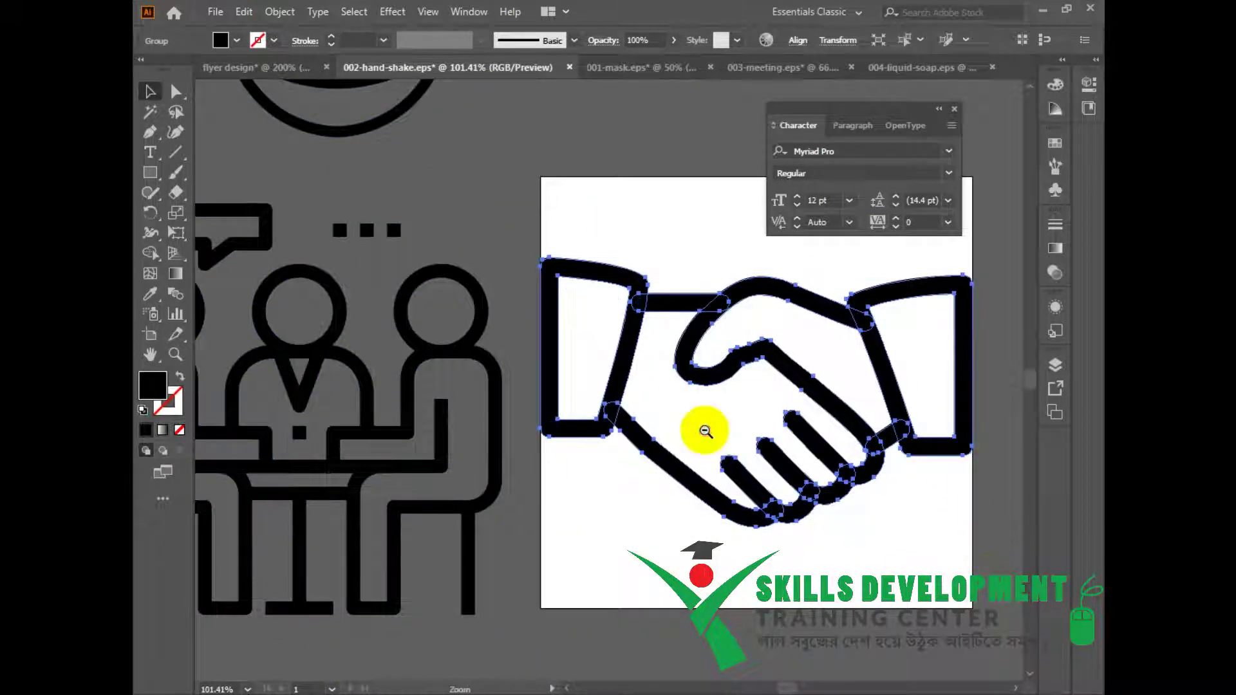
left_click(705, 431, "ctrl+alt")
left_click(704, 431, "ctrl+alt")
left_click(704, 430, "ctrl+alt")
left_click(689, 361, "ctrl+alt")
- Close the 001-mask, 003-meeting and 004-liquid-soap documents without saving changes
left_click(674, 67)
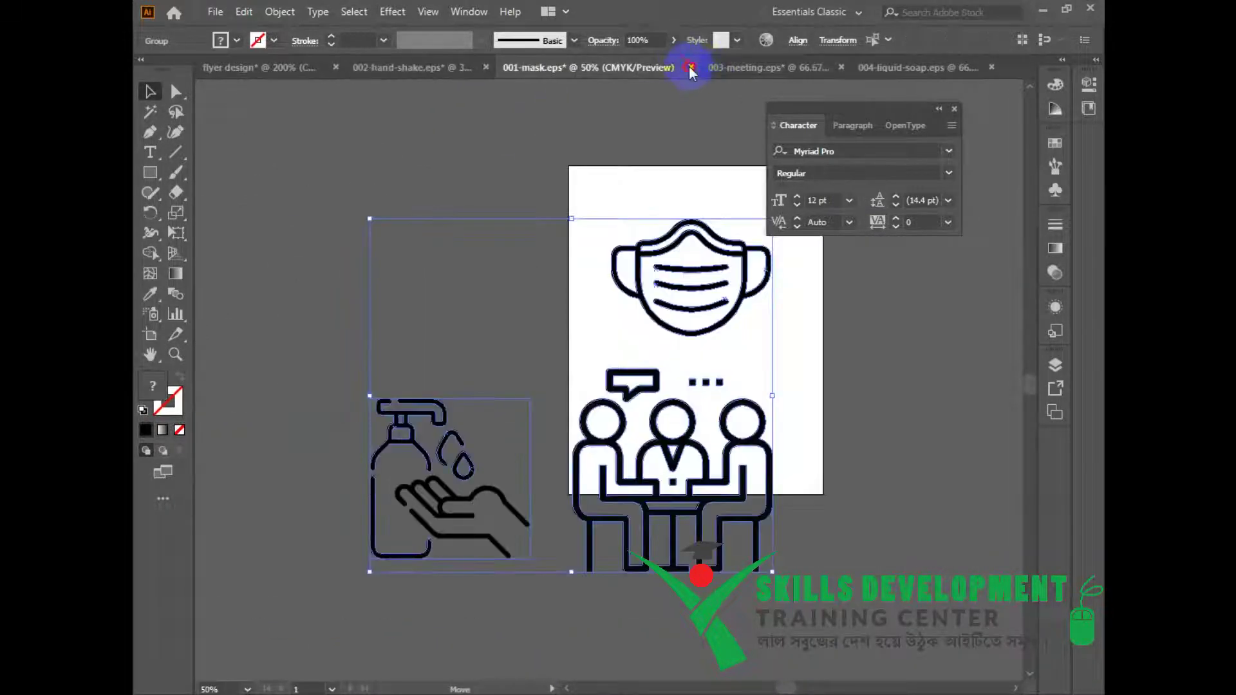
left_click(689, 67)
left_click(775, 379)
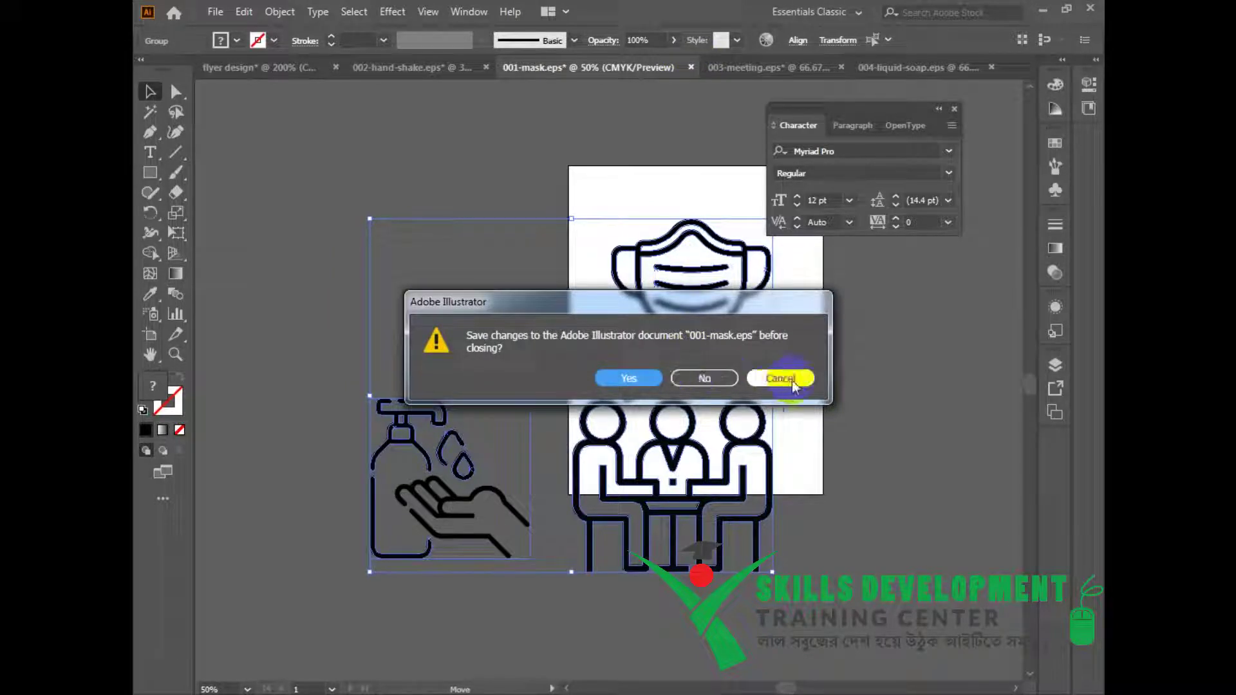
left_click(690, 67)
left_click(700, 379)
left_click(708, 67)
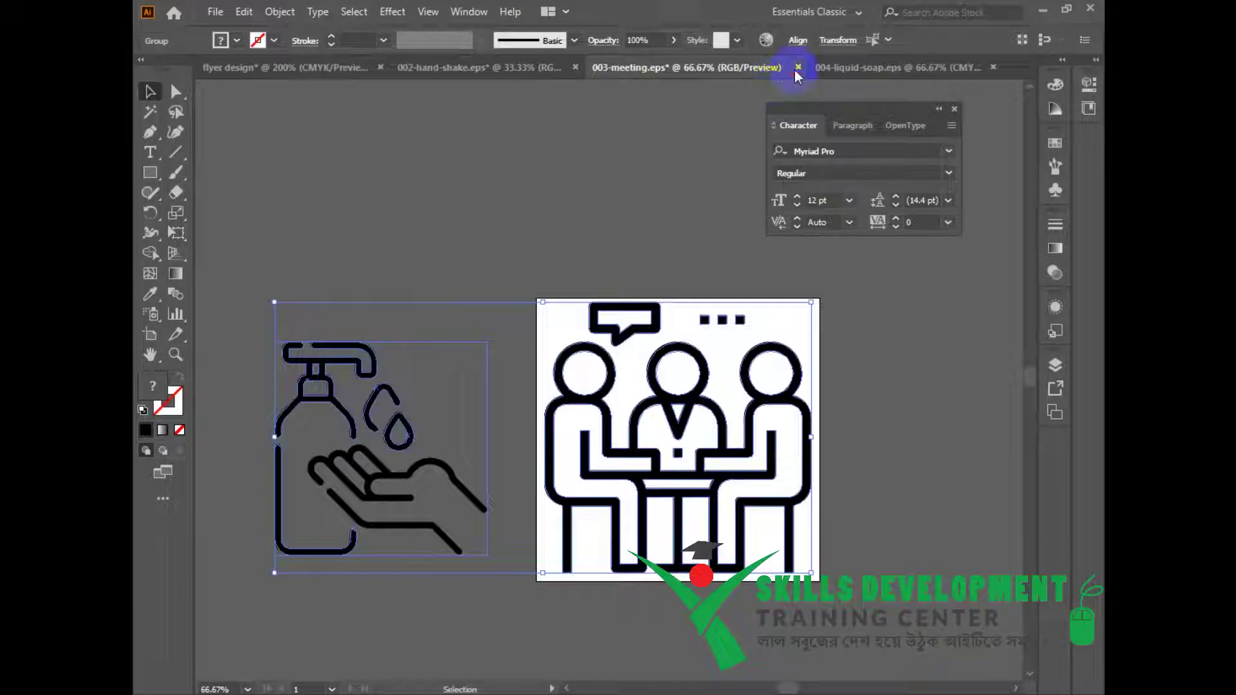
left_click(797, 67)
left_click(683, 385)
left_click(782, 65)
left_click(874, 67)
- Shrink all four icons together, bring them into the flyer design document and close 002-hand-shake without saving
left_click_drag(334, 185, 535, 156)
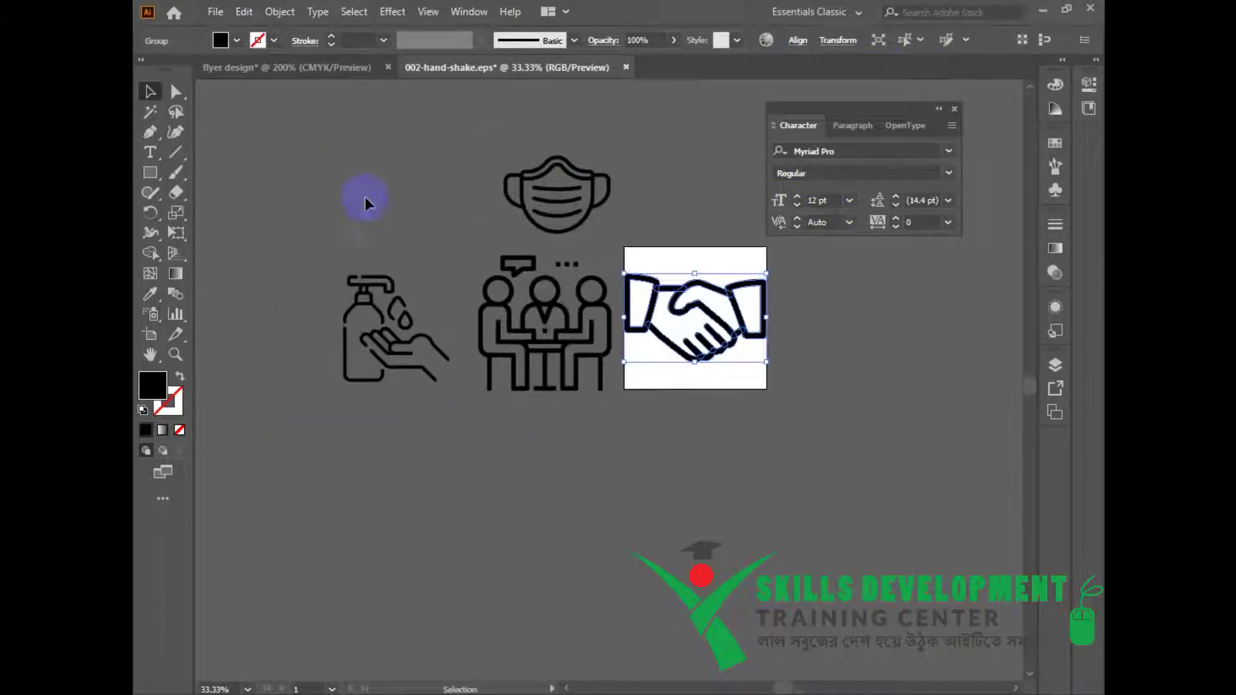
left_click_drag(364, 201, 809, 474)
left_click_drag(767, 391, 591, 294)
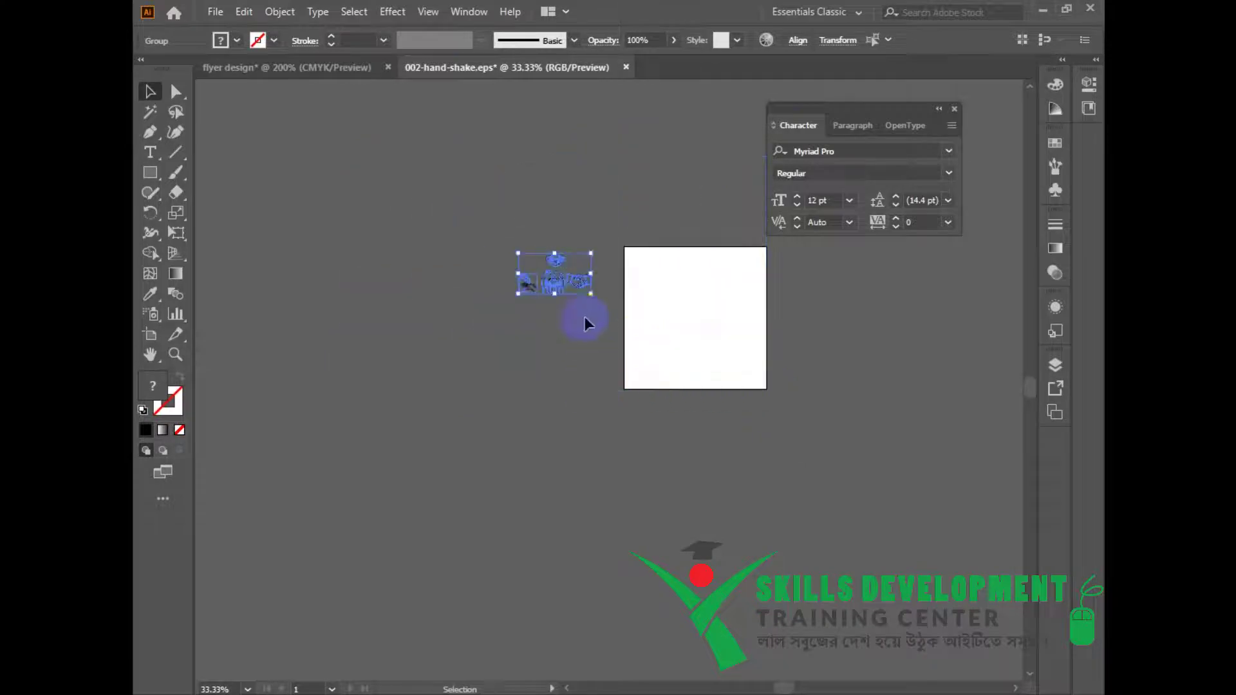
left_click_drag(377, 128, 327, 422)
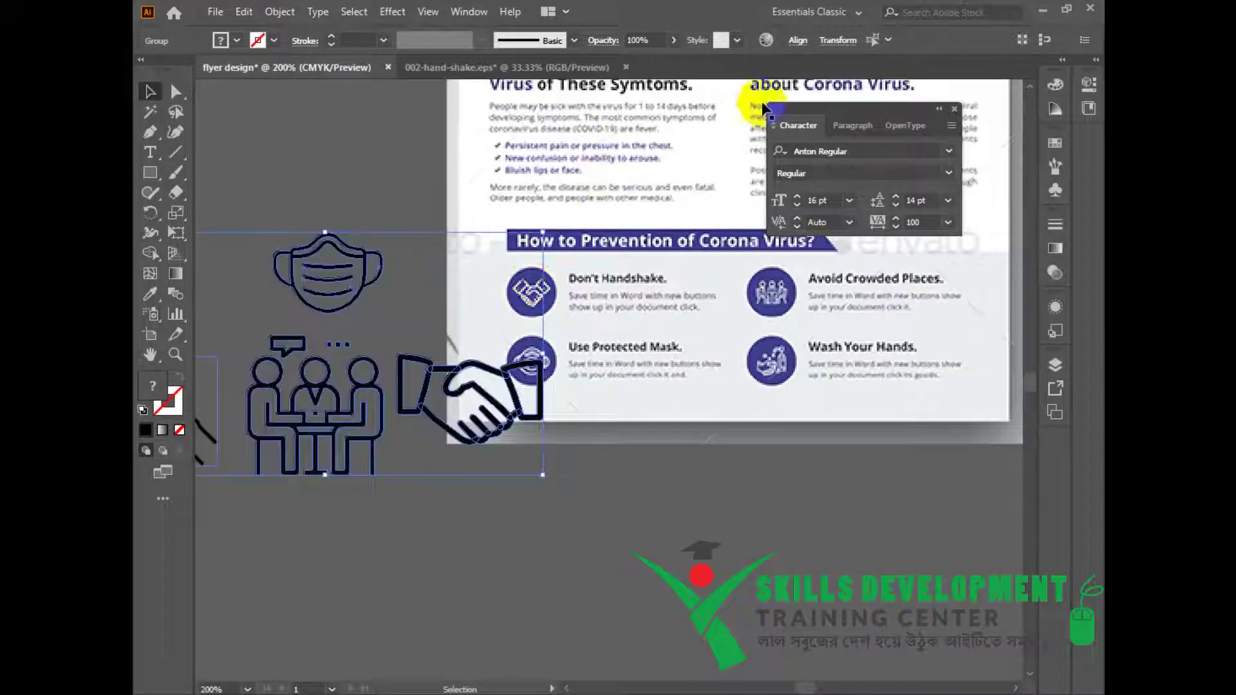
left_click(627, 67)
left_click(706, 379)
- Move the icons to the flyer's lower edge at a smaller size and set the liquid-soap icon apart beside the artboard
key("ctrl+minus")
key("ctrl+minus")
left_click_drag(617, 281, 585, 358)
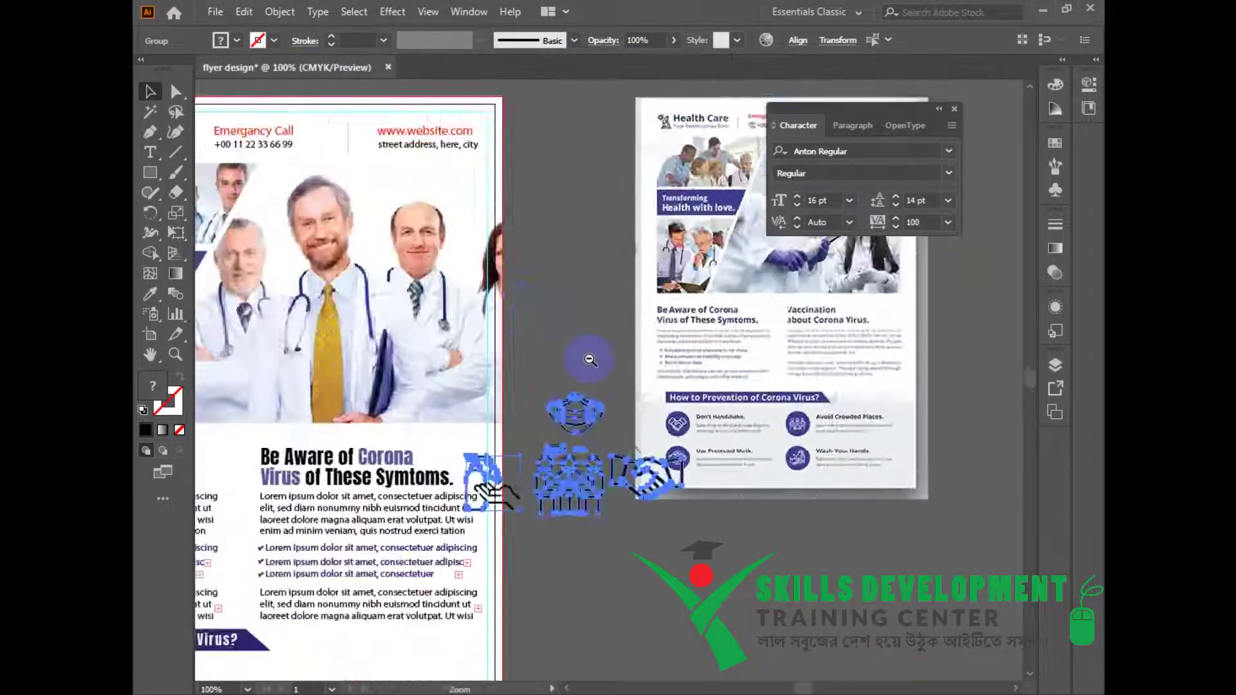
key("ctrl+minus")
left_click_drag(660, 456, 764, 410)
left_click_drag(719, 359, 420, 577)
key("ctrl+plus")
left_click_drag(817, 480, 722, 510)
left_click(722, 508)
left_click_drag(432, 450, 300, 404)
- Apply Expand to the liquid-soap icon beside the artboard
left_click(280, 12)
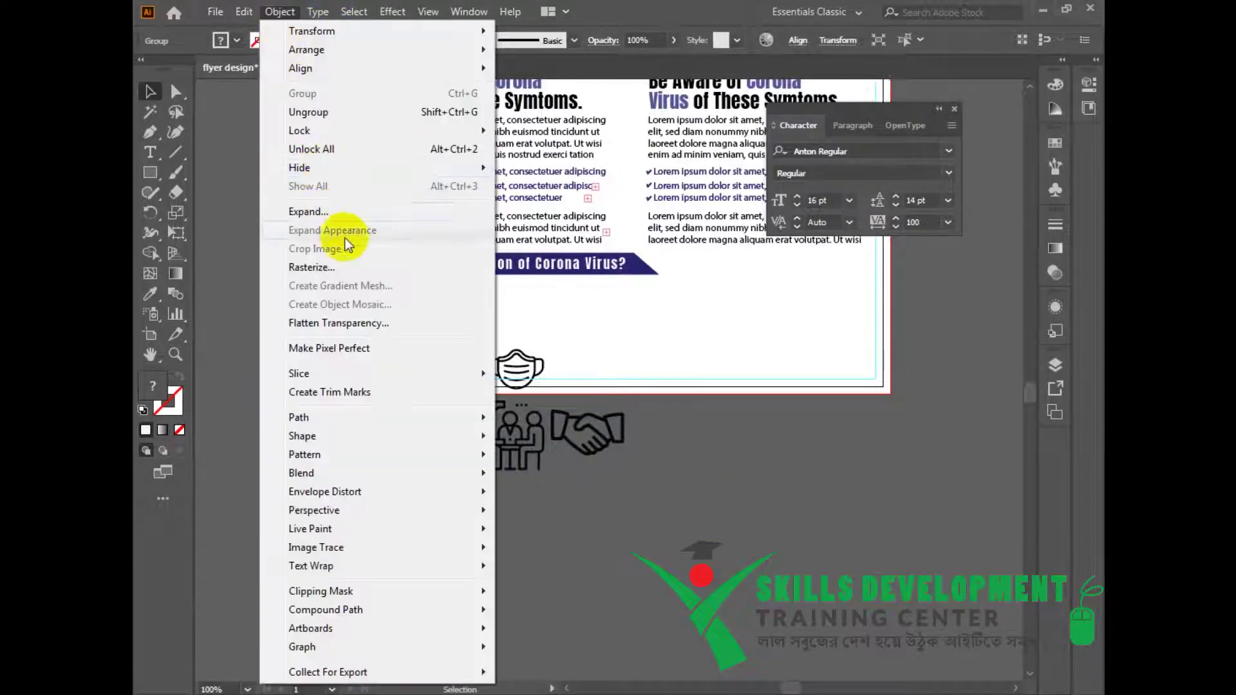
left_click(358, 217)
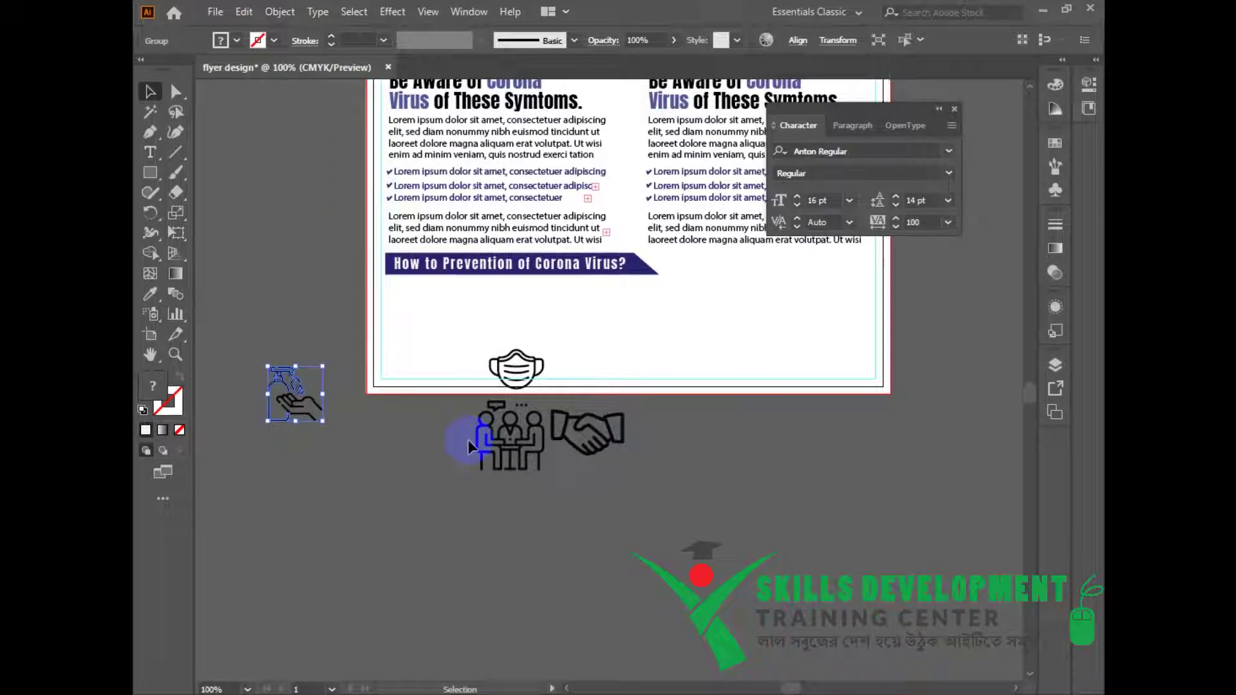
left_click(279, 12)
left_click(339, 204)
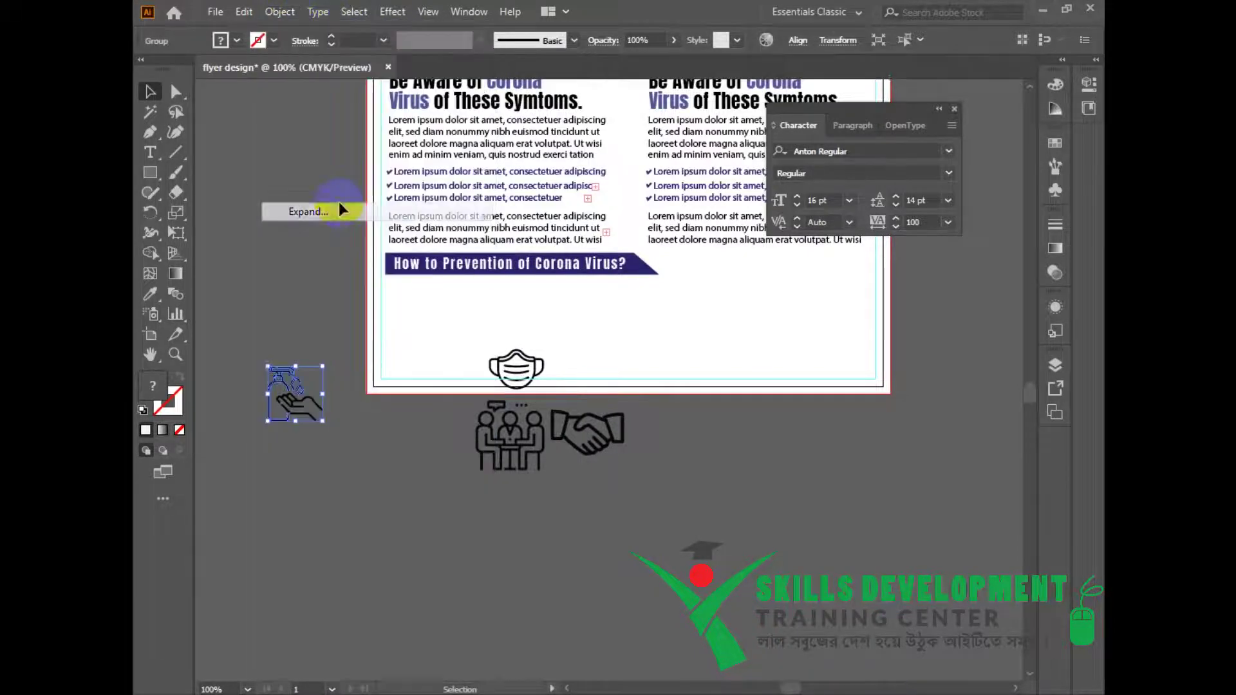
left_click(415, 473)
- Move the mask and meeting icons off the flyer and stack them below the liquid-soap icon
left_click_drag(502, 449, 413, 481)
left_click_drag(534, 366, 337, 465)
left_click_drag(446, 484, 335, 553)
left_click(586, 431)
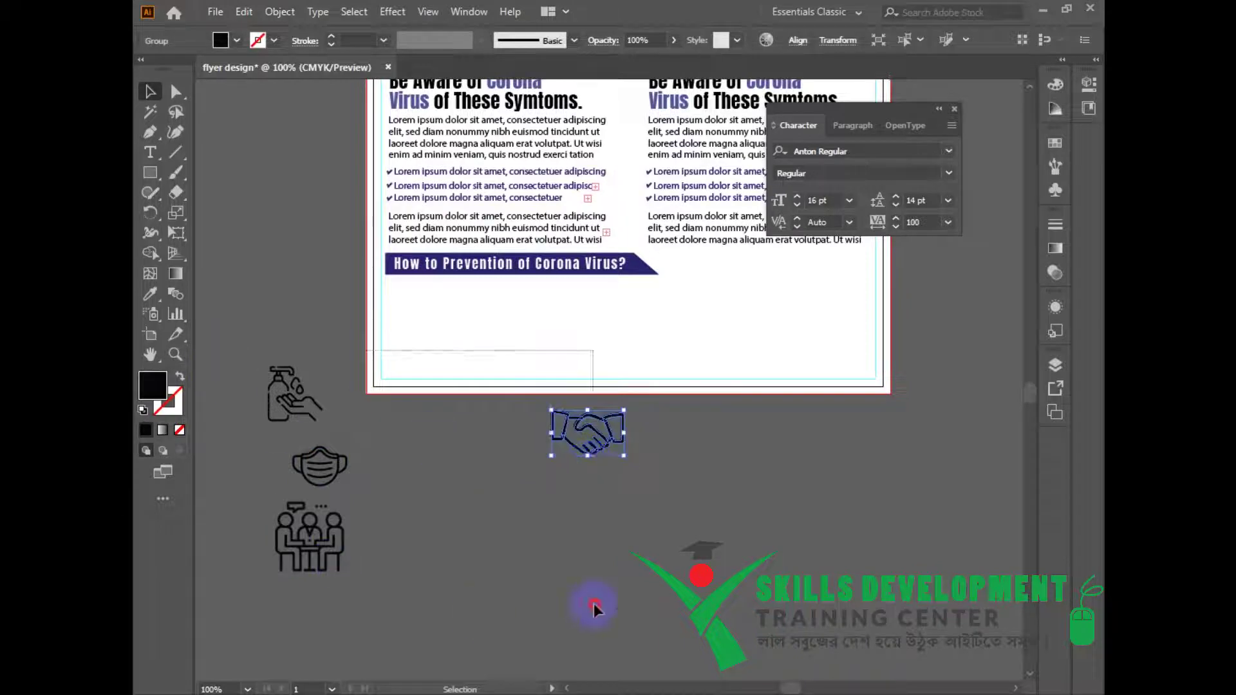
- Scale all four icons down to small caption size and move them into the blank area under the prevention heading
key("ctrl+a")
left_click_drag(623, 571, 501, 312)
left_click(553, 479)
left_click(609, 511)
left_click_drag(418, 398, 396, 424)
left_click(376, 315)
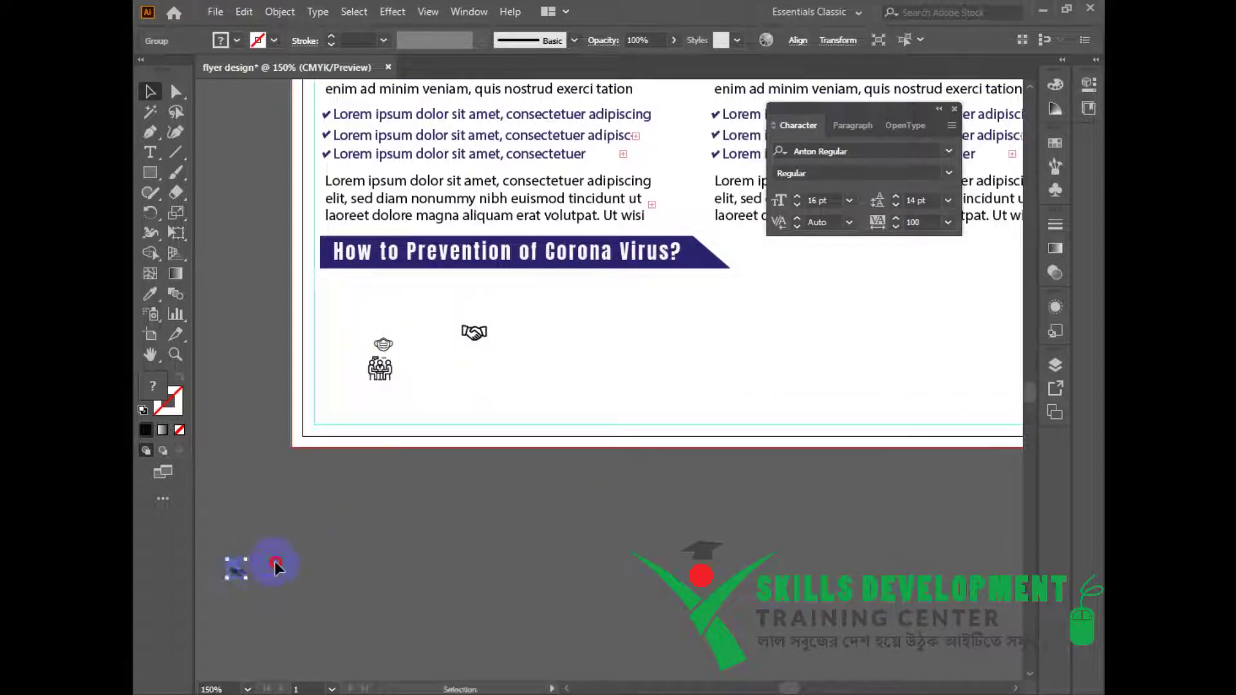
- Arrange the icons in the prevention section, with liquid soap above the handshake and the mask and meeting icons opposite
left_click(276, 566)
left_click_drag(275, 566, 417, 453)
left_click(435, 488, "ctrl")
left_click_drag(525, 331, 452, 389)
left_click(452, 388, "ctrl")
left_click_drag(575, 394, 455, 444)
- Place a three-line Lorem ipsum text block beside the liquid-soap icon under the prevention heading
left_click(493, 433)
right_click(473, 406)
left_click(504, 455)
left_click_drag(518, 441, 612, 404)
left_click(646, 493)
key("ctrl+z")
left_click(642, 504)
left_click(514, 438)
right_click(509, 435)
left_click(596, 306)
left_click(601, 482)
left_click(511, 427)
left_click(627, 399)
left_click(507, 428)
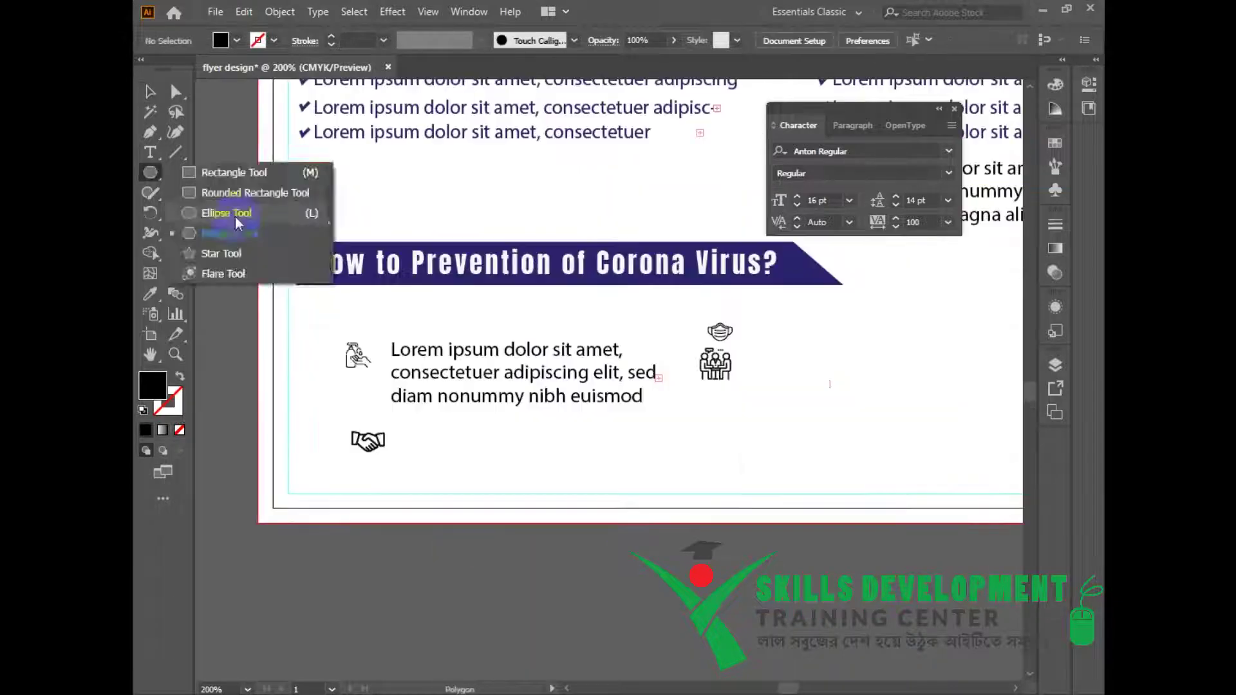
- Draw a small black-filled circle with the Ellipse tool, centred over the liquid-soap icon
left_click(235, 216)
left_click_drag(361, 368, 376, 400)
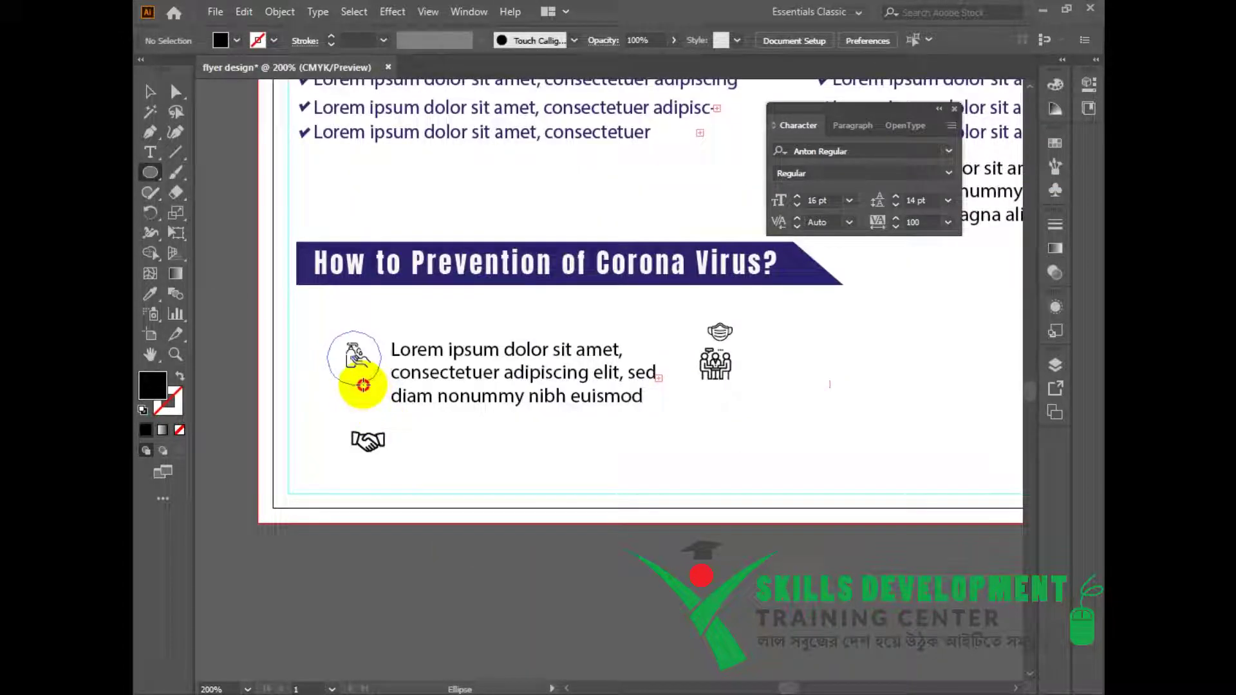
left_click_drag(365, 378, 365, 378)
key("alt+space")
left_click(645, 18)
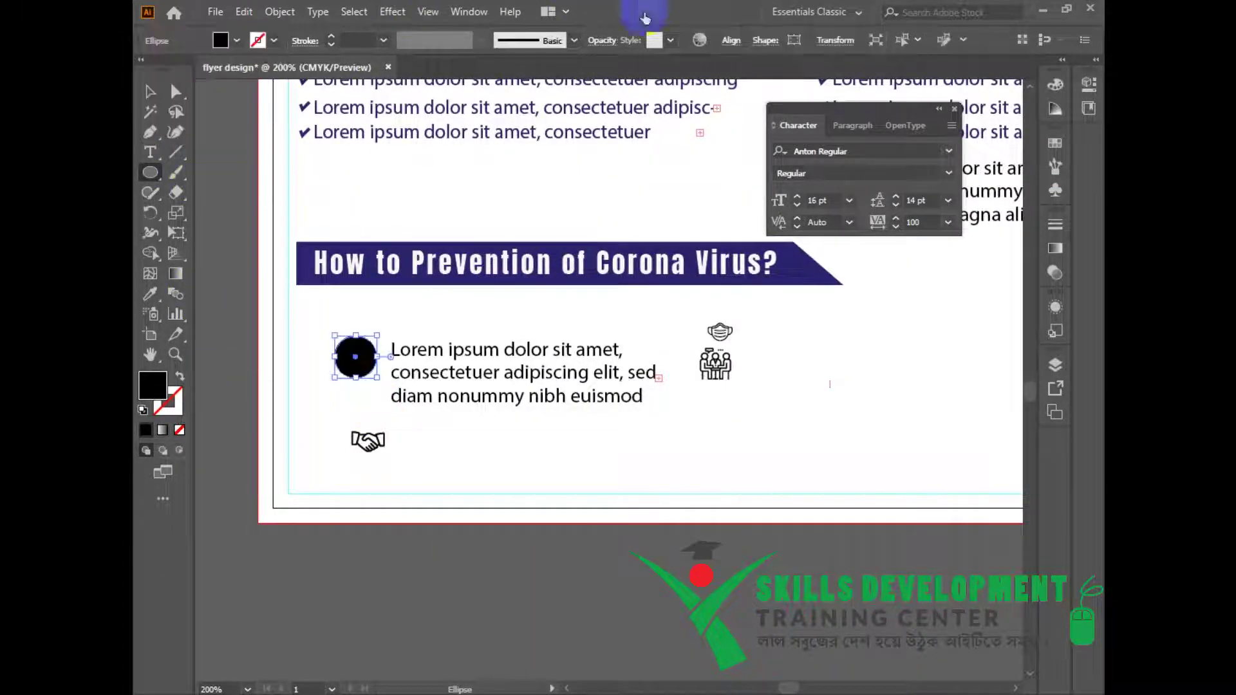
- Fill the black circle with the navy sampled from the prevention heading banner
left_click(151, 293)
left_click(805, 264)
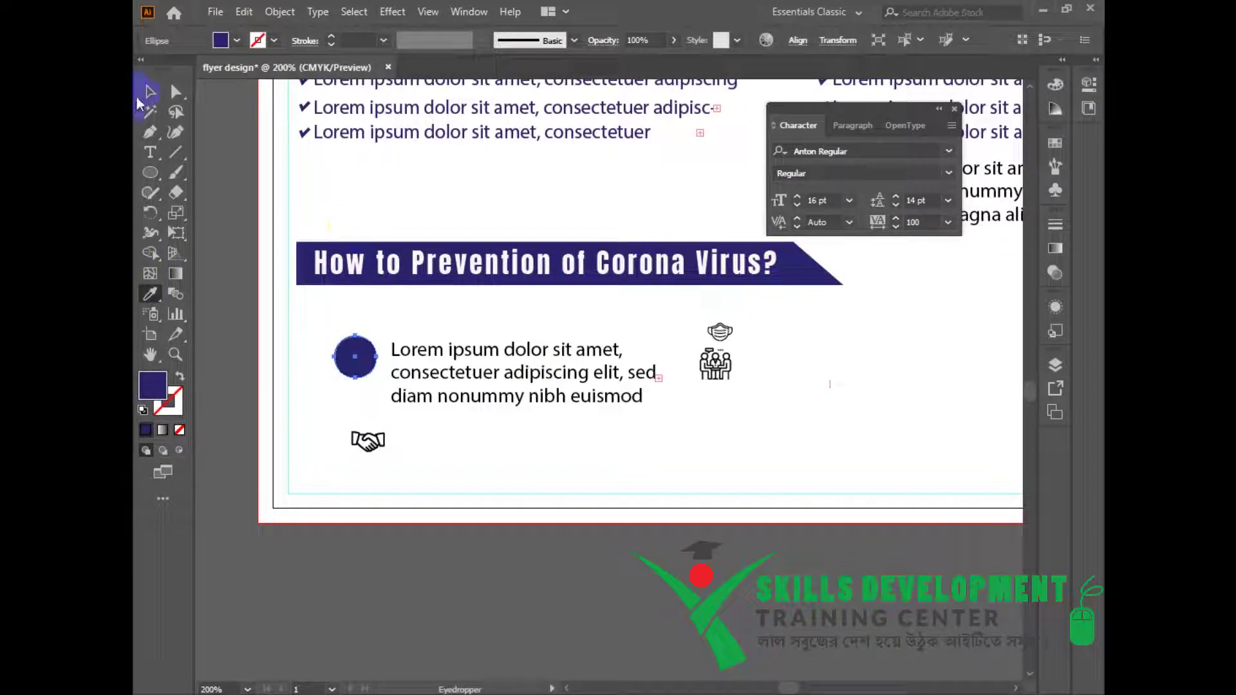
left_click(150, 92)
key("ctrl+plus")
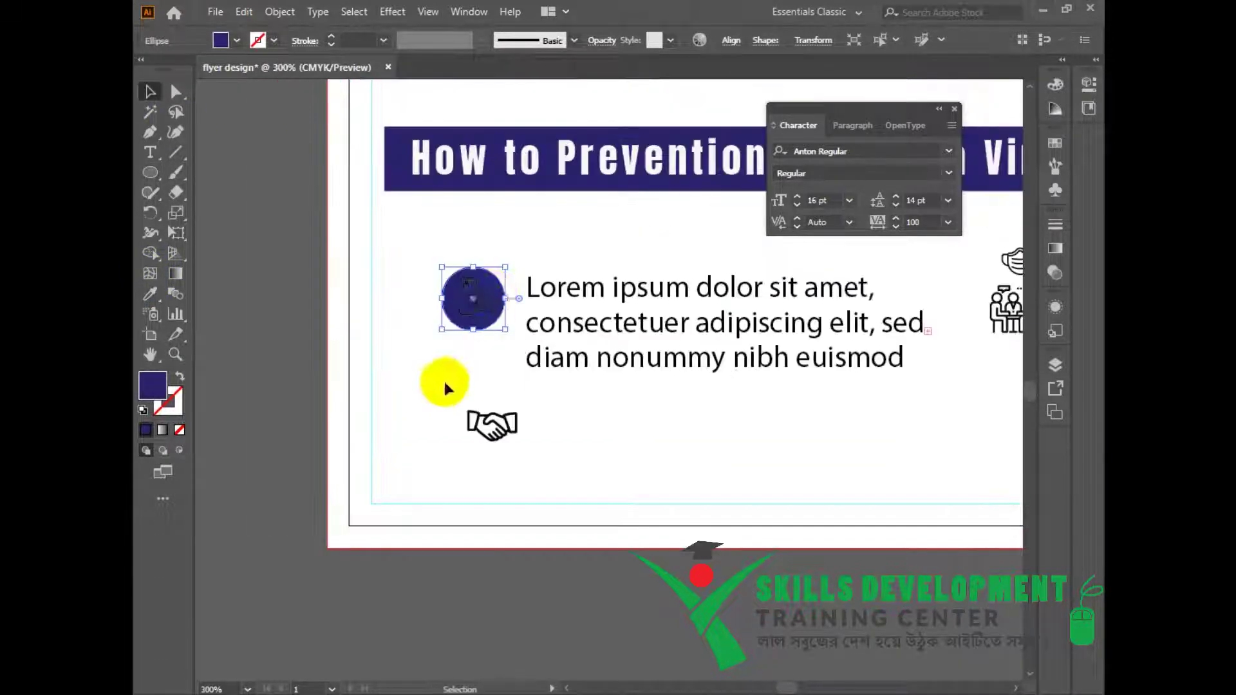
- Recolour the liquid-soap icon on the circle to near-white #fcfcfc
left_click(474, 289)
double_click(153, 385)
left_click(311, 139)
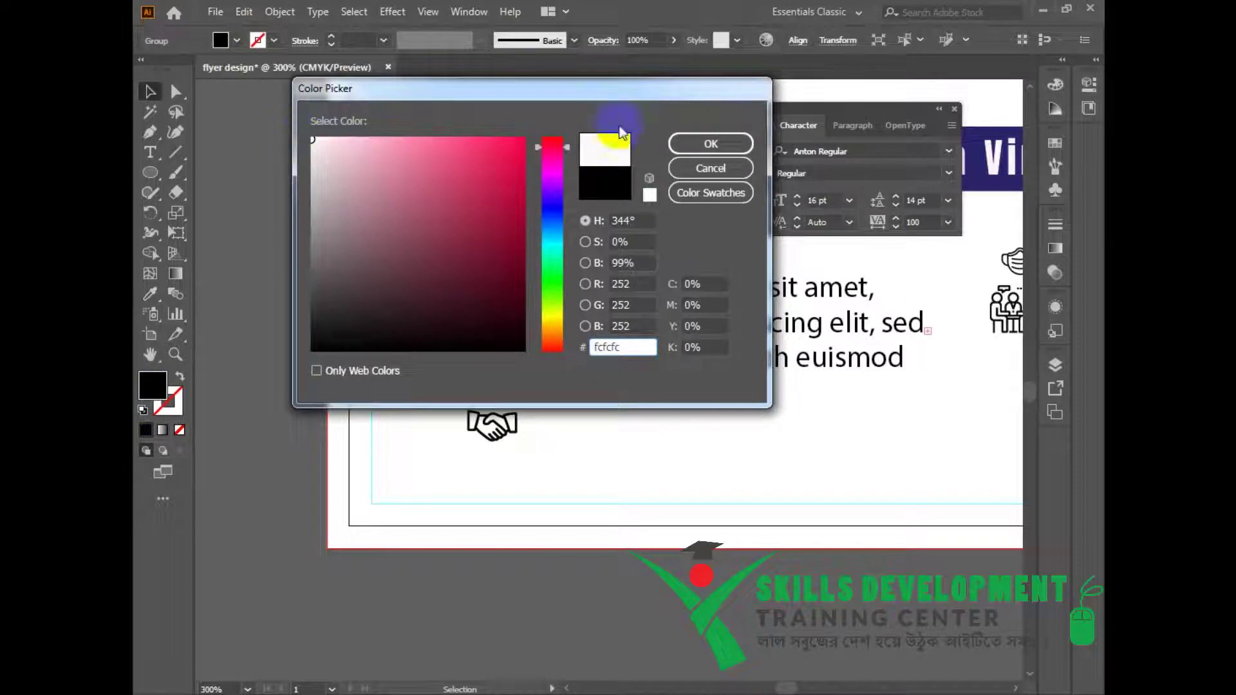
left_click(712, 143)
left_click(631, 400)
- Centre the liquid-soap icon and its navy circle on each other horizontally and vertically, and group the two
left_click_drag(434, 266, 500, 327)
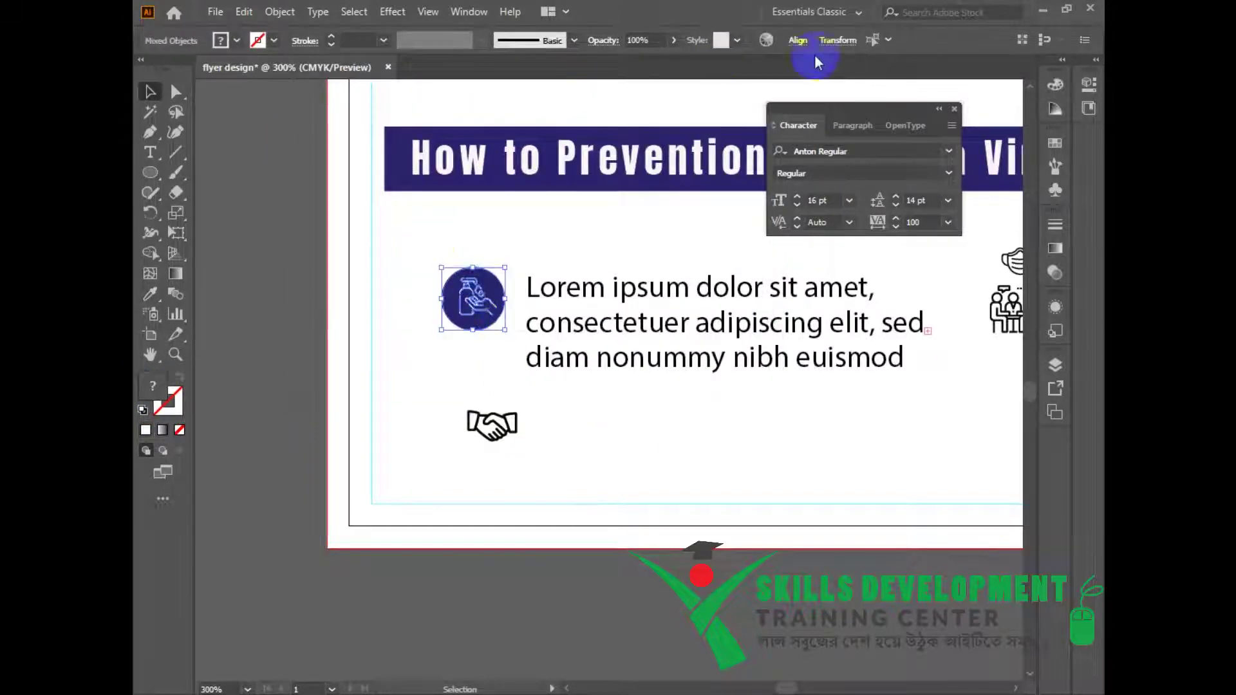
left_click(797, 40)
left_click(783, 186)
left_click(671, 94)
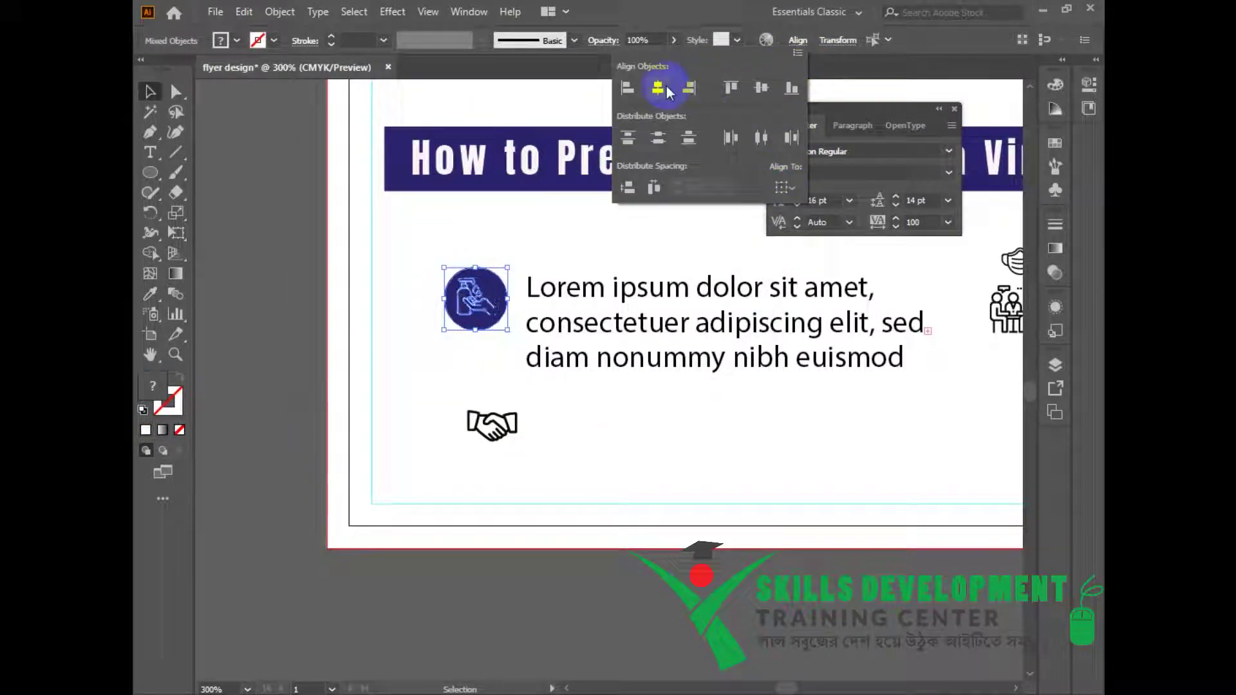
left_click(761, 88)
left_click(450, 365)
left_click(497, 303)
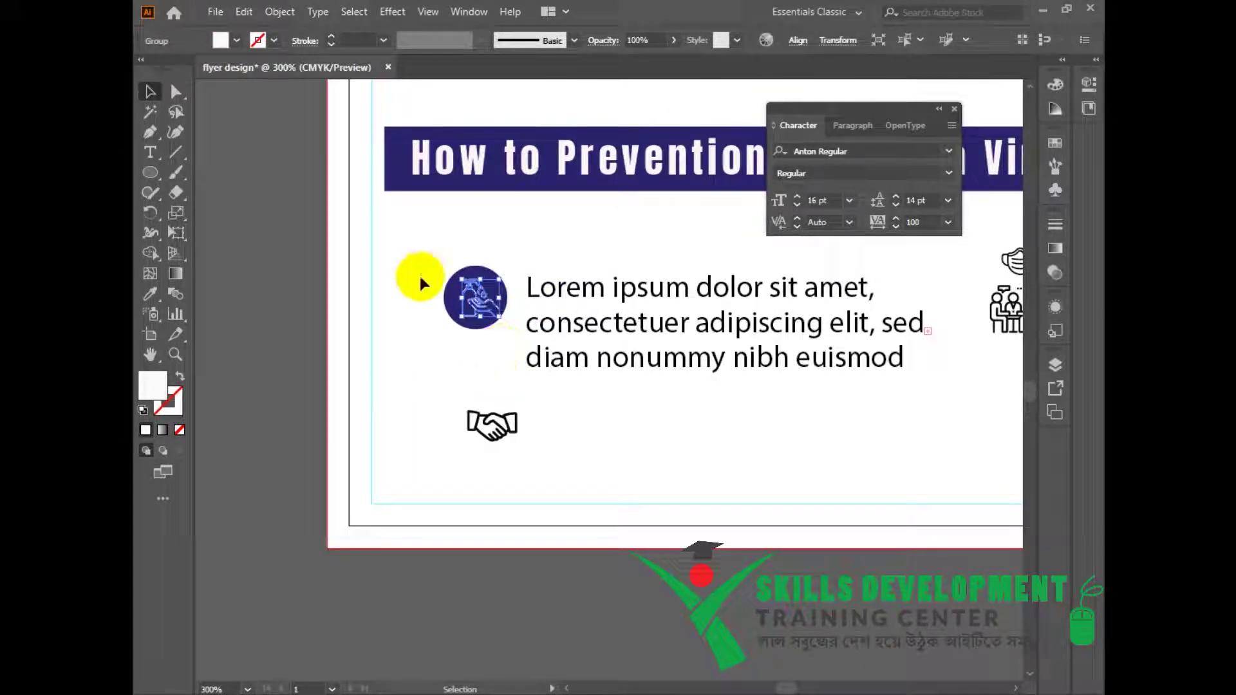
left_click(502, 323, "shift")
- Move the handshake icon beneath the meeting icon and nudge the Lorem ipsum block slightly down
left_click_drag(491, 428, 998, 379)
left_click(694, 363)
left_click(663, 370)
key("Down")
key("Down")
key("Down")
key("Down")
key("Down")
key("Down")
- Add the caption "WASH YOUR HAND" in Anton as a separate text line below the Lorem ipsum block
key("t")
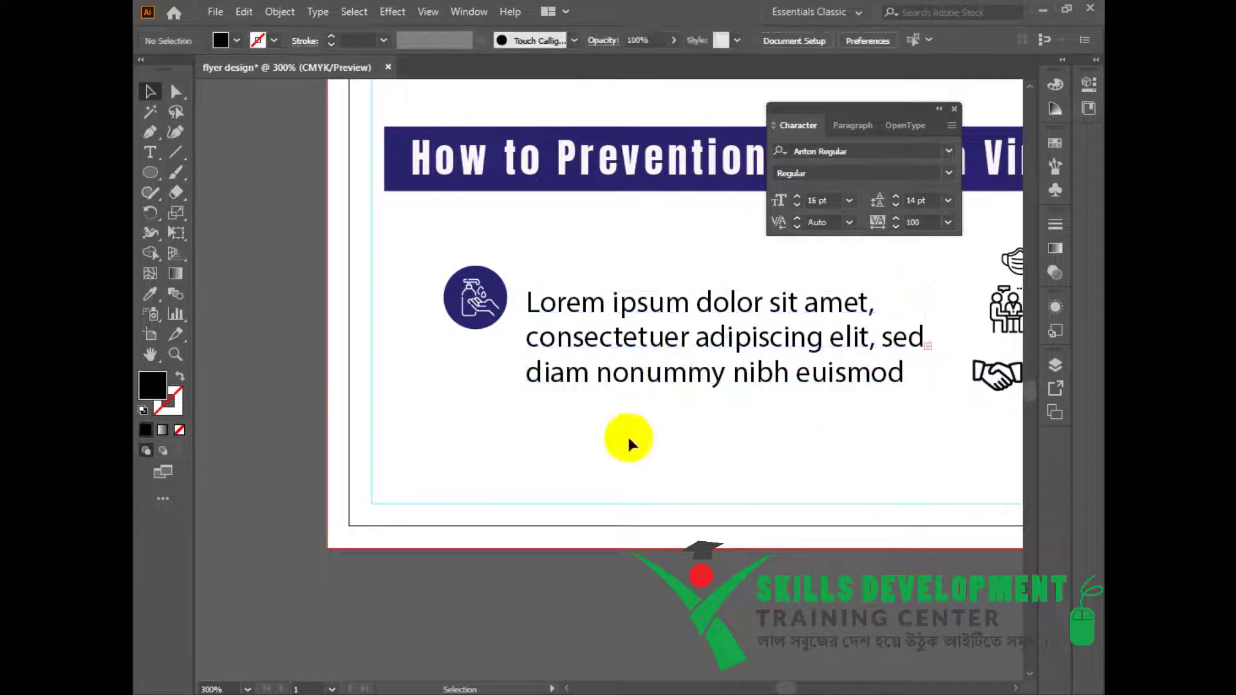
left_click(640, 433)
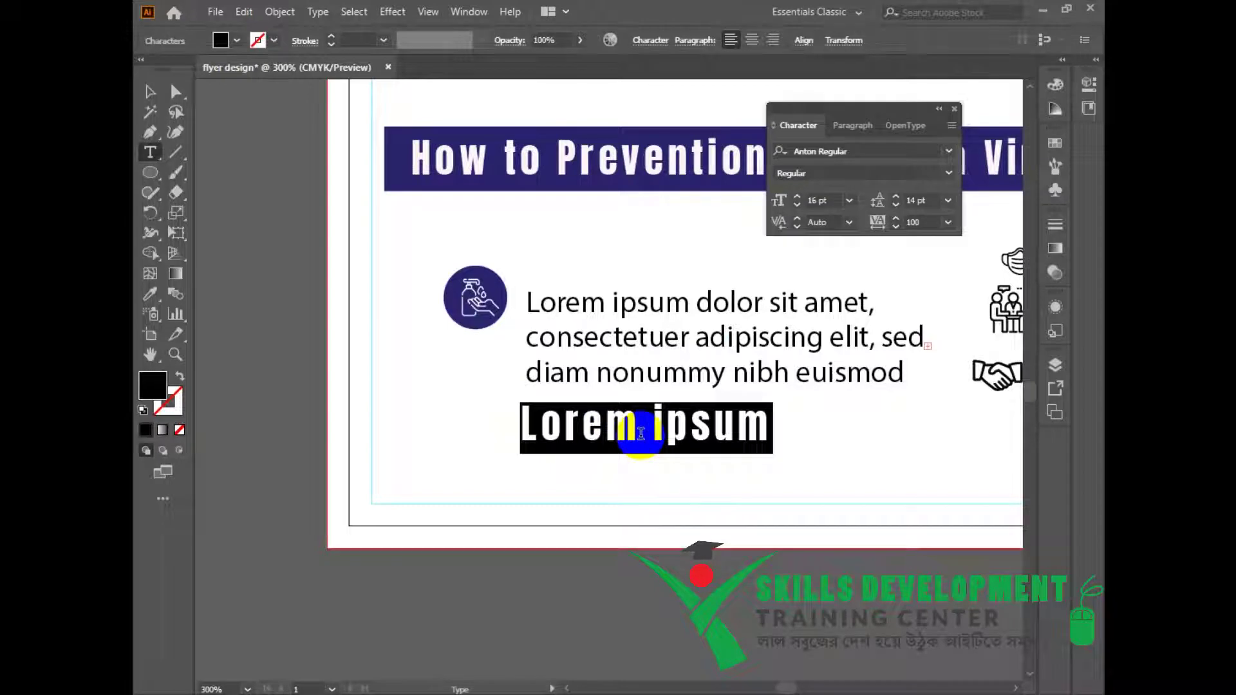
type("WASH YOUR HAND")
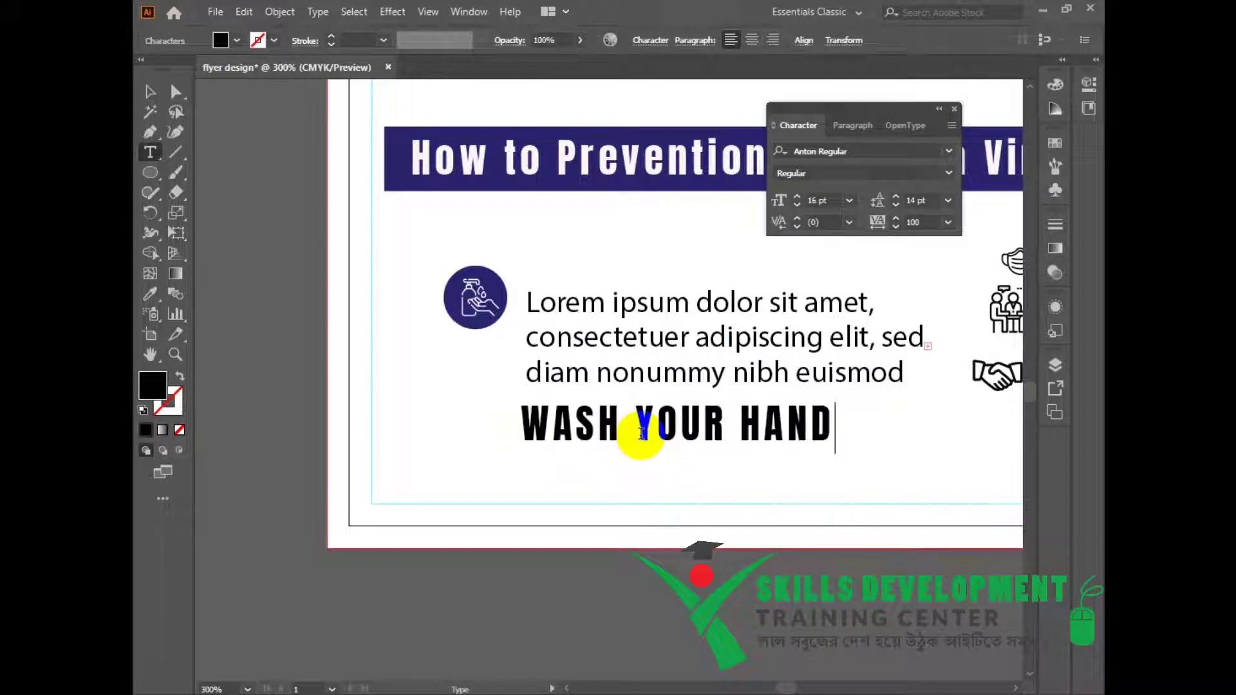
key("Escape")
key("v")
- Place the WASH YOUR HAND caption above the Lorem ipsum block and align their left edges
left_click_drag(679, 419, 687, 260)
left_click_drag(498, 296, 508, 274)
left_click_drag(603, 294, 469, 321)
left_click_drag(527, 434, 528, 433)
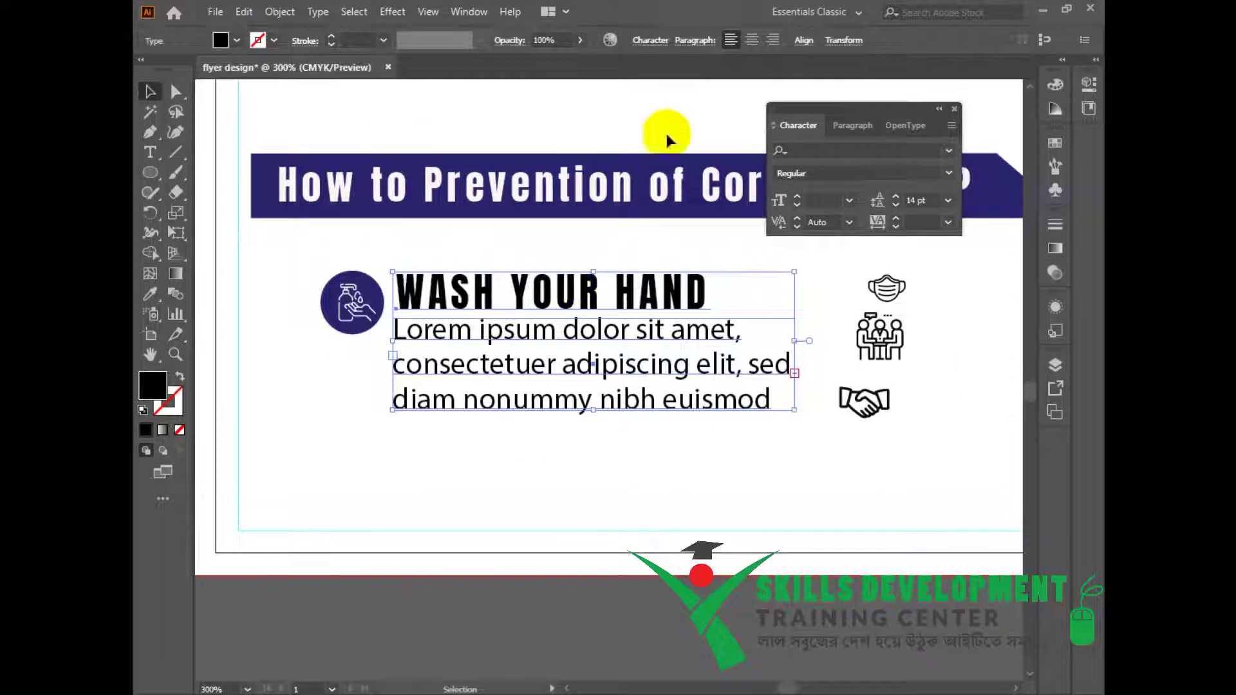
left_click(790, 44)
left_click(635, 89)
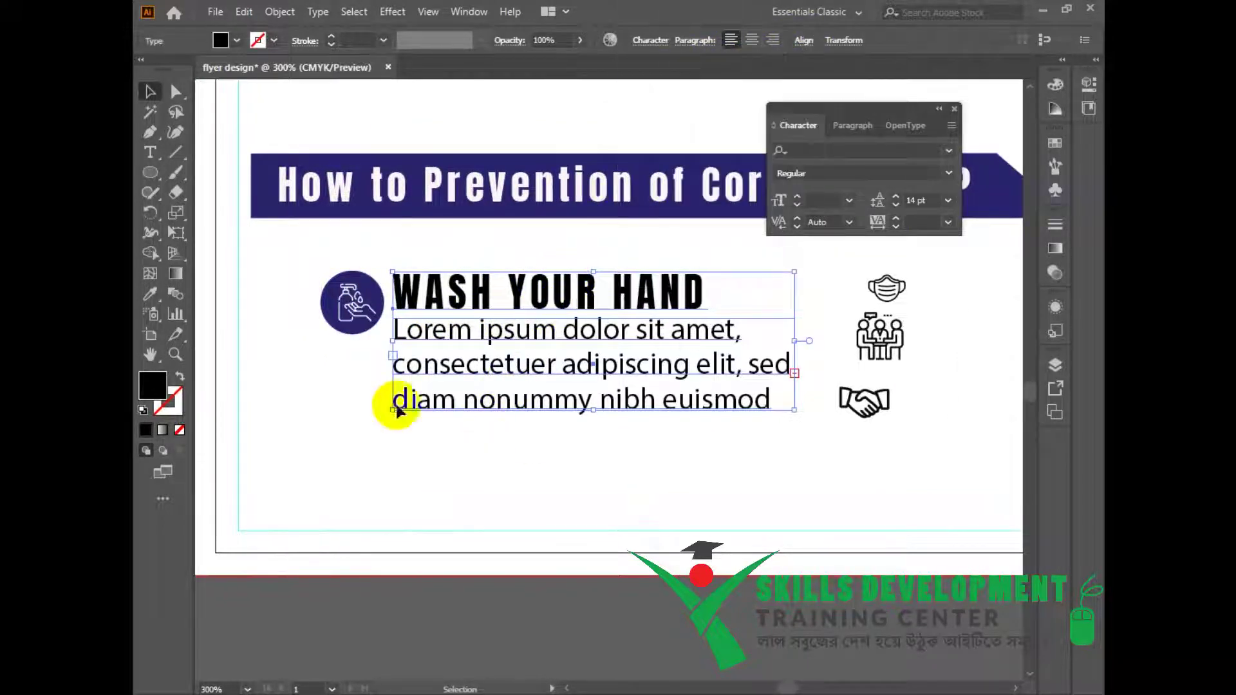
left_click(524, 244)
- Recolour the WASH YOUR HAND caption with the navy sampled from the icon circle
left_click(473, 285)
left_click(152, 296)
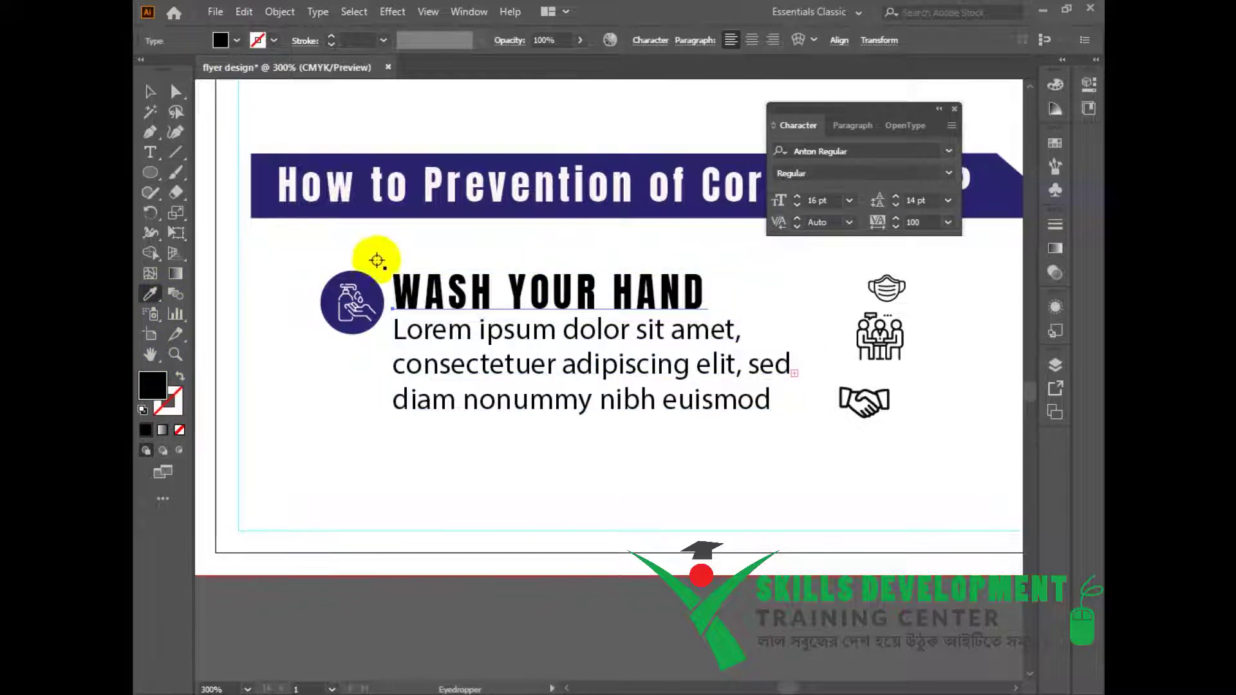
left_click(370, 281)
left_click(150, 91)
- Move the mask, meeting and handshake icons together off the page, below its lower edge
left_click_drag(296, 251, 670, 473)
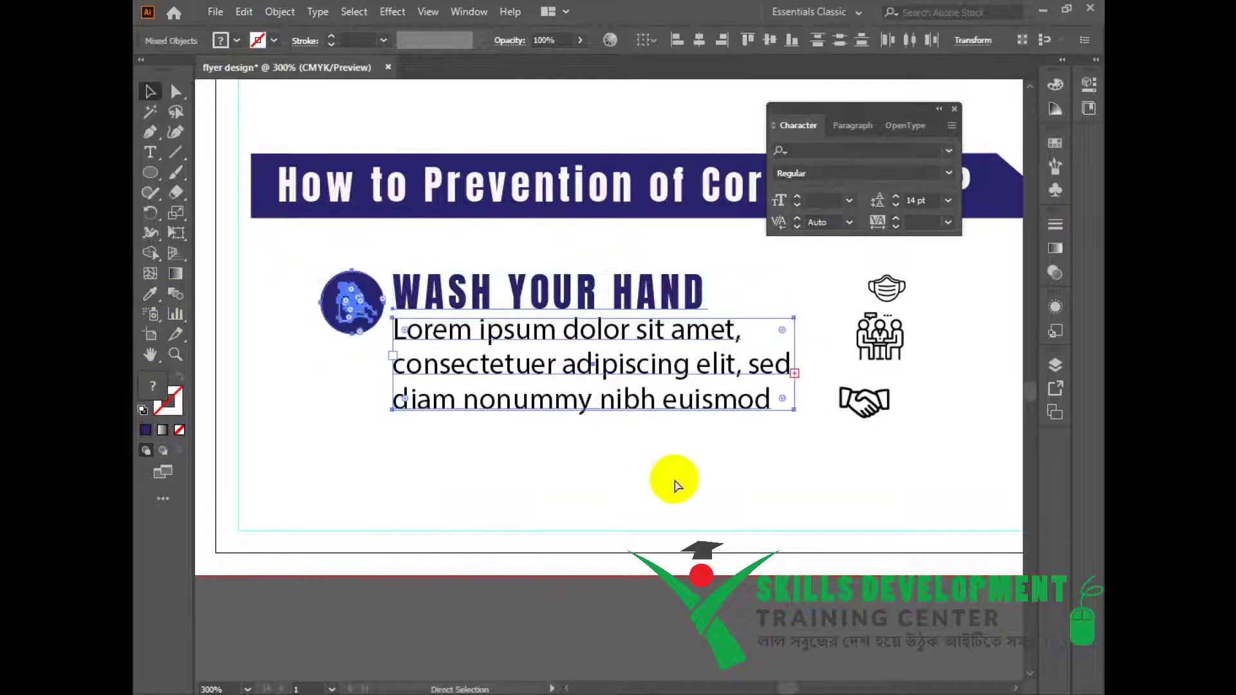
left_click(571, 411, "ctrl+alt")
left_click_drag(549, 408, 448, 402)
left_click_drag(749, 271, 683, 403)
left_click_drag(713, 365, 376, 615)
- Duplicate the complete WASH YOUR HAND block, with icon, circle and texts, directly to its right
left_click_drag(328, 282, 464, 327)
left_click_drag(552, 338, 454, 338)
left_click_drag(372, 325, 692, 321)
left_click(581, 402, "ctrl")
left_click(580, 400)
left_click(584, 359, "ctrl+alt")
left_click(585, 358, "ctrl+alt")
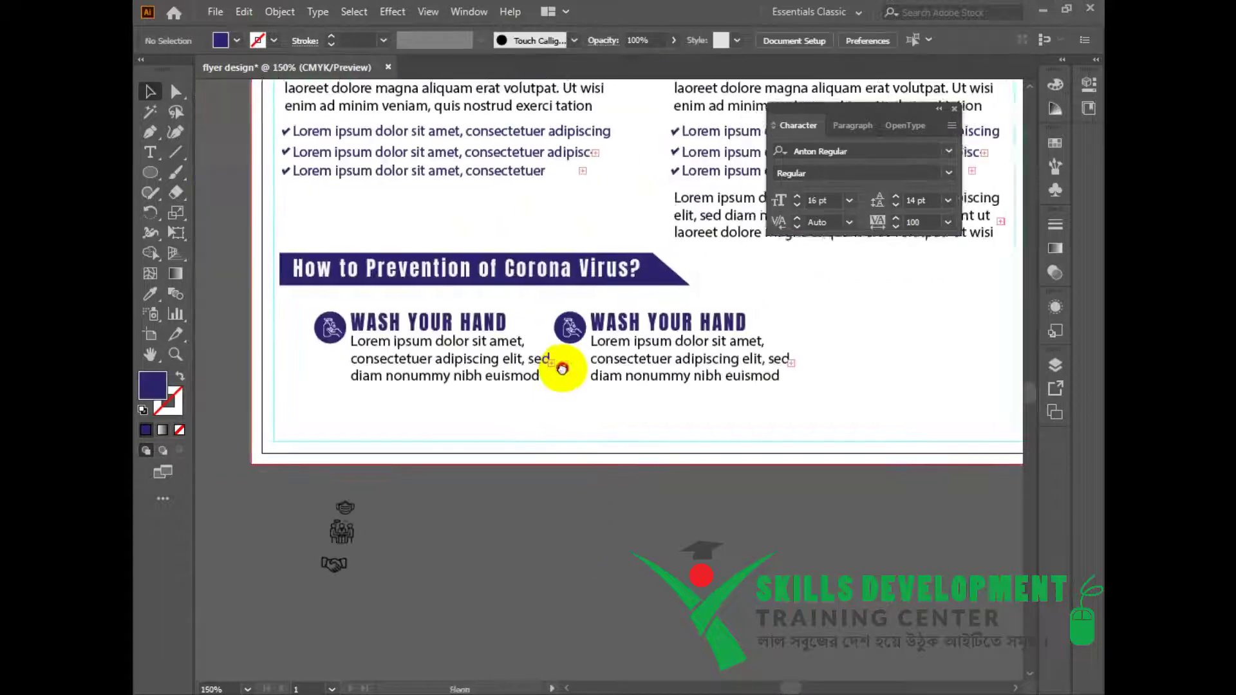
- Ungroup the icon and circle in the duplicated block and delete its liquid-soap icon
left_click(561, 325)
right_click(561, 325)
left_click(614, 469)
left_click(565, 330)
right_click(568, 333)
left_click(611, 476)
left_click(559, 323)
key("Delete")
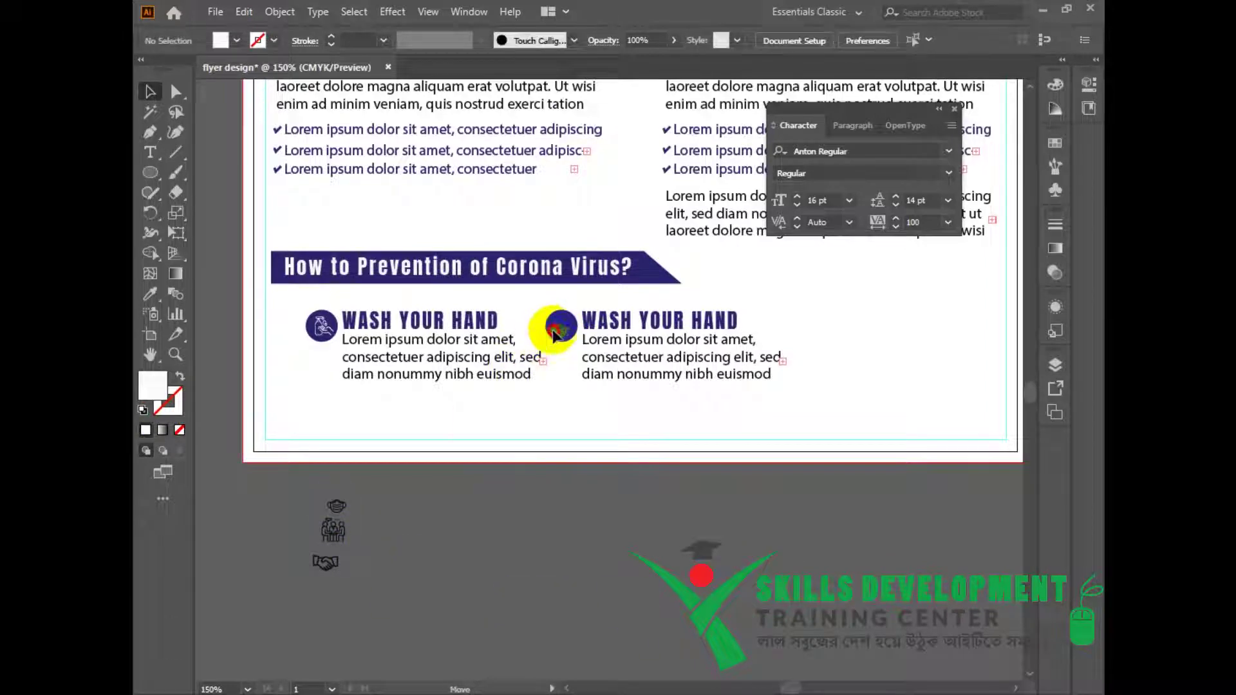
- Recolour the mask icon white and place it over the duplicated block's empty circle
left_click(559, 328)
double_click(153, 385)
left_click_drag(513, 342, 313, 138)
left_click(721, 149)
left_click(716, 481)
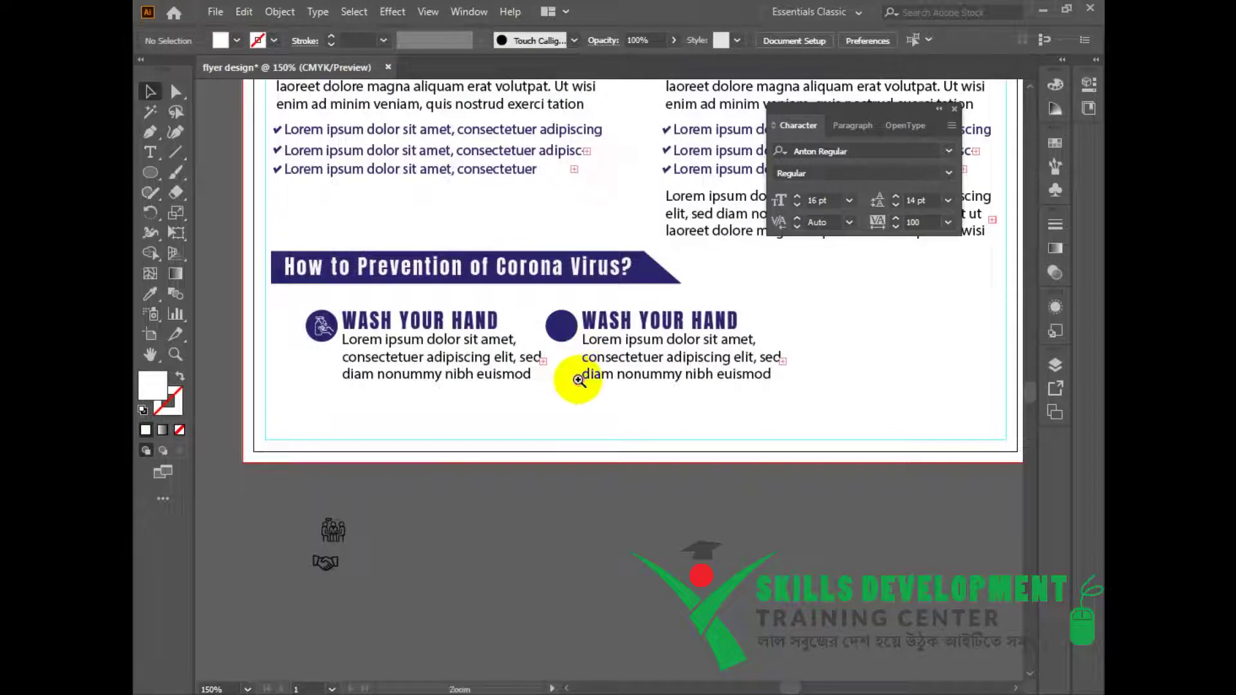
- Send the duplicated block's navy circle behind the mask icon
scroll(579, 381, "up", 4)
left_click(569, 439)
right_click(566, 444)
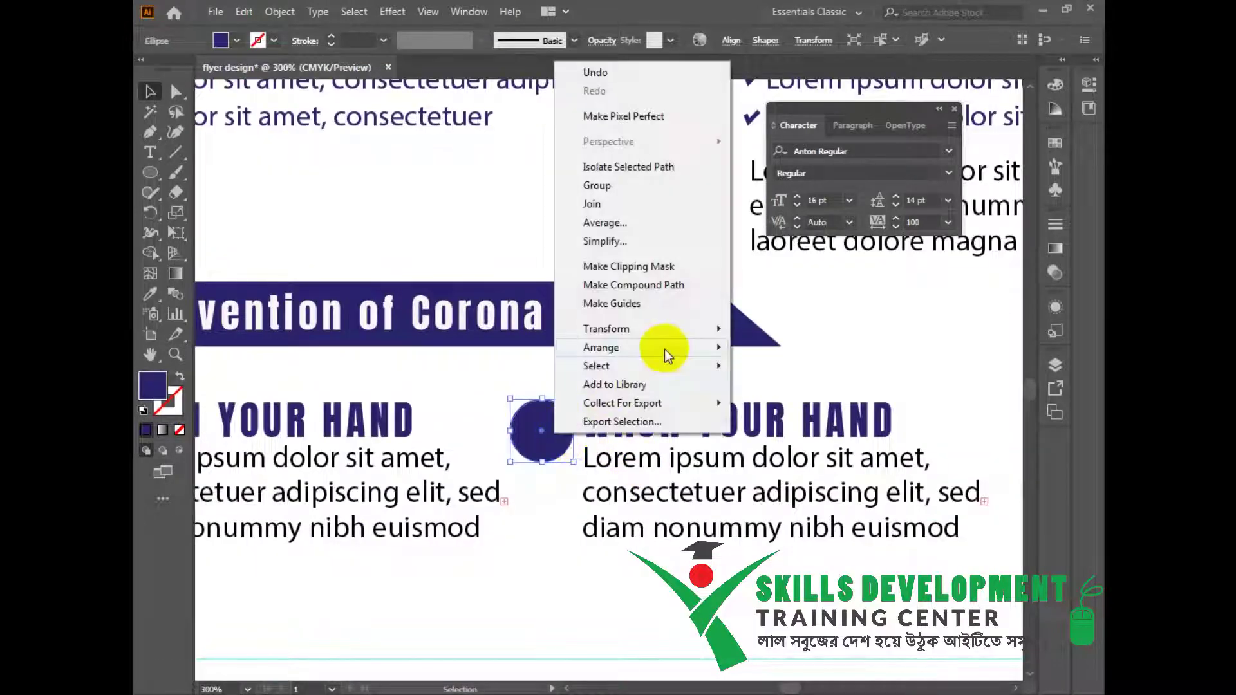
mouse_move(664, 349)
left_click(809, 389)
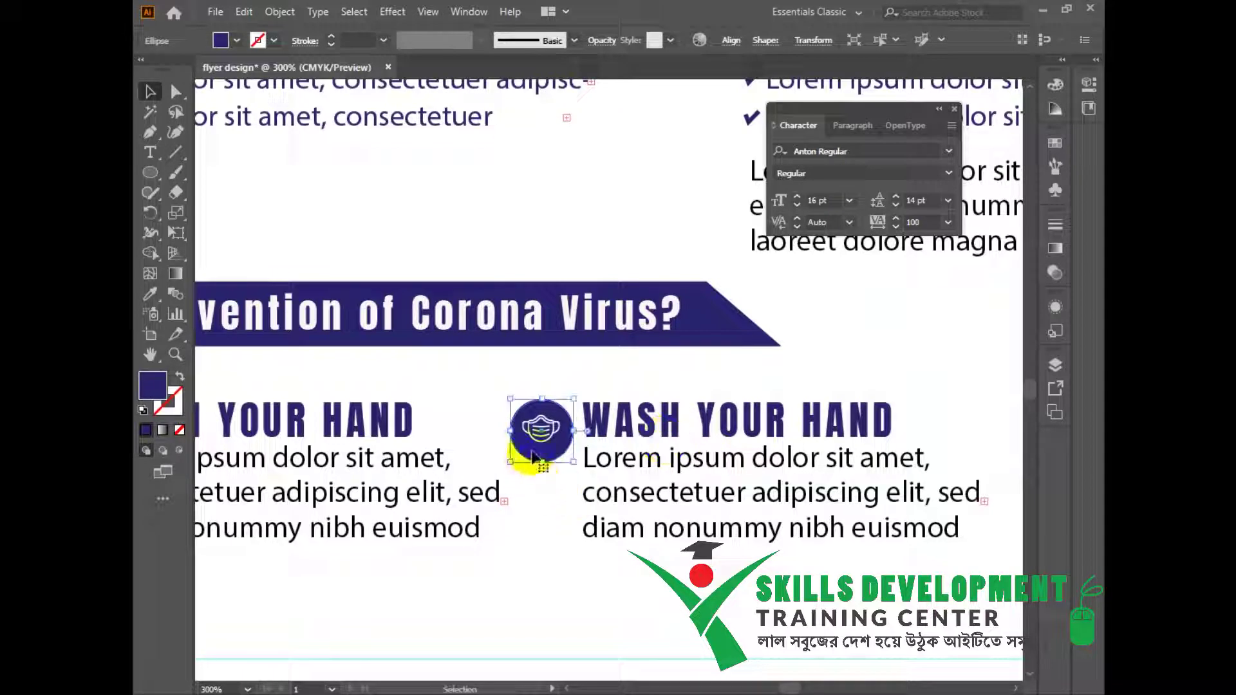
left_click(538, 437)
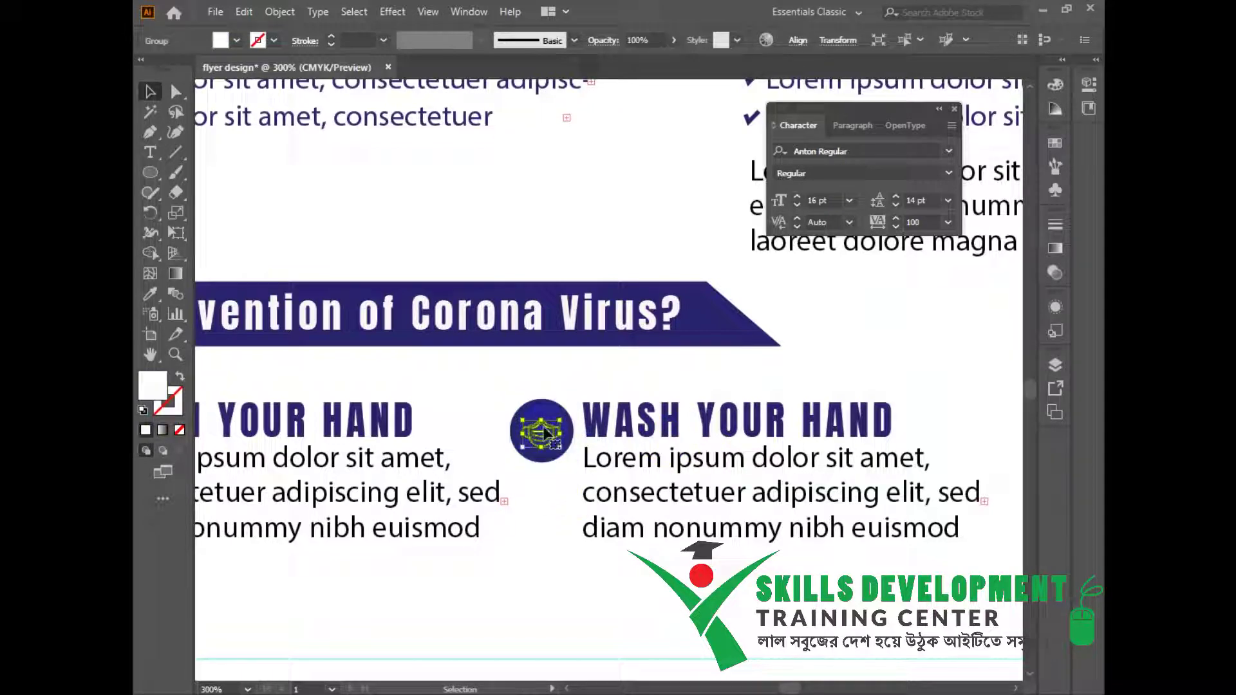
- Replace the caption beside the mask icon with "USE MASK"
double_click(684, 422)
key("ctrl+a")
type("USE ")
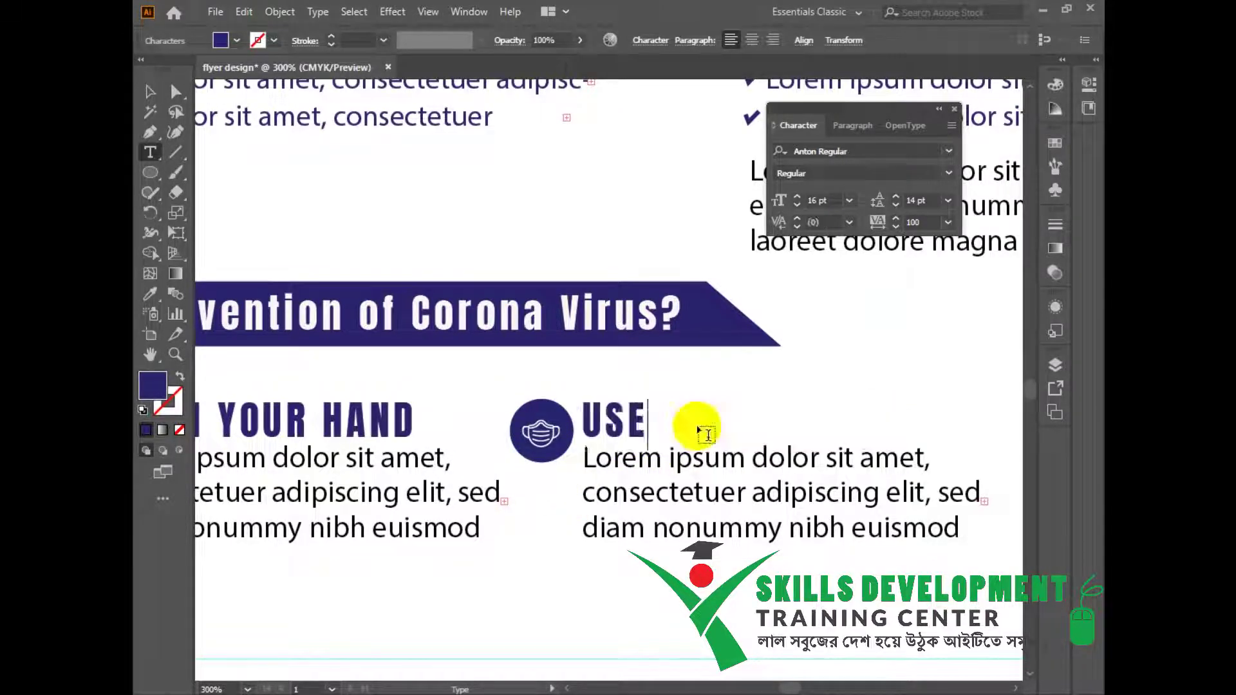
type("MASK")
key("Escape")
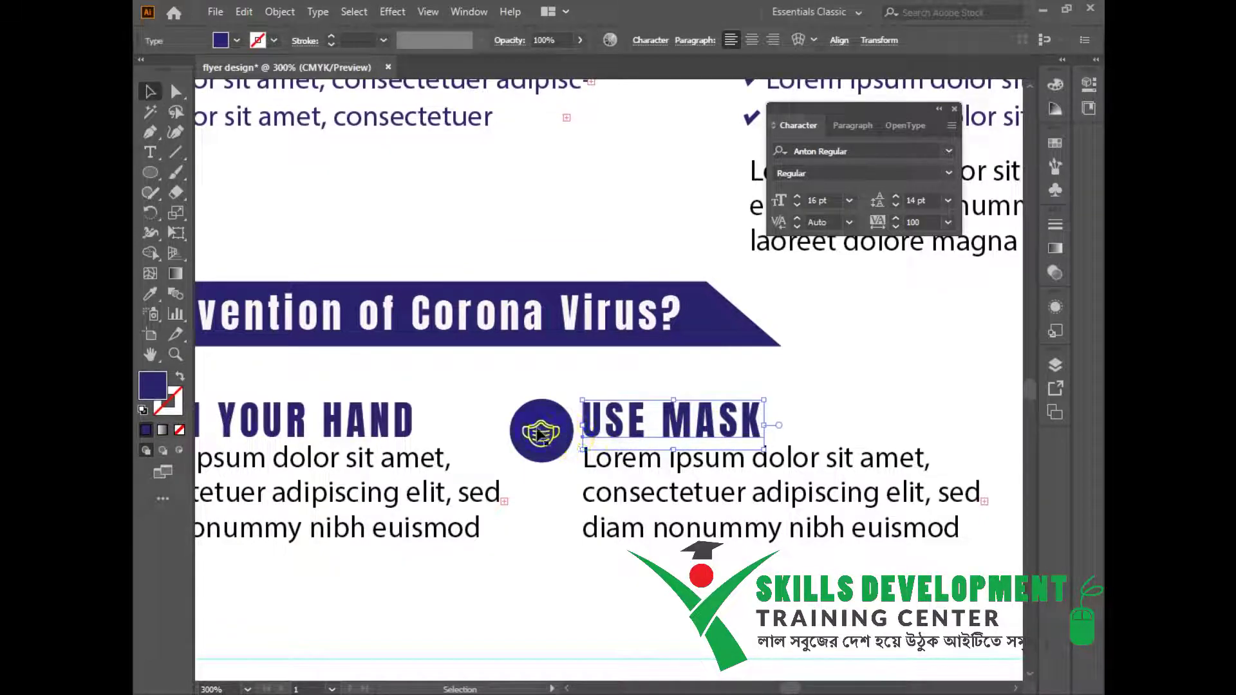
- Centre the mask icon and its navy circle on each other horizontally and vertically
left_click(546, 433)
left_click(562, 474)
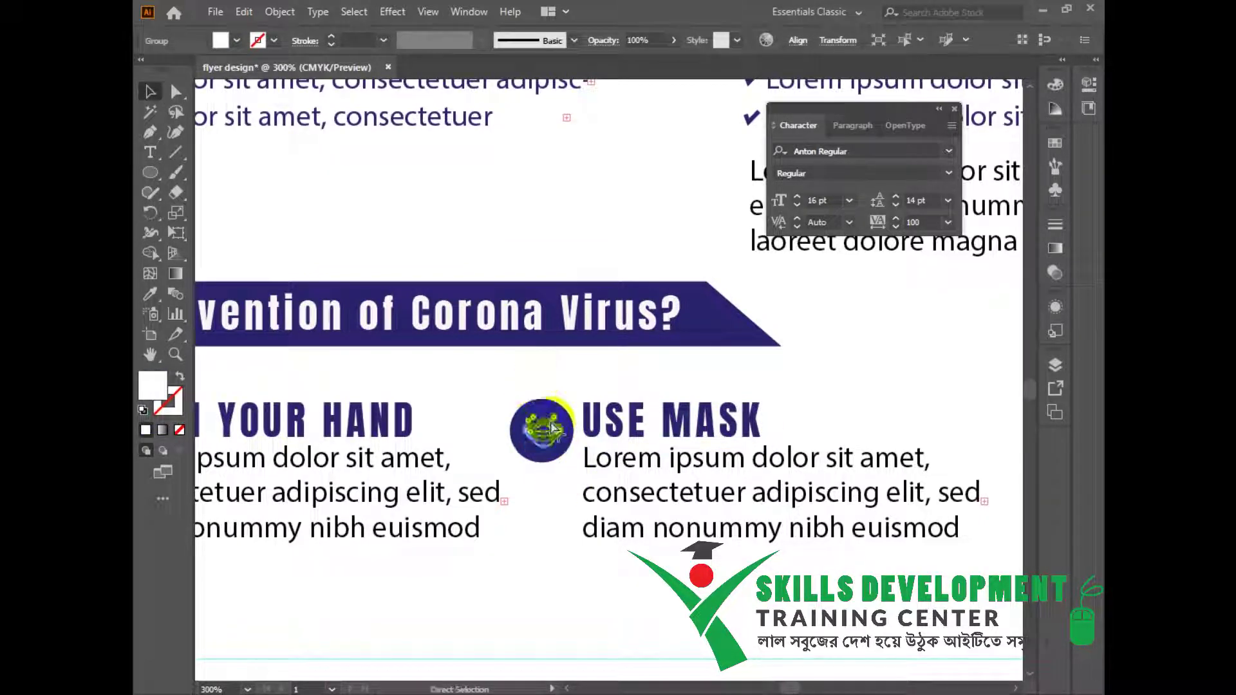
left_click_drag(538, 380, 555, 500)
left_click(798, 42)
left_click(661, 90)
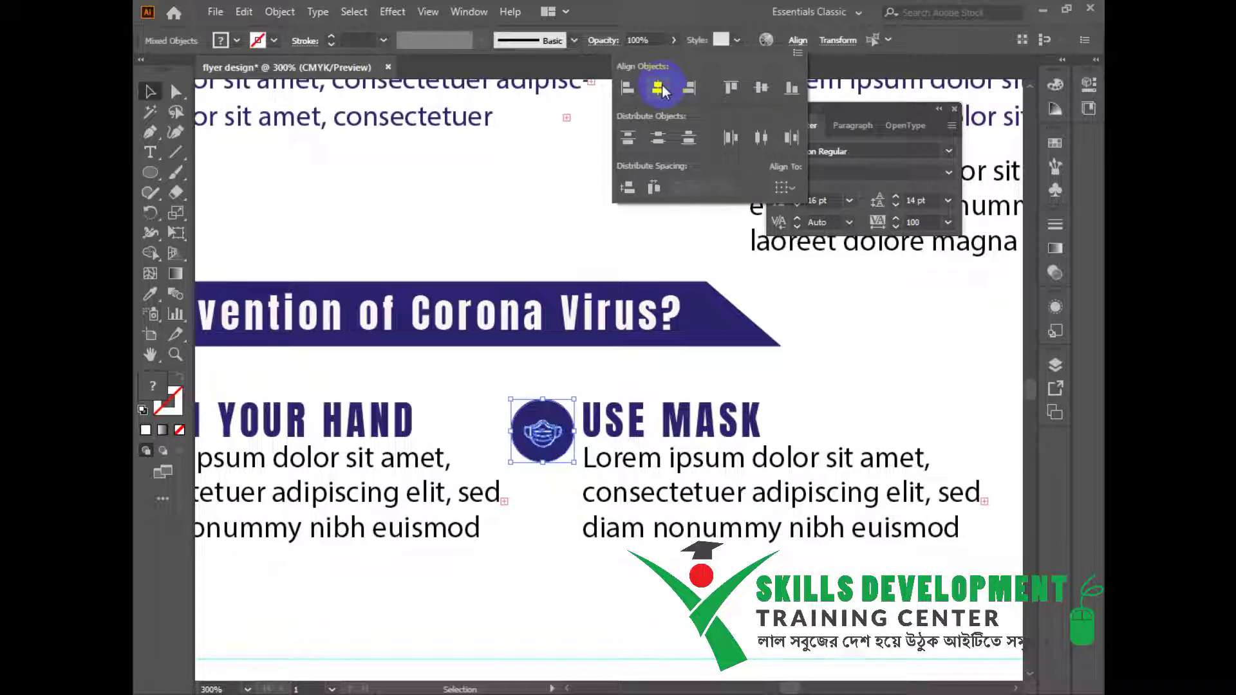
left_click(759, 90)
left_click(550, 361)
left_click_drag(502, 381, 589, 494)
left_click(583, 562)
- Scale the WASH YOUR HAND and USE MASK blocks down together until their captions are about 14 pt
left_click_drag(550, 387, 823, 554)
key("ctrl+minus")
key("ctrl+minus")
left_click_drag(773, 472, 602, 427)
left_click_drag(481, 367, 718, 342)
left_click_drag(312, 274, 717, 366)
left_click_drag(797, 346, 742, 338)
left_click(697, 263)
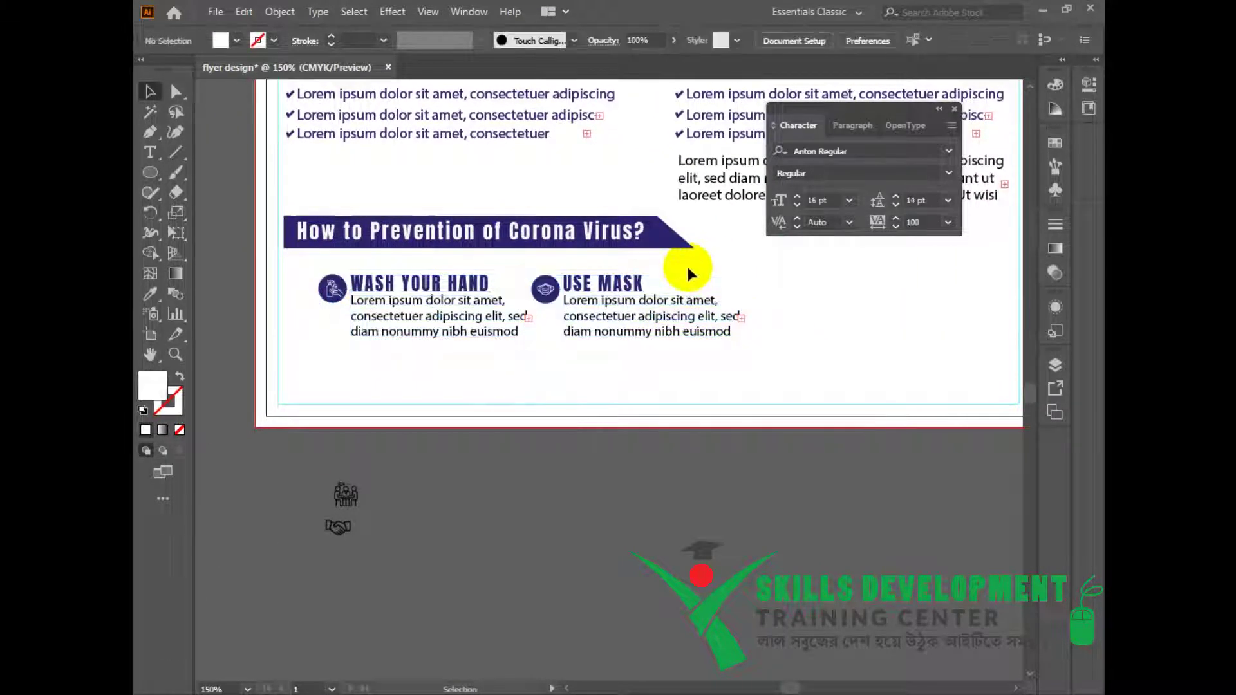
- Move the USE MASK block across so it sits beneath the flyer's second text column
left_click_drag(638, 299, 779, 344)
scroll(787, 293, "down", 2)
mouse_move(505, 436)
left_mouse_down()
mouse_move(527, 431)
mouse_move(493, 433)
left_mouse_up()
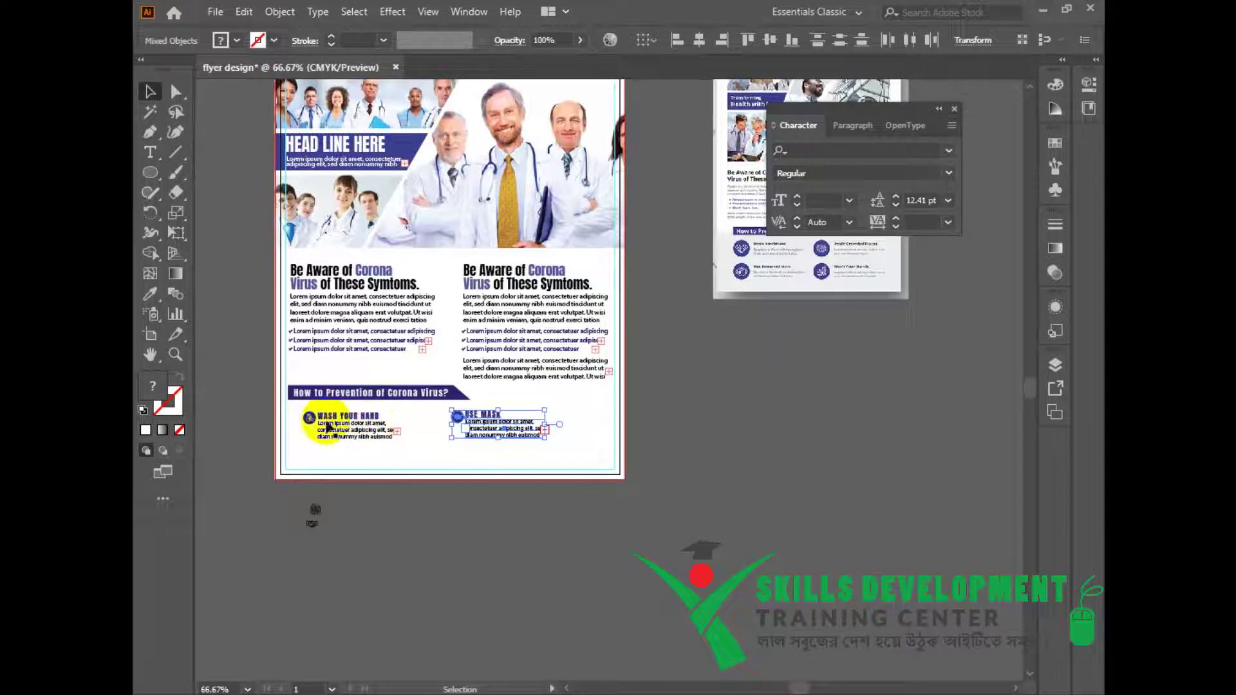
- Duplicate the WASH YOUR HAND and USE MASK blocks into a second row directly beneath the first
left_click(305, 424, "shift")
left_click_drag(544, 442, 523, 462)
left_click(581, 523)
left_click(474, 504, "ctrl")
left_click_drag(475, 504, 469, 570)
left_click(370, 453)
left_click(432, 431, "ctrl")
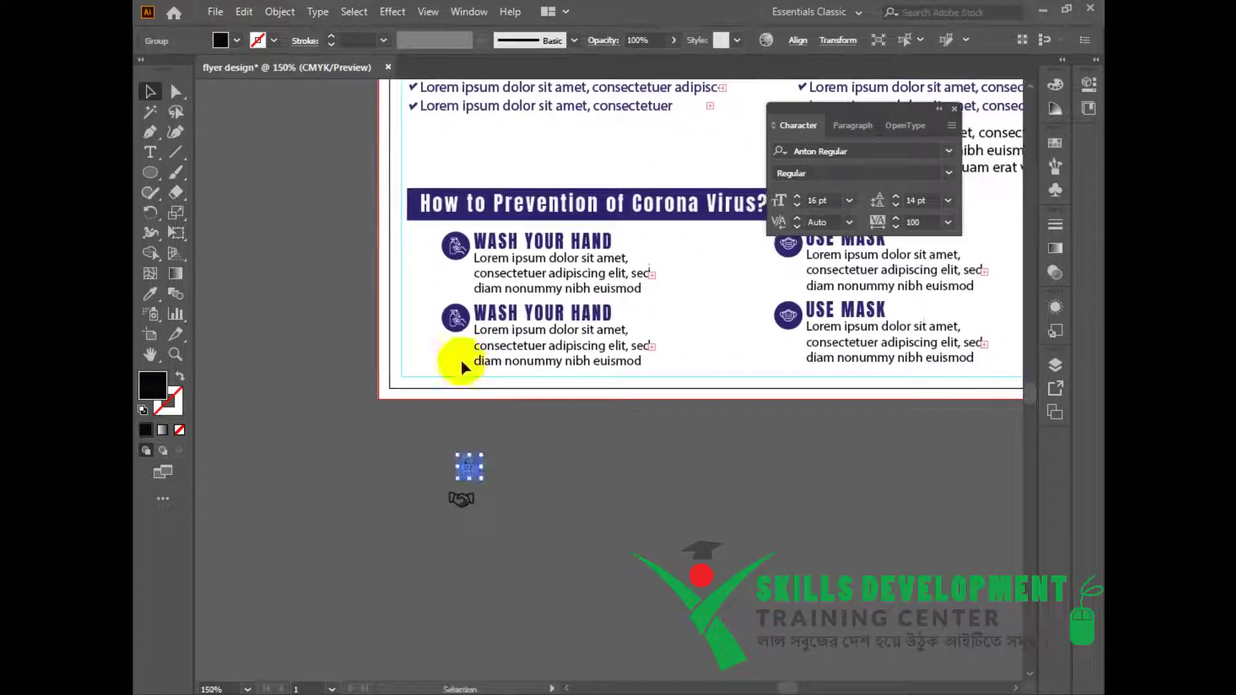
- Ungroup the icon and circle in the second-row WASH YOUR HAND block and delete only the liquid-soap icon
left_click(455, 323)
right_click(453, 324)
left_click(538, 468)
left_click(519, 492)
left_click(455, 317)
right_click(507, 326)
left_click(582, 469)
left_click(606, 505)
left_click_drag(455, 317, 609, 475)
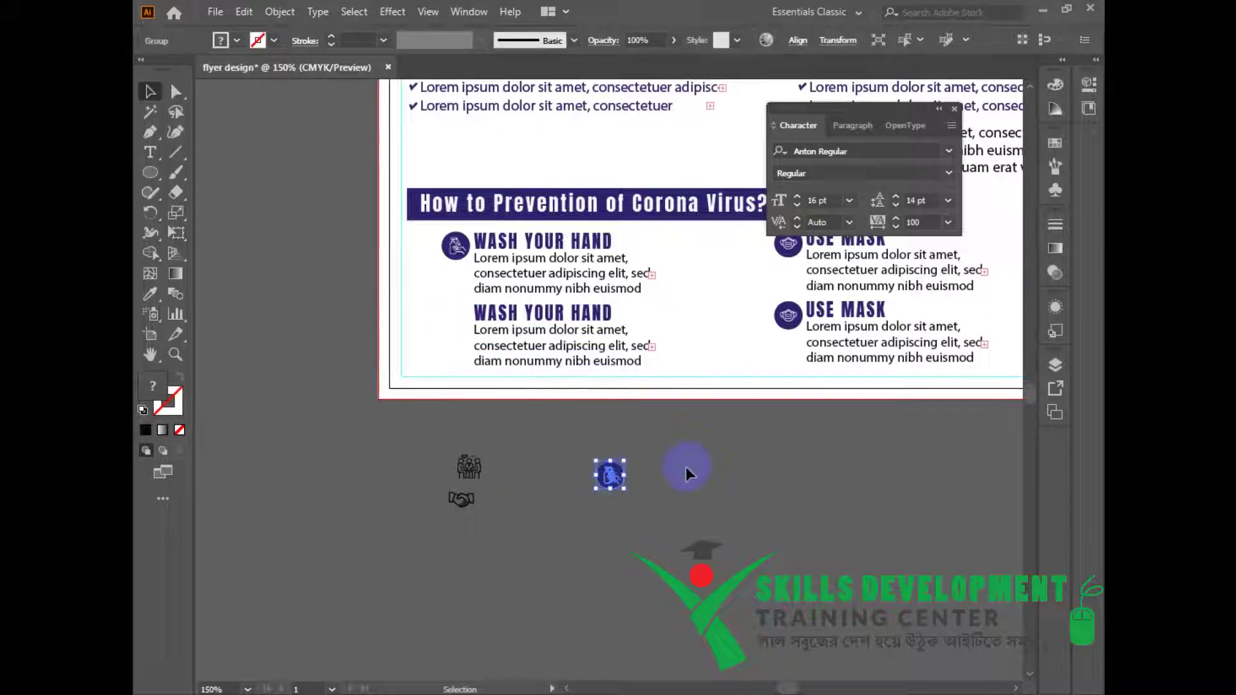
right_click(459, 320)
left_click(541, 457)
left_click(455, 317)
left_click_drag(455, 317, 700, 508)
key("Delete")
- Recolour the meeting icon below the page to white #ffffff
left_click(480, 469)
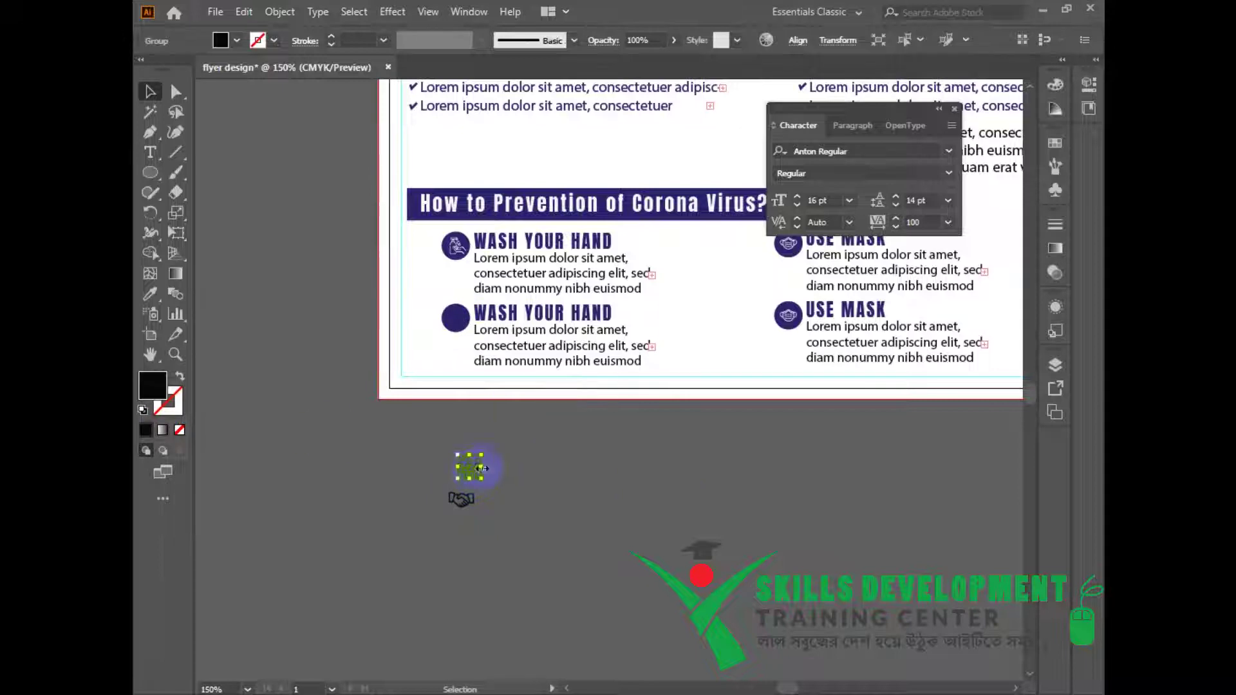
double_click(158, 381)
left_click(311, 140)
left_click(710, 144)
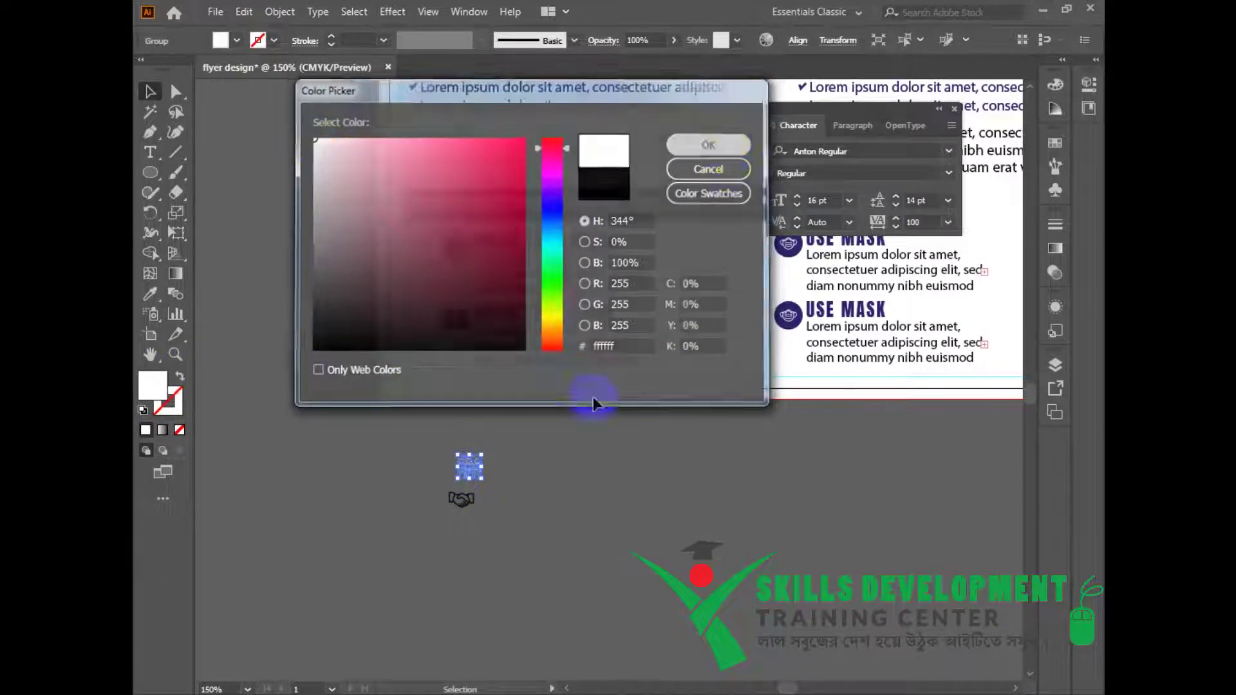
- Move the meeting icon onto the empty circle in the second row and scale it down to fit inside
left_click_drag(453, 329, 455, 321)
scroll(495, 333, "up", 2)
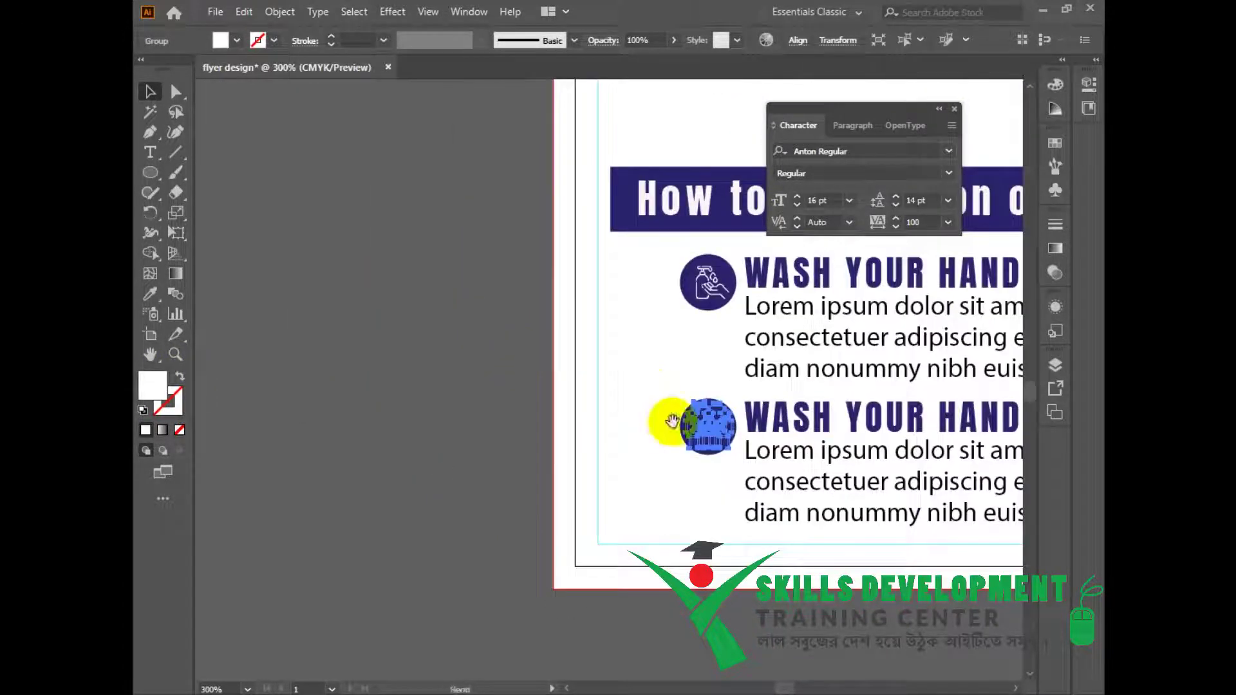
scroll(650, 392, "right", 3)
left_click_drag(561, 443, 524, 447)
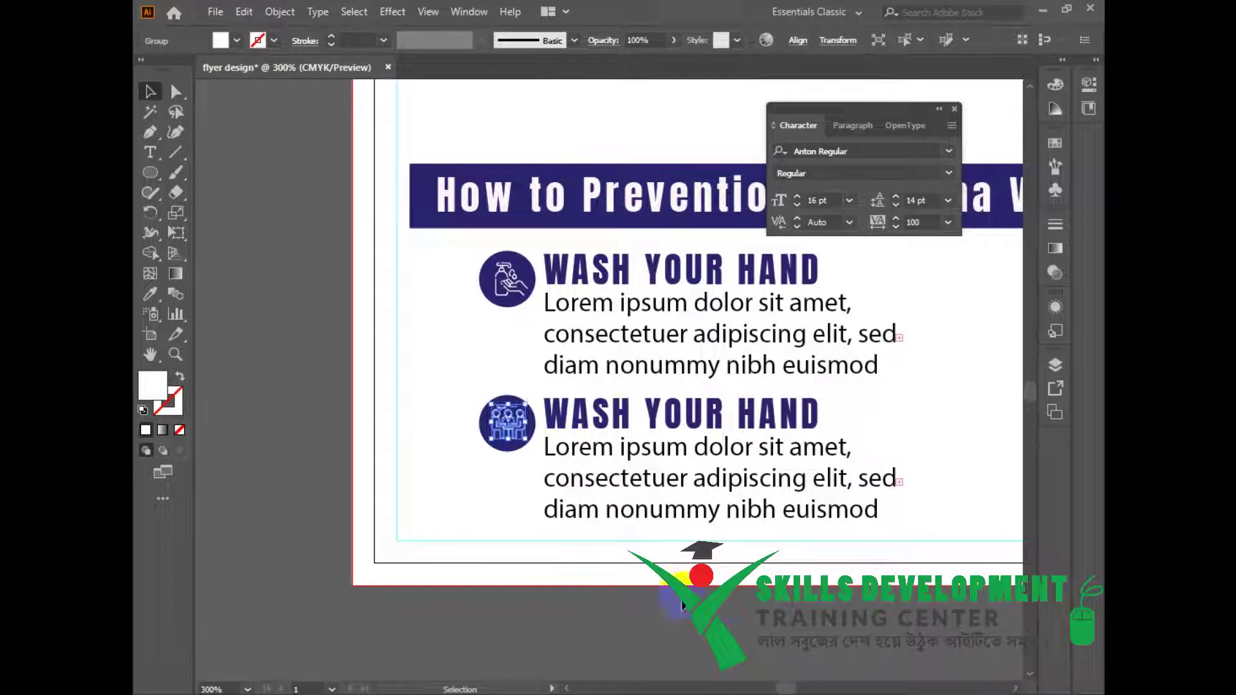
- Replace the caption beside the meeting icon with new text beginning "DONT"
scroll(526, 399, "down", 2)
scroll(526, 399, "right", 3)
left_click(484, 363)
double_click(484, 364)
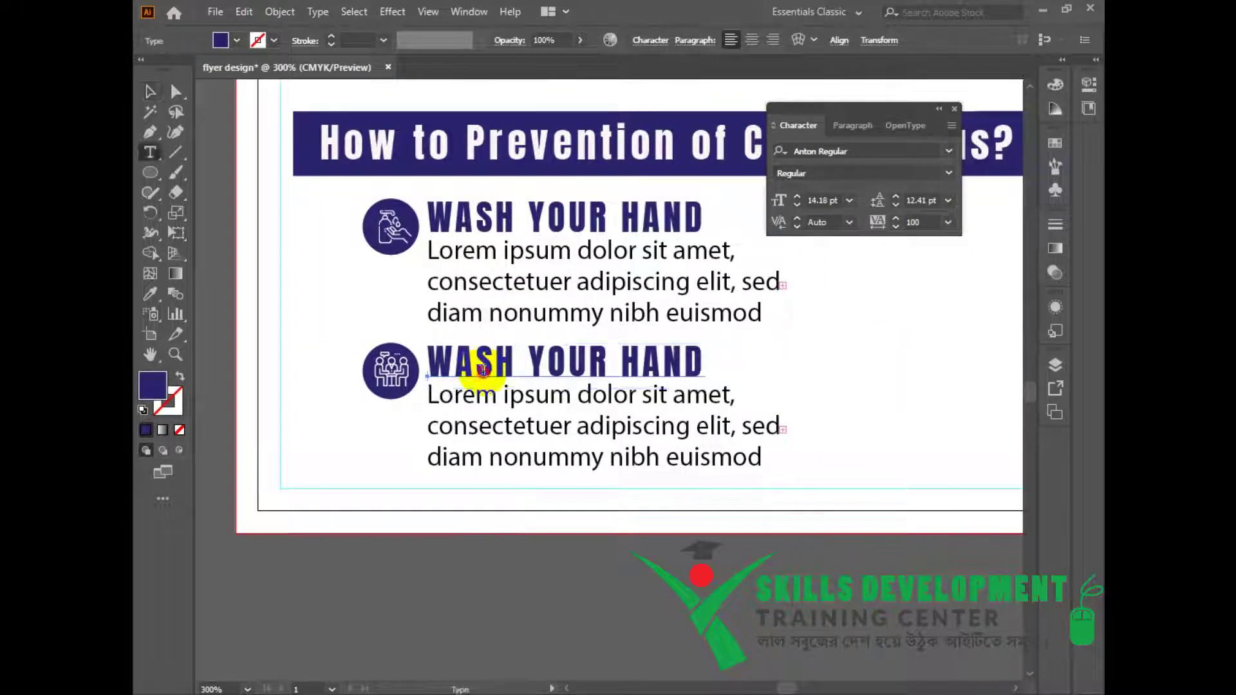
key("ctrl+a")
type("d")
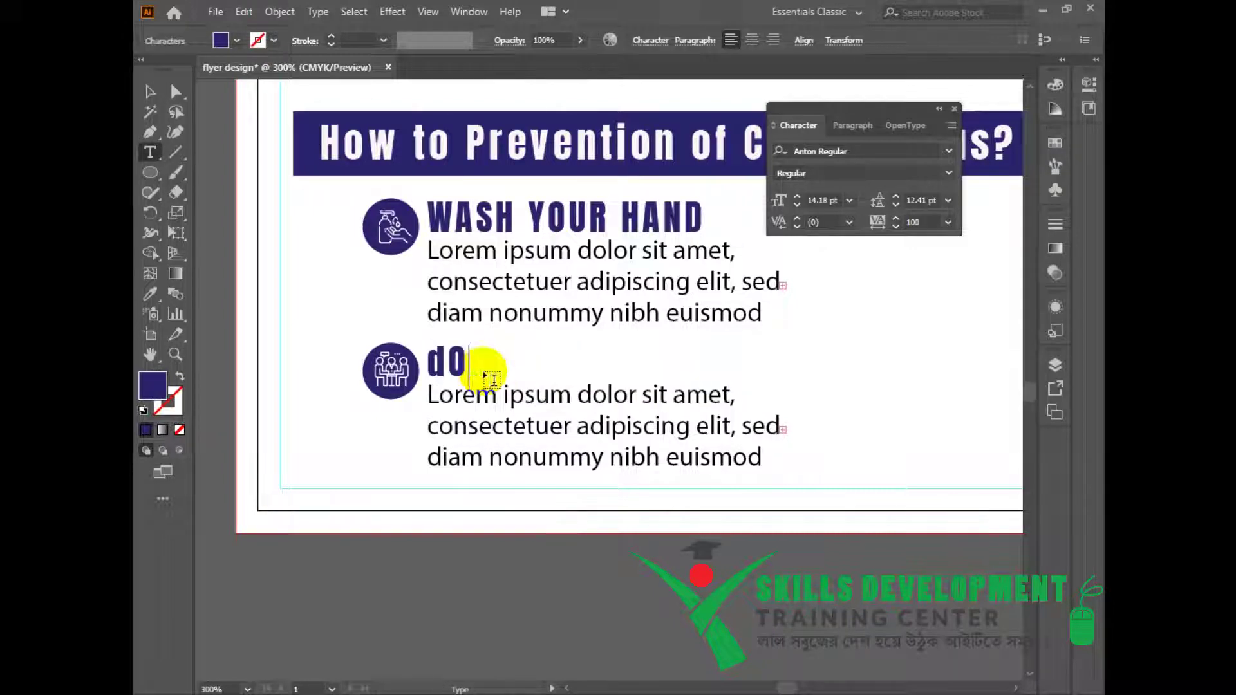
type("oo")
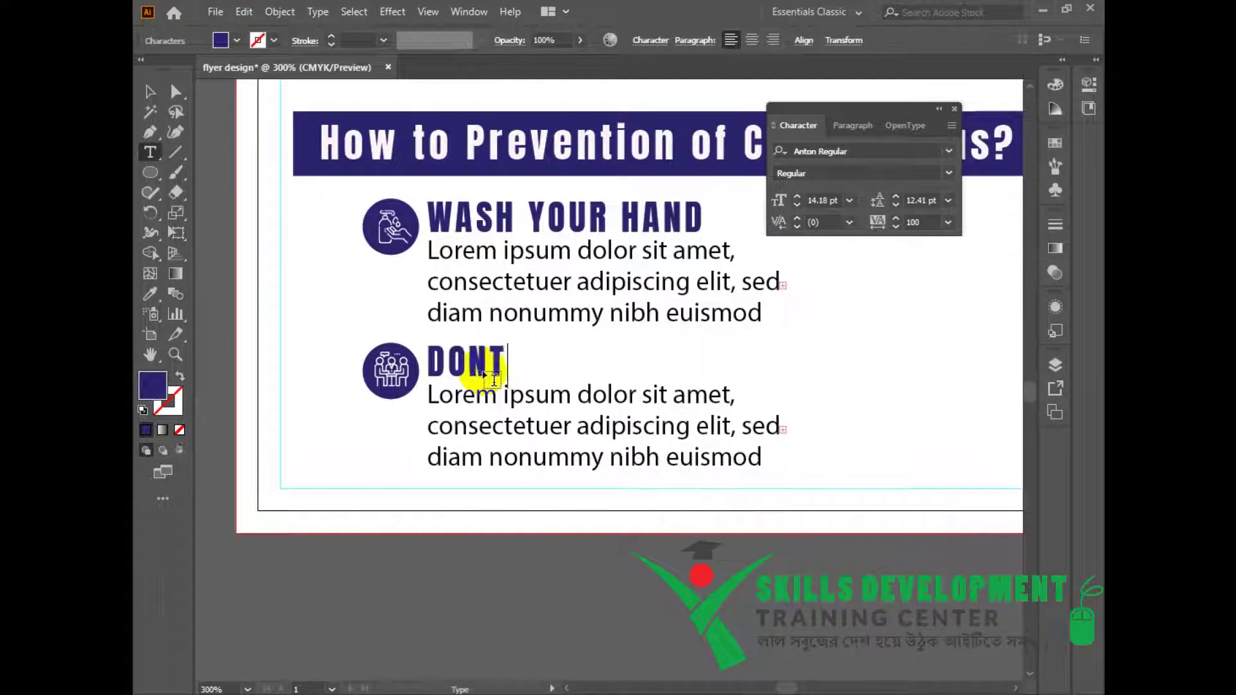